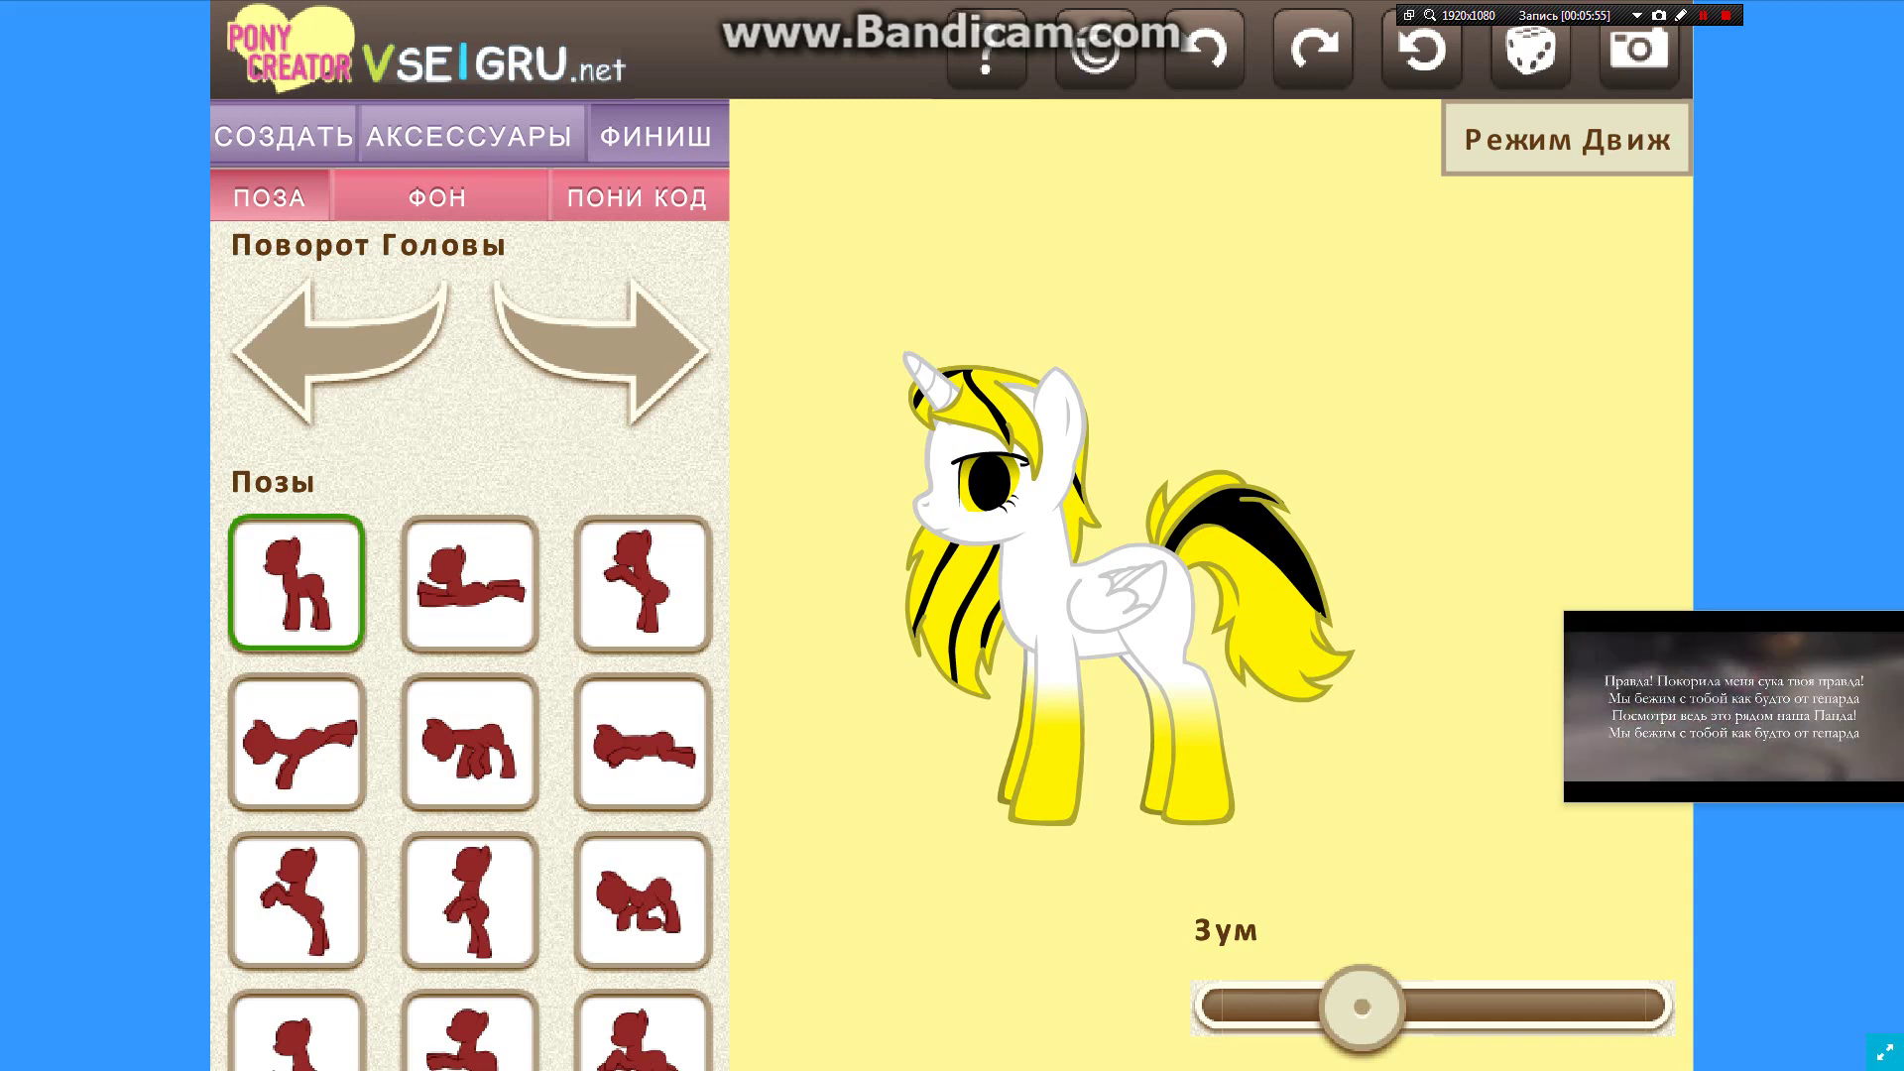
# Give the pony the standing pose with one front leg raised and bent
pyautogui.scroll(-10, 470, 645)
pyautogui.scroll(-10, 470, 645)
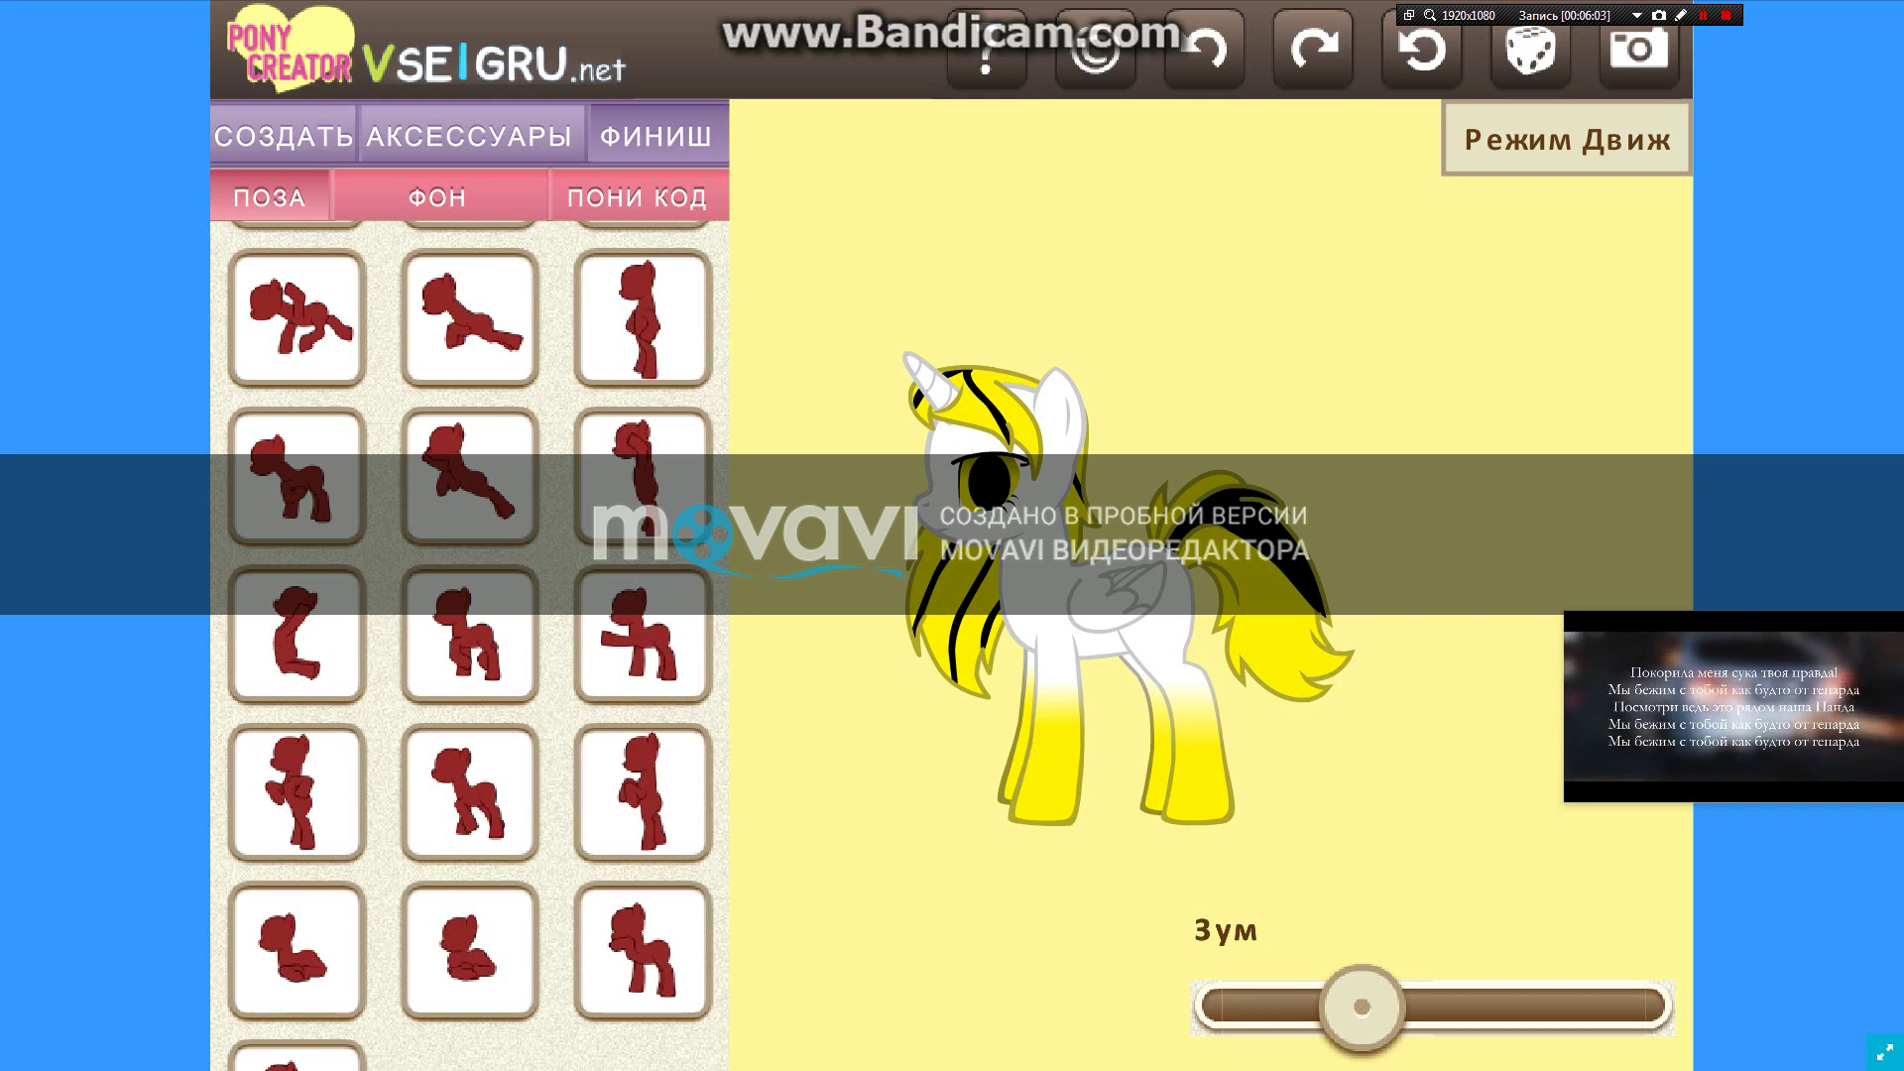
pyautogui.scroll(-1, 470, 645)
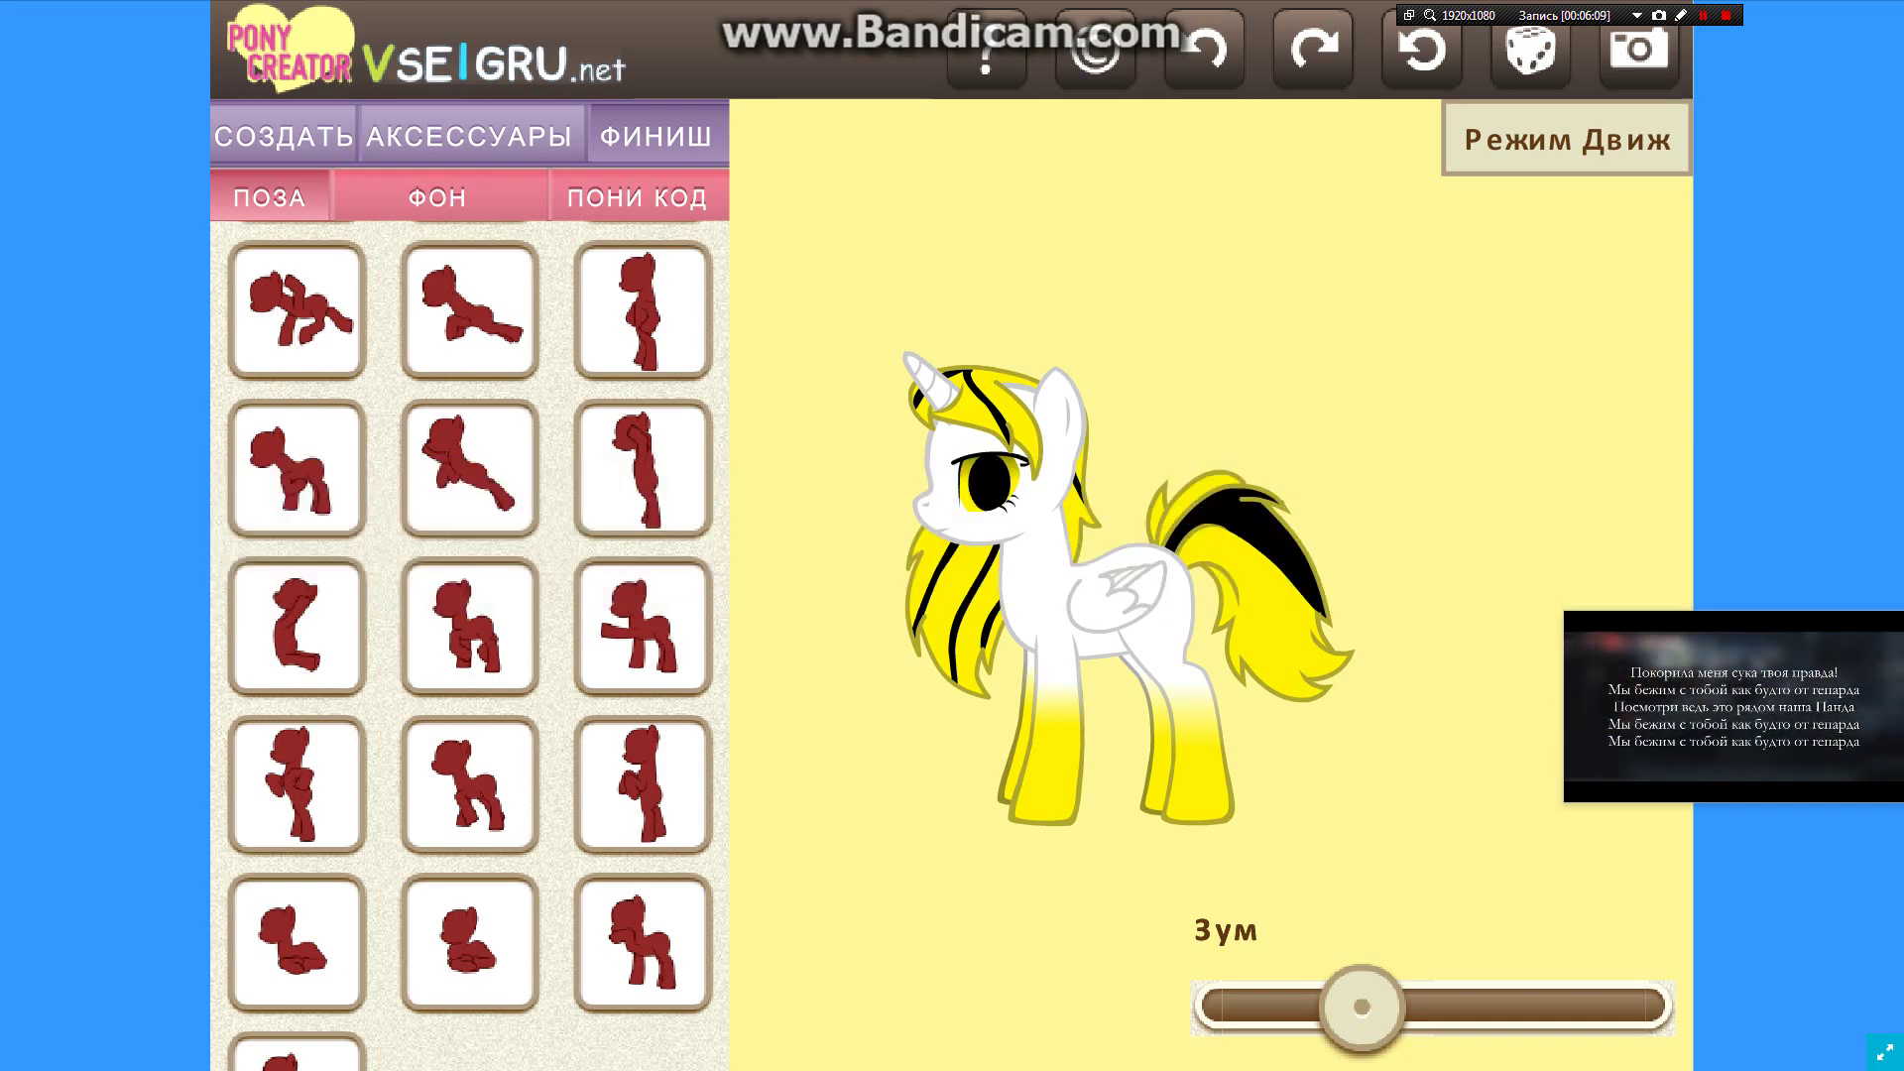
pyautogui.scroll(4, 470, 645)
pyautogui.scroll(4, 470, 645)
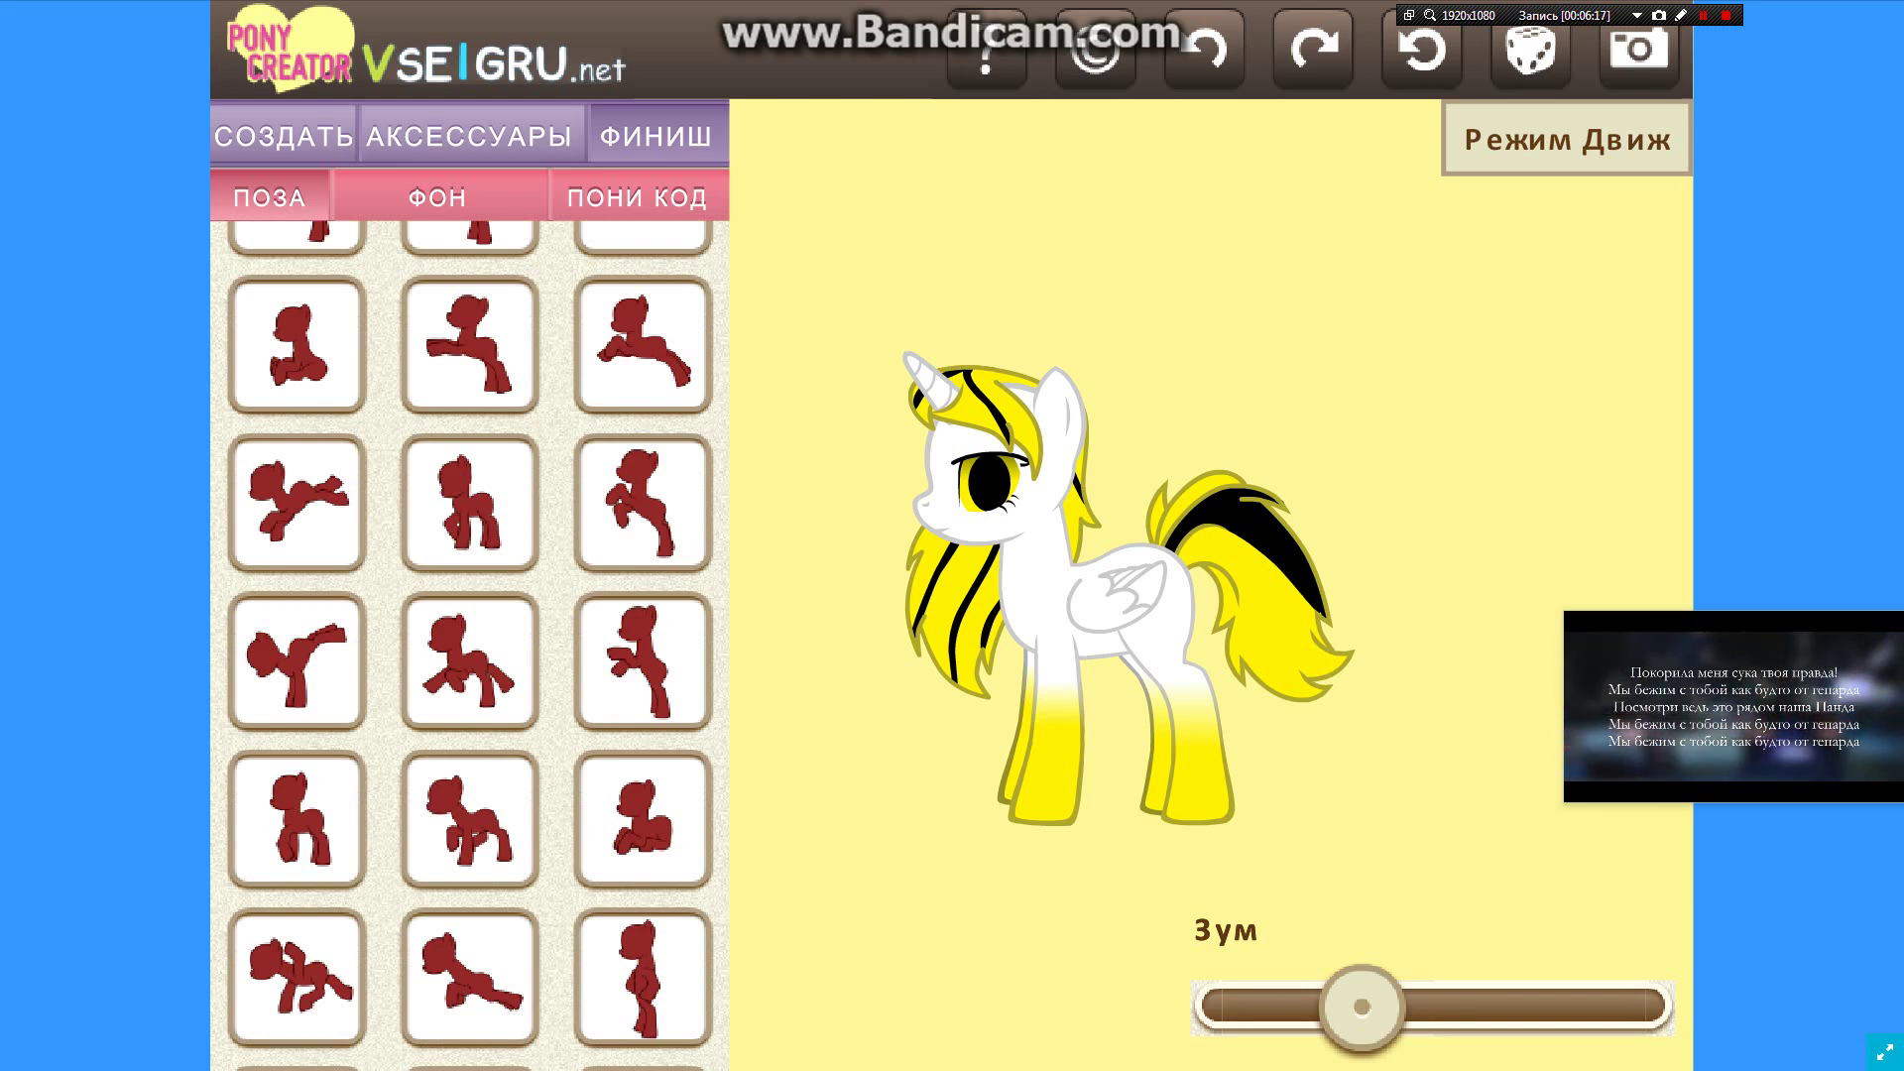
pyautogui.click(469, 502)
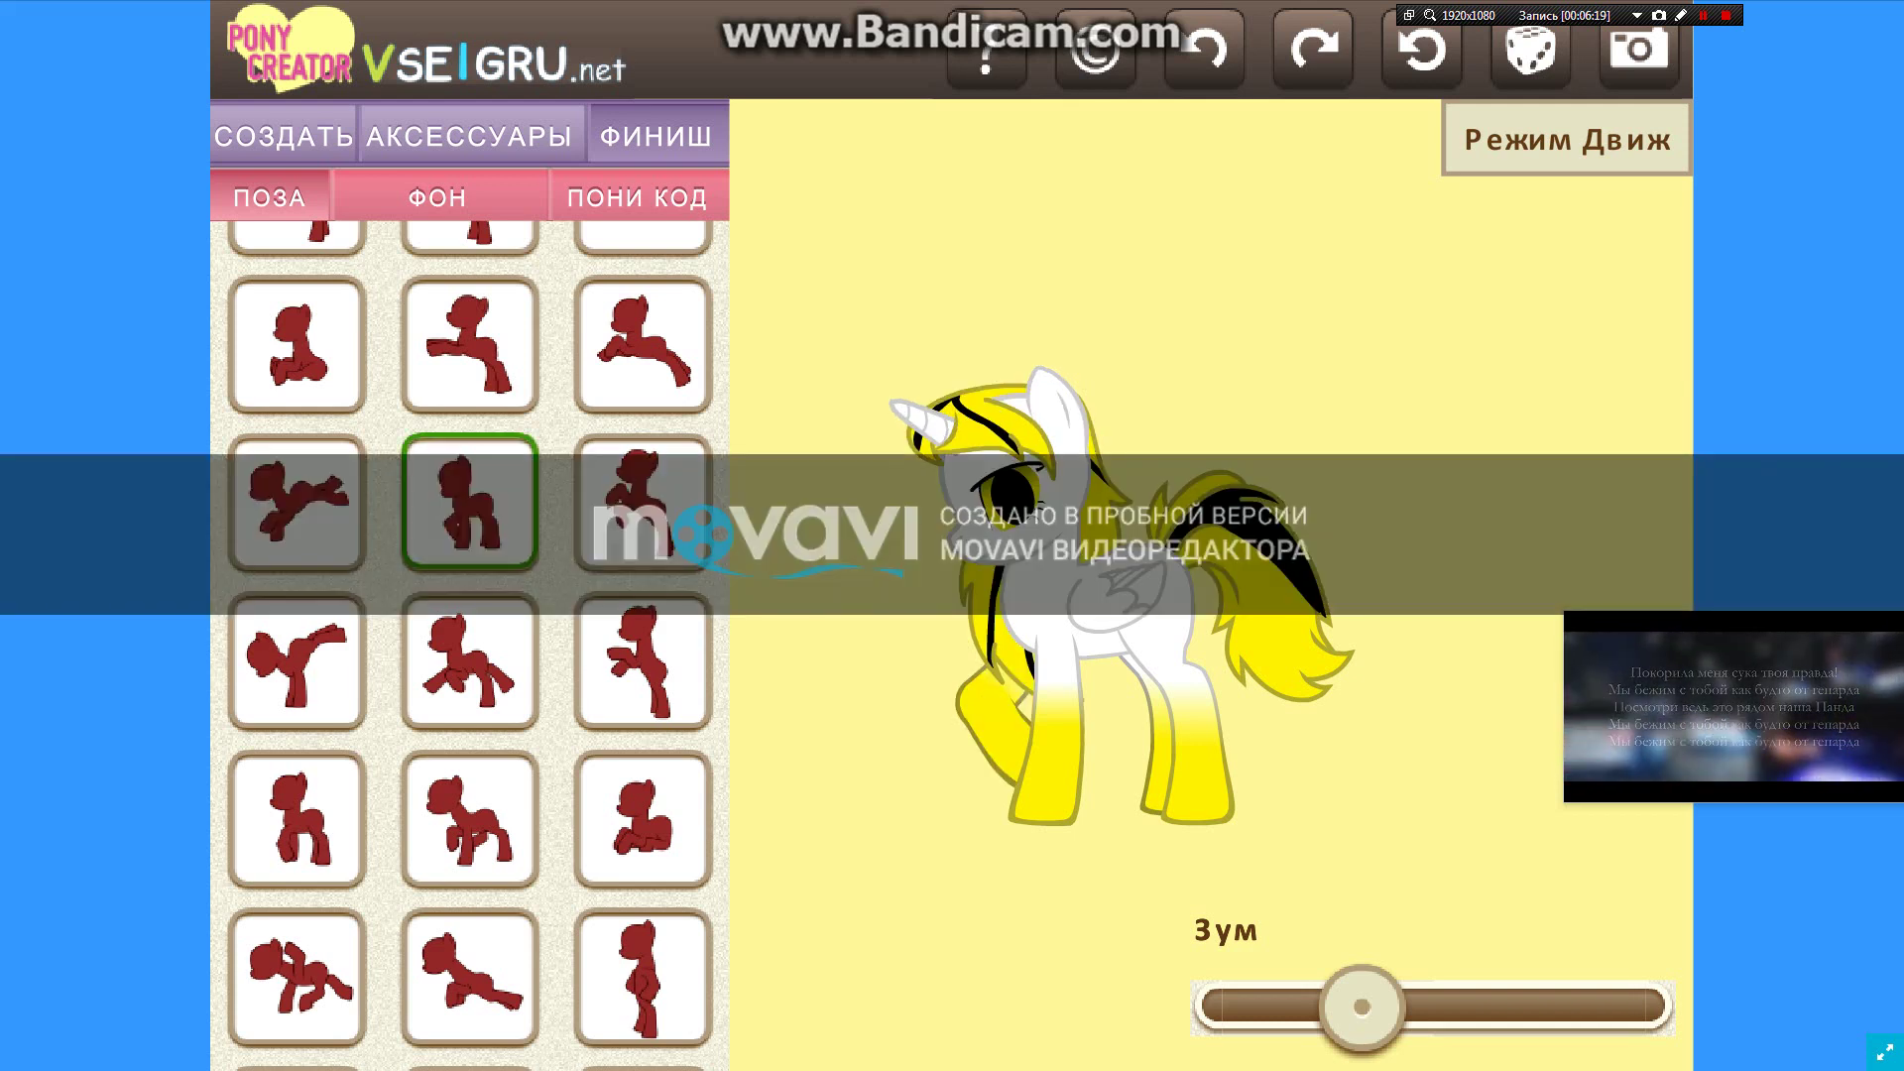
# Start saving the pony as a transparent image and choose the desktop folder персонажи as its destination
pyautogui.click(1639, 50)
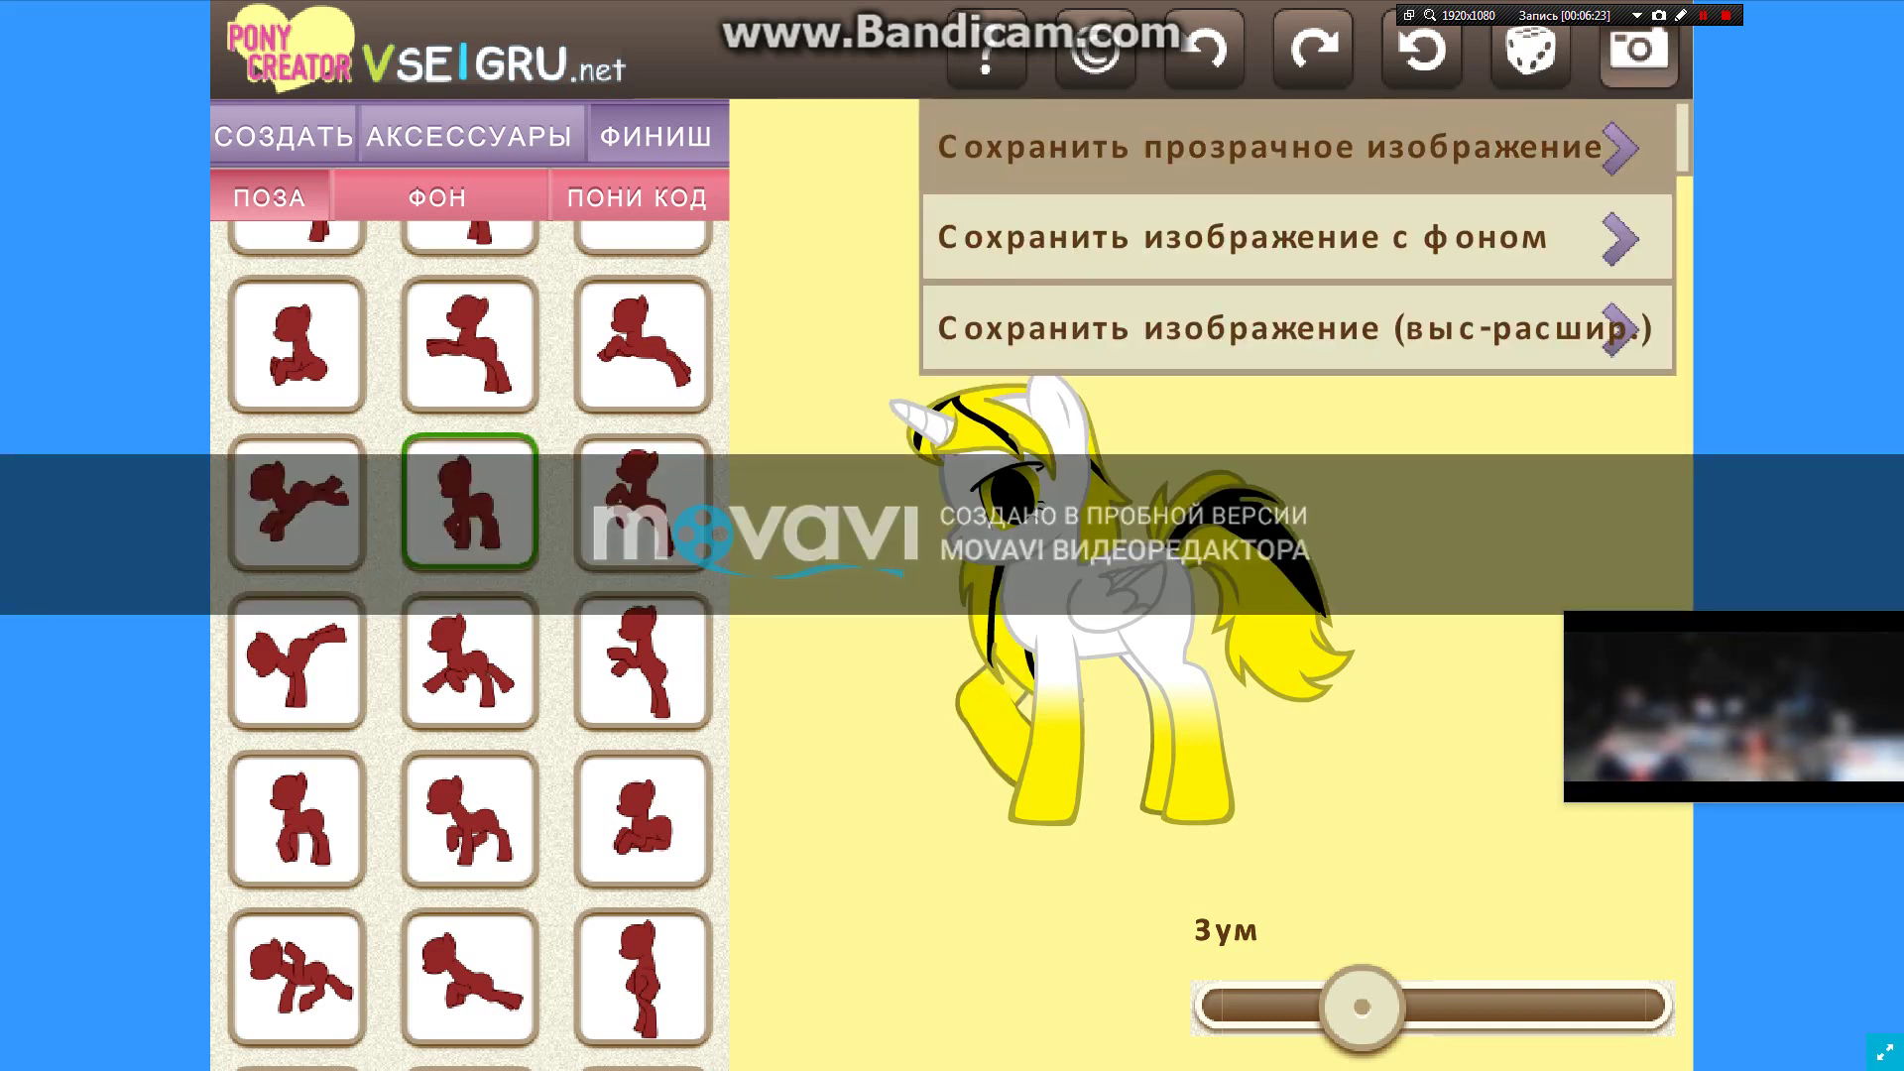
pyautogui.click(1270, 147)
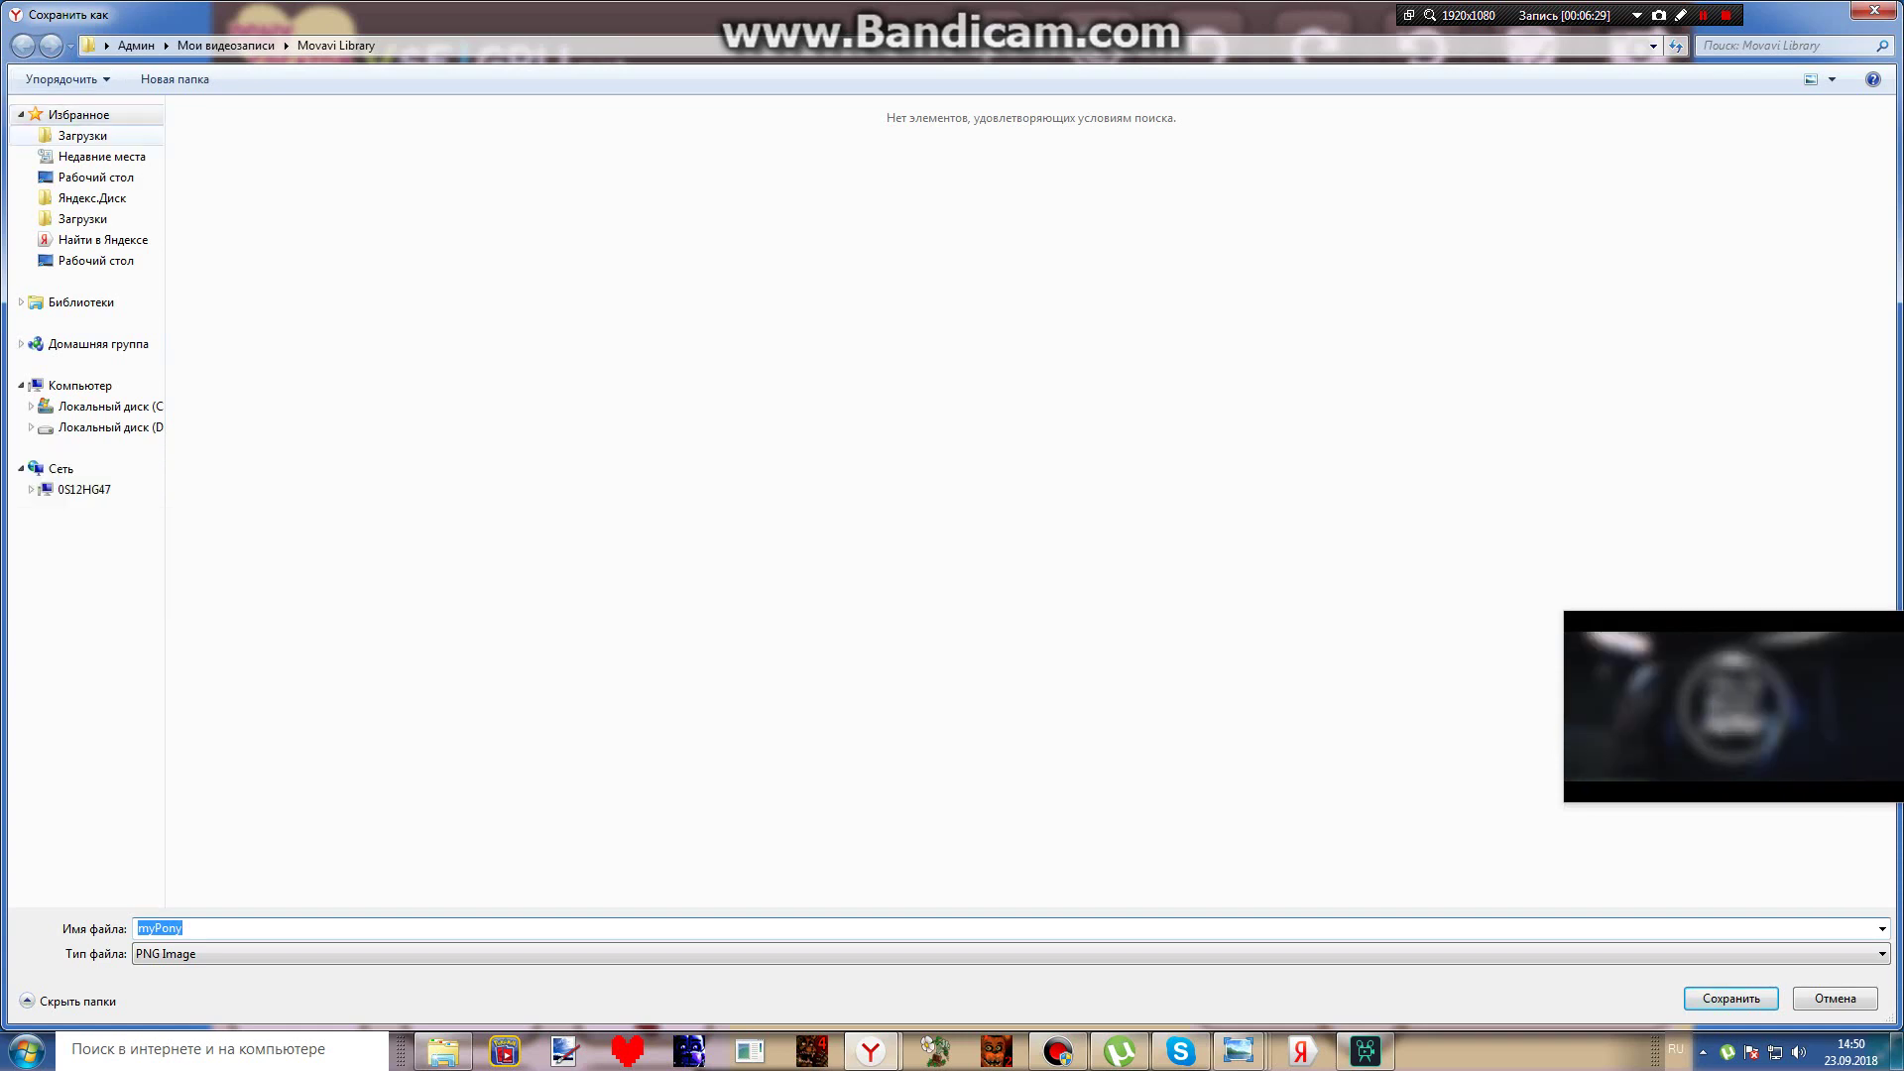
pyautogui.click(100, 156)
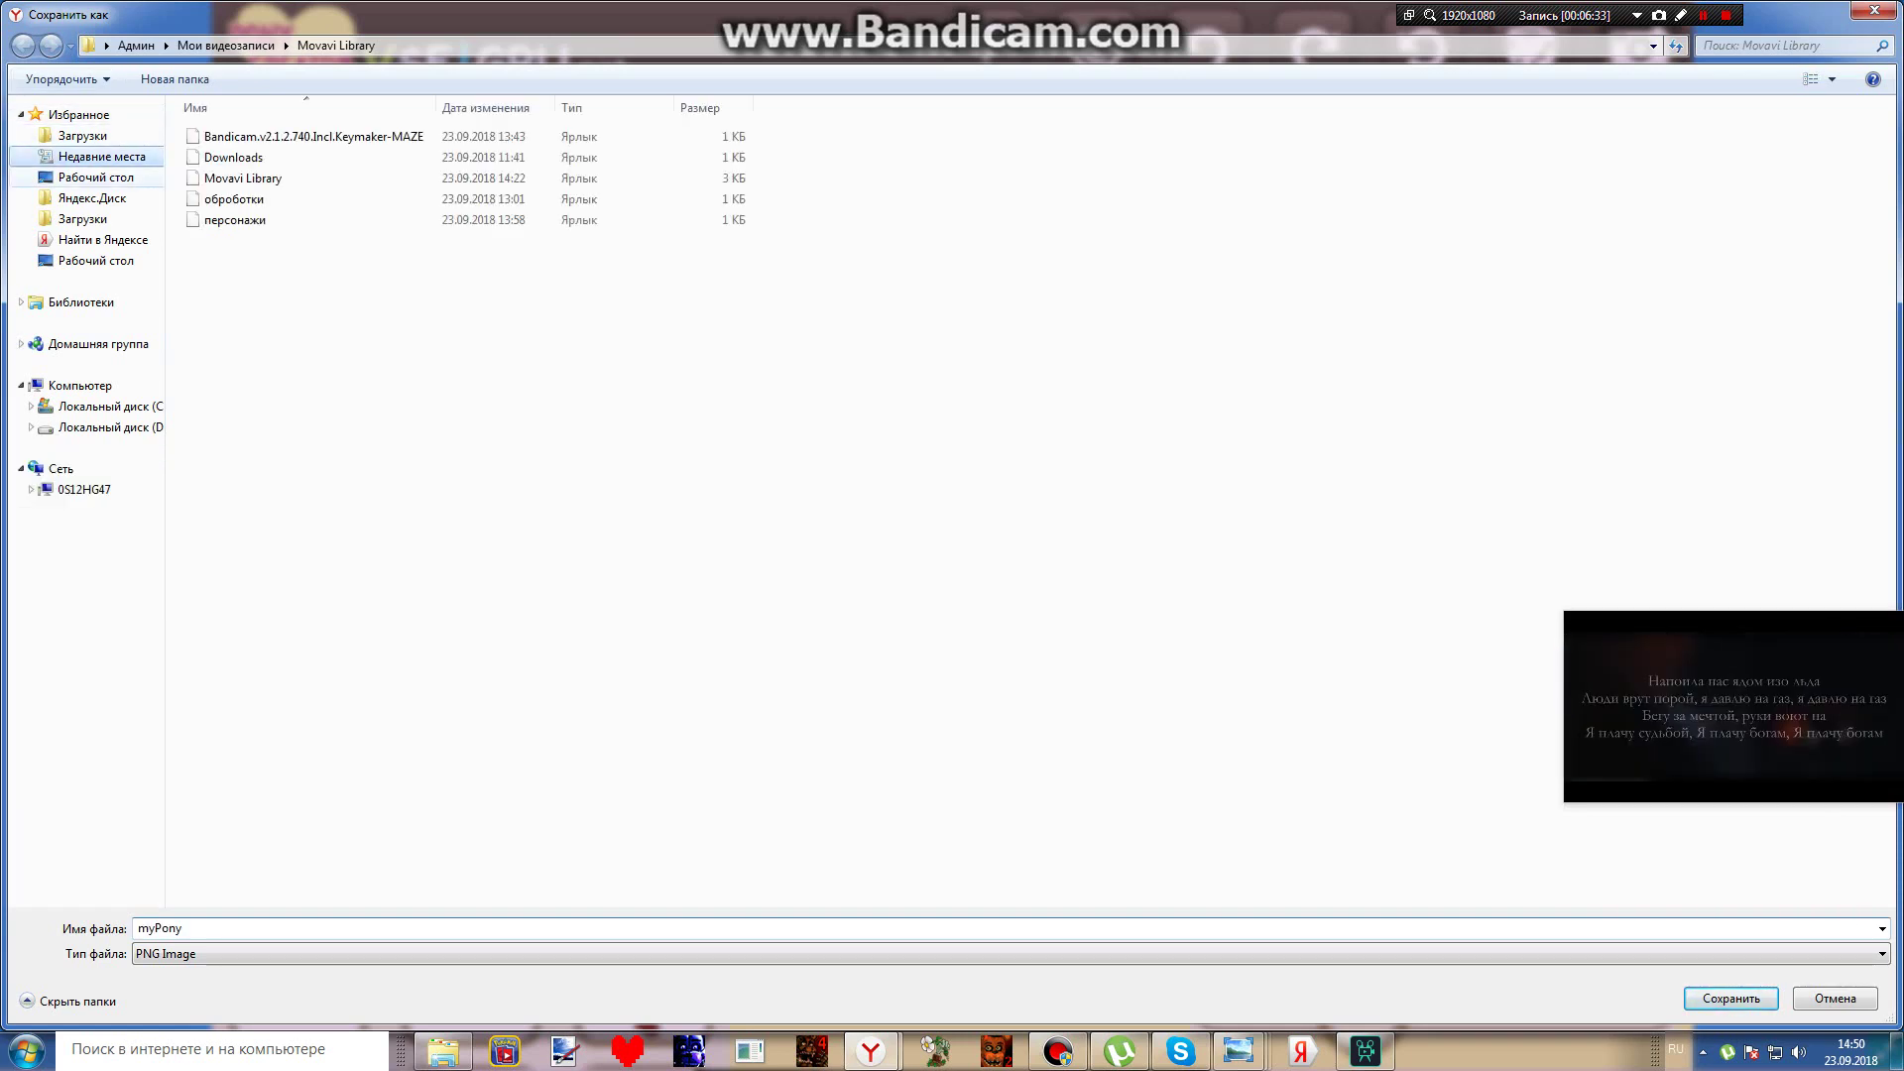
pyautogui.click(95, 176)
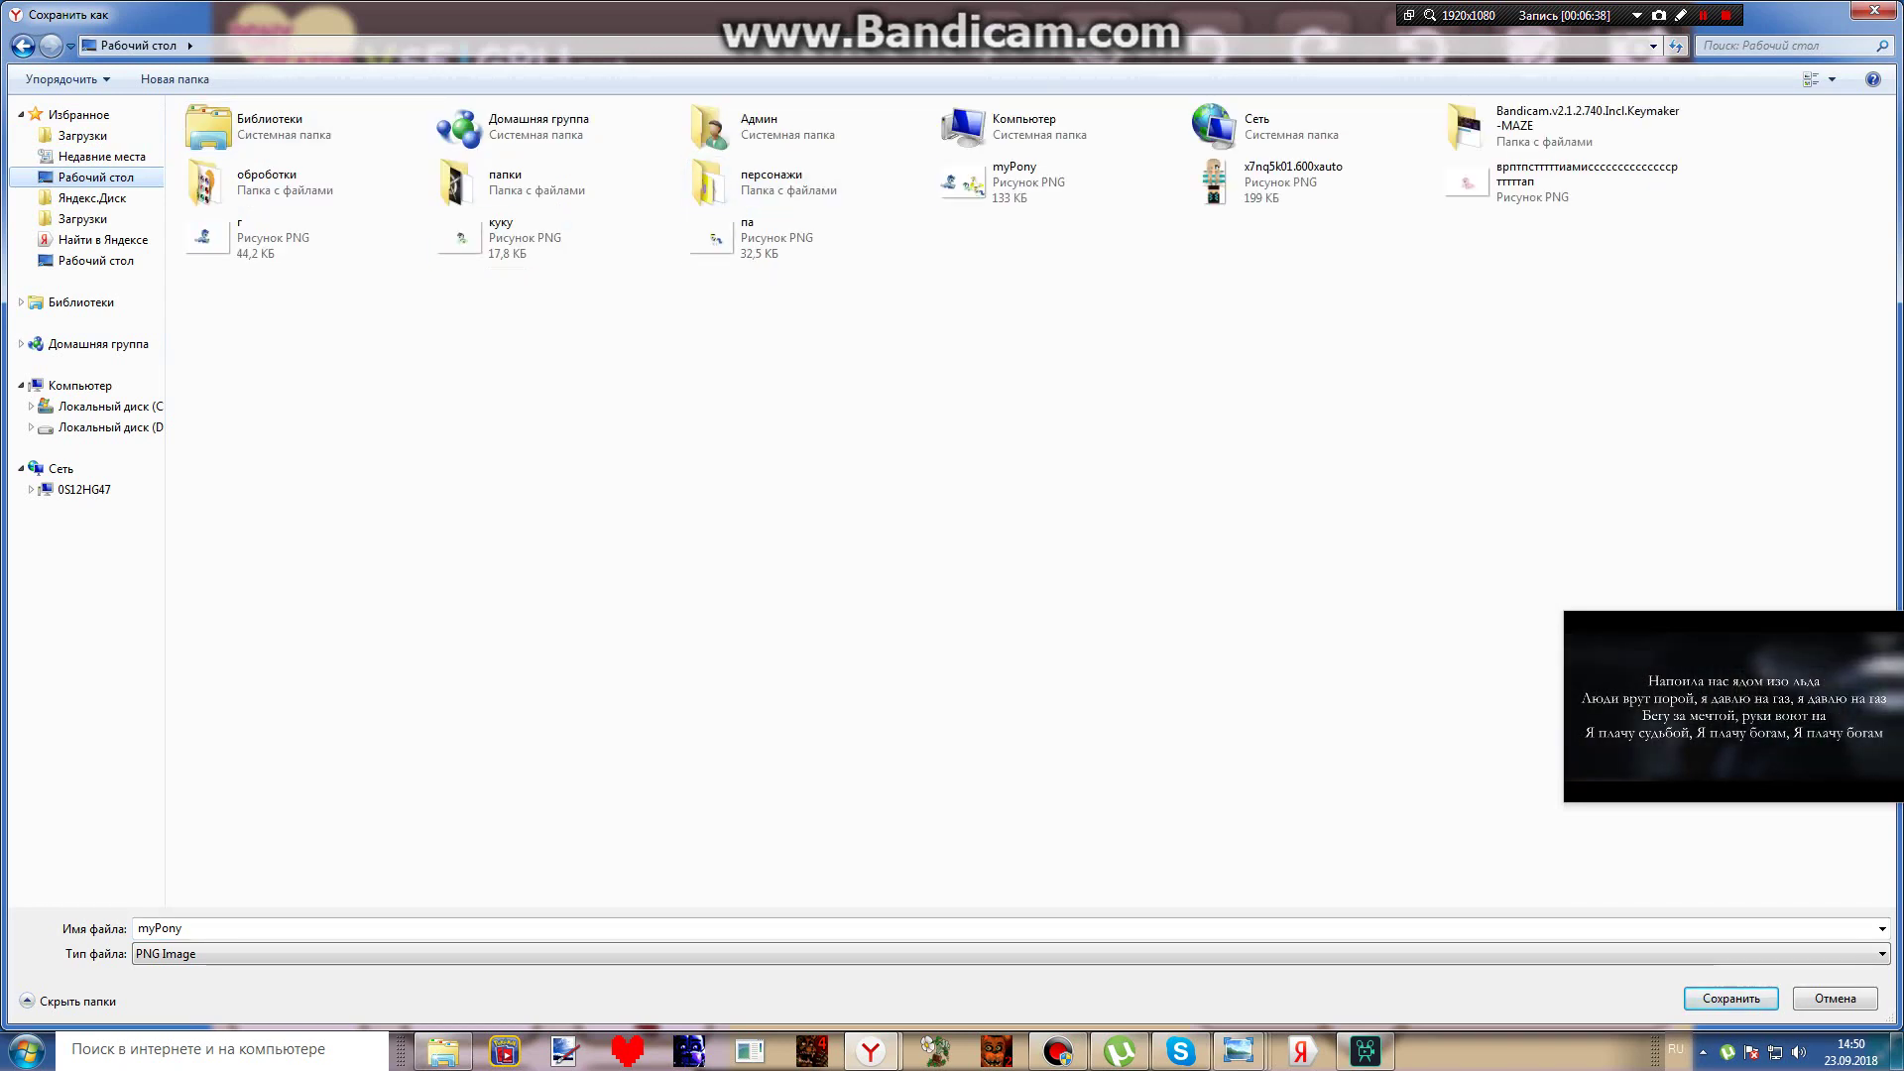
pyautogui.doubleClick(772, 179)
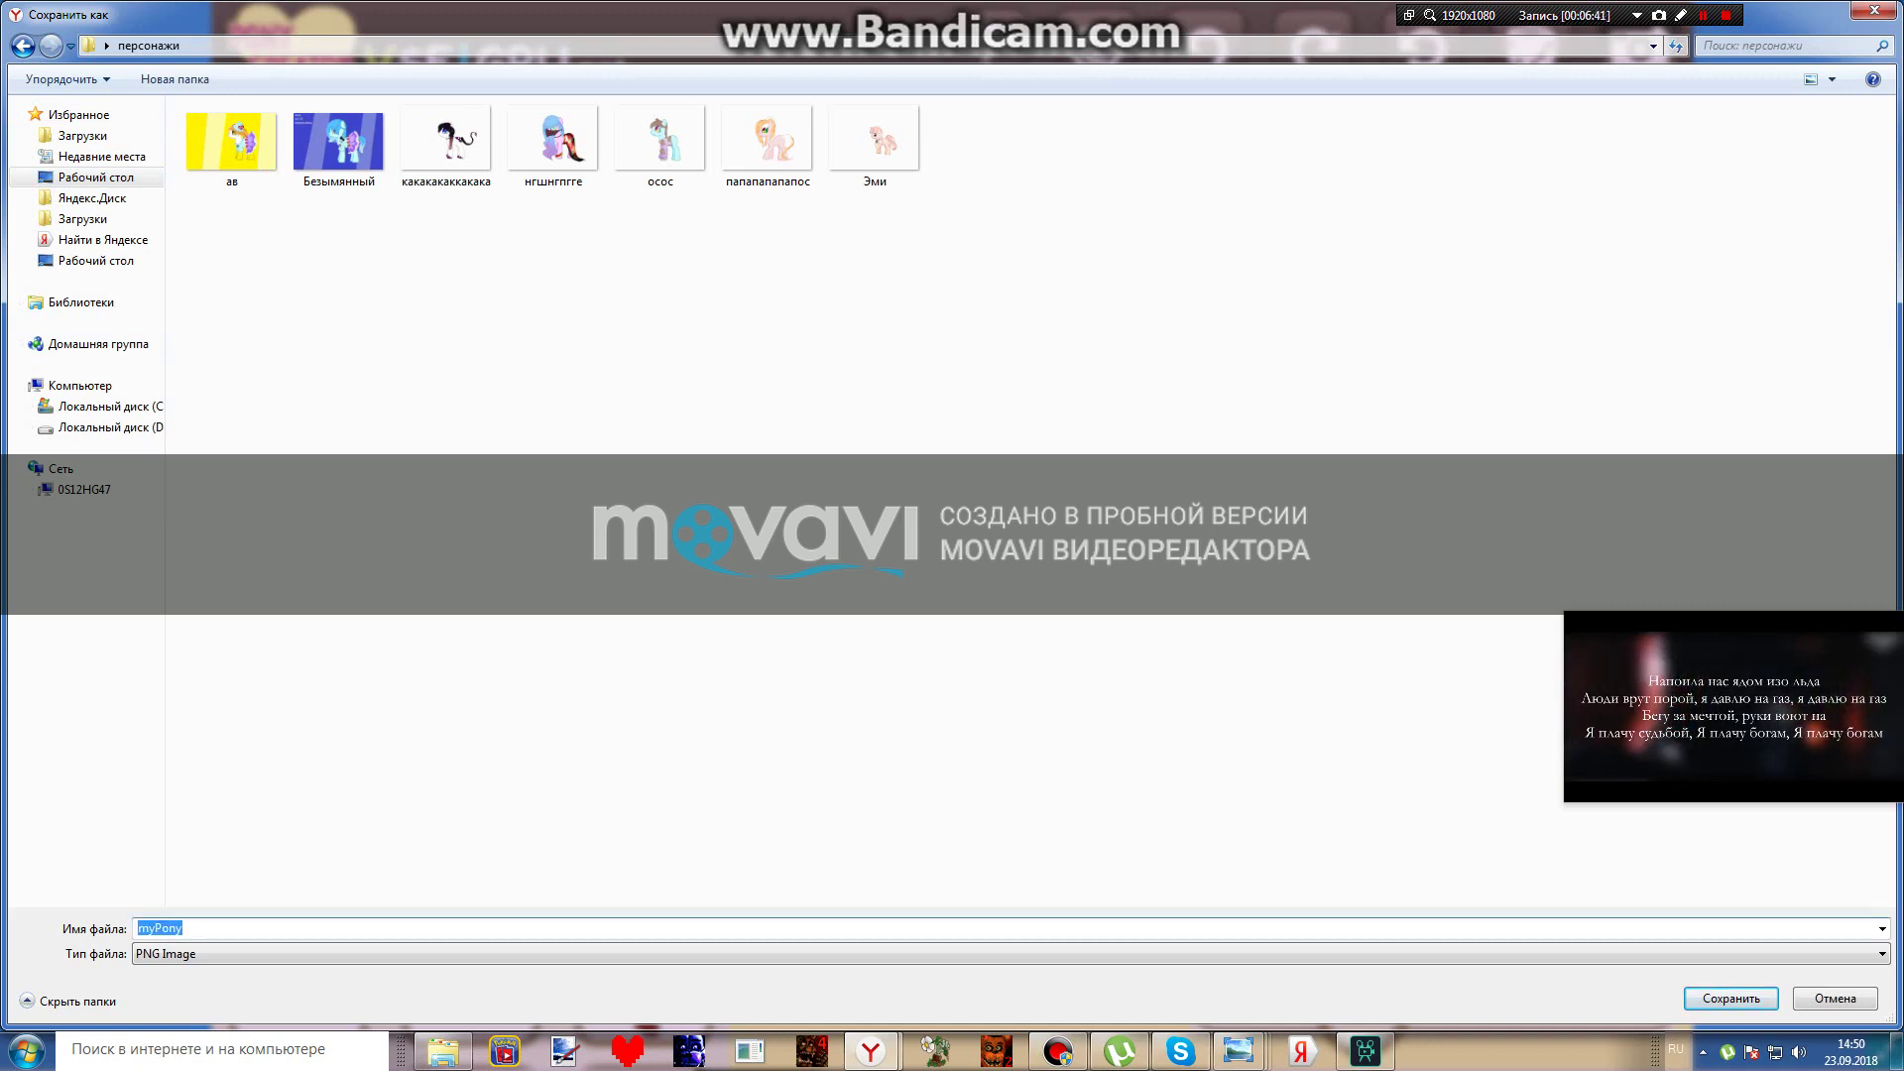
# Name the PNG image "Я в стиле Эмо" and save it
pyautogui.press('BackSpace')
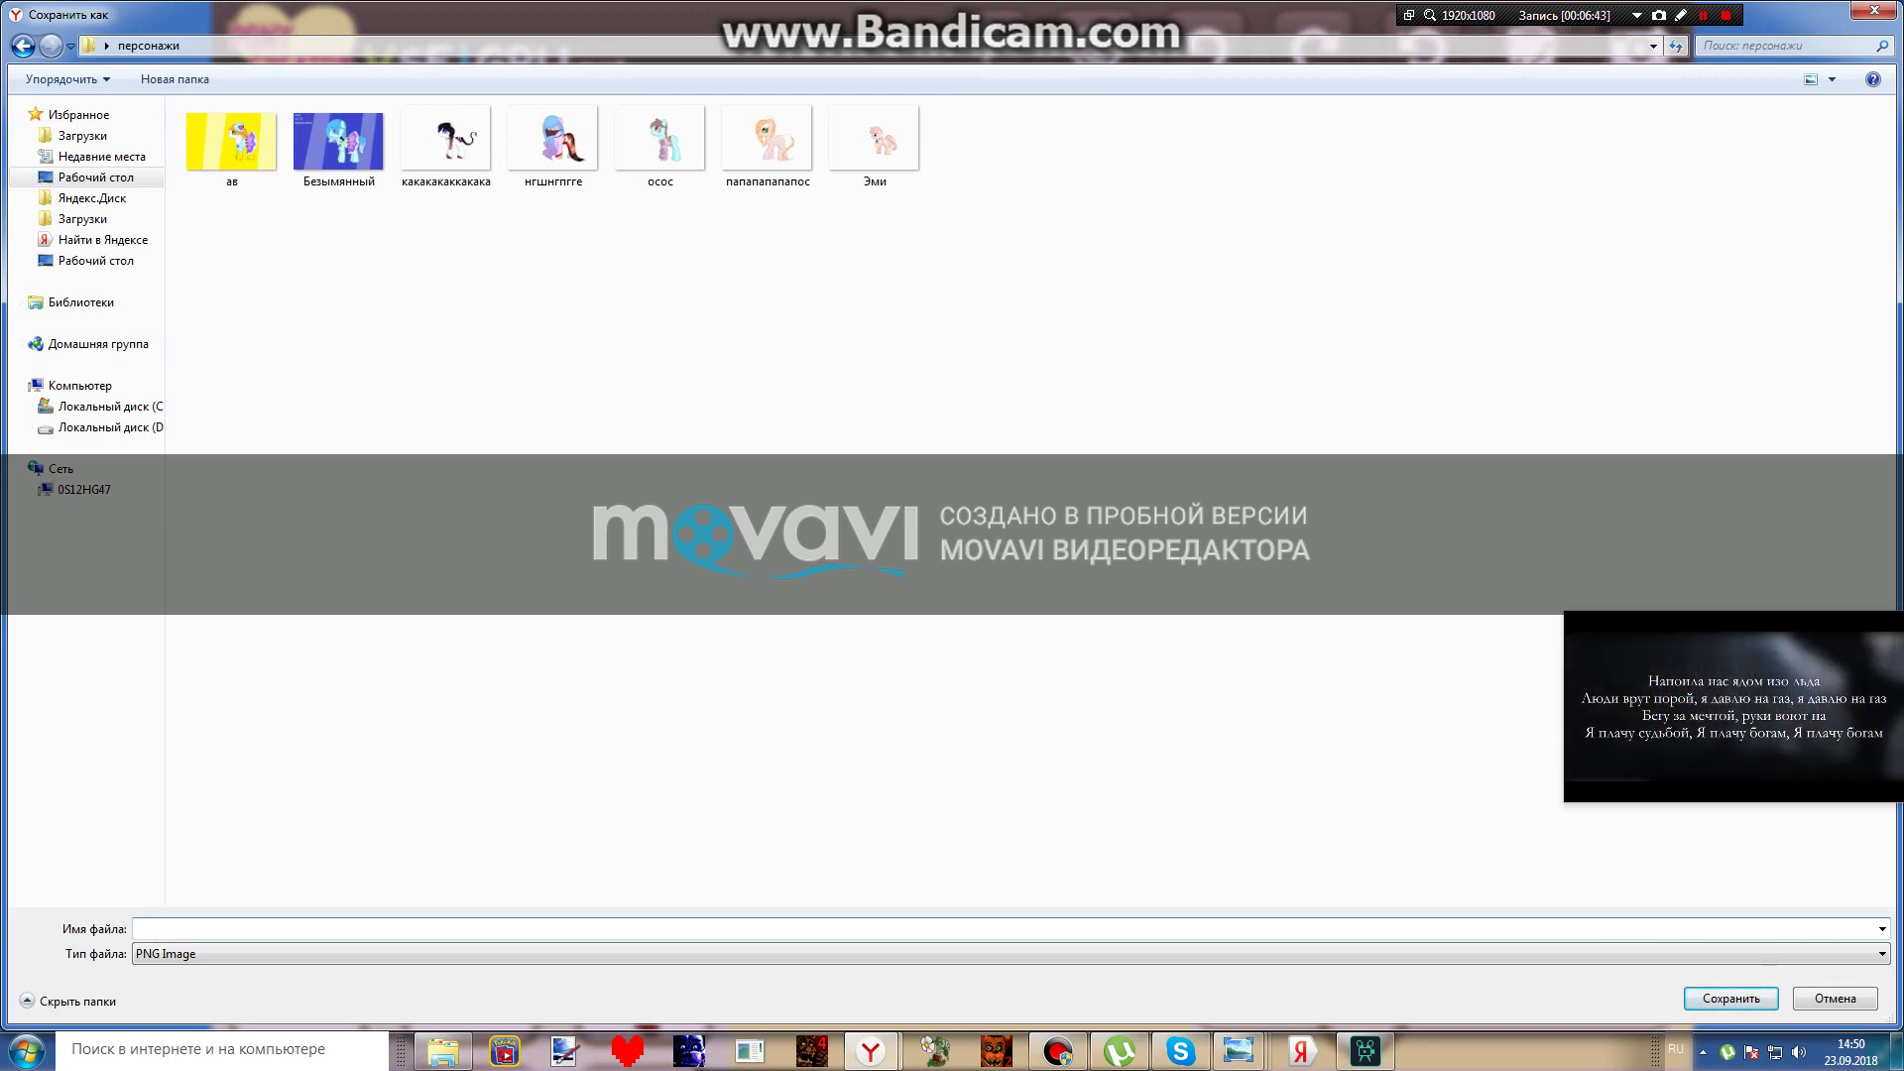
pyautogui.write('Я в')
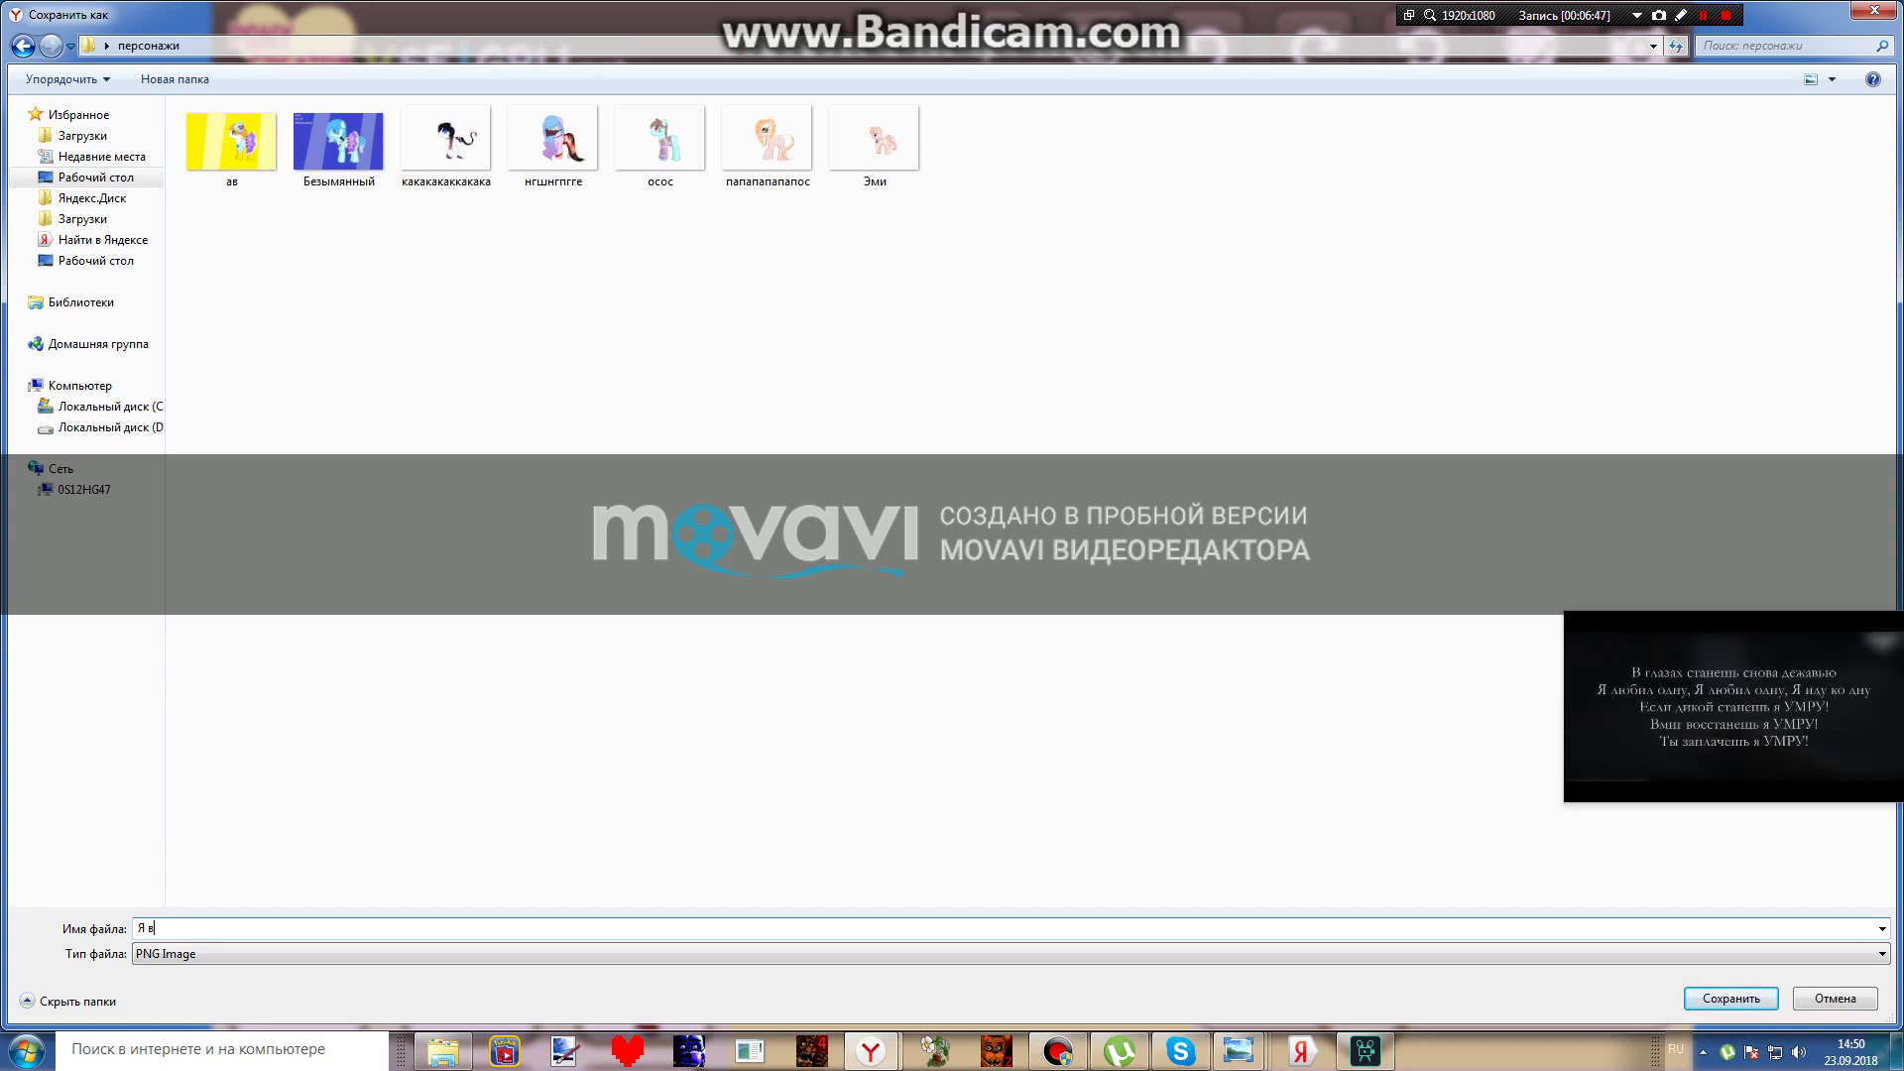
pyautogui.write(' сти')
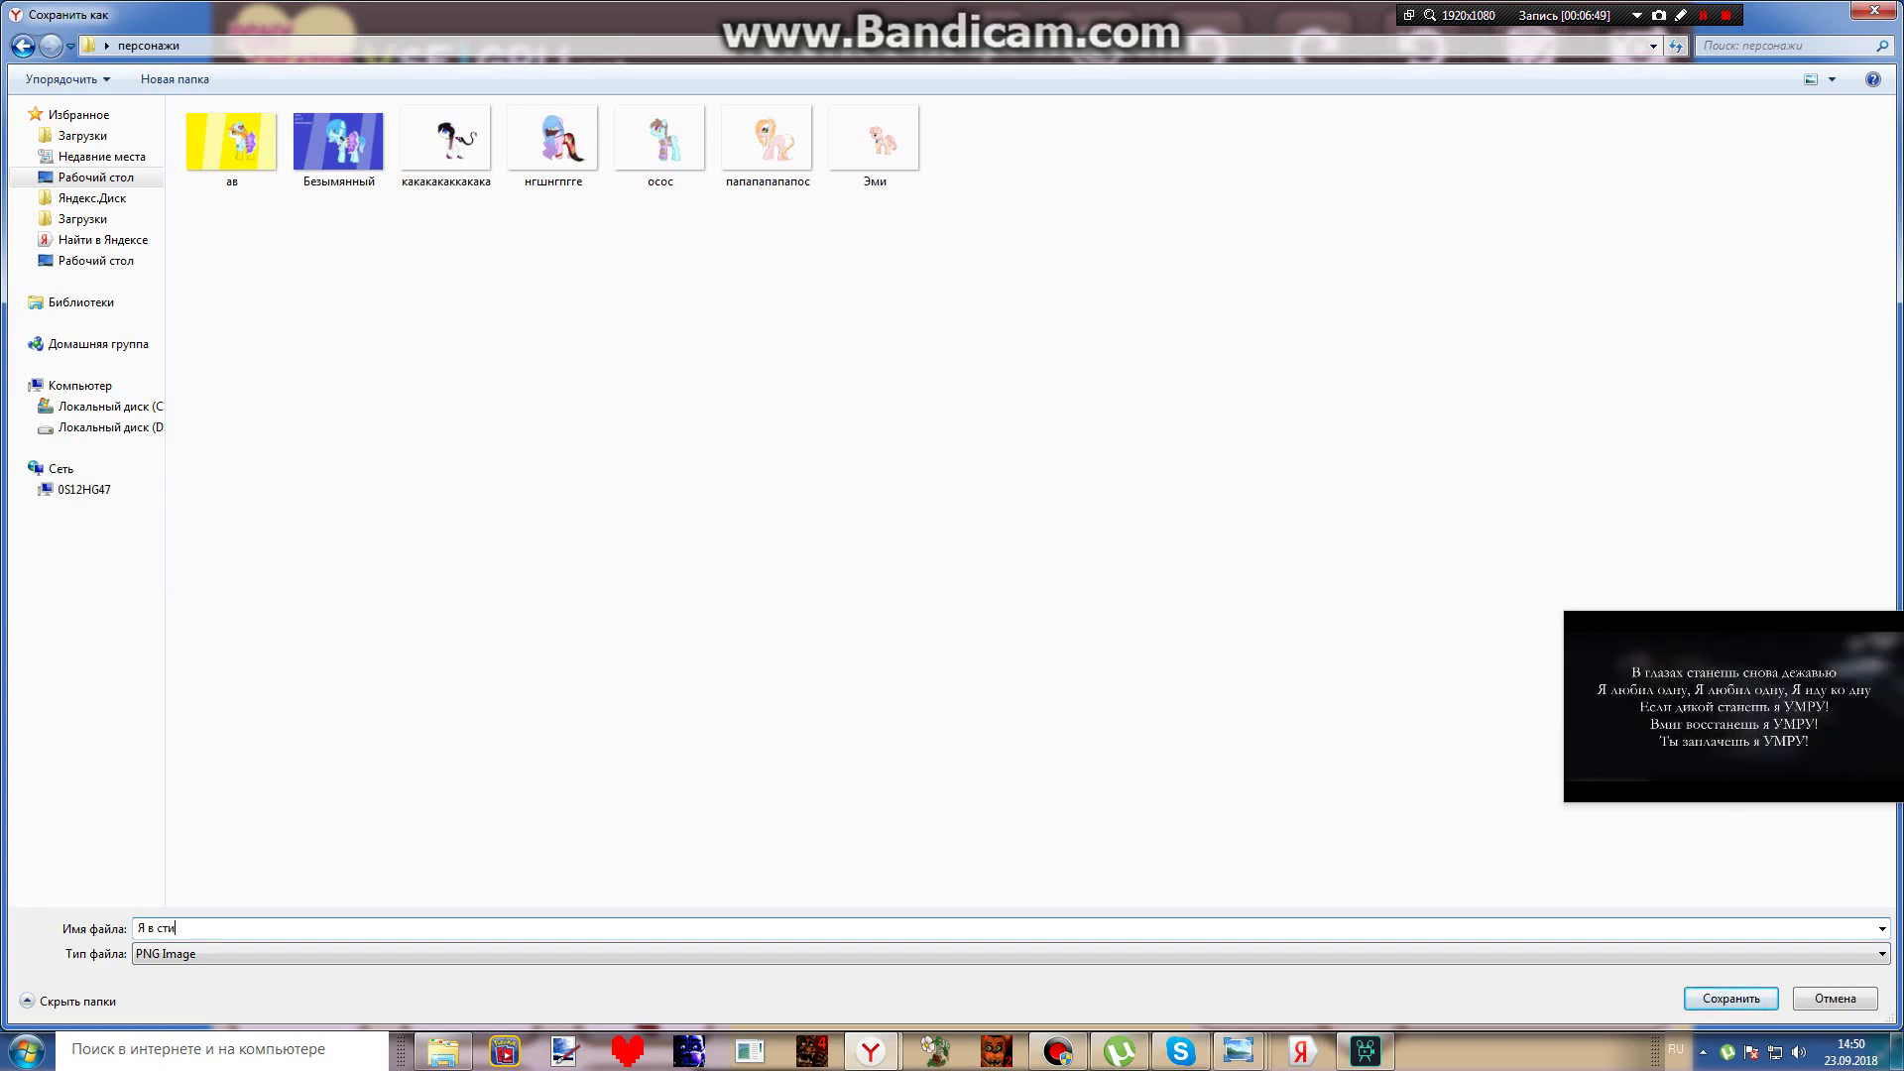
pyautogui.write('ле Эмо')
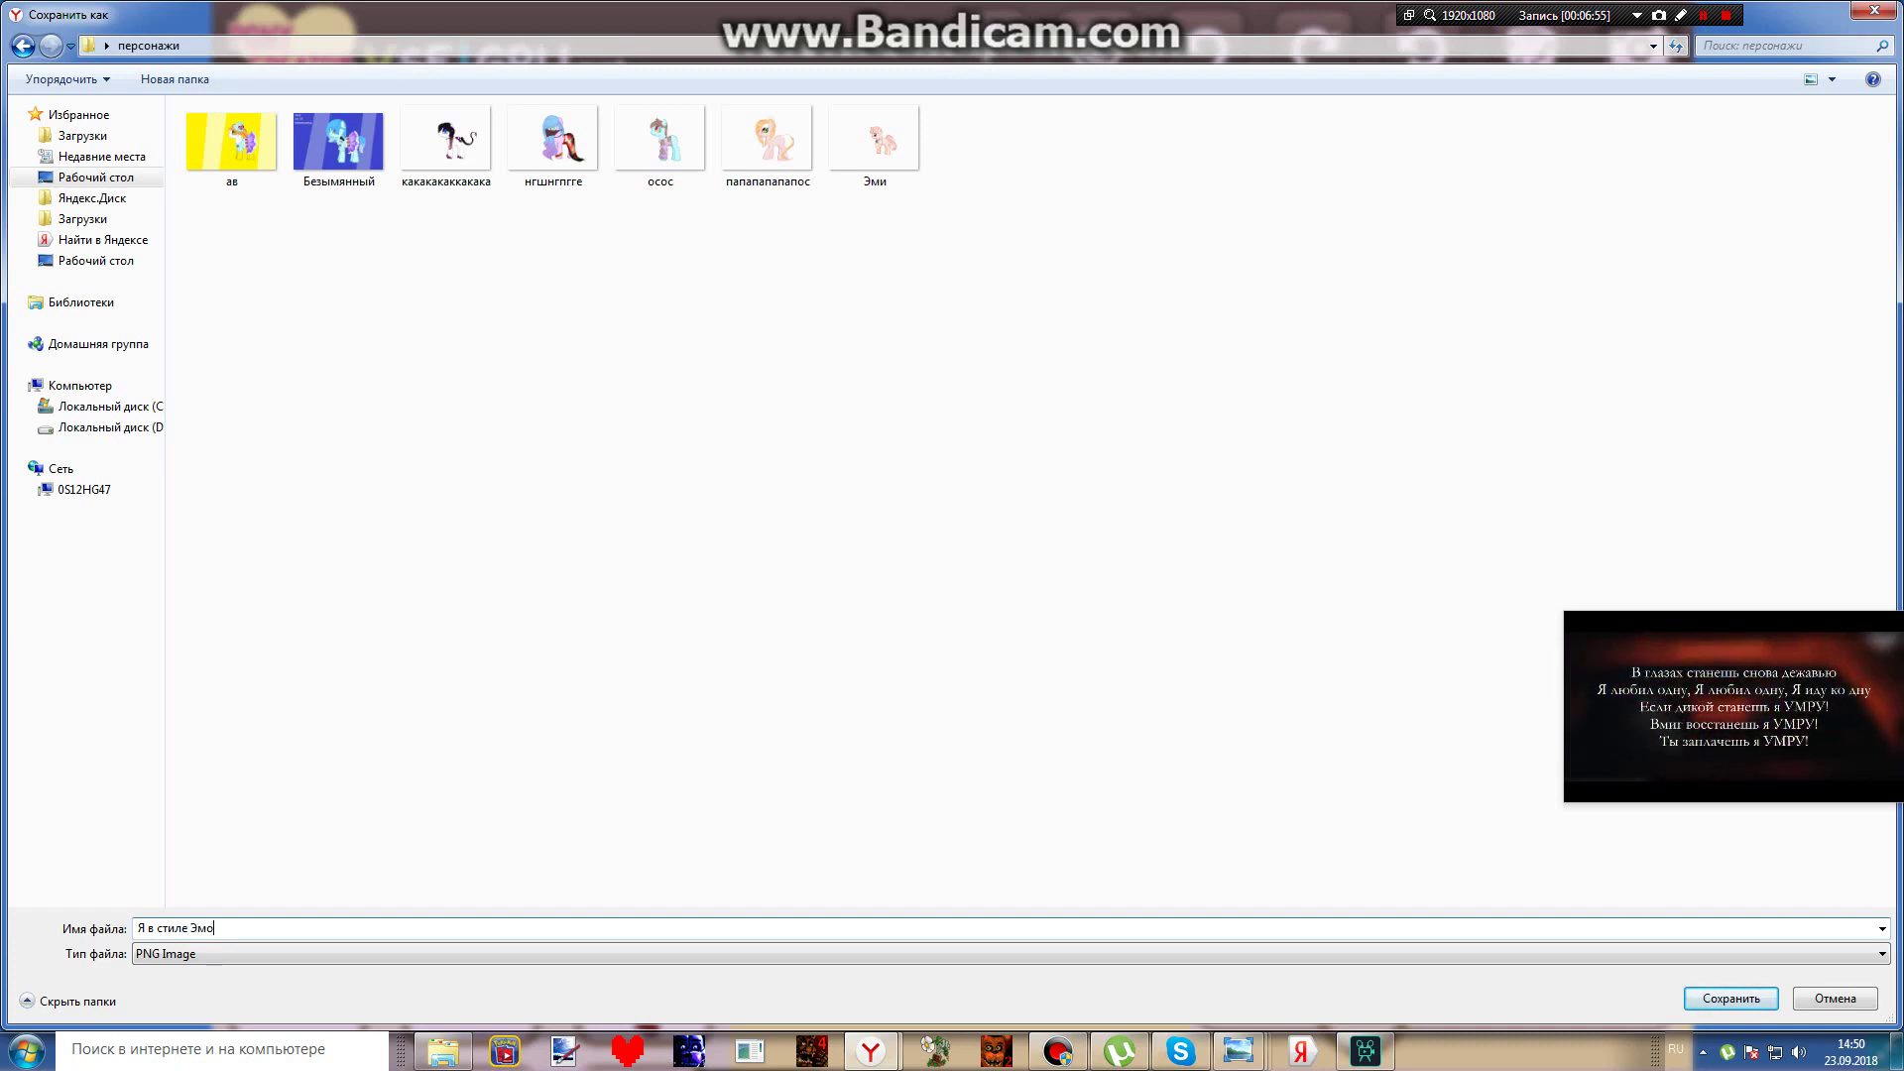
pyautogui.press('Return')
pyautogui.press('Return')
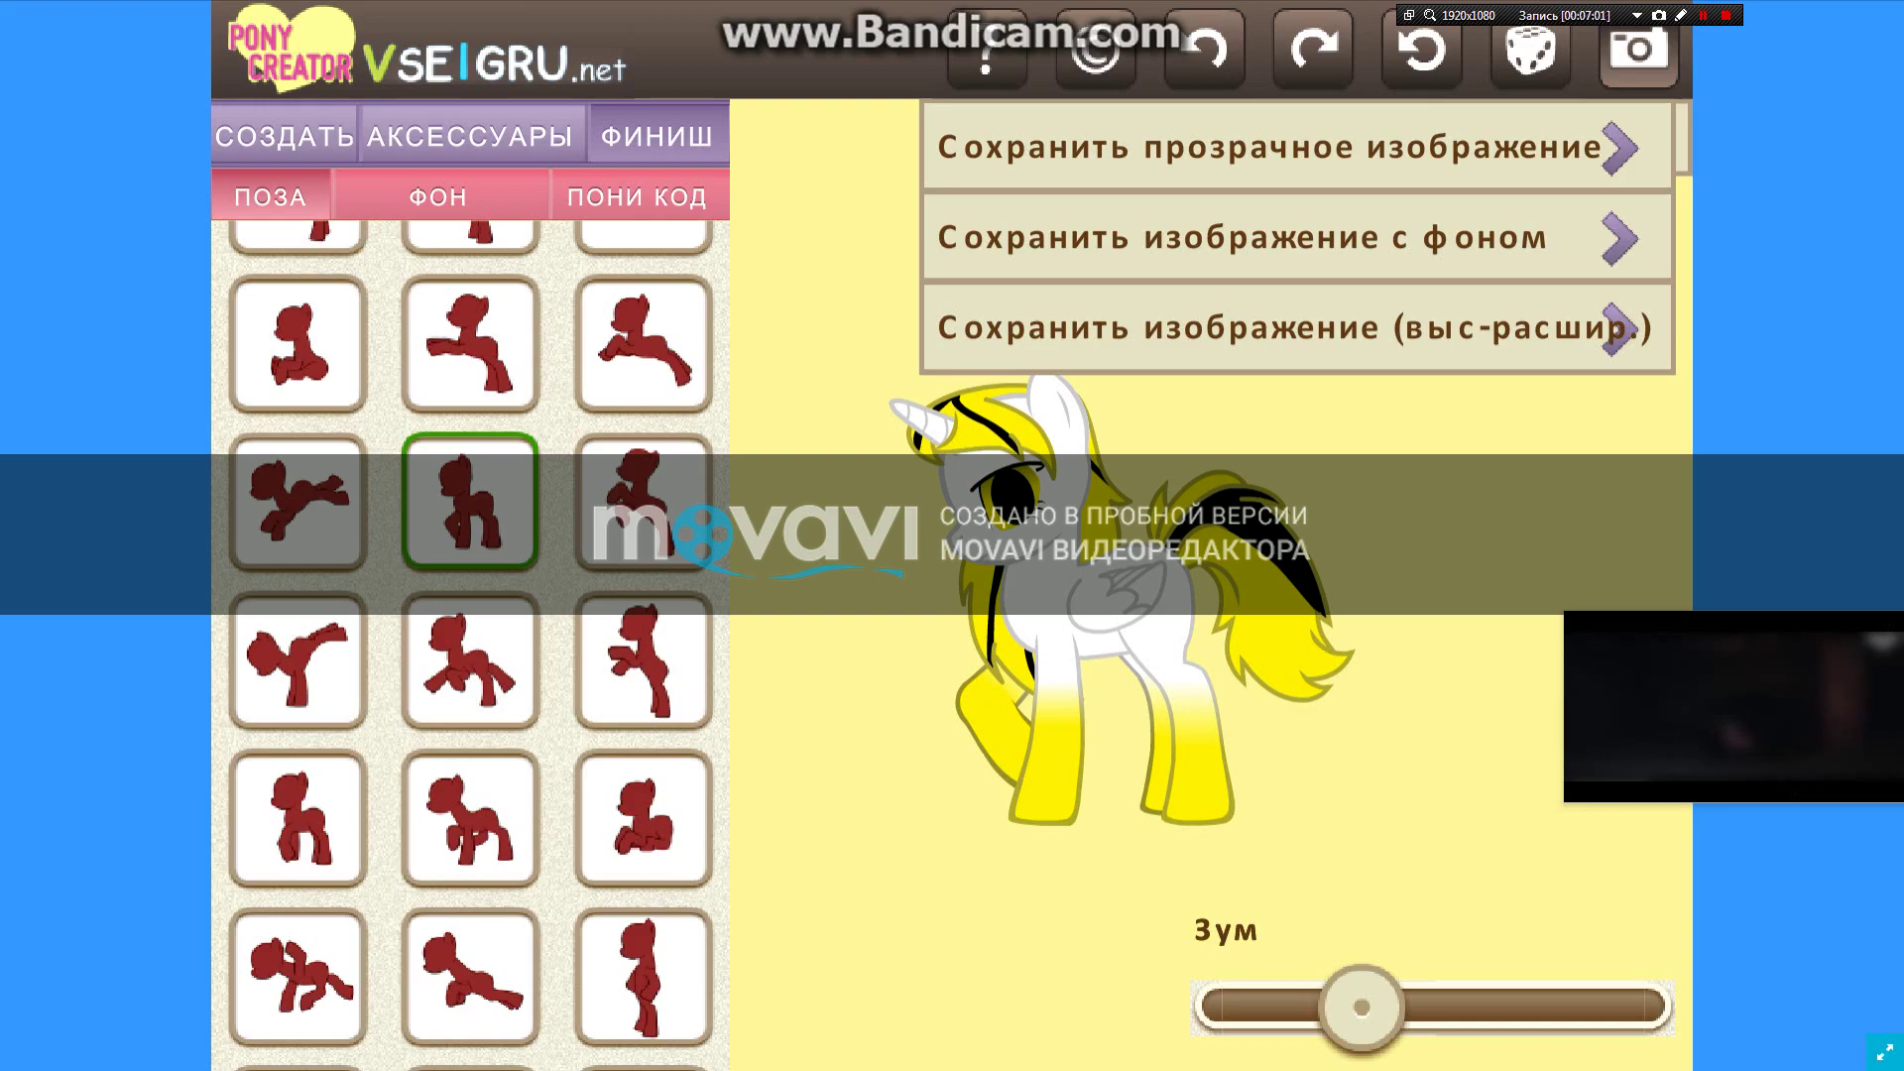
# Leave the pony creator and open the image "Я в стиле Эмо" from the desktop folder персонажи in paint.net
pyautogui.press('F11')
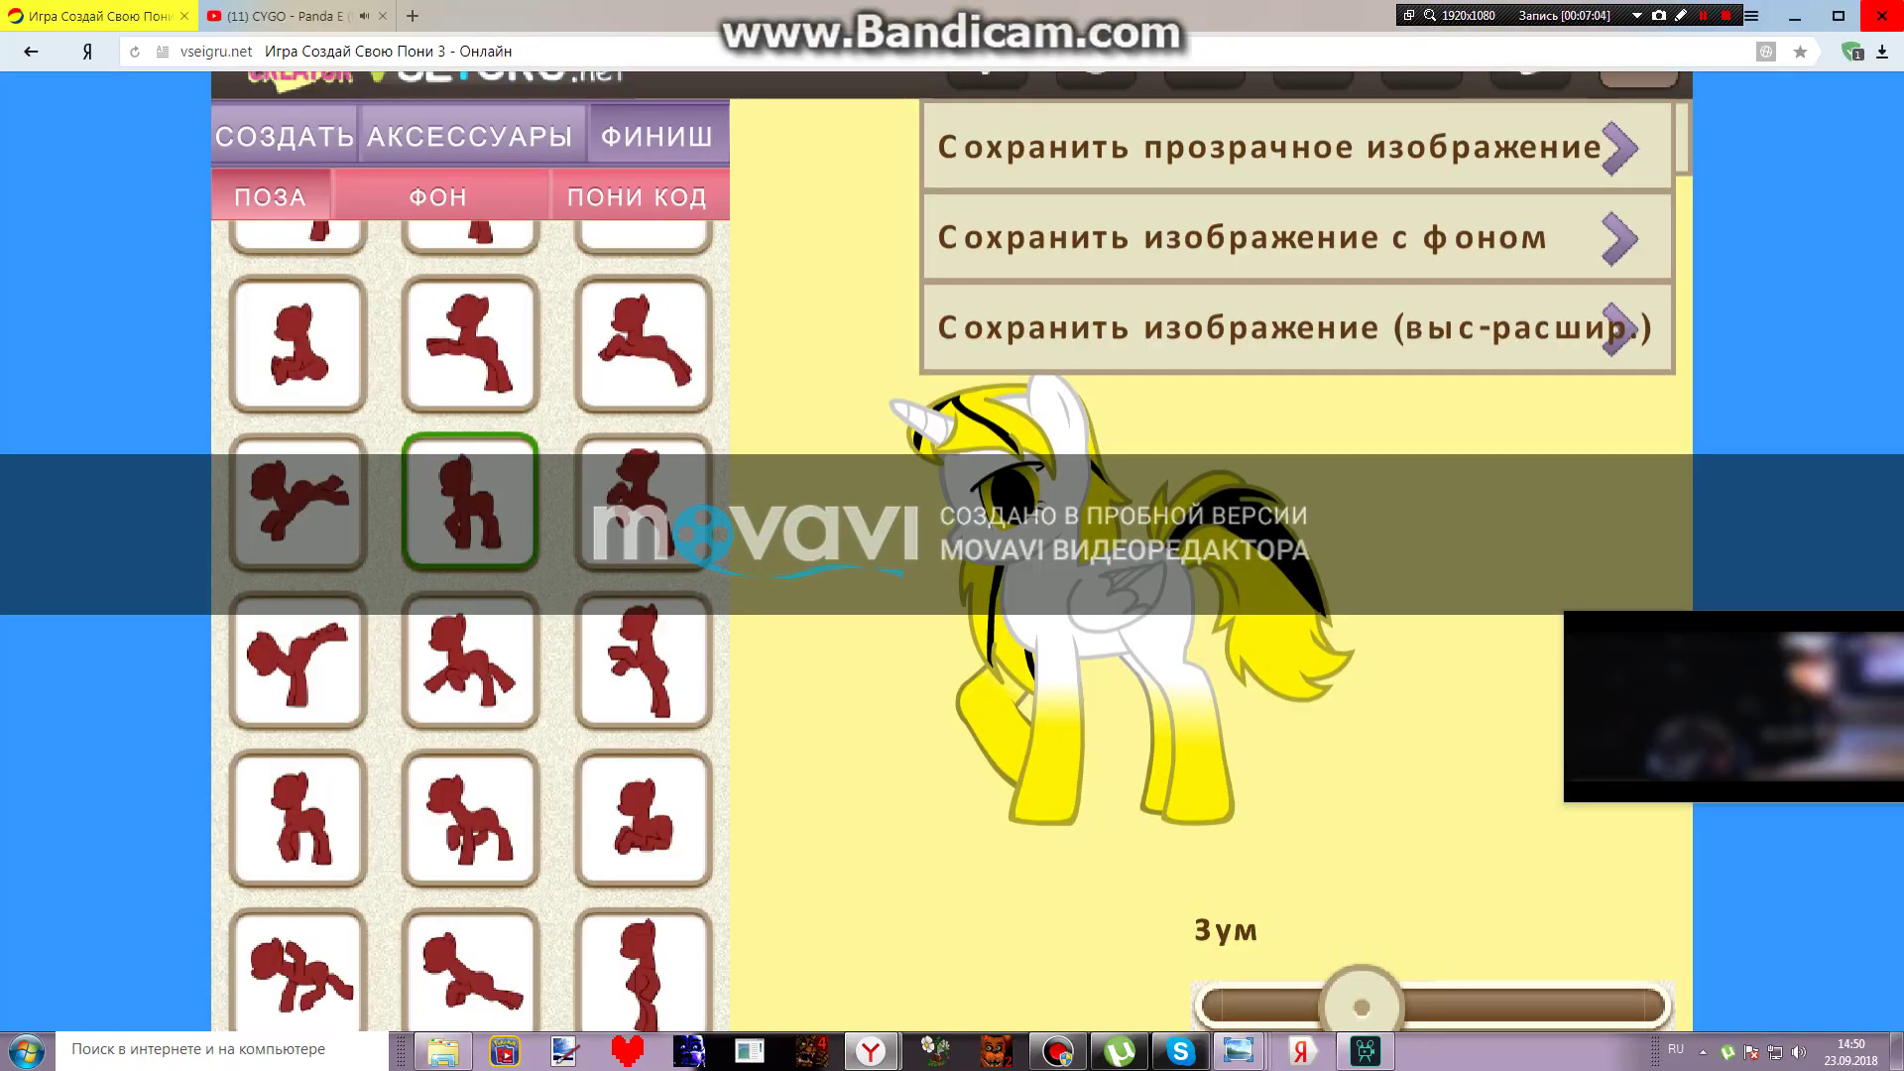
pyautogui.click(1795, 16)
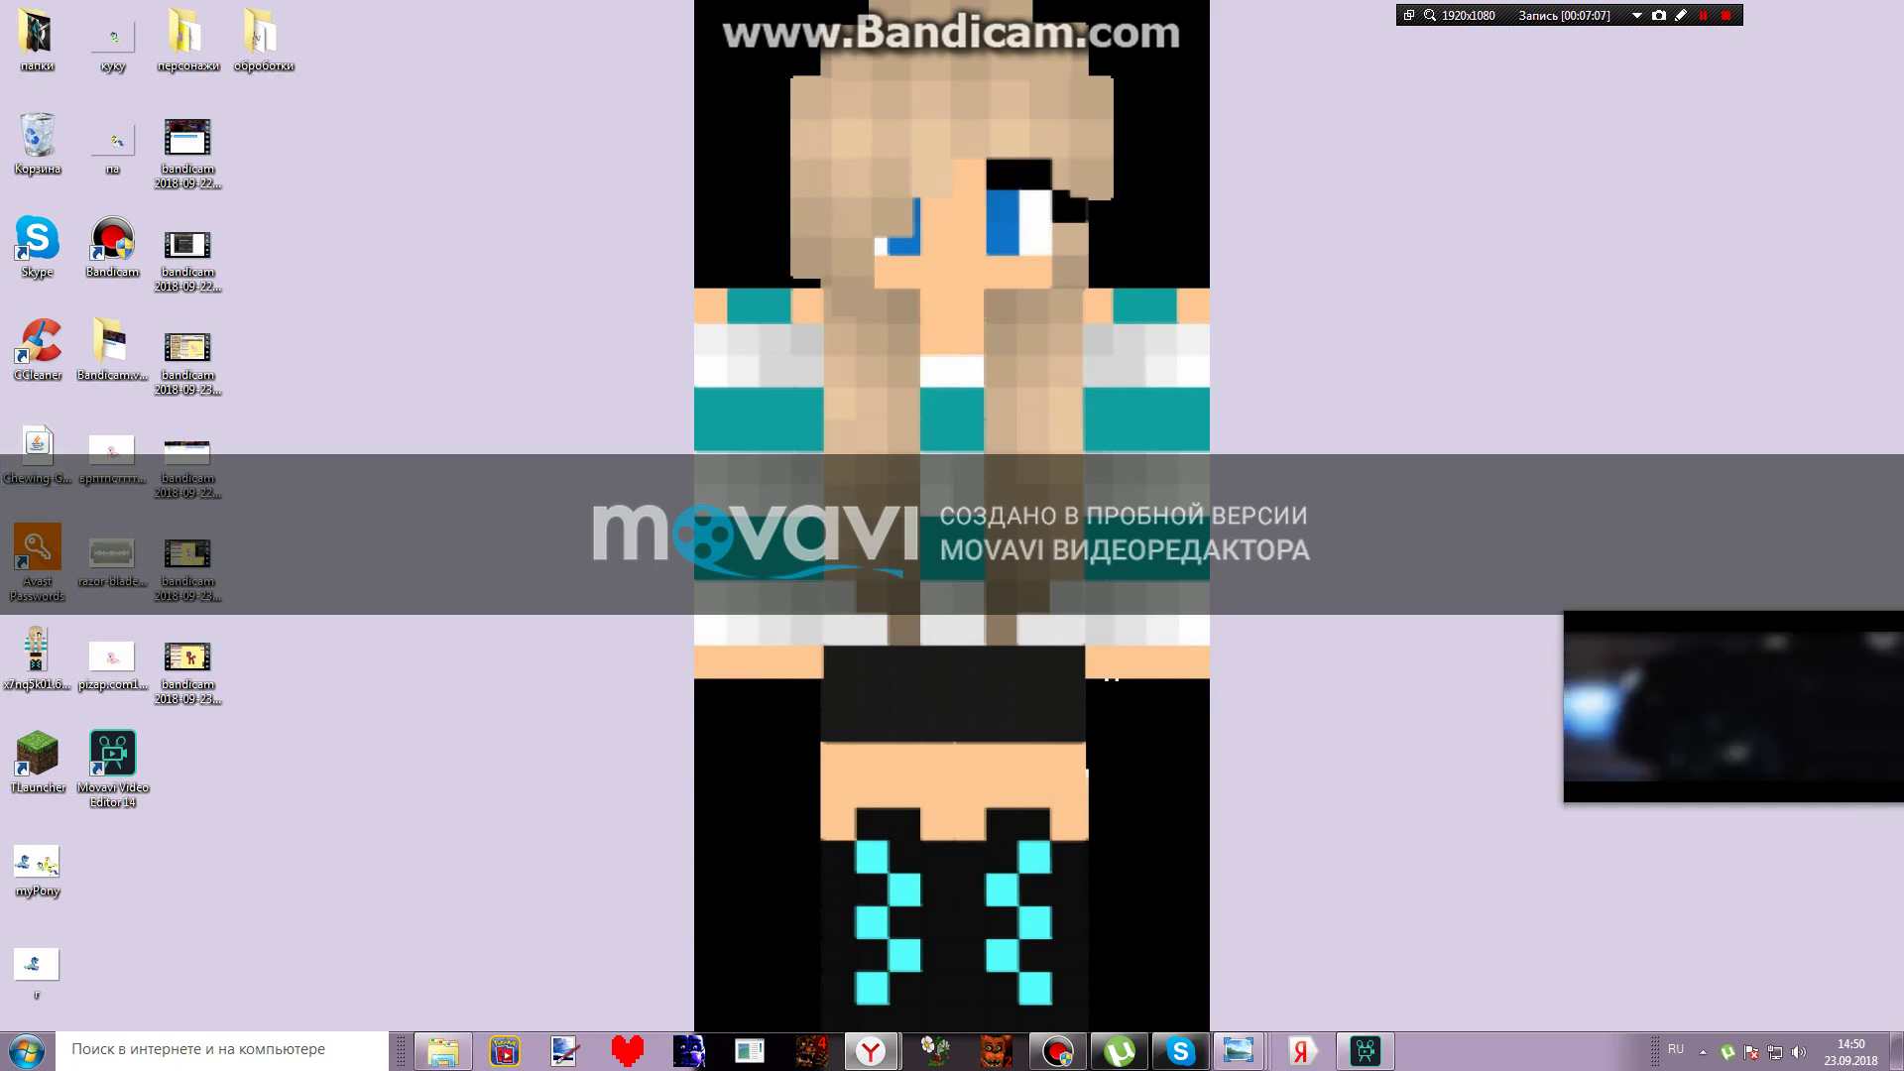
pyautogui.click(187, 39)
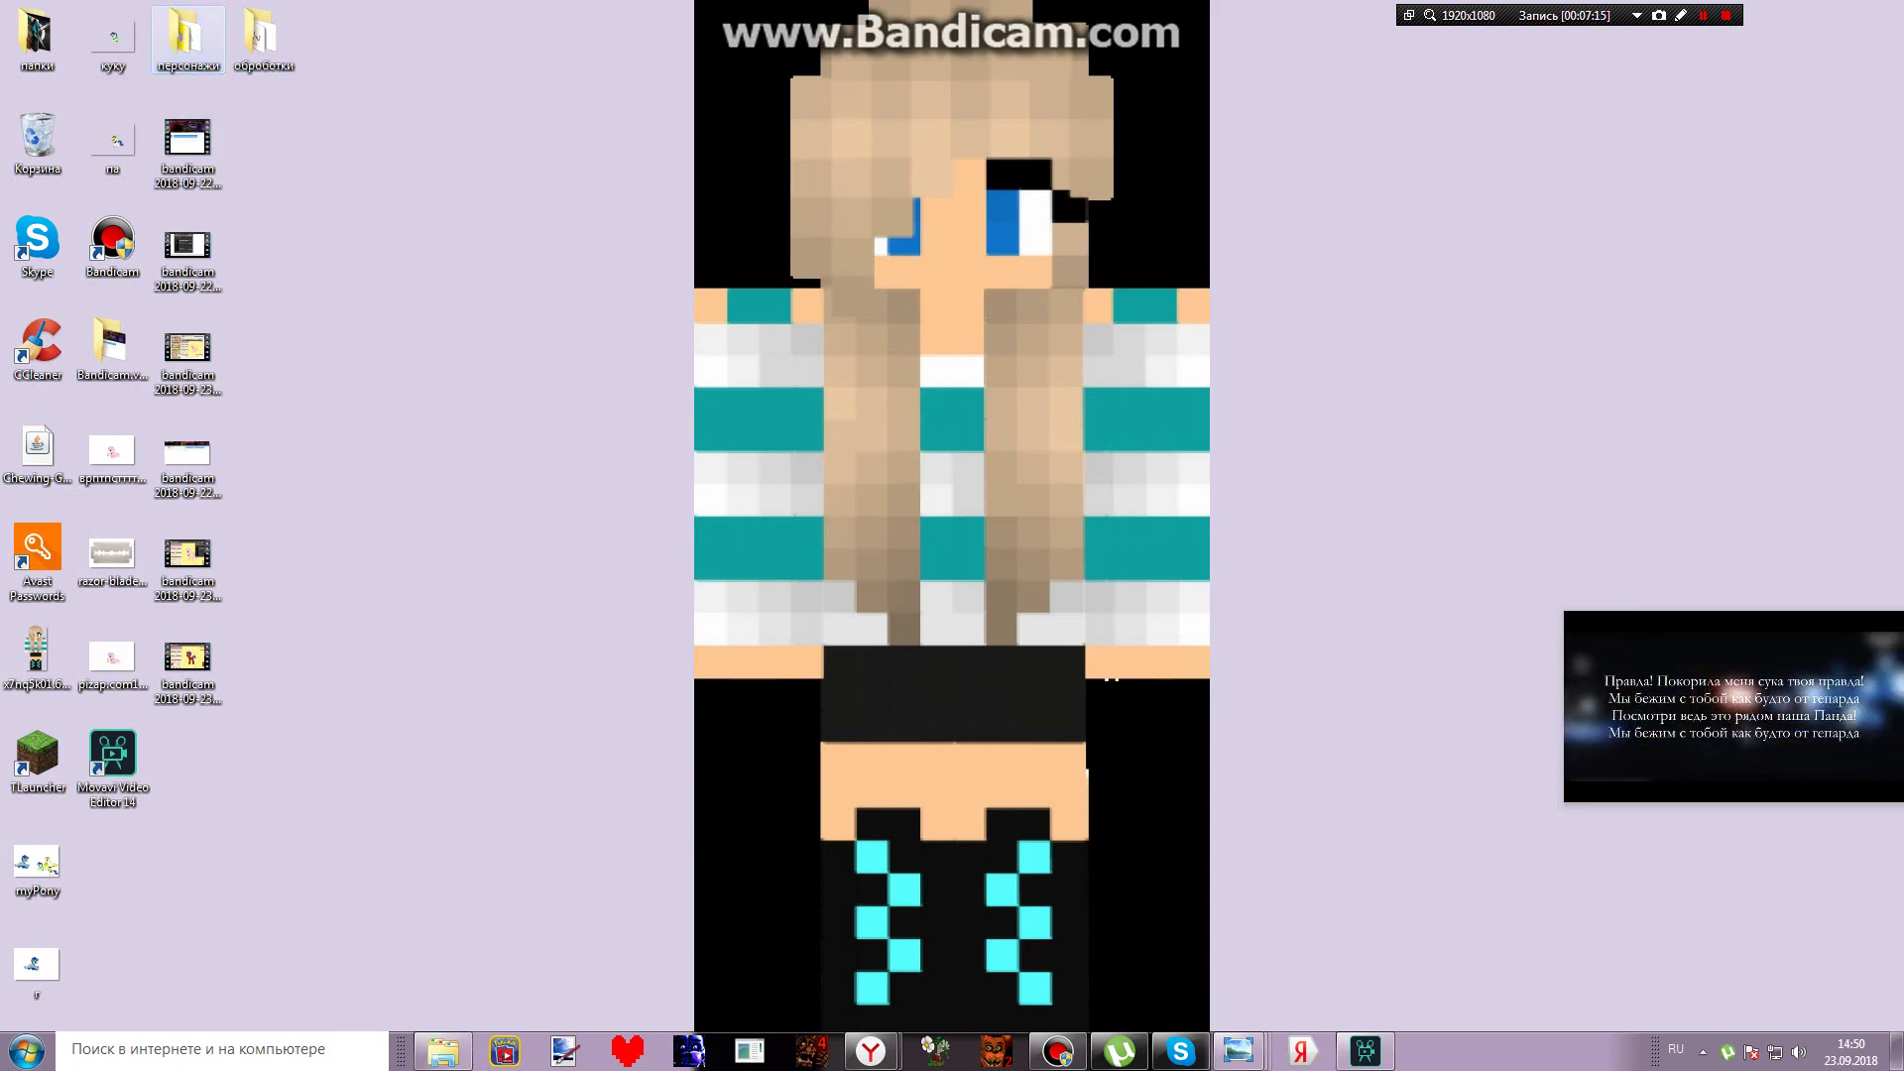
pyautogui.doubleClick(187, 39)
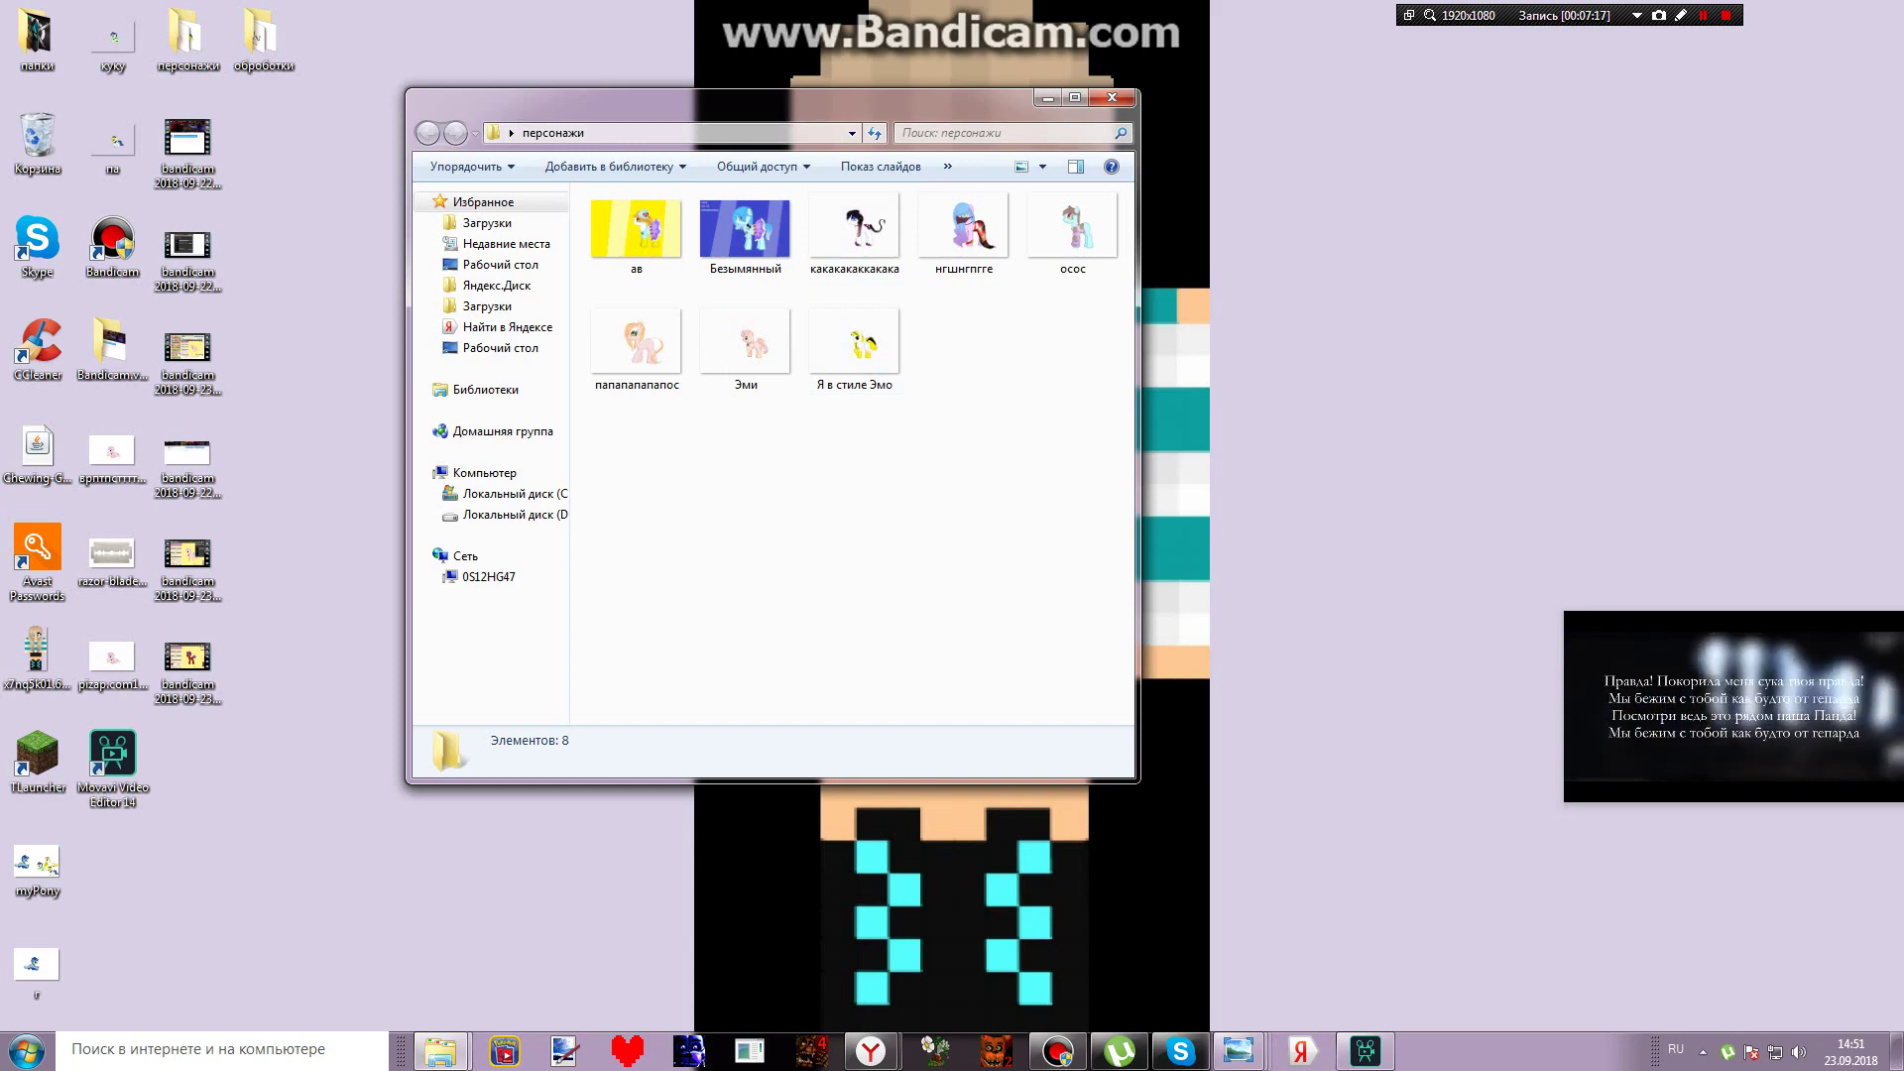
pyautogui.doubleClick(854, 343)
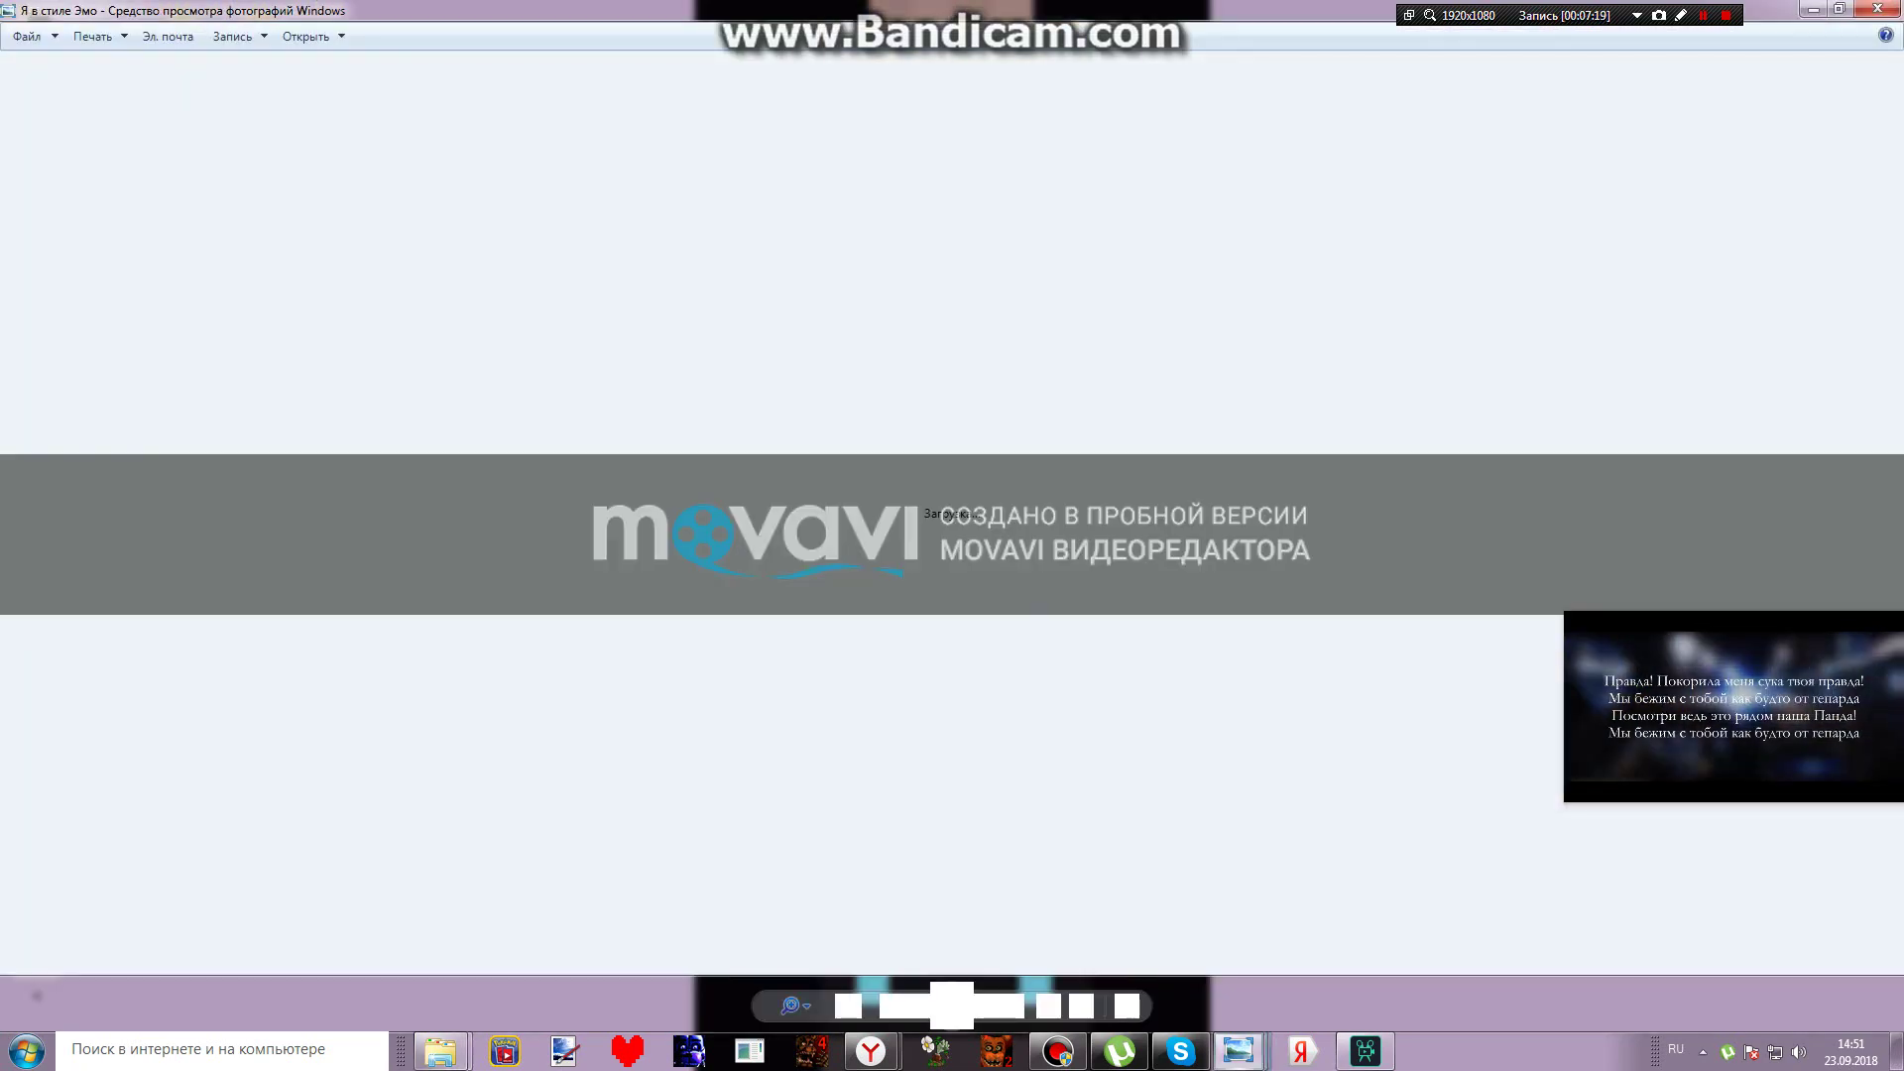
pyautogui.click(307, 36)
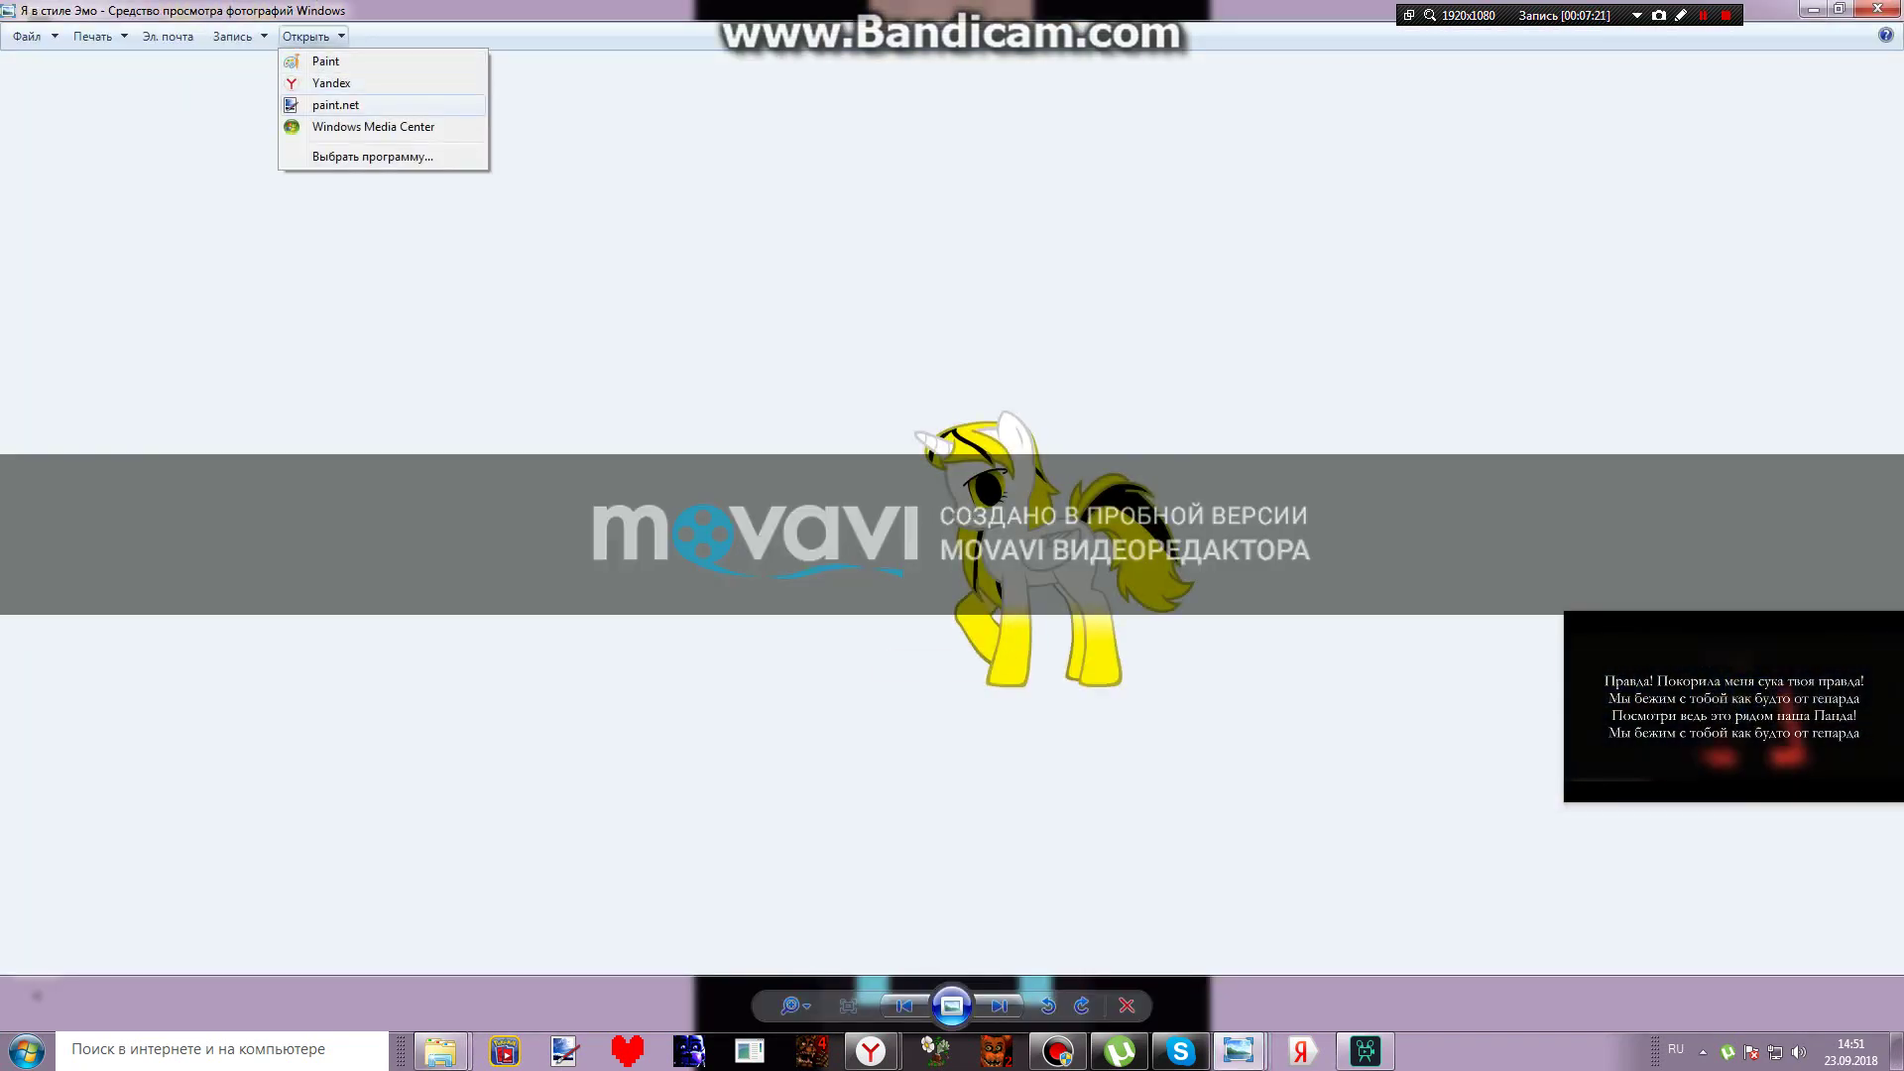
pyautogui.click(336, 104)
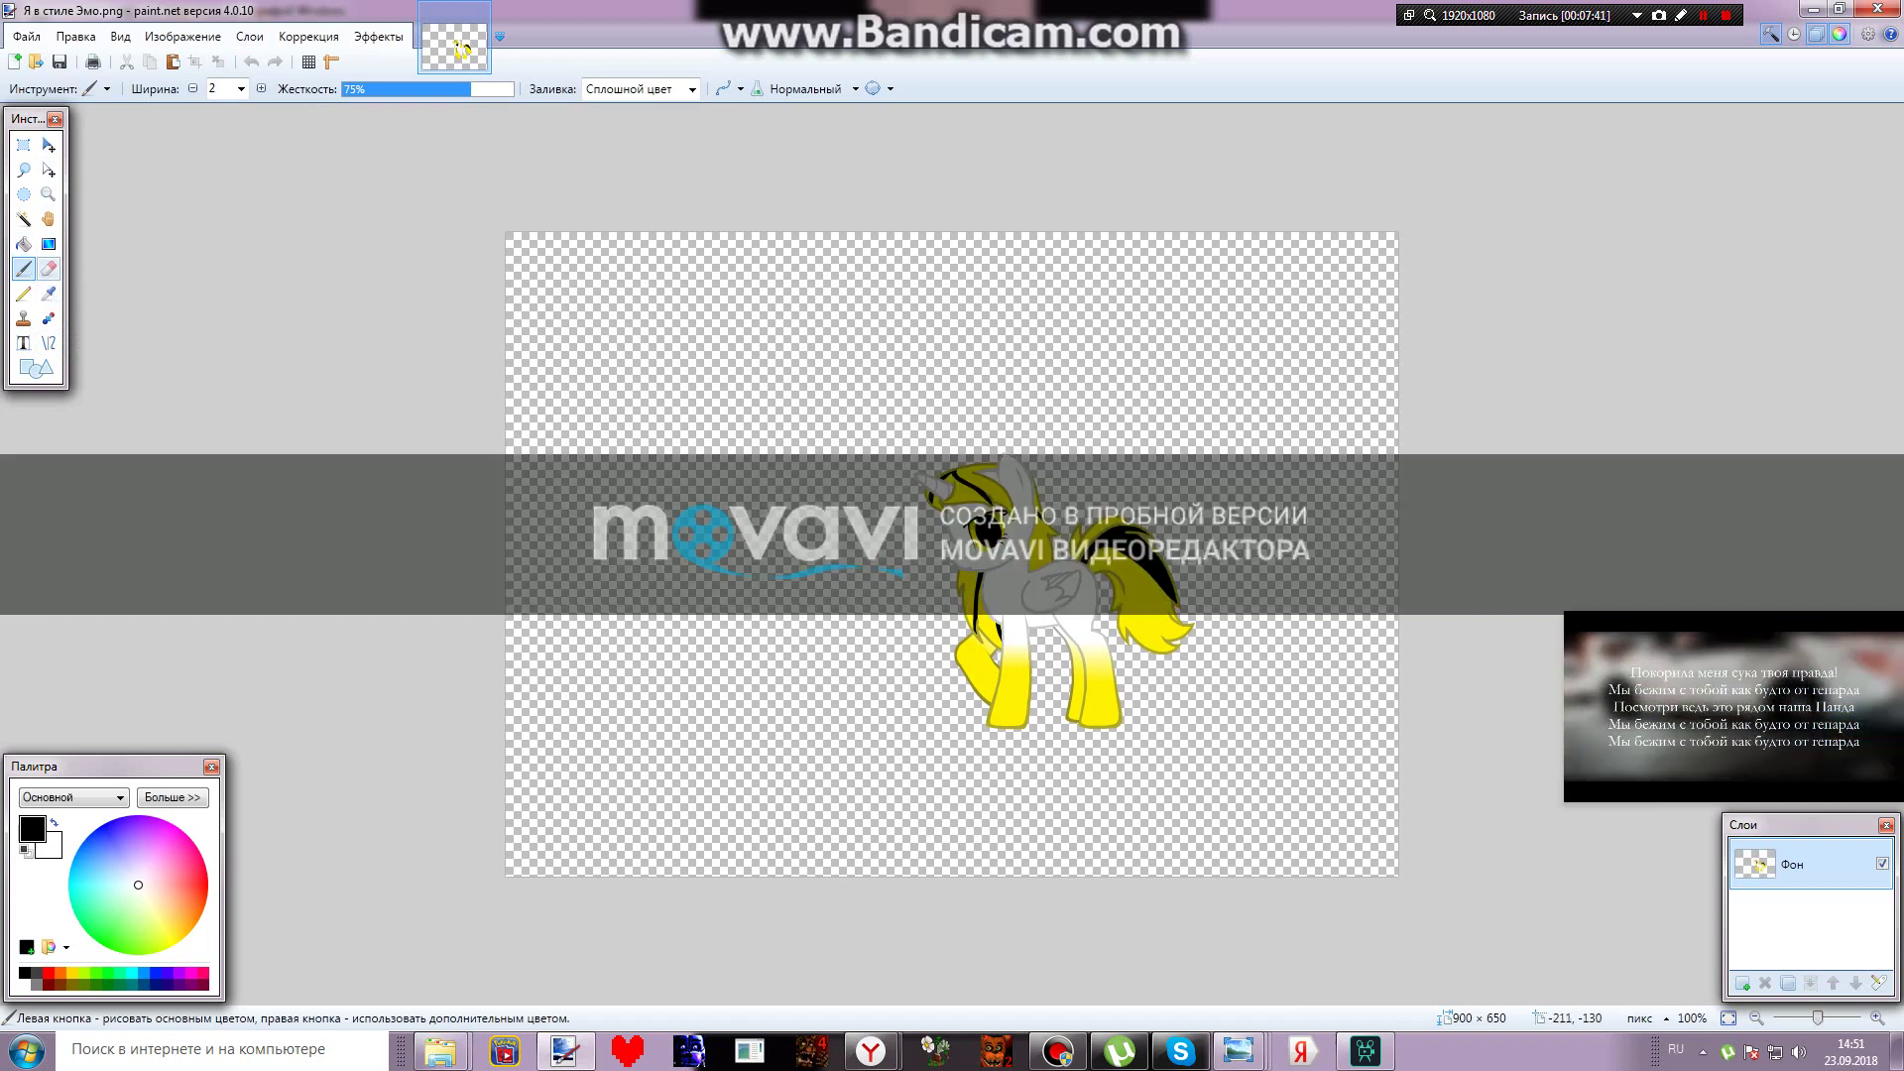
# Draw a black zigzag eyelash outline above the pony's upper eyelid with the Paintbrush at width 1
pyautogui.click(48, 194)
pyautogui.click(970, 529)
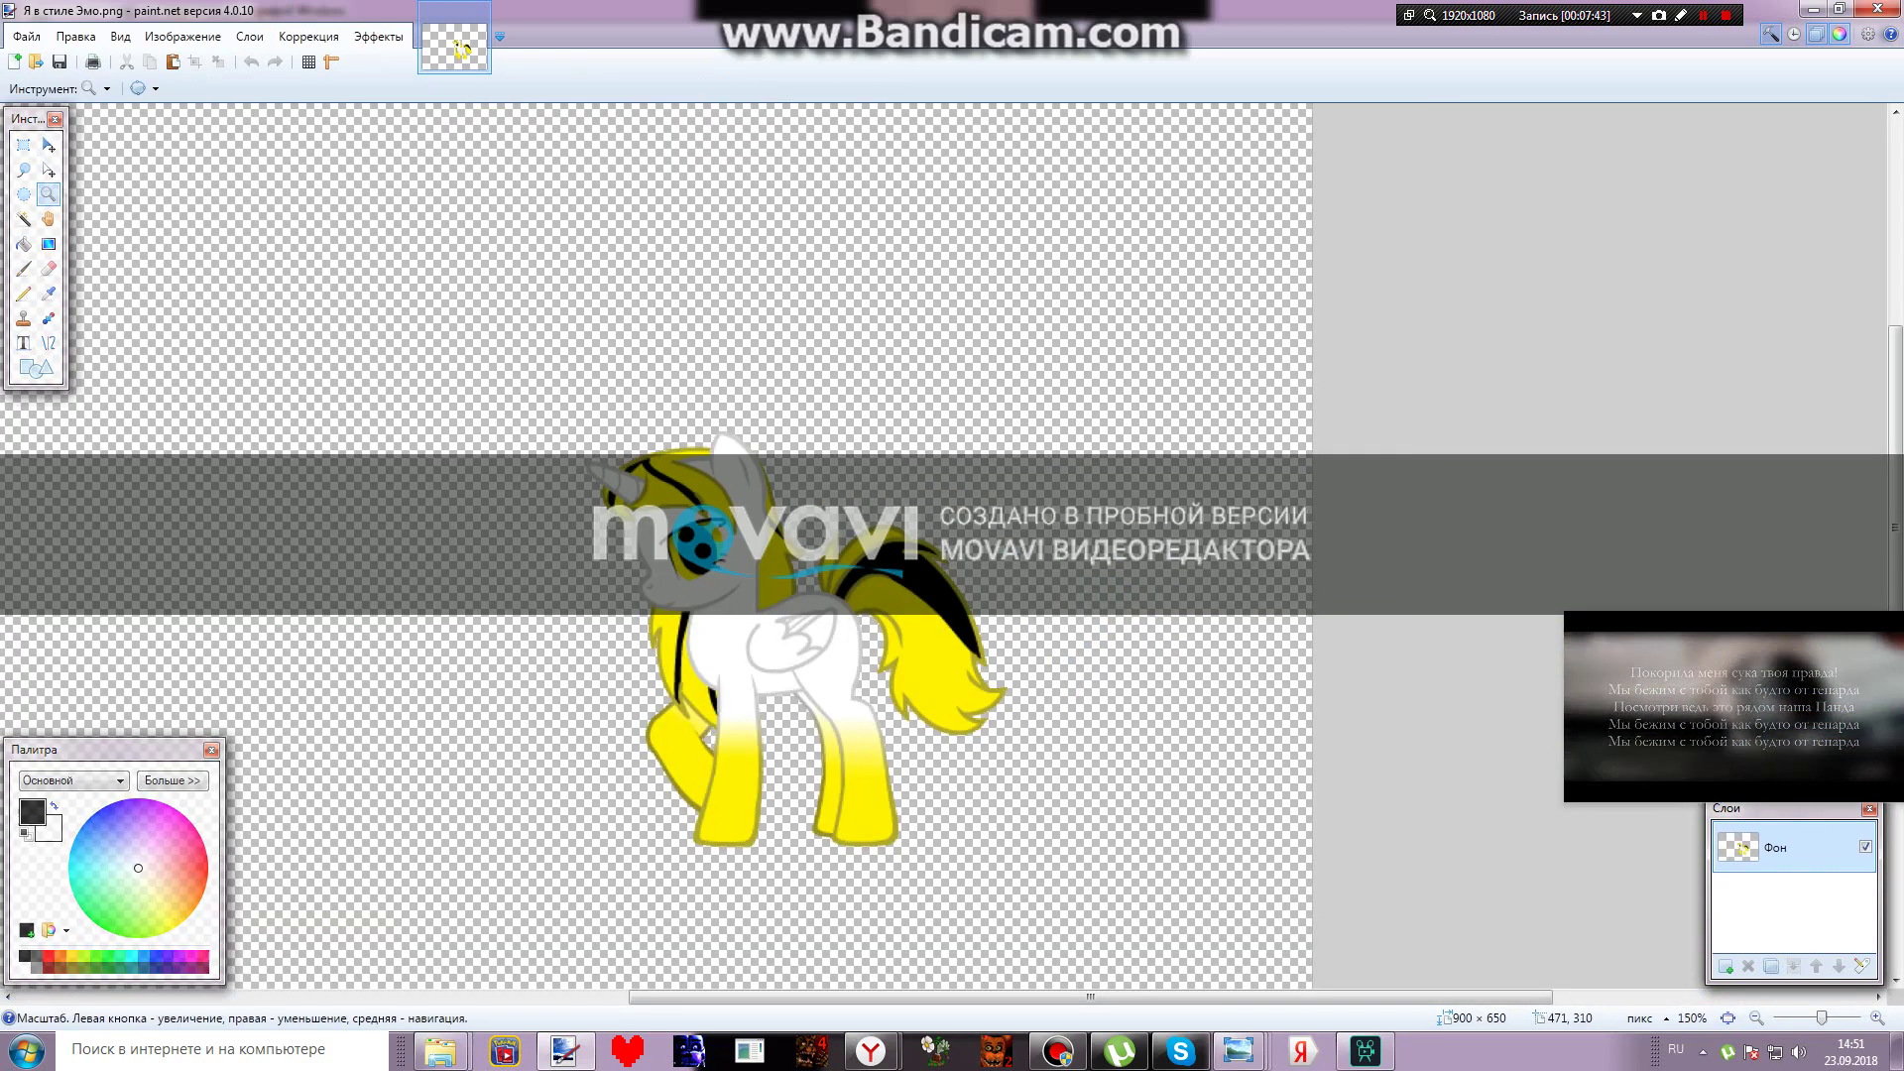
pyautogui.click(794, 555)
pyautogui.moveTo(845, 506); pyautogui.dragTo(897, 546)
pyautogui.scroll(-3, 970, 530)
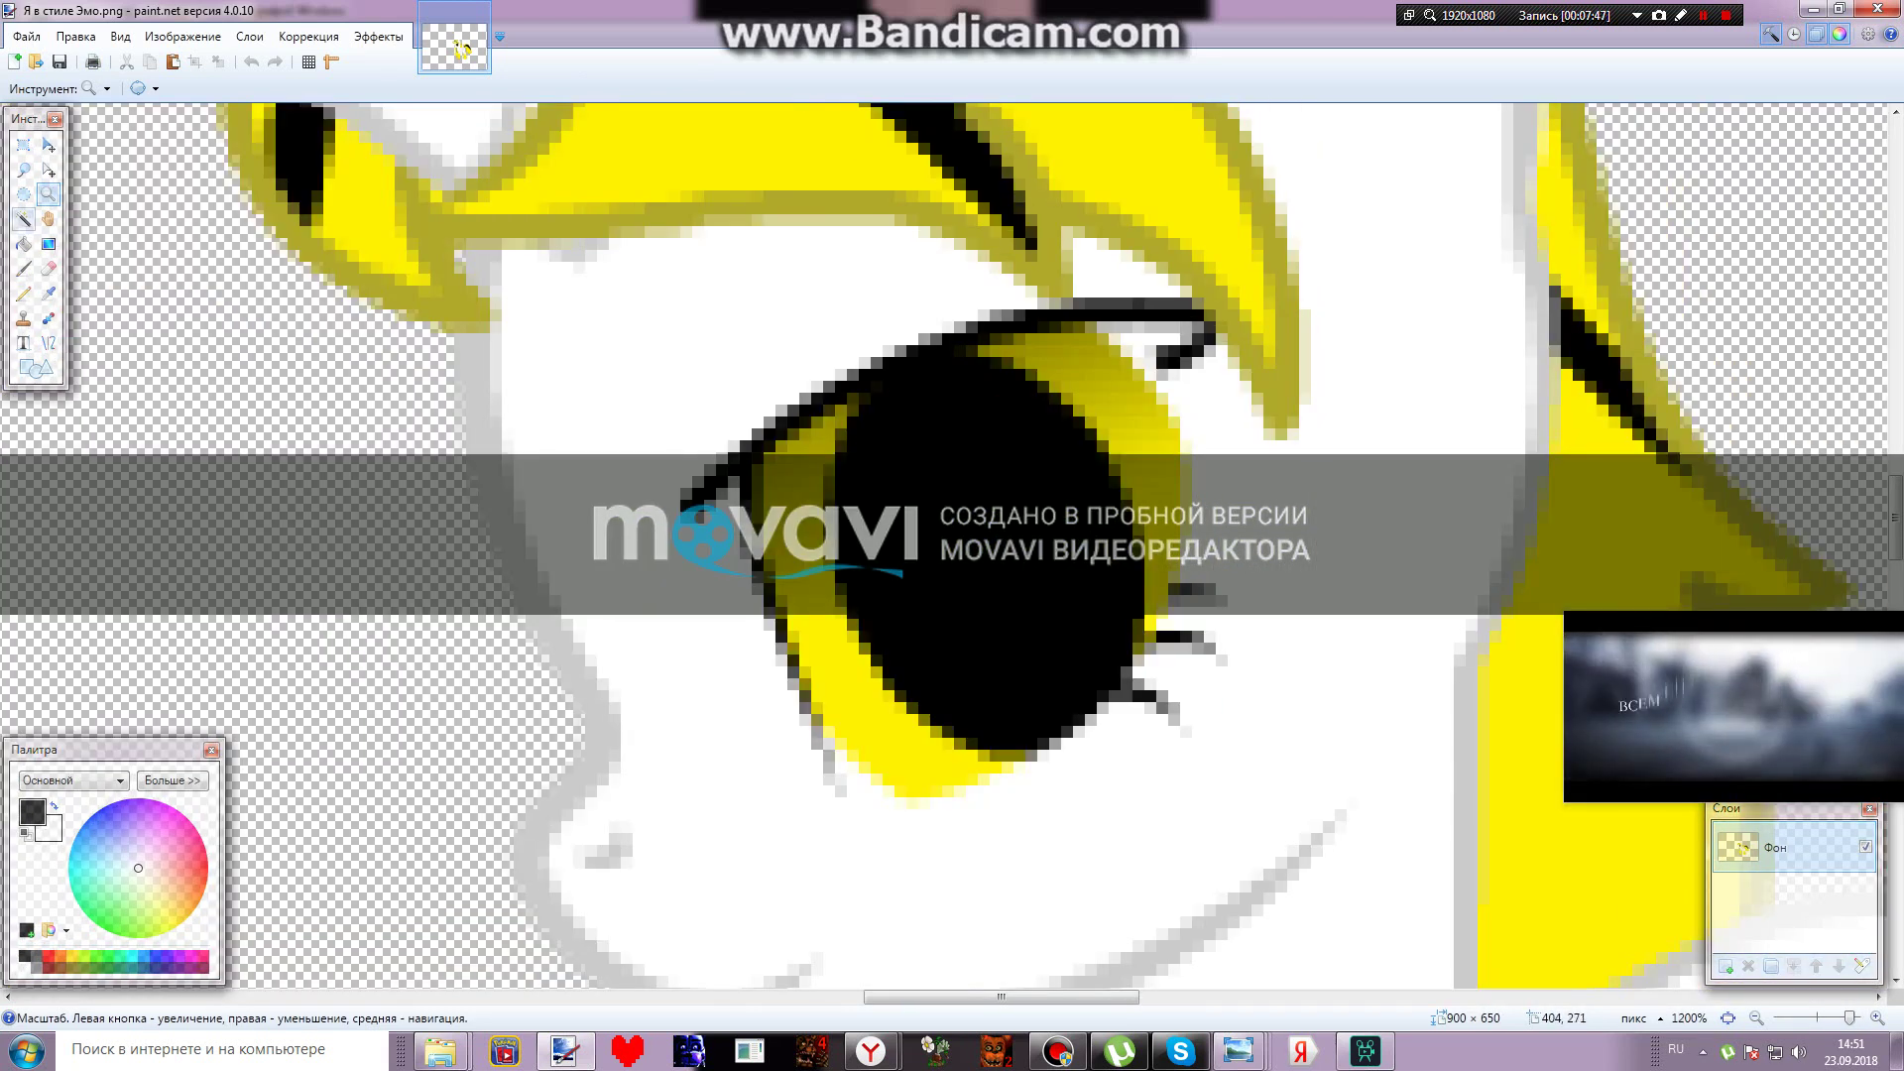
pyautogui.click(24, 268)
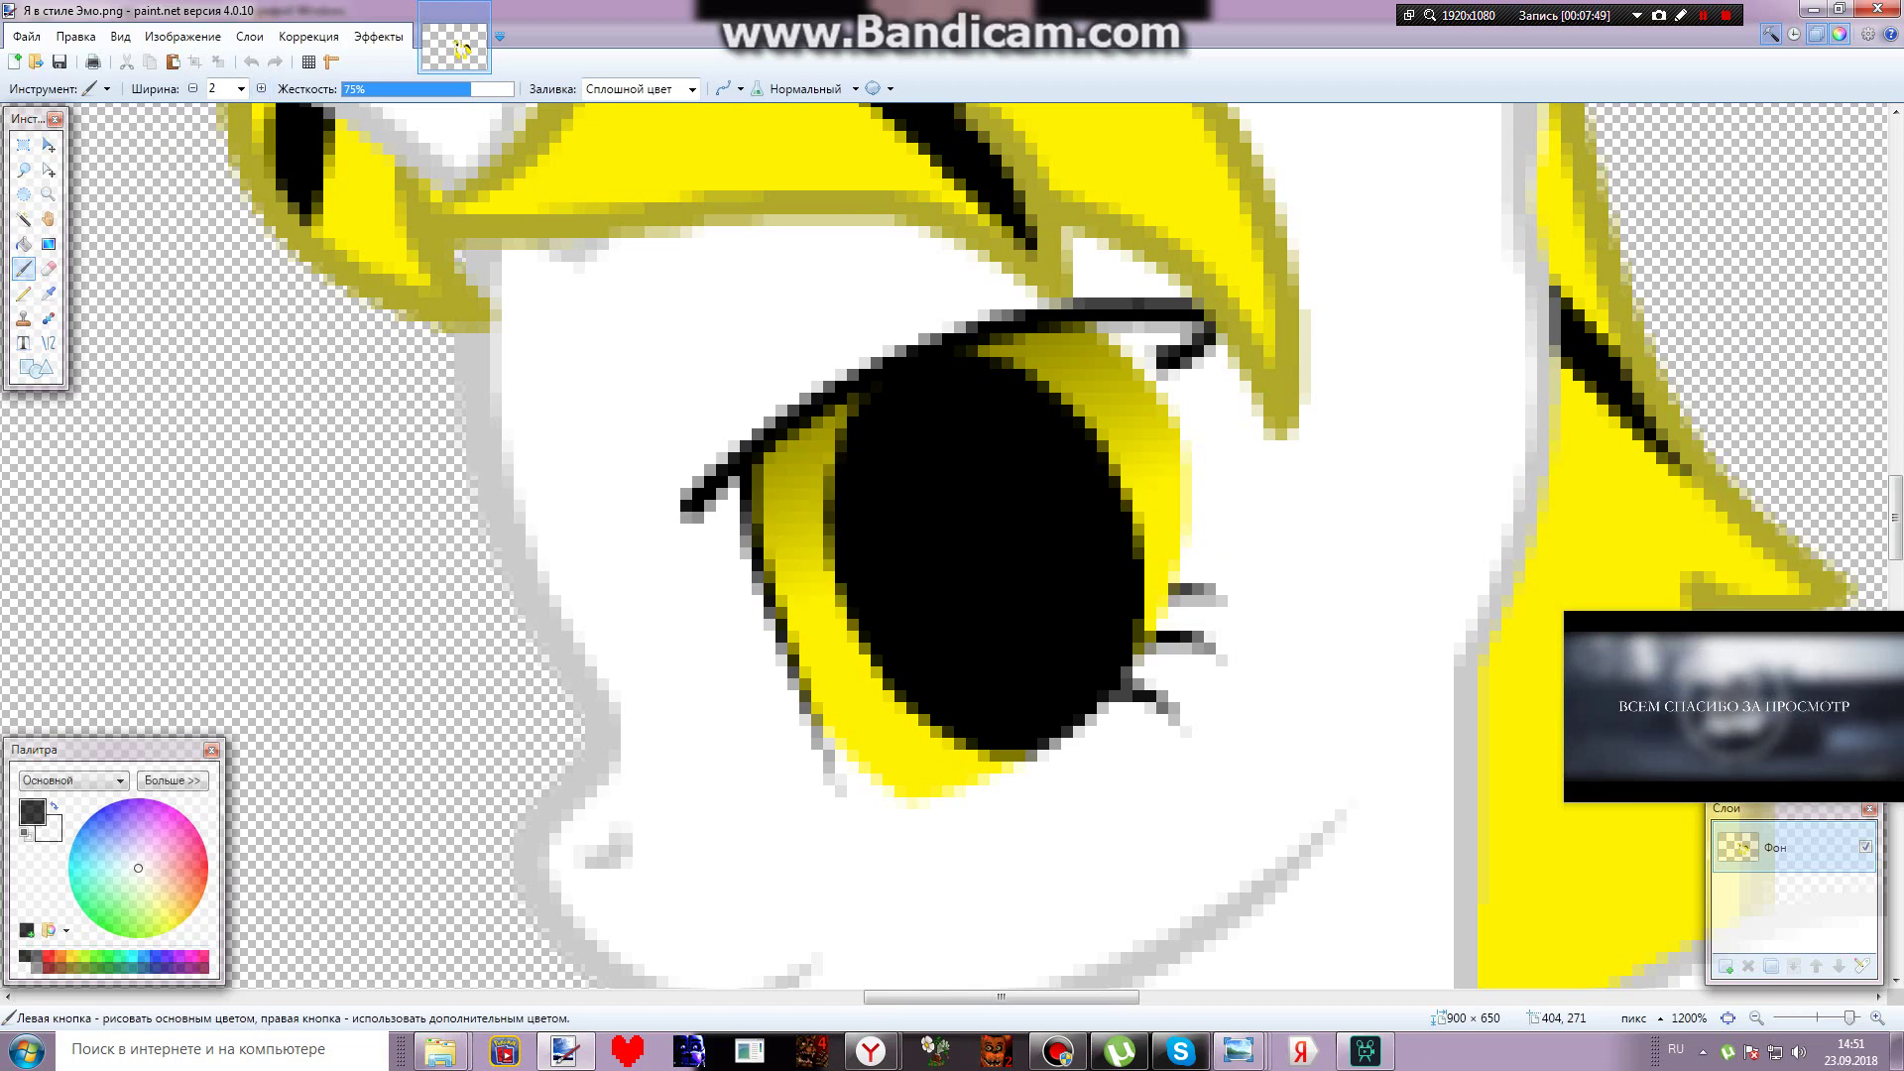
pyautogui.click(240, 88)
pyautogui.click(212, 108)
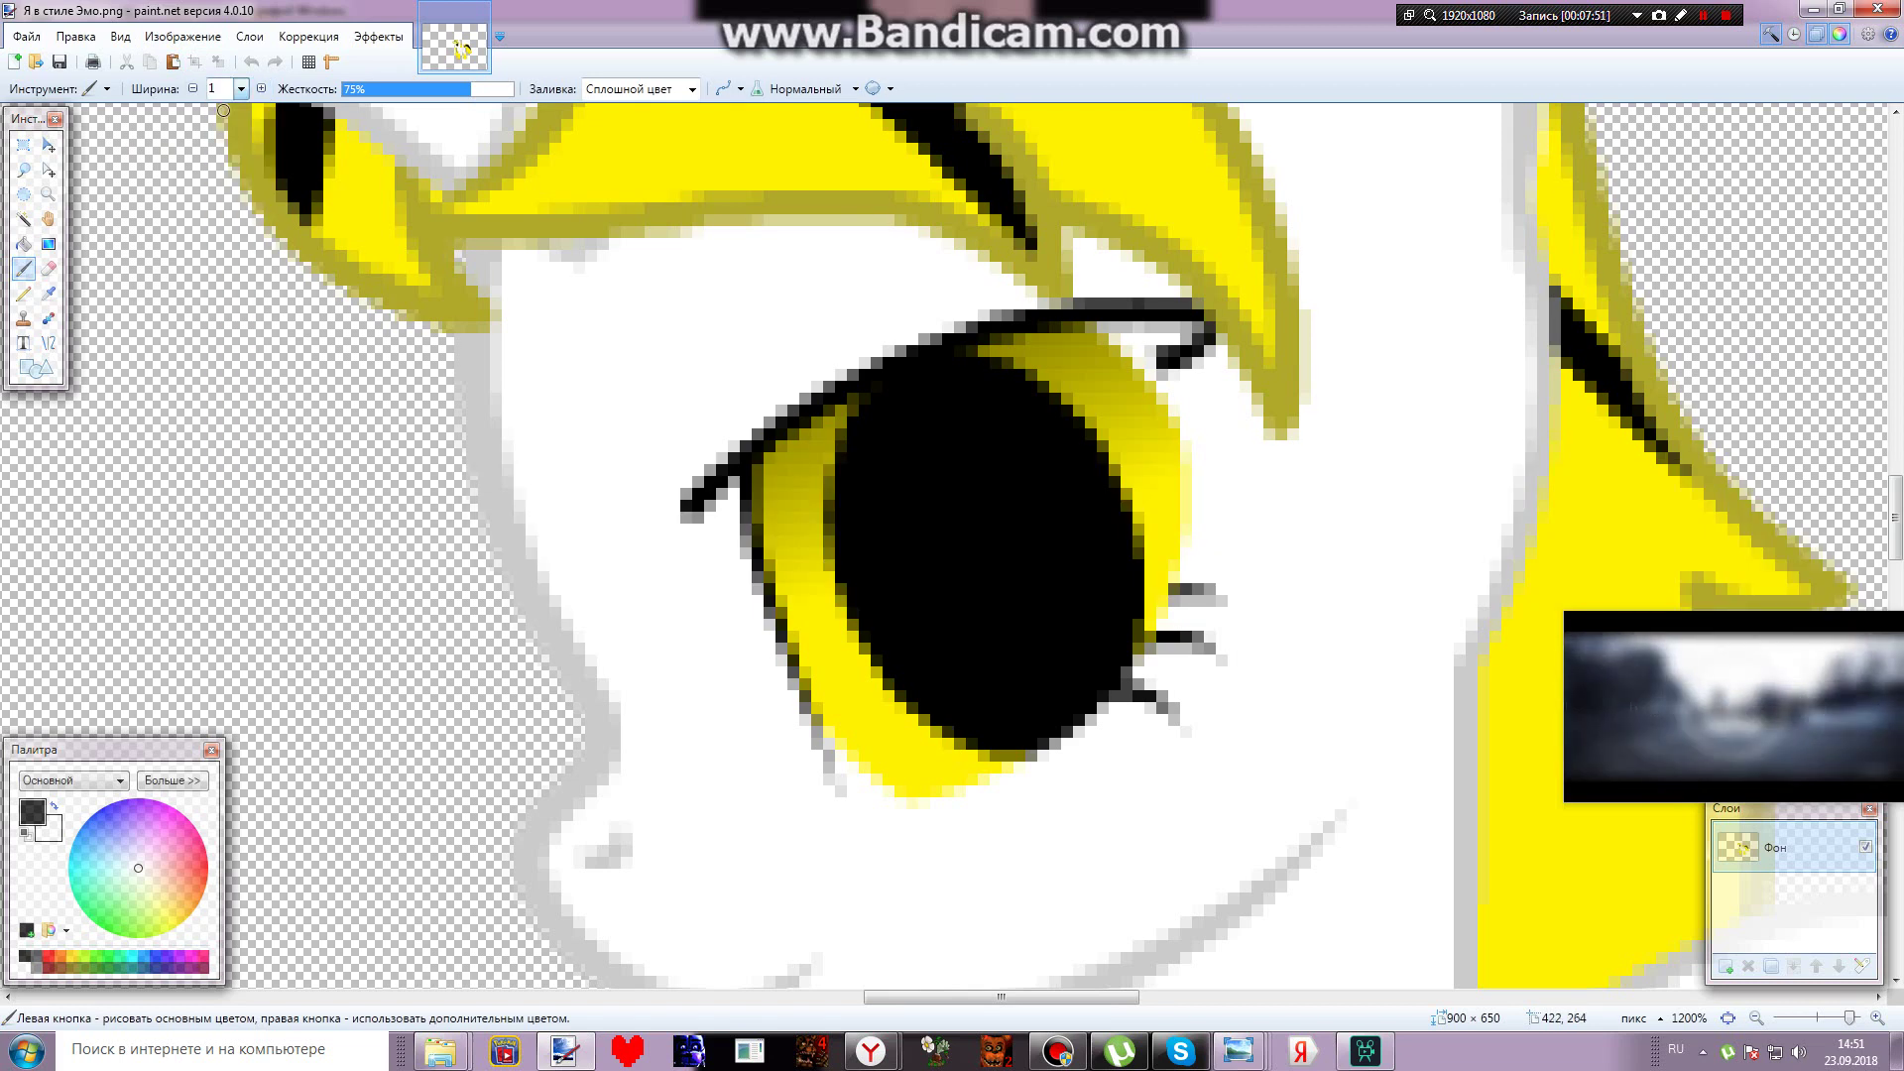
pyautogui.click(26, 929)
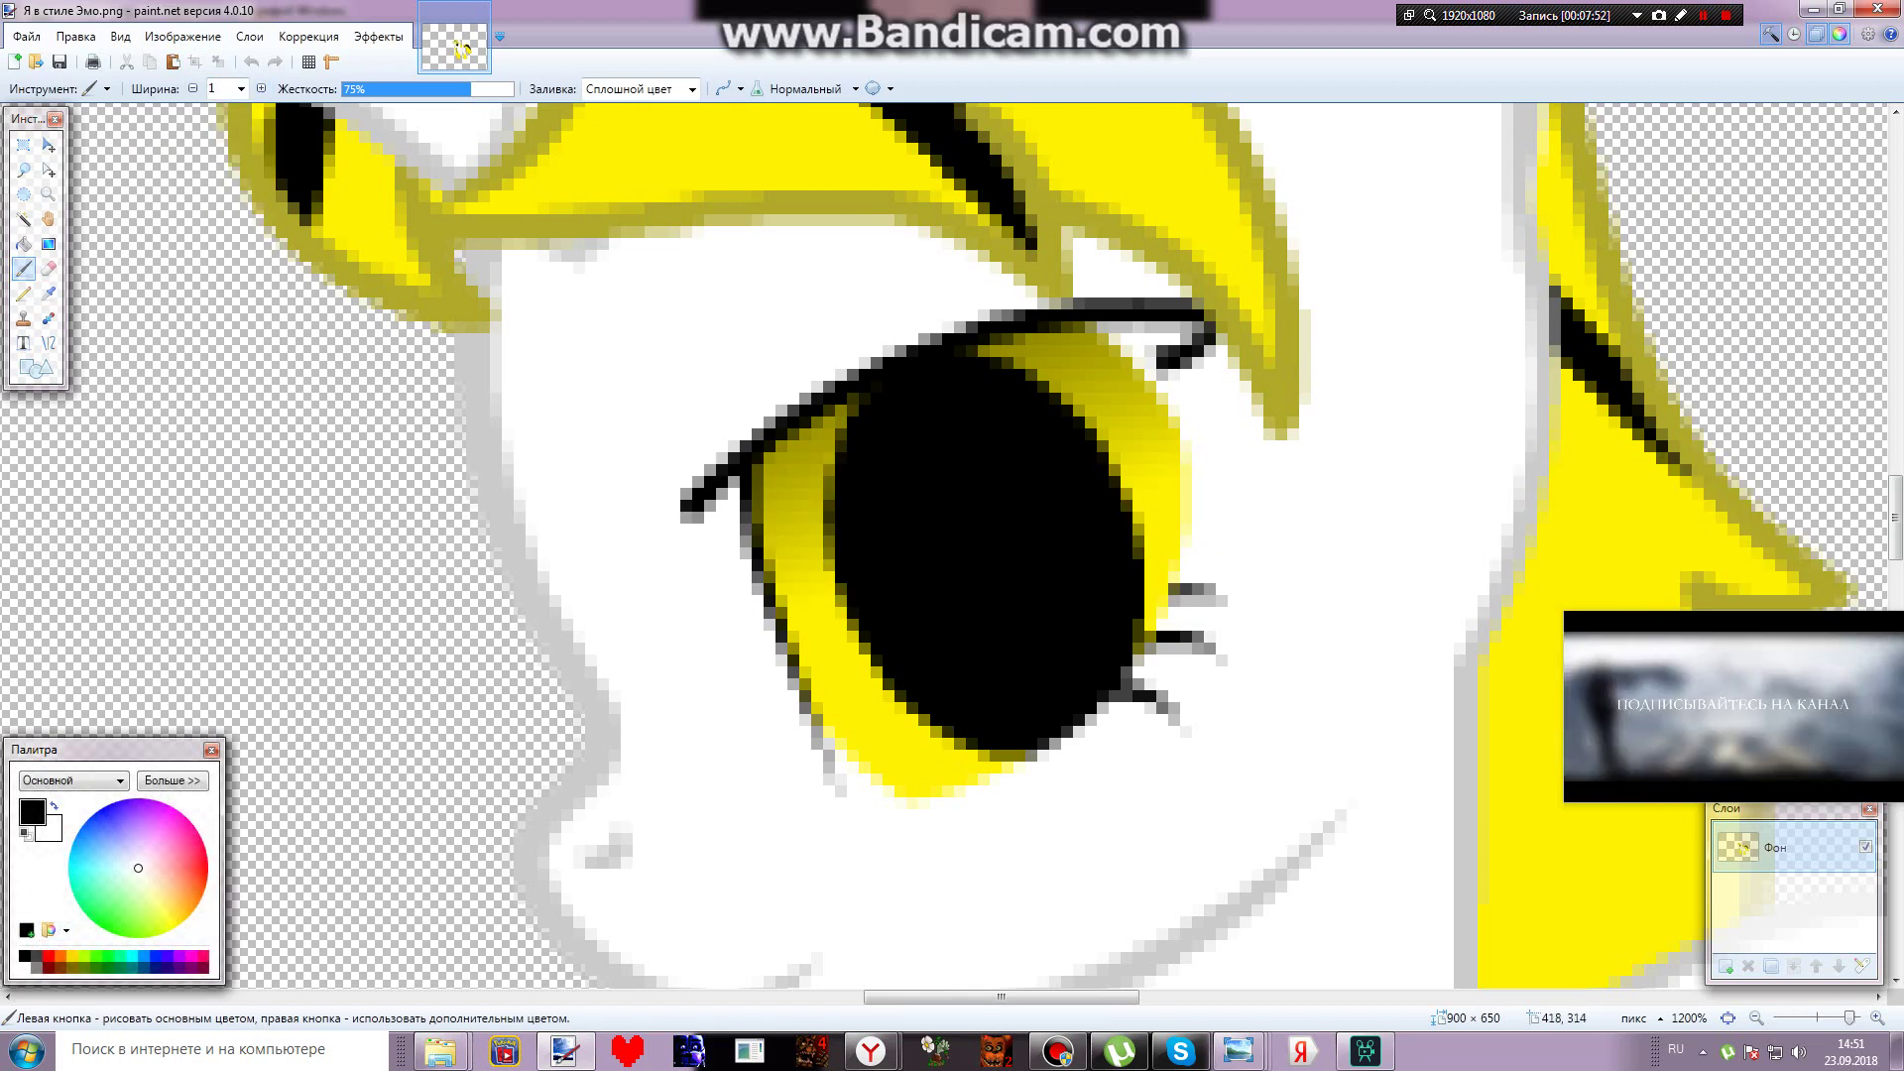
pyautogui.moveTo(688, 502)
pyautogui.mouseDown()
pyautogui.moveTo(653, 432)
pyautogui.moveTo(651, 335)
pyautogui.moveTo(712, 405)
pyautogui.moveTo(716, 298)
pyautogui.moveTo(736, 276)
pyautogui.moveTo(754, 333)
pyautogui.moveTo(789, 238)
pyautogui.moveTo(828, 319)
pyautogui.moveTo(901, 238)
pyautogui.moveTo(918, 296)
pyautogui.moveTo(974, 257)
pyautogui.moveTo(1020, 298)
pyautogui.moveTo(1109, 256)
pyautogui.moveTo(1145, 288)
pyautogui.moveTo(1166, 256)
pyautogui.mouseUp()
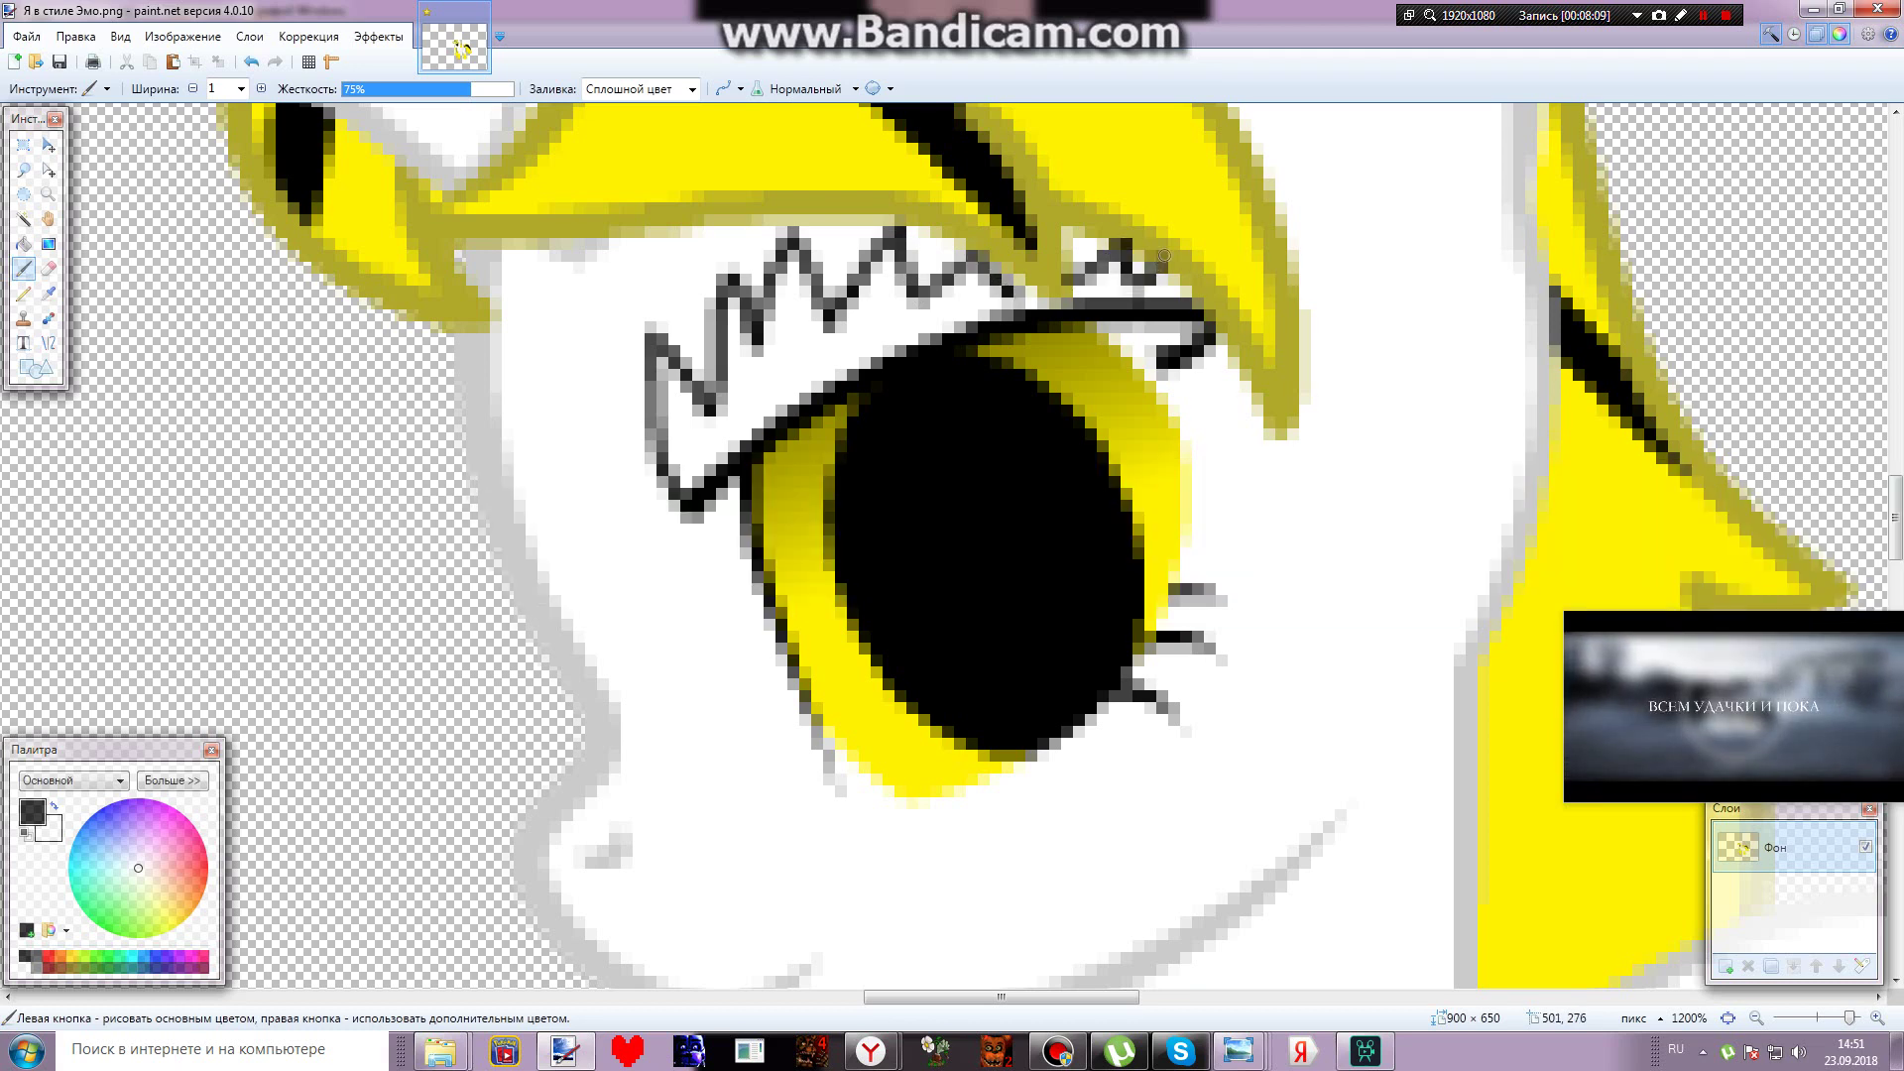
# Draw short lines from the low points of the zigzag down to the eyelid to separate the eyelashes
pyautogui.moveTo(712, 407); pyautogui.dragTo(724, 464)
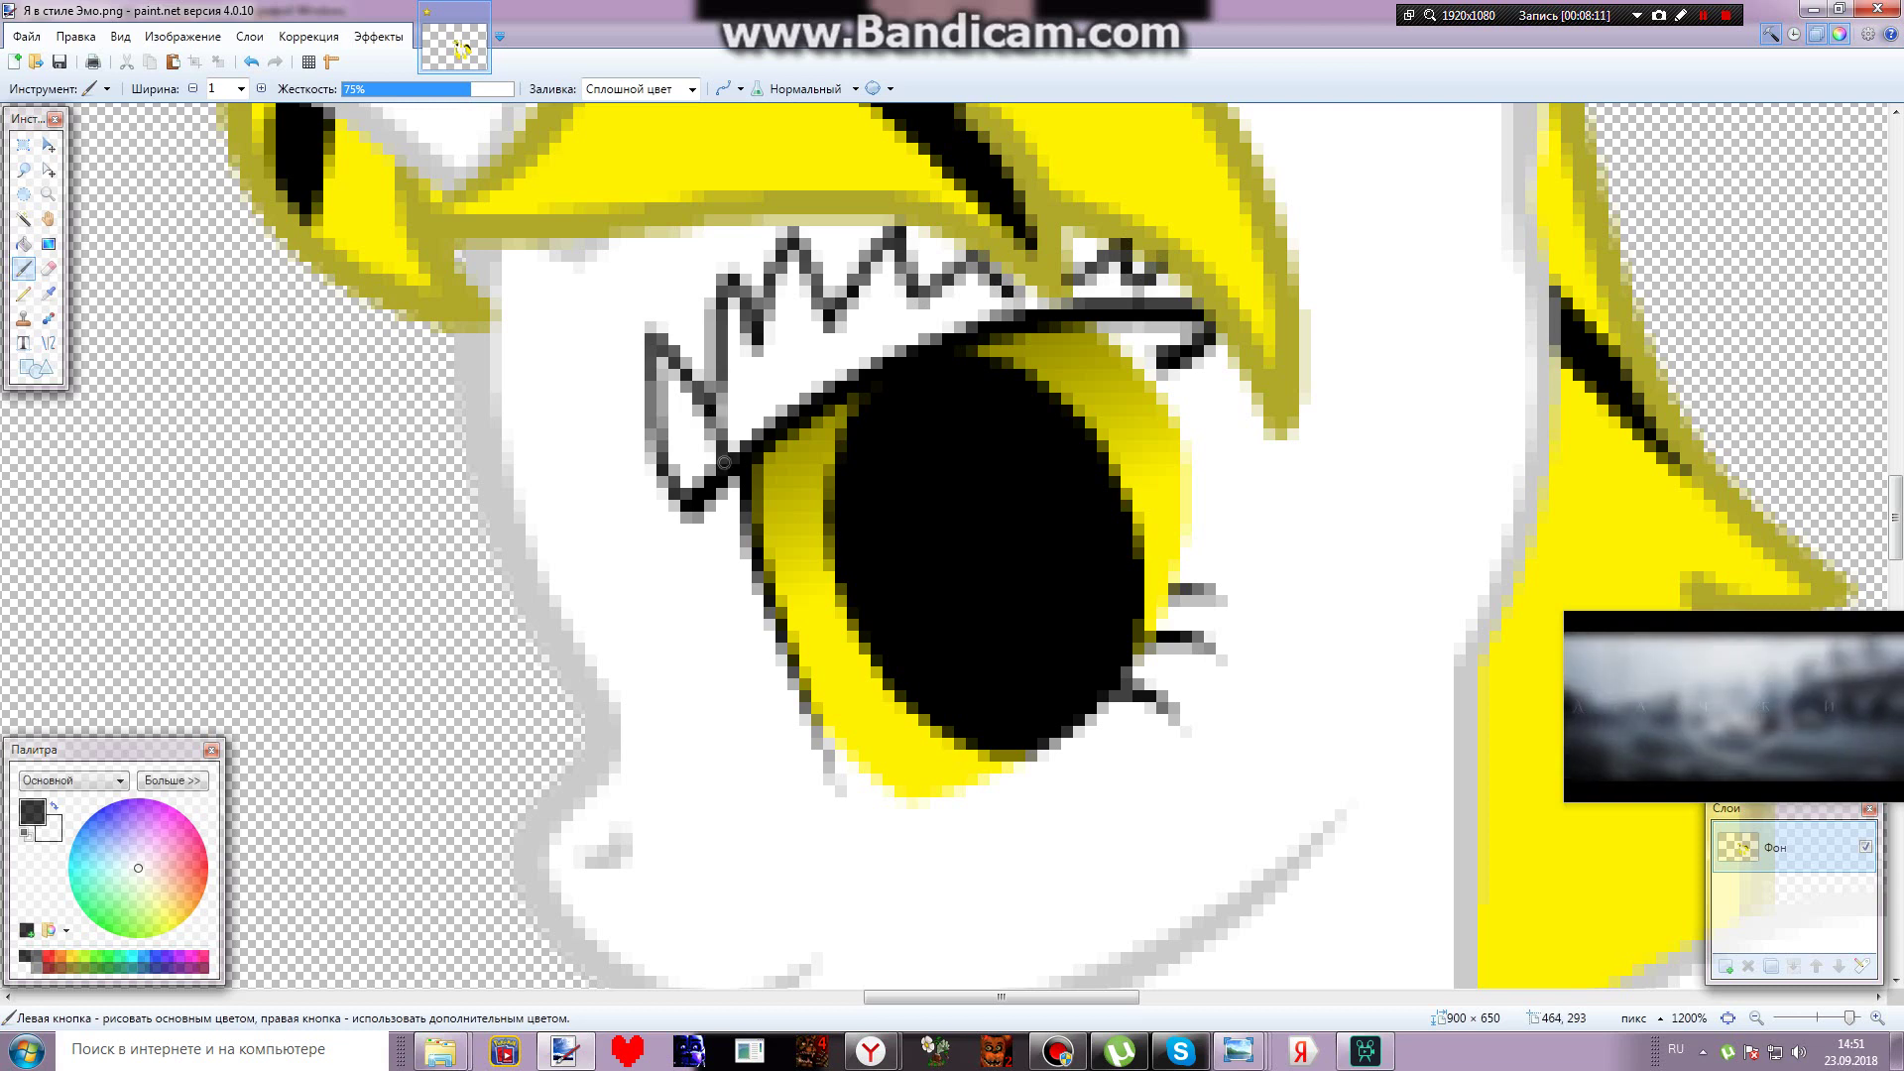
pyautogui.moveTo(766, 322); pyautogui.dragTo(766, 434)
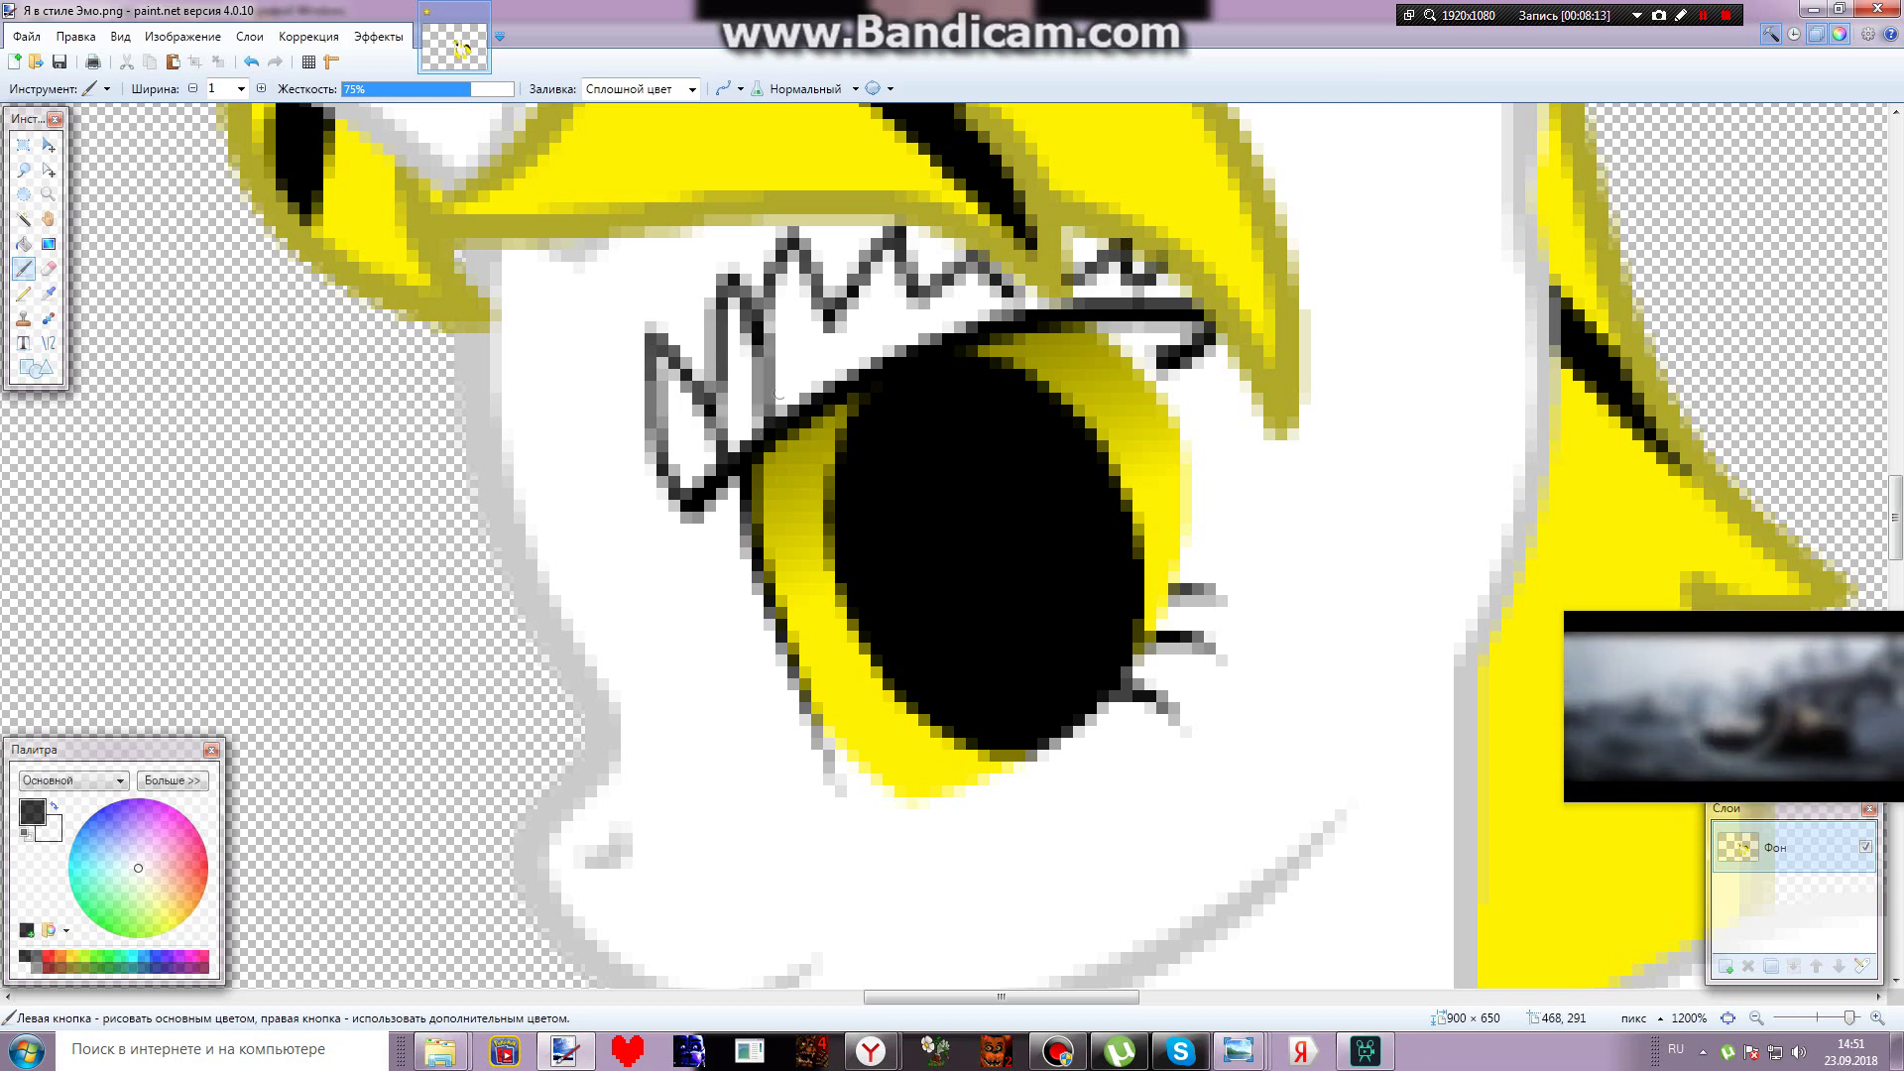
pyautogui.moveTo(833, 307); pyautogui.dragTo(835, 385)
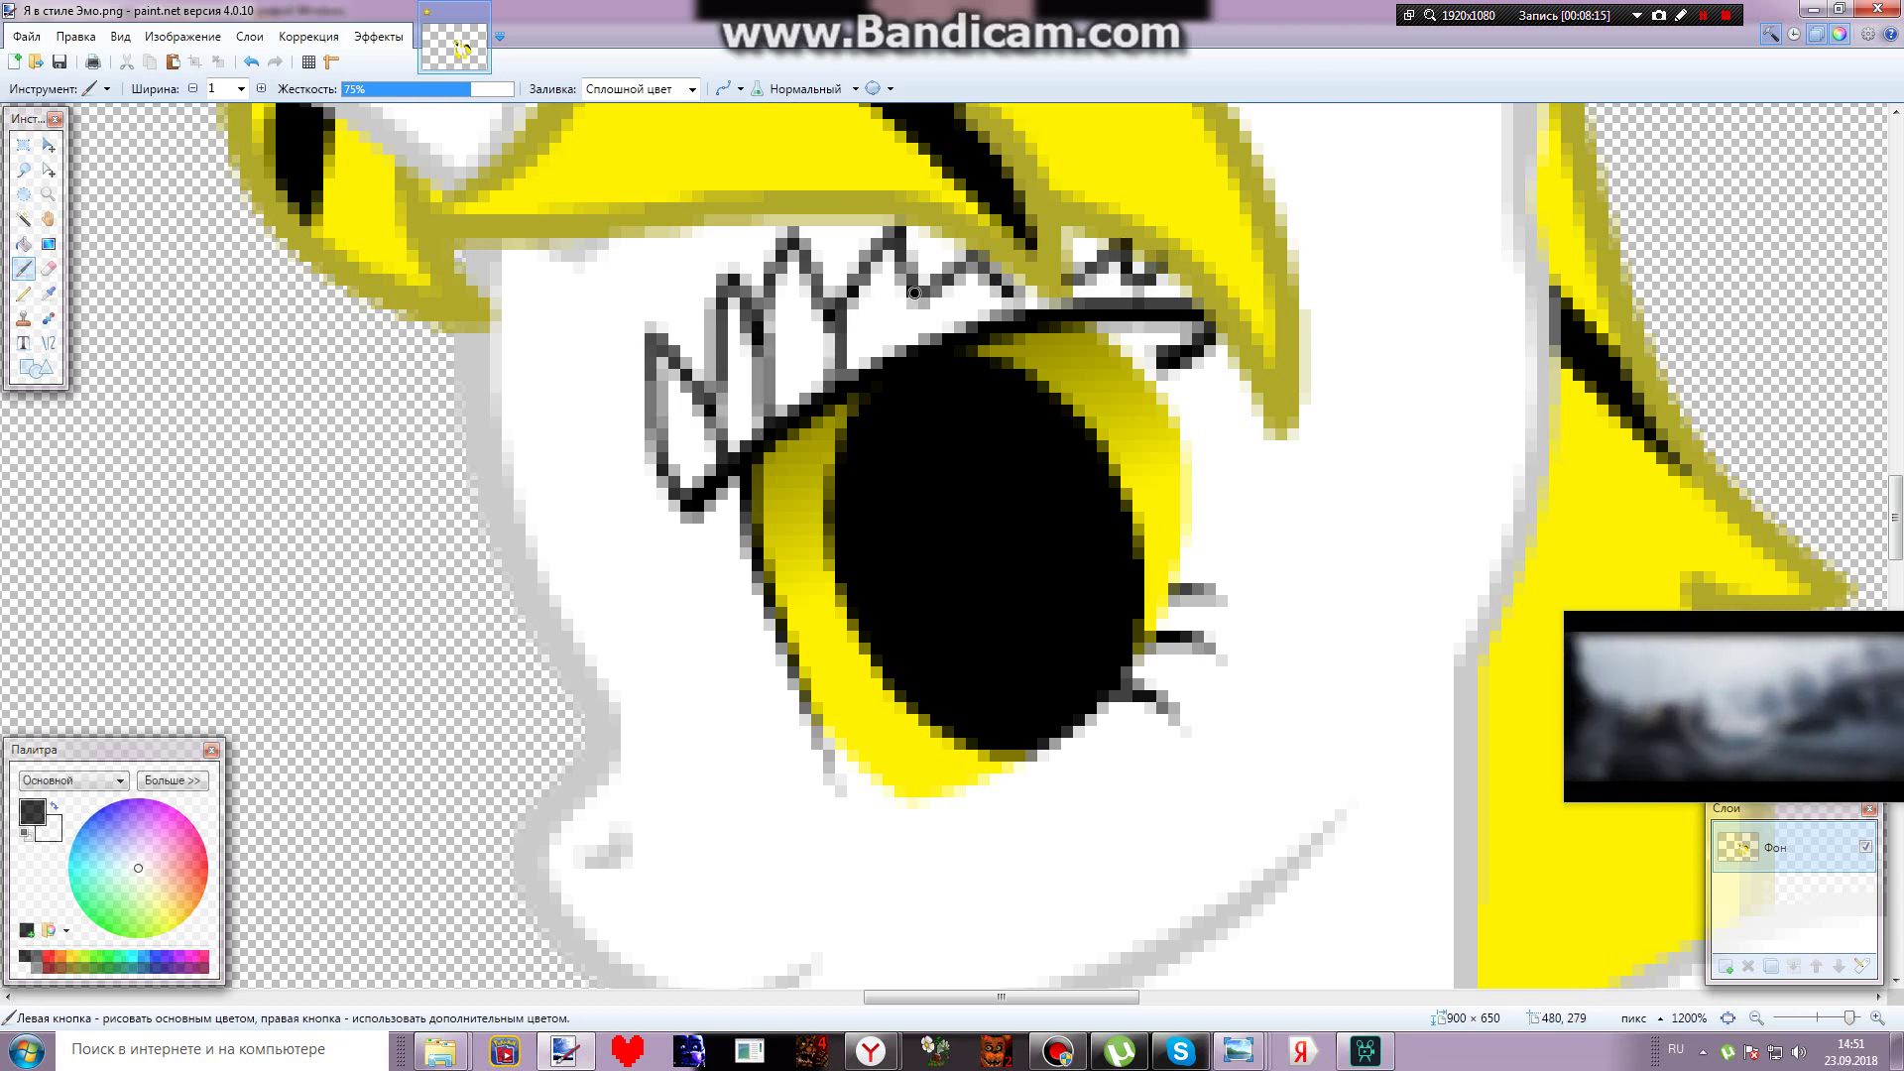
pyautogui.moveTo(911, 290); pyautogui.dragTo(915, 343)
pyautogui.moveTo(1007, 281); pyautogui.dragTo(1014, 319)
pyautogui.moveTo(1123, 299)
pyautogui.mouseDown()
pyautogui.moveTo(1136, 280)
pyautogui.moveTo(1146, 309)
pyautogui.mouseUp()
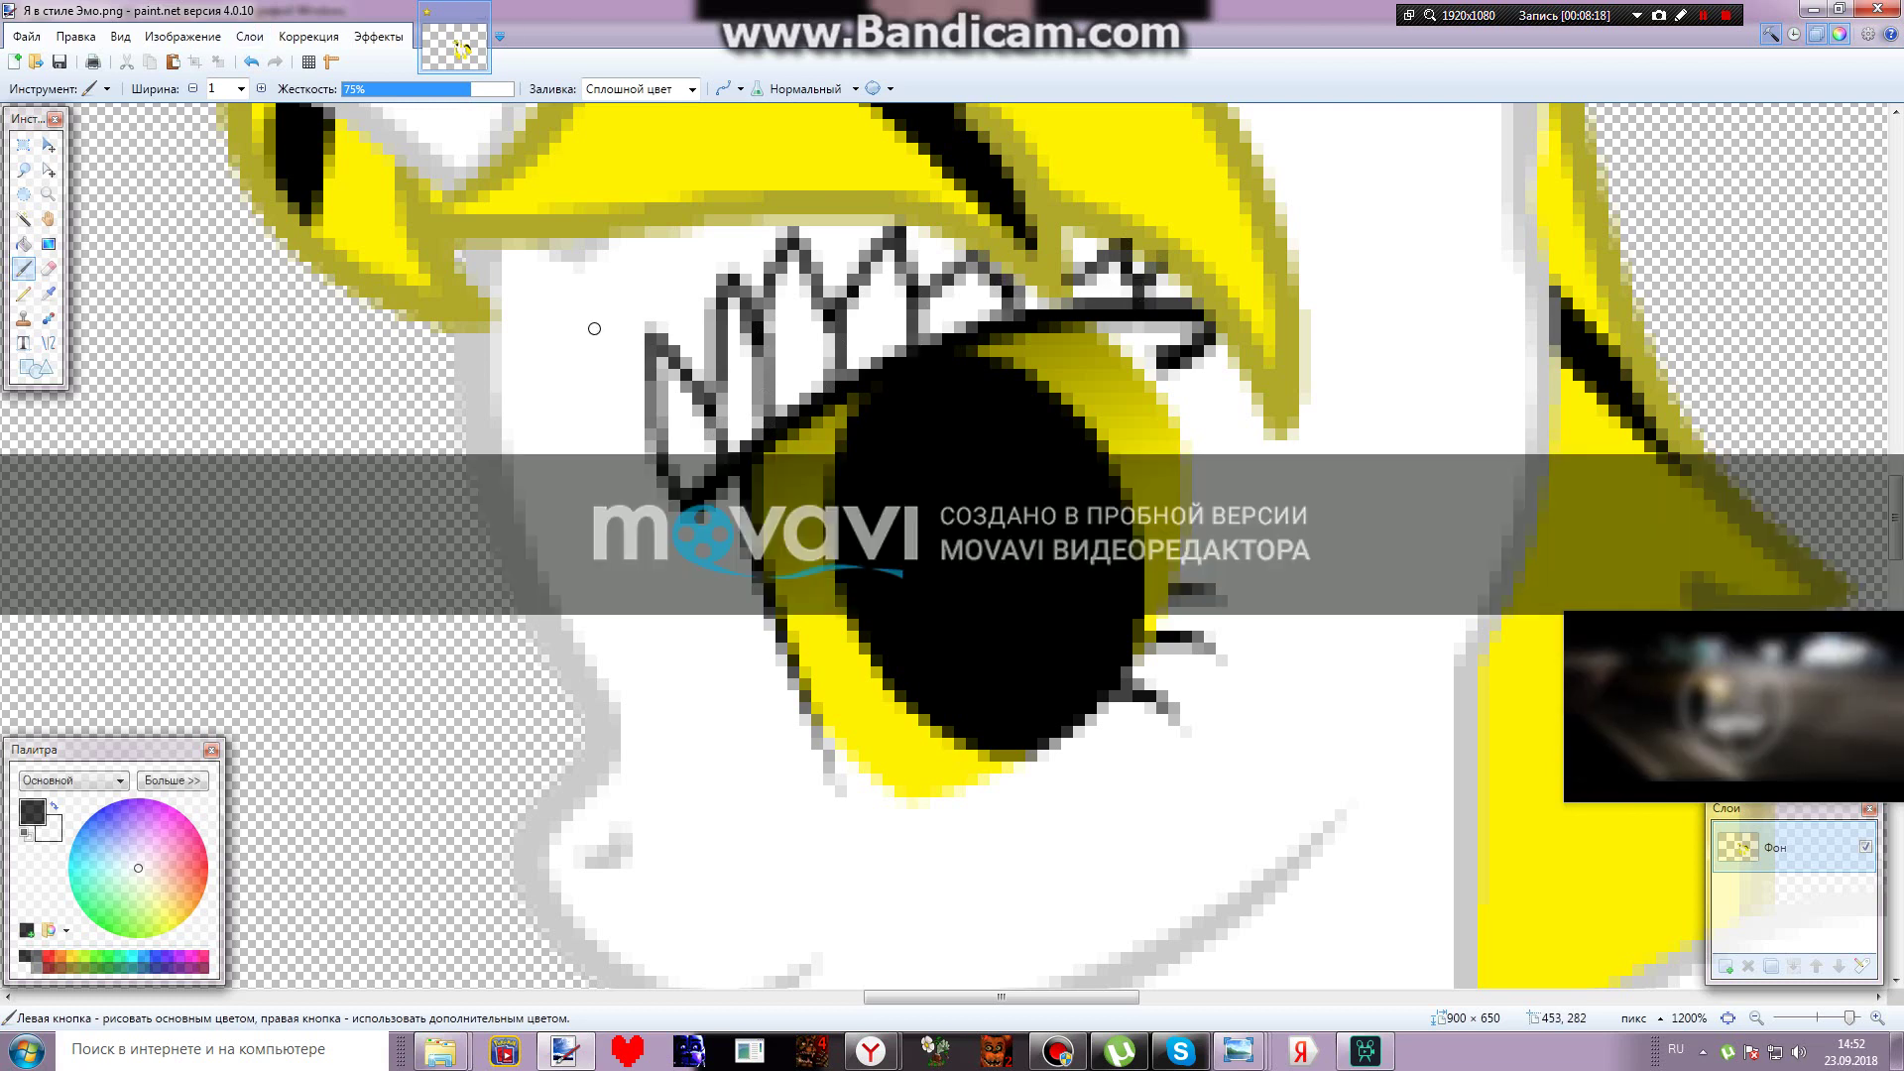
# Colour the first eyelash at the eye's front corner red with a brush width of 2
pyautogui.click(23, 955)
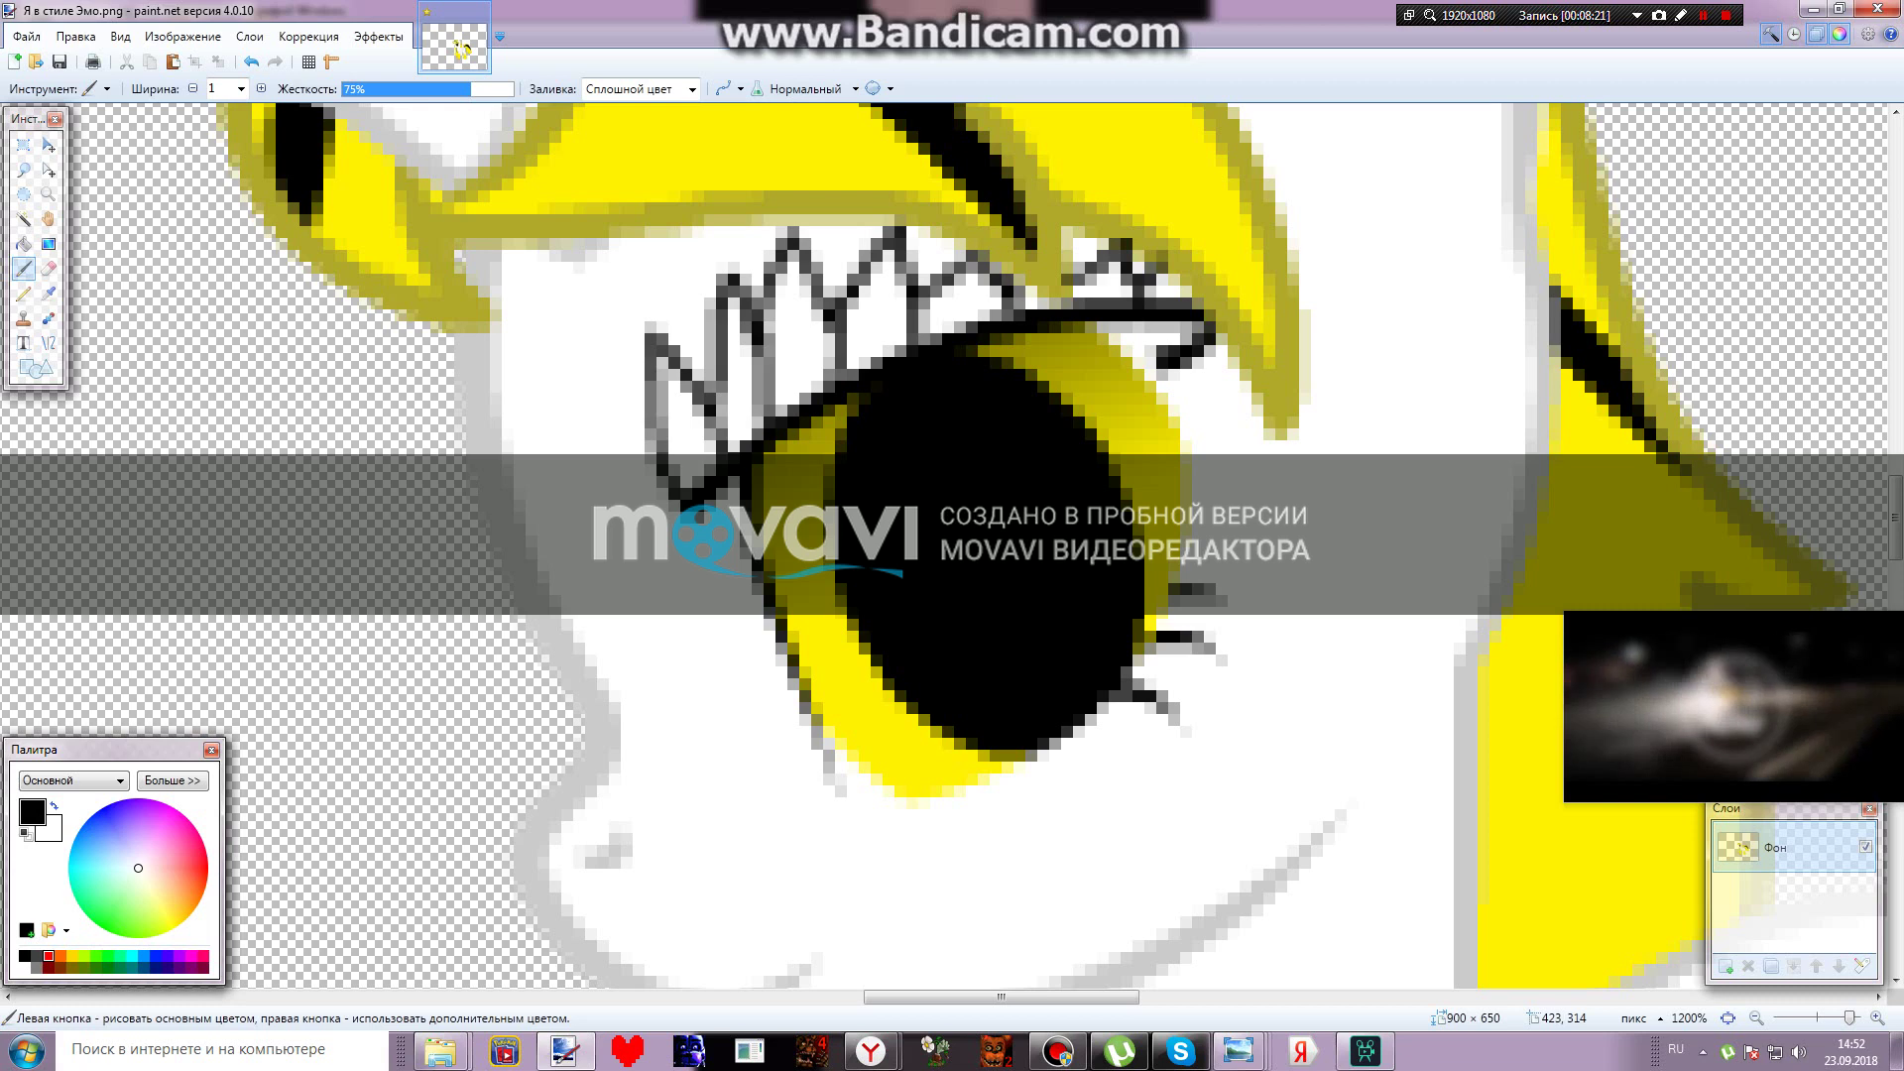
pyautogui.click(46, 957)
pyautogui.click(240, 88)
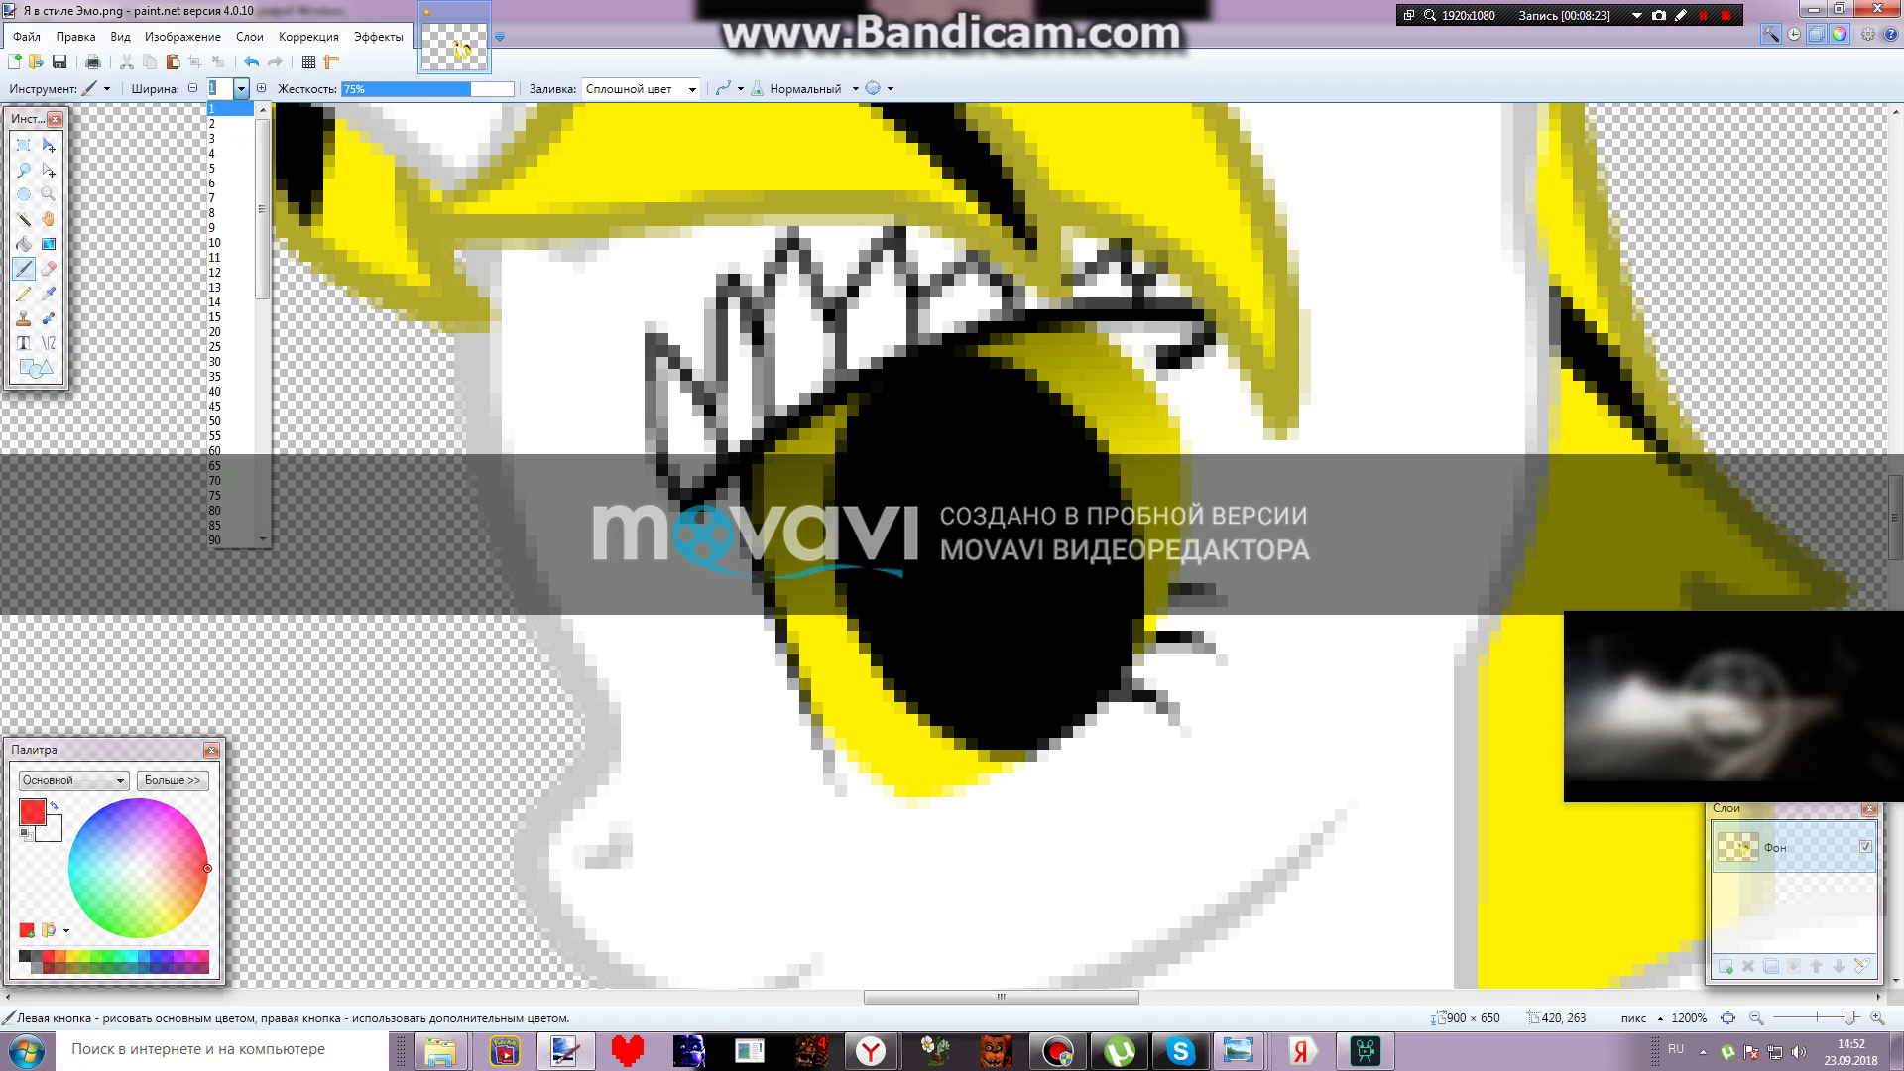
pyautogui.click(224, 123)
pyautogui.moveTo(695, 472)
pyautogui.mouseDown()
pyautogui.moveTo(667, 378)
pyautogui.moveTo(691, 452)
pyautogui.mouseUp()
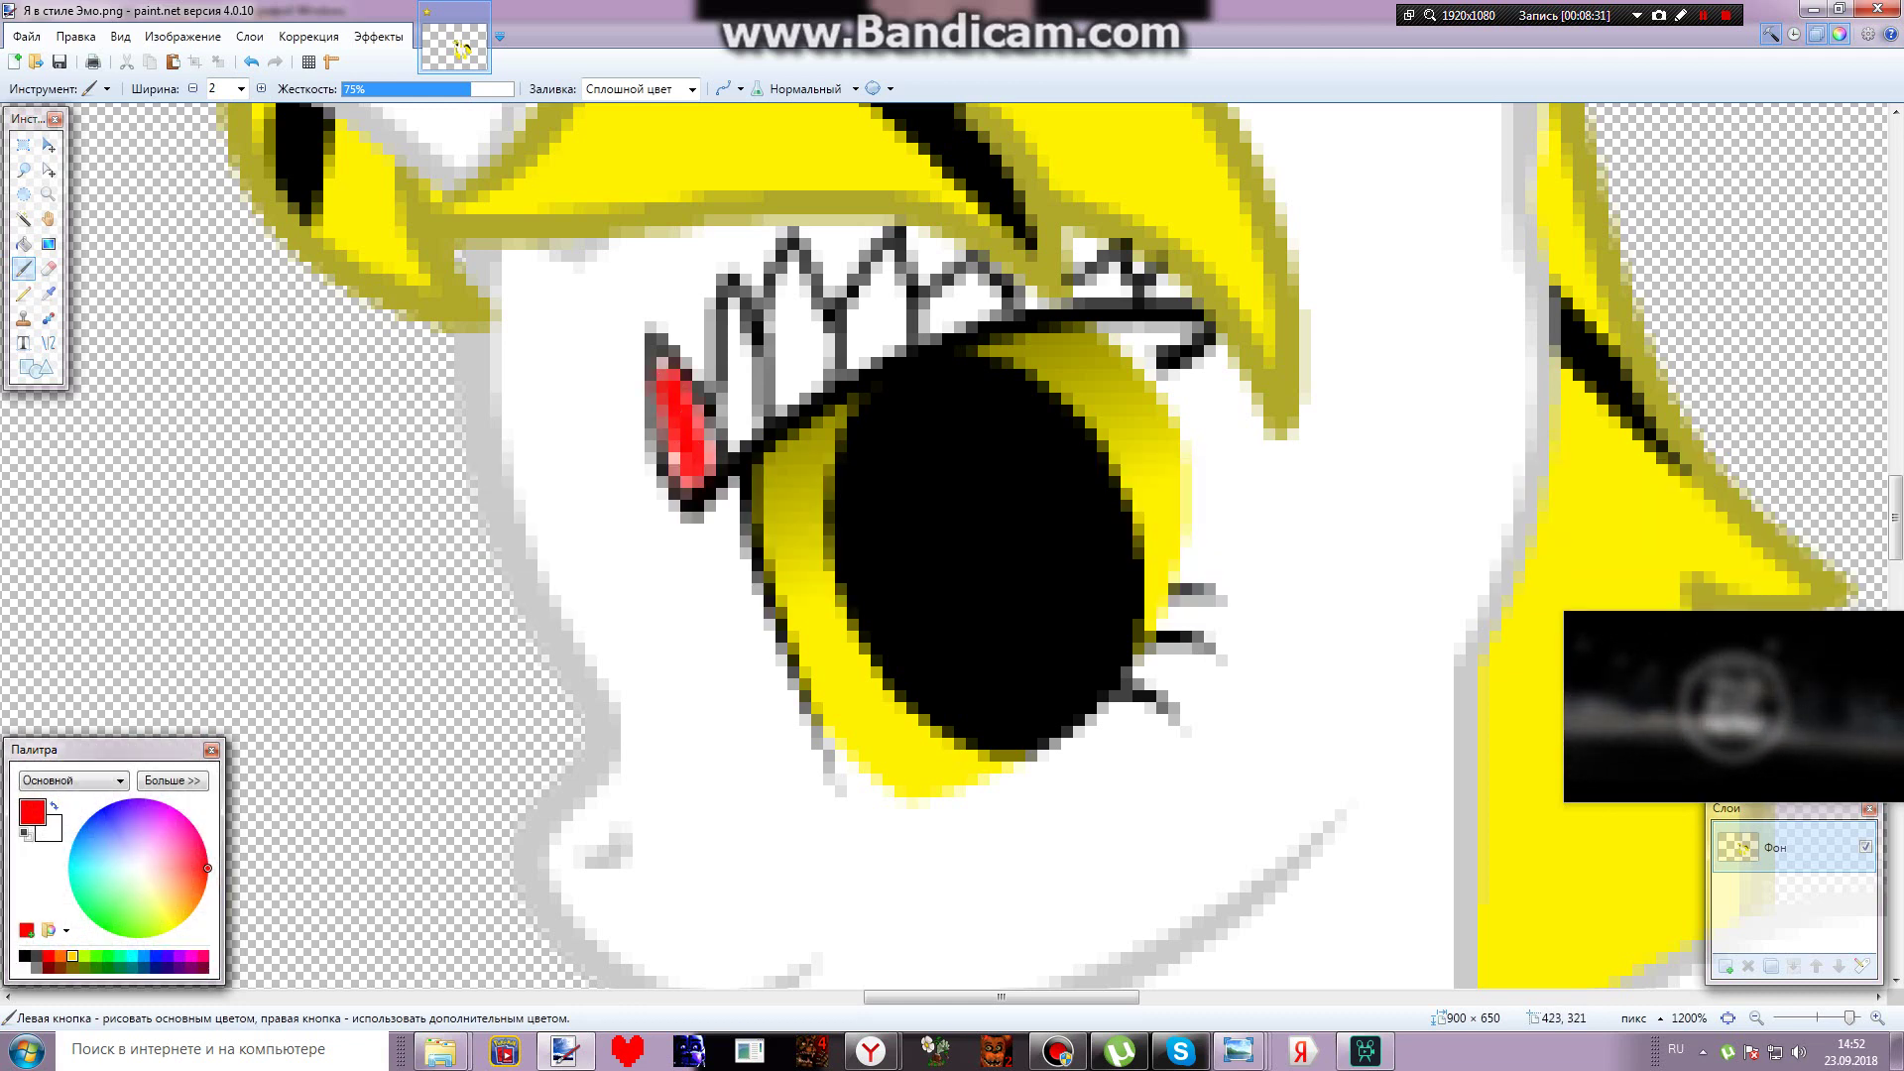
# Colour the second eyelash yellow and fill the gap between it and the red eyelash with orange
pyautogui.click(171, 930)
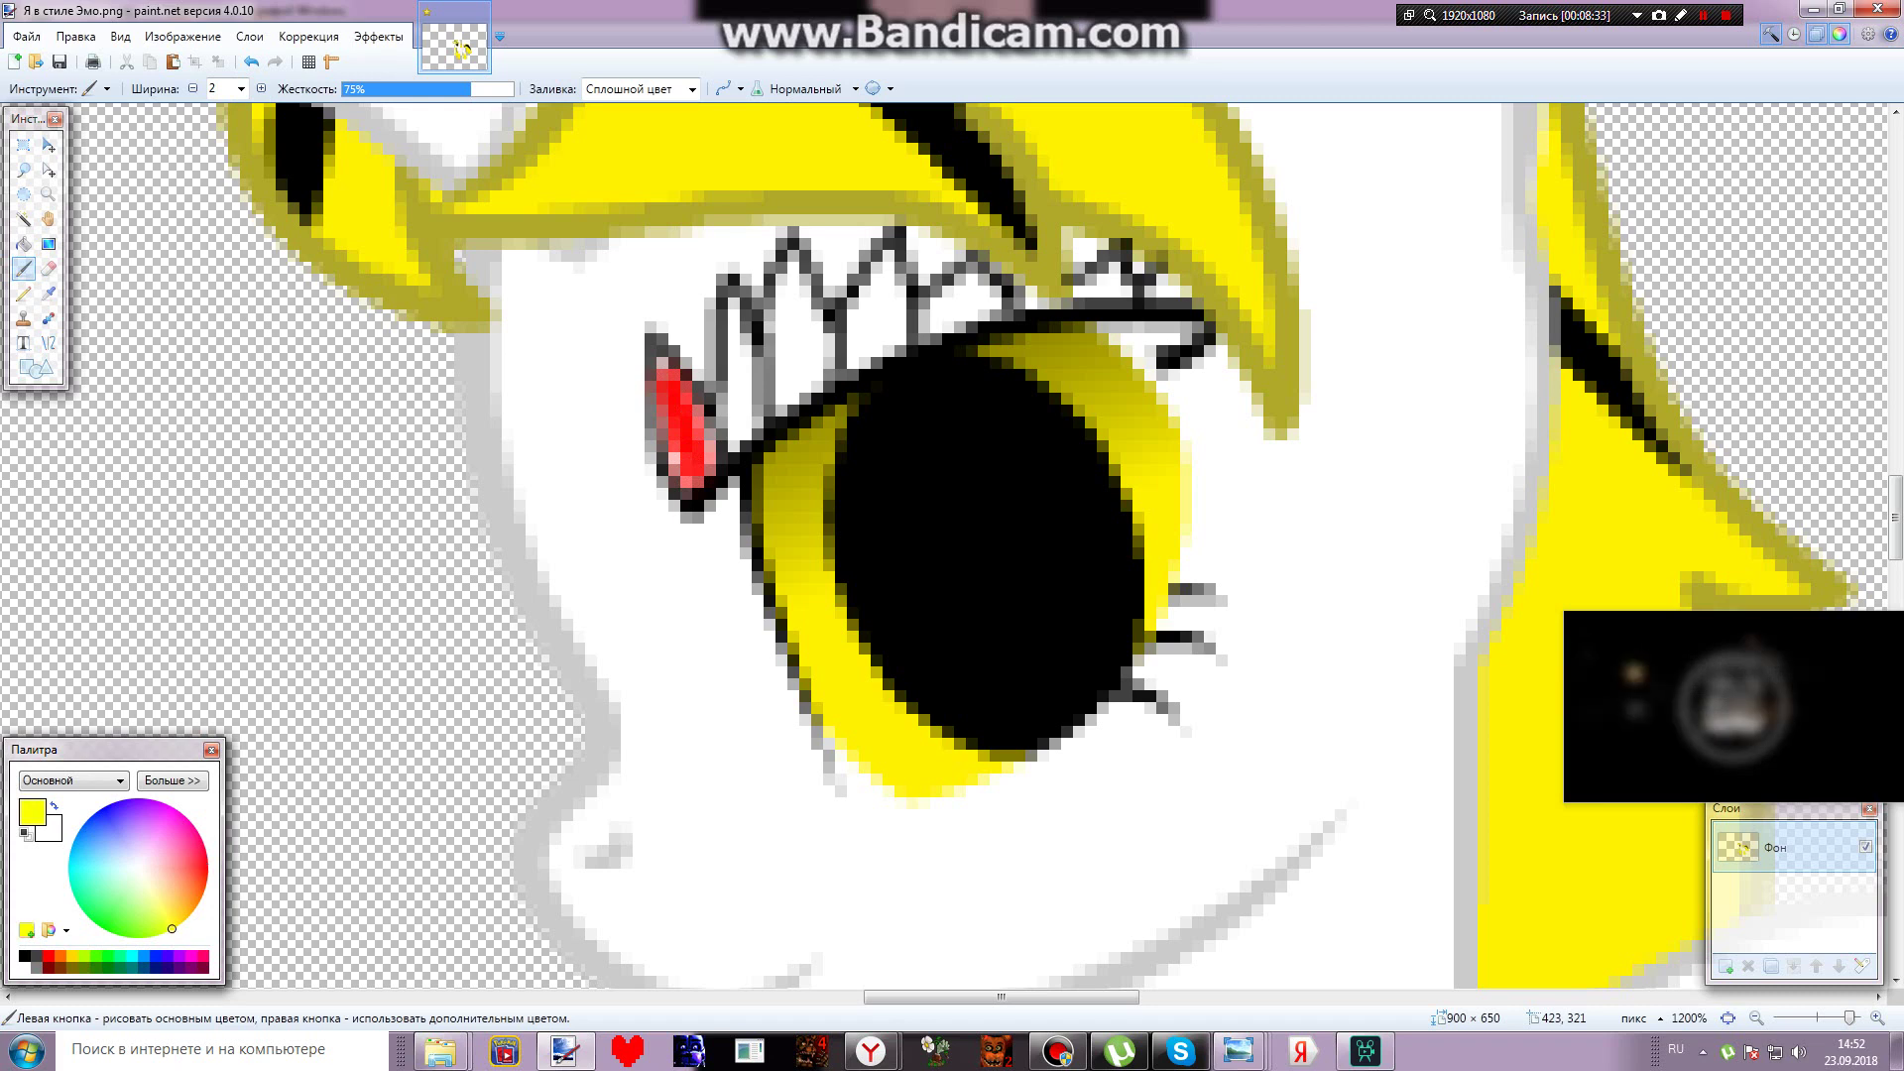
pyautogui.moveTo(740, 430); pyautogui.dragTo(736, 308)
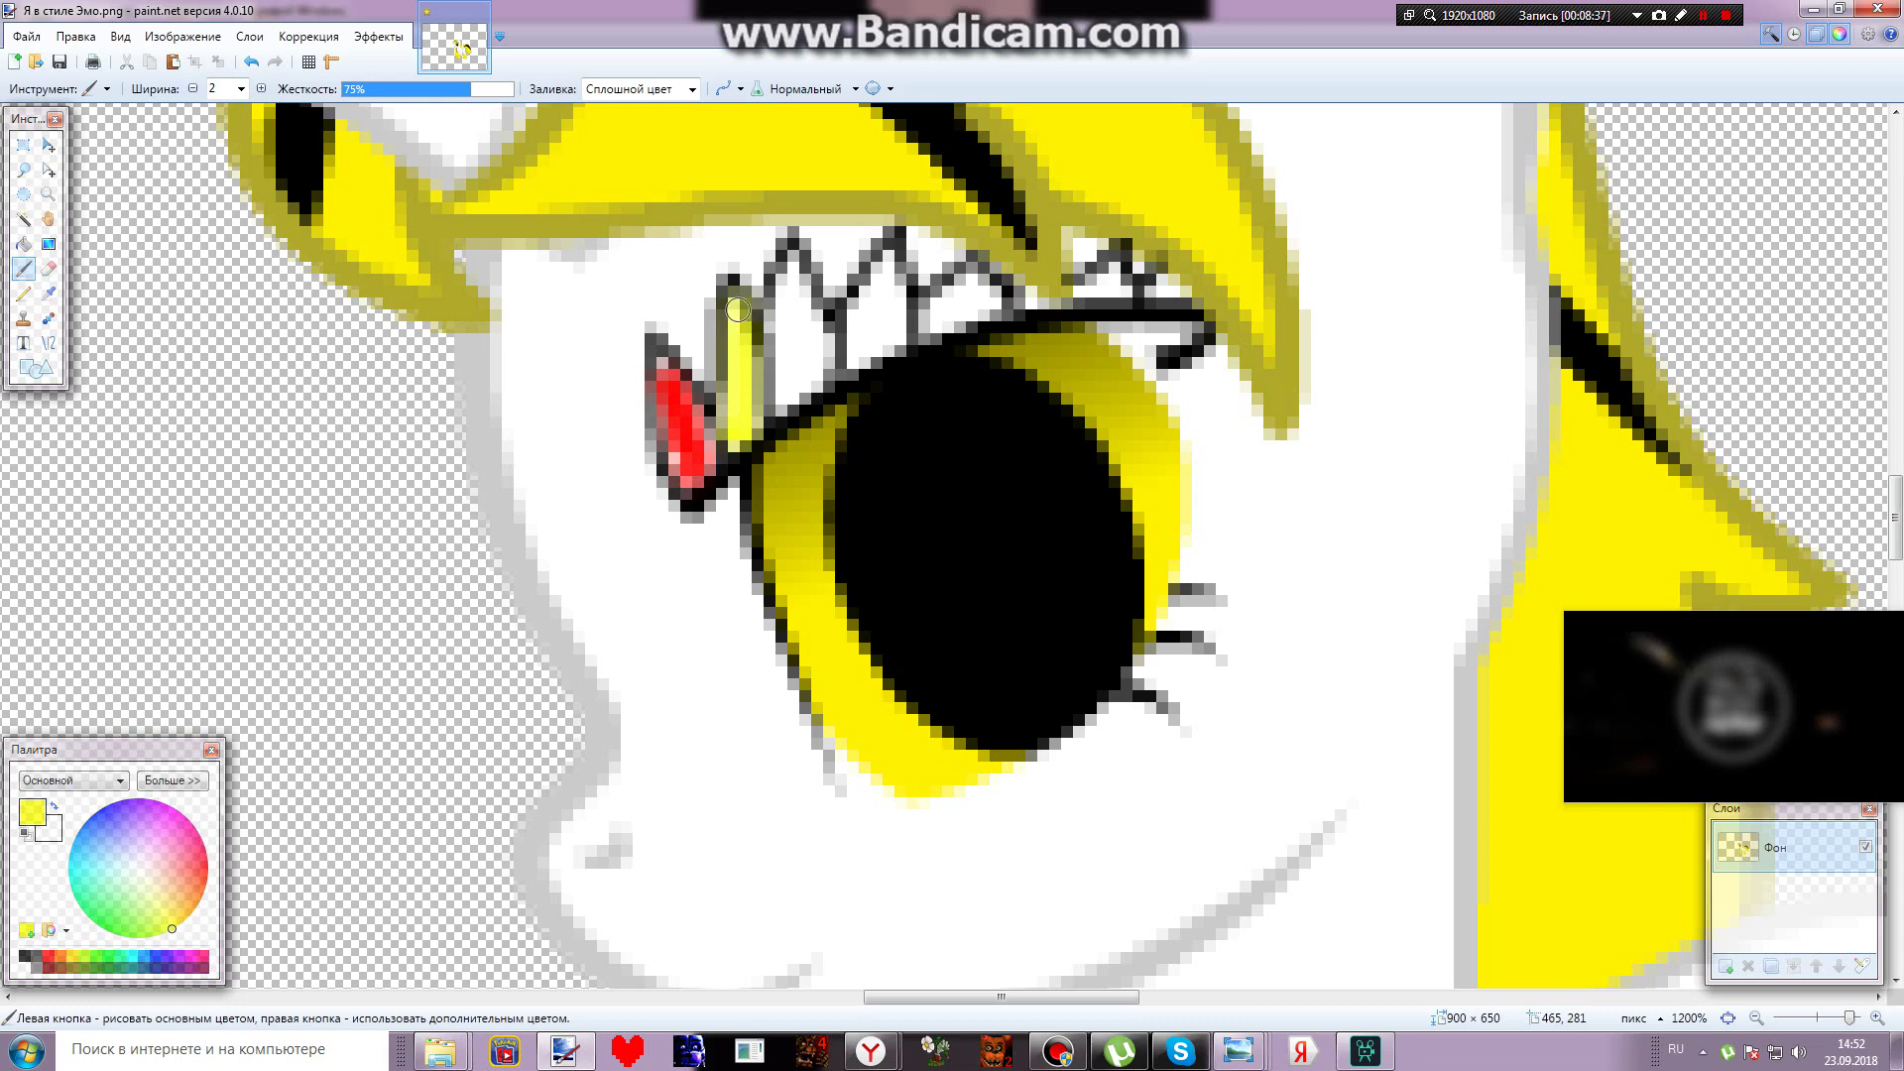
pyautogui.moveTo(709, 391); pyautogui.dragTo(718, 459)
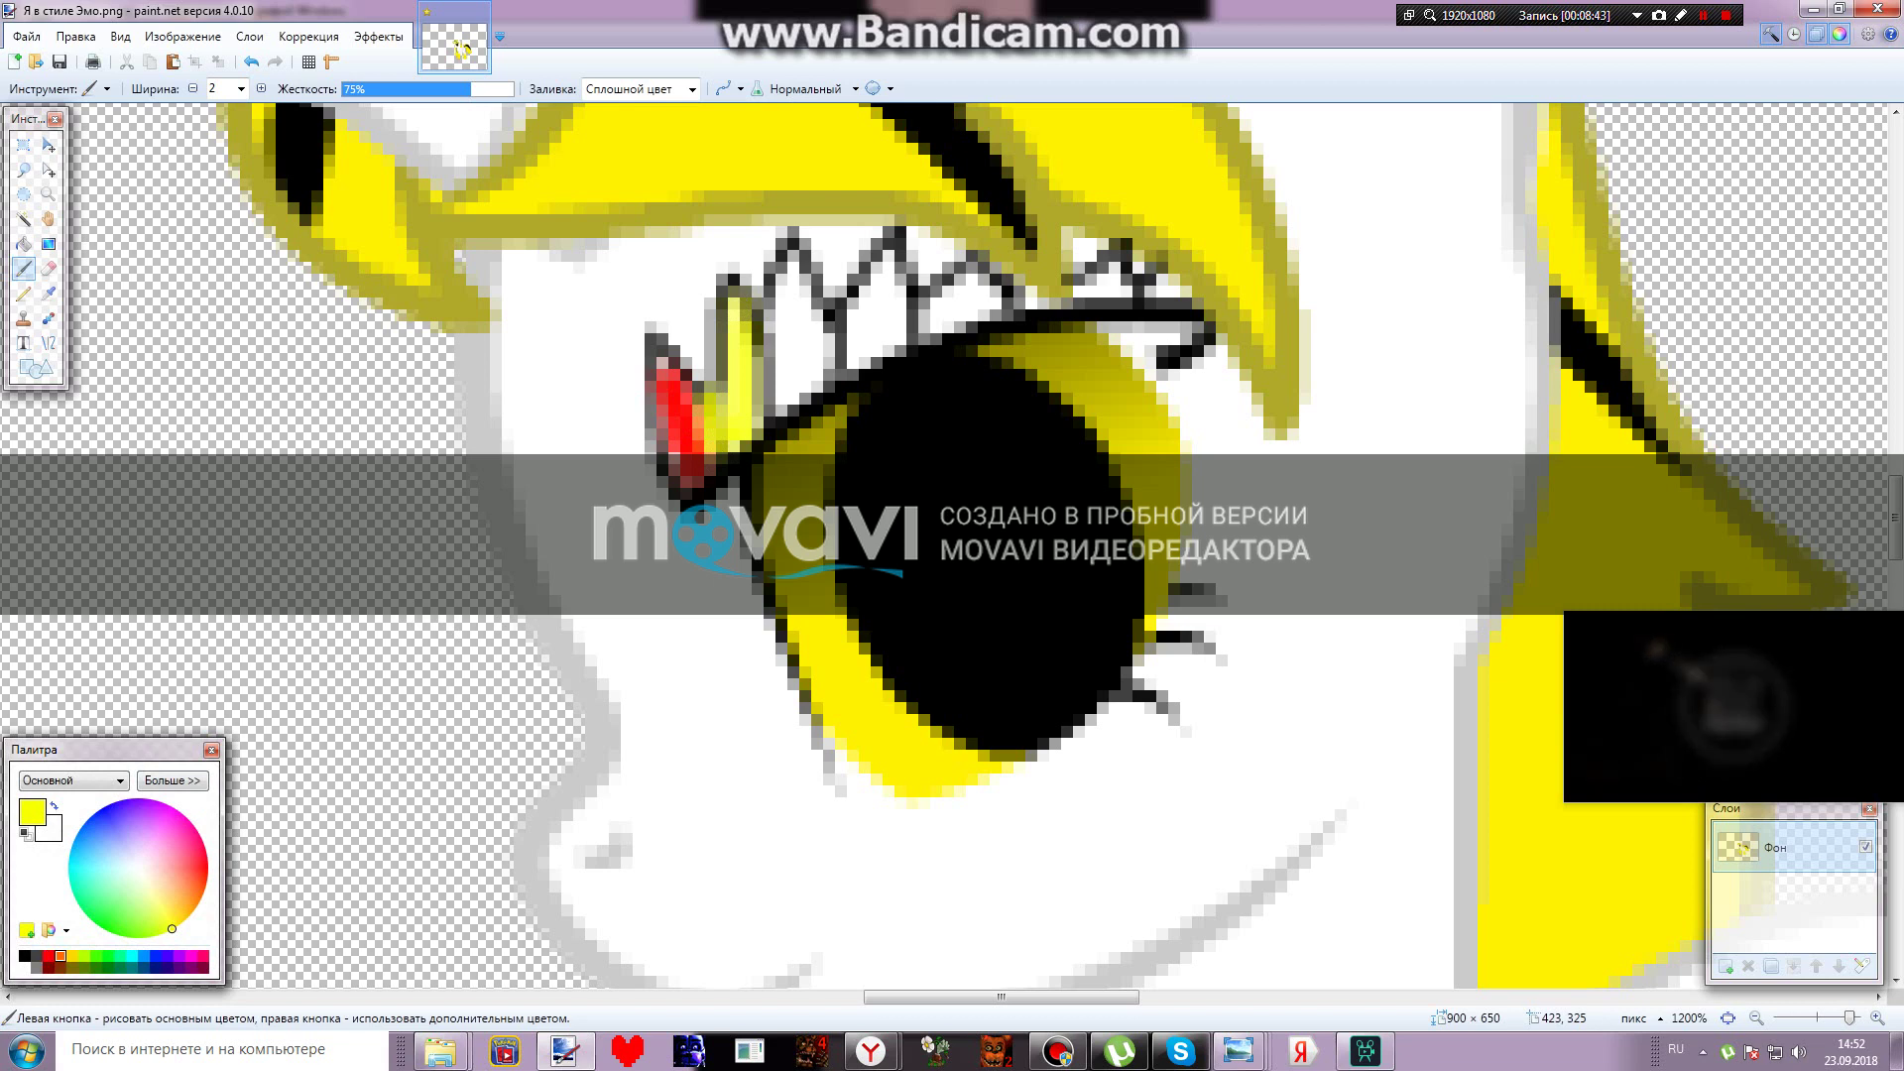
pyautogui.click(58, 954)
pyautogui.moveTo(703, 411)
pyautogui.mouseDown()
pyautogui.moveTo(707, 391)
pyautogui.moveTo(719, 459)
pyautogui.mouseUp()
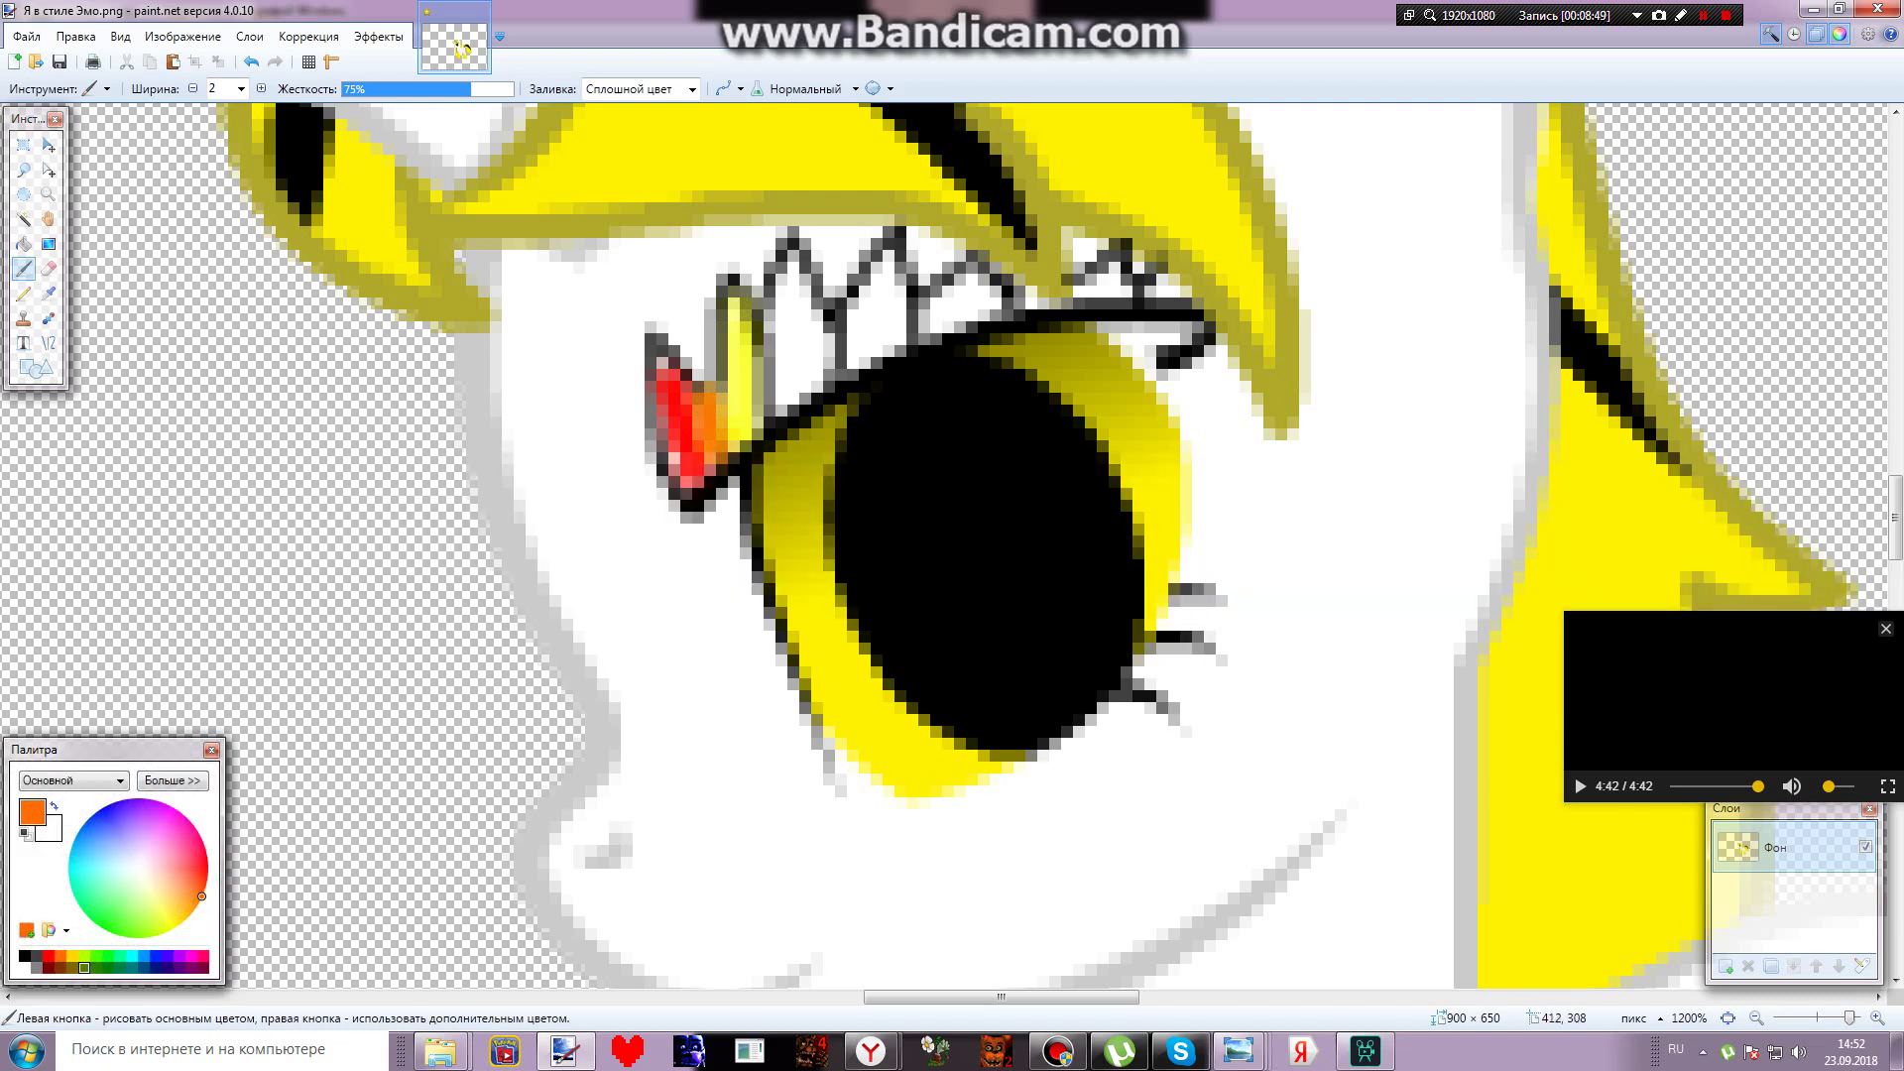
# Colour the third eyelash green and the fourth cyan, with lime along the border between yellow and green
pyautogui.click(95, 955)
pyautogui.moveTo(783, 283)
pyautogui.mouseDown()
pyautogui.moveTo(780, 420)
pyautogui.moveTo(813, 324)
pyautogui.moveTo(823, 372)
pyautogui.mouseUp()
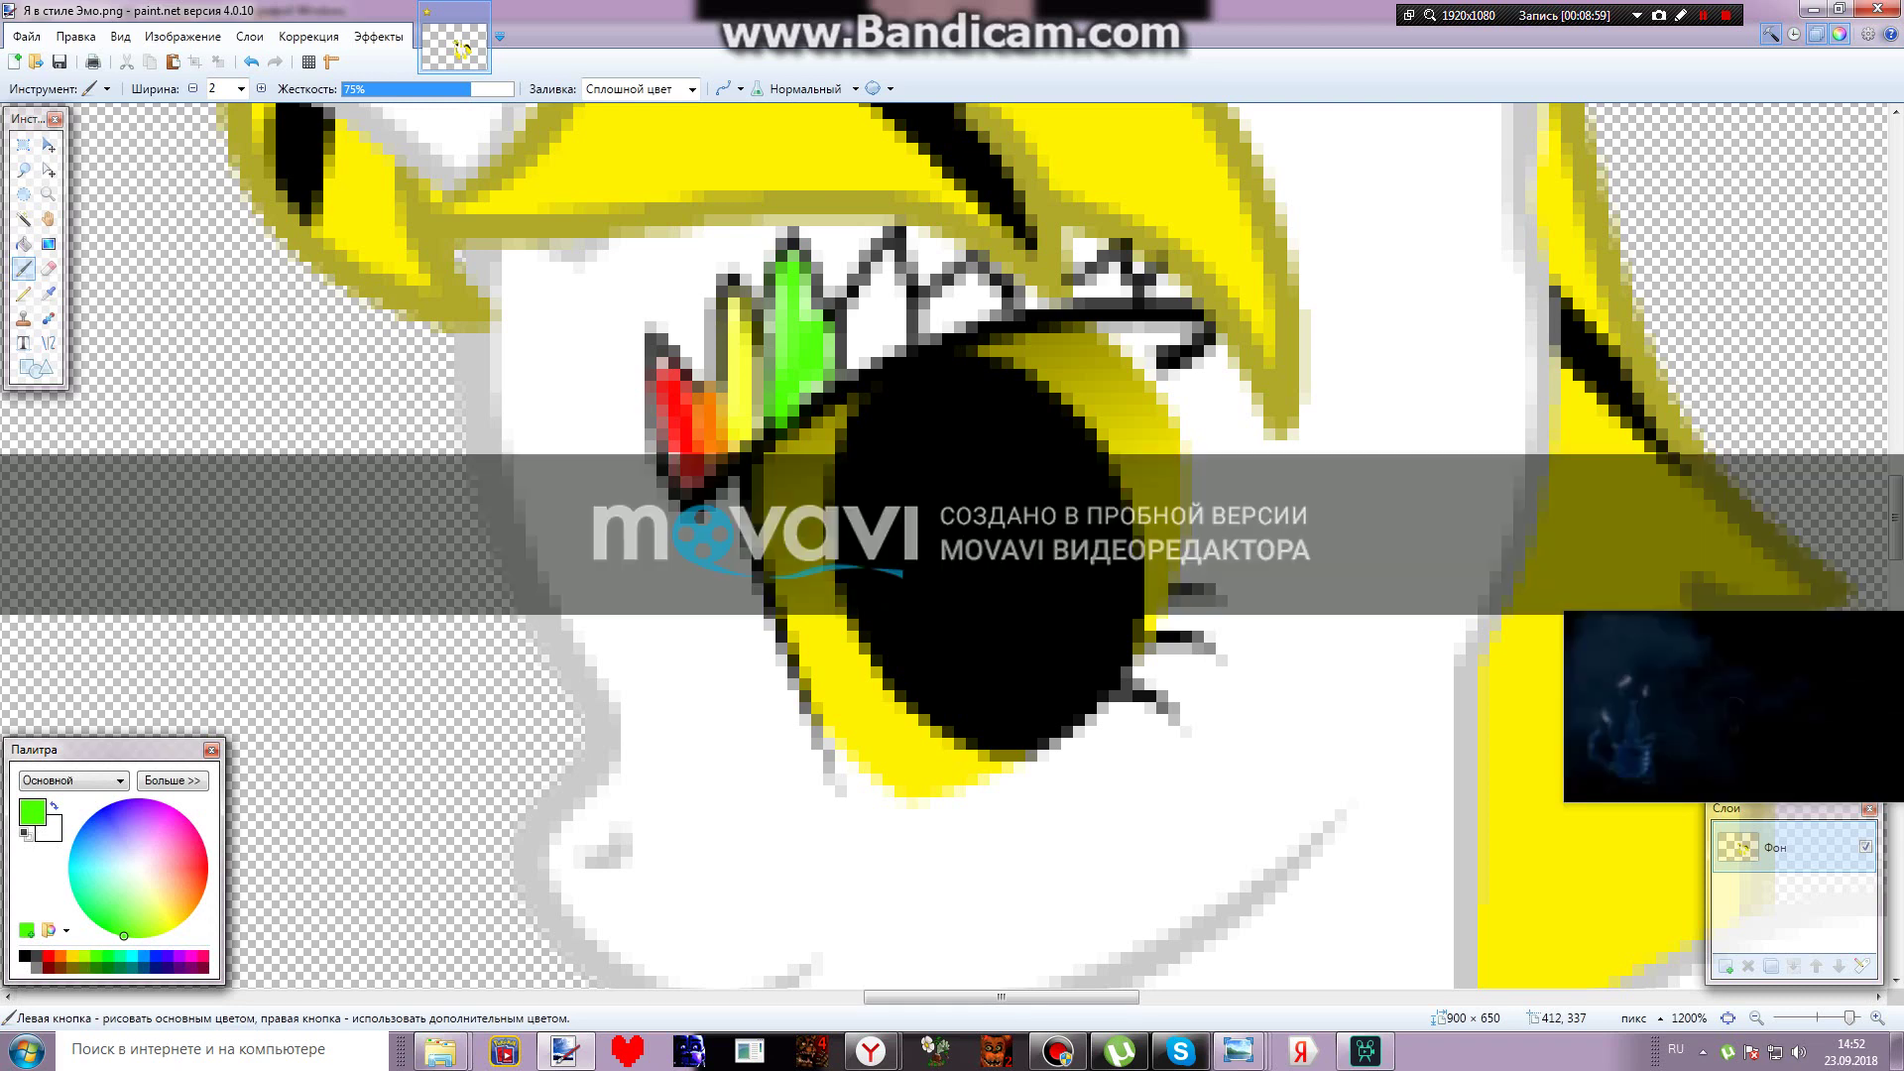
pyautogui.click(153, 935)
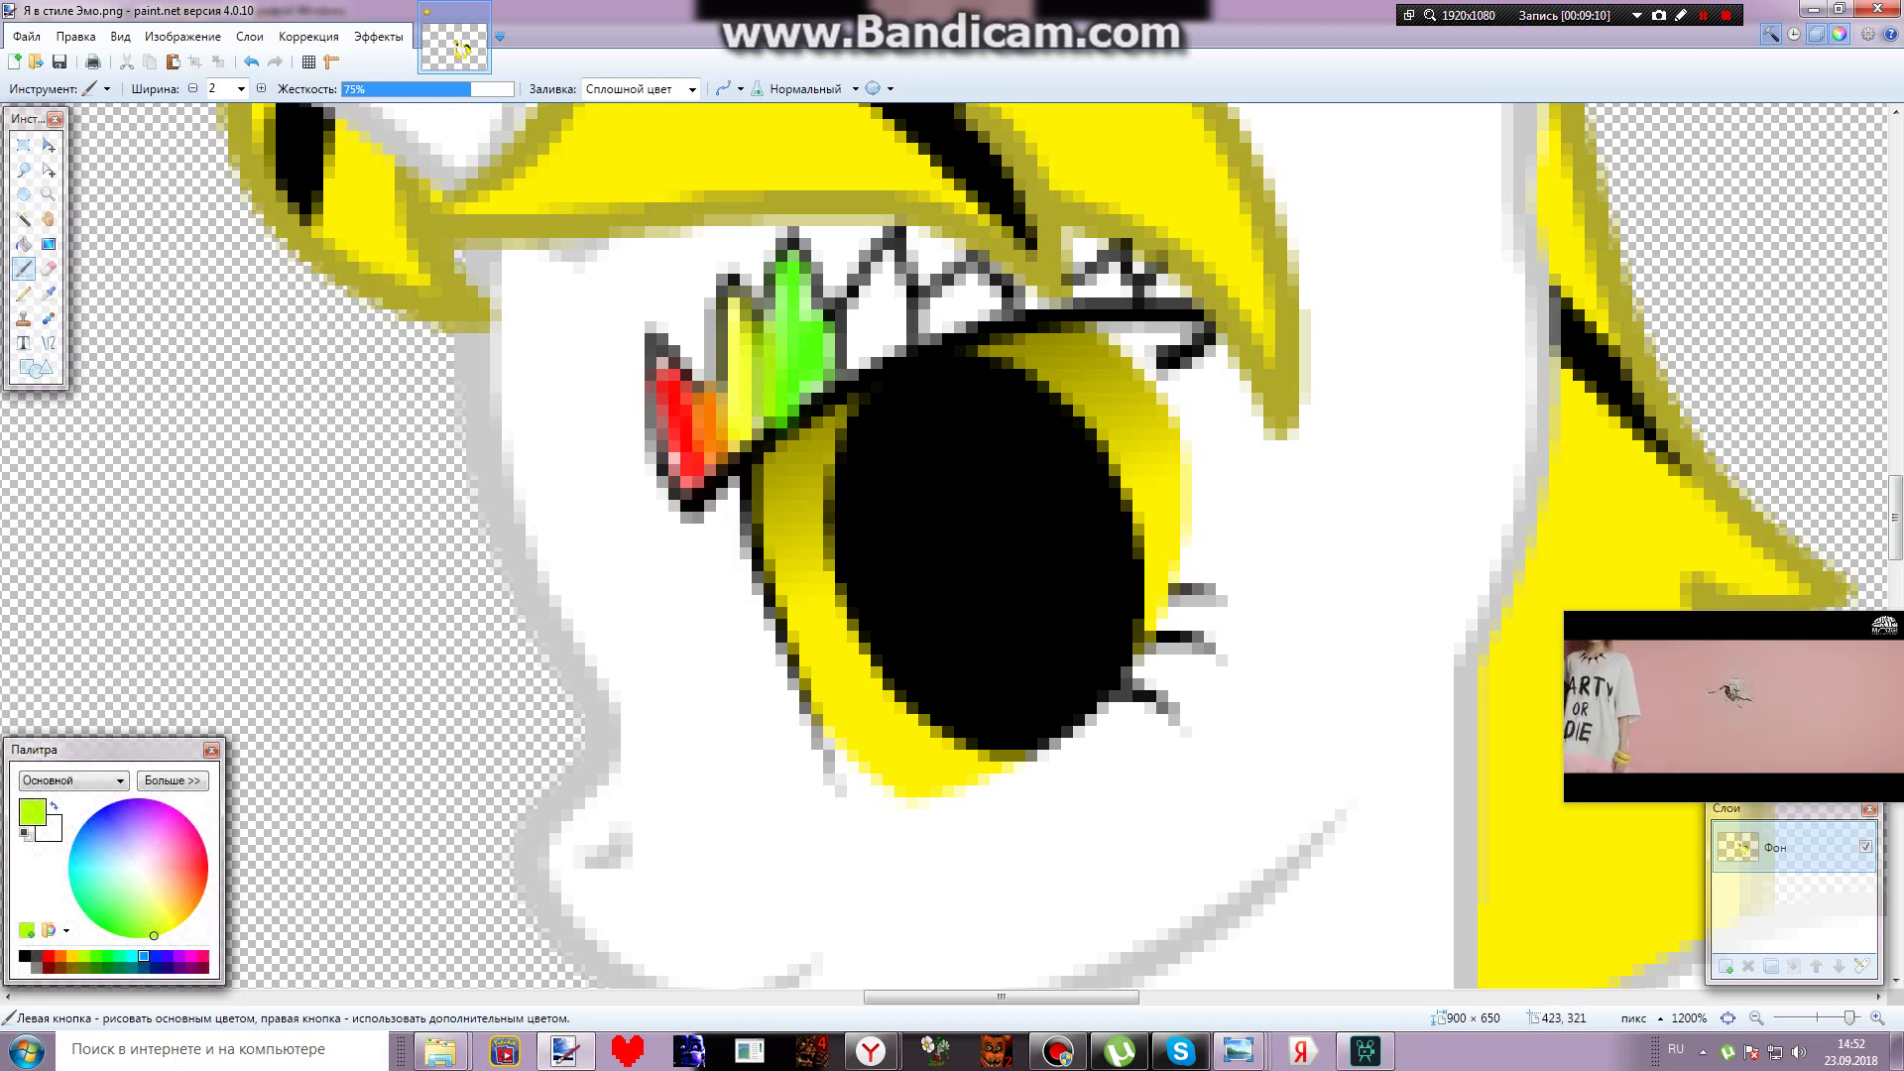
pyautogui.click(131, 956)
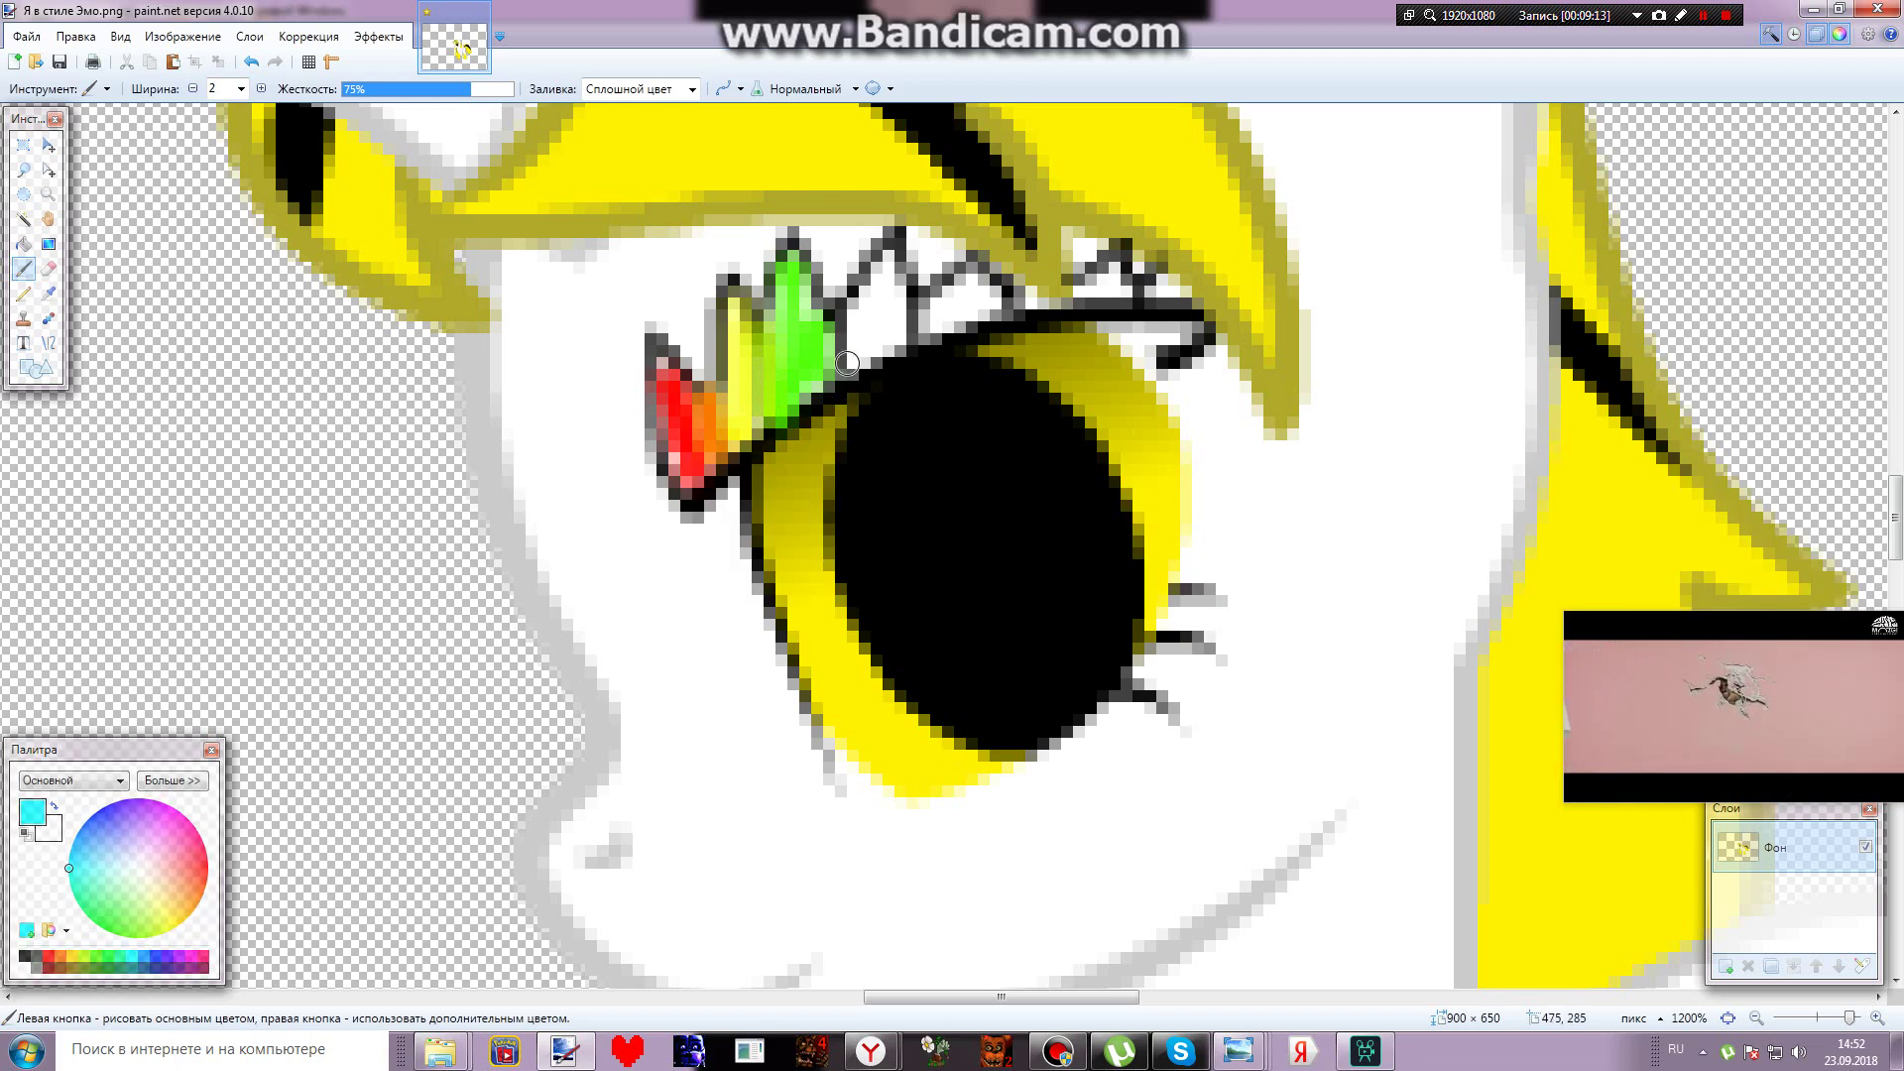
pyautogui.moveTo(847, 342)
pyautogui.mouseDown()
pyautogui.moveTo(879, 265)
pyautogui.moveTo(898, 292)
pyautogui.moveTo(869, 342)
pyautogui.moveTo(881, 296)
pyautogui.mouseUp()
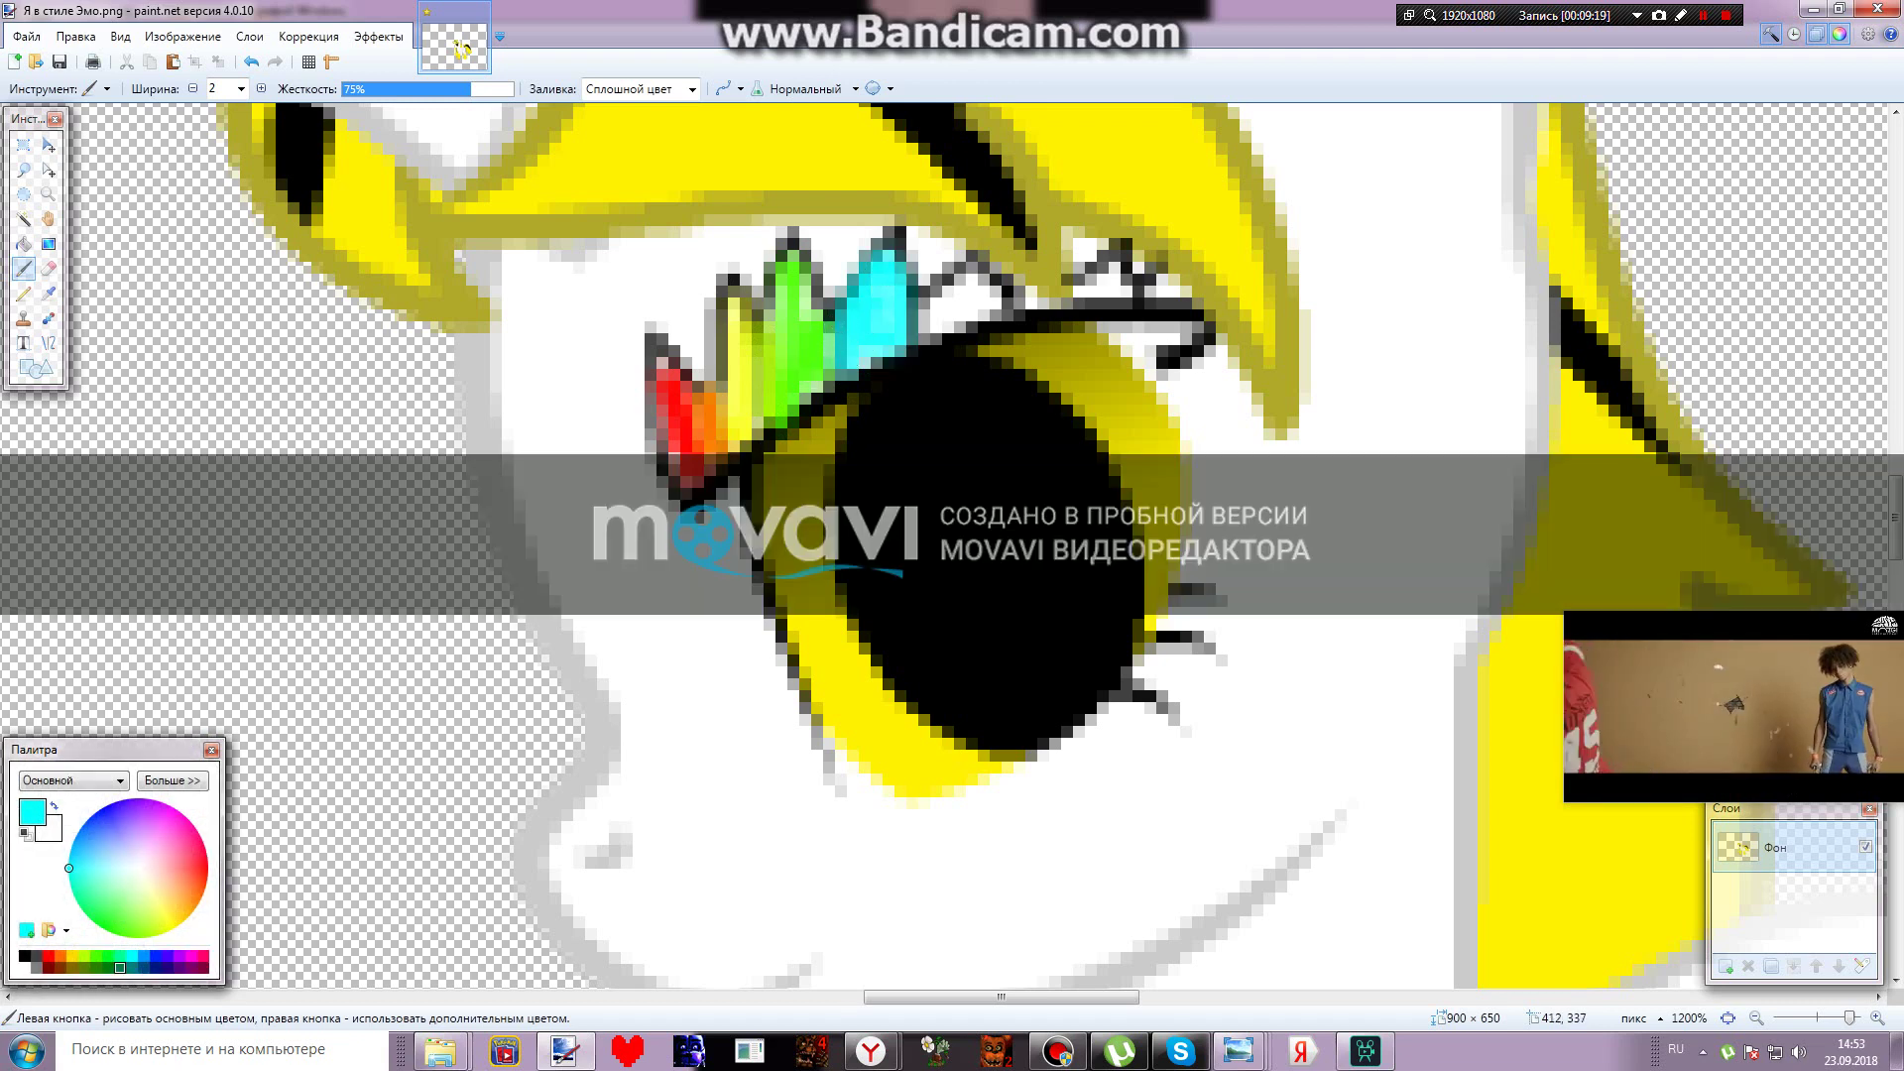
# Colour the fifth eyelash blue, blending teal between green and cyan and azure between cyan and blue
pyautogui.click(111, 955)
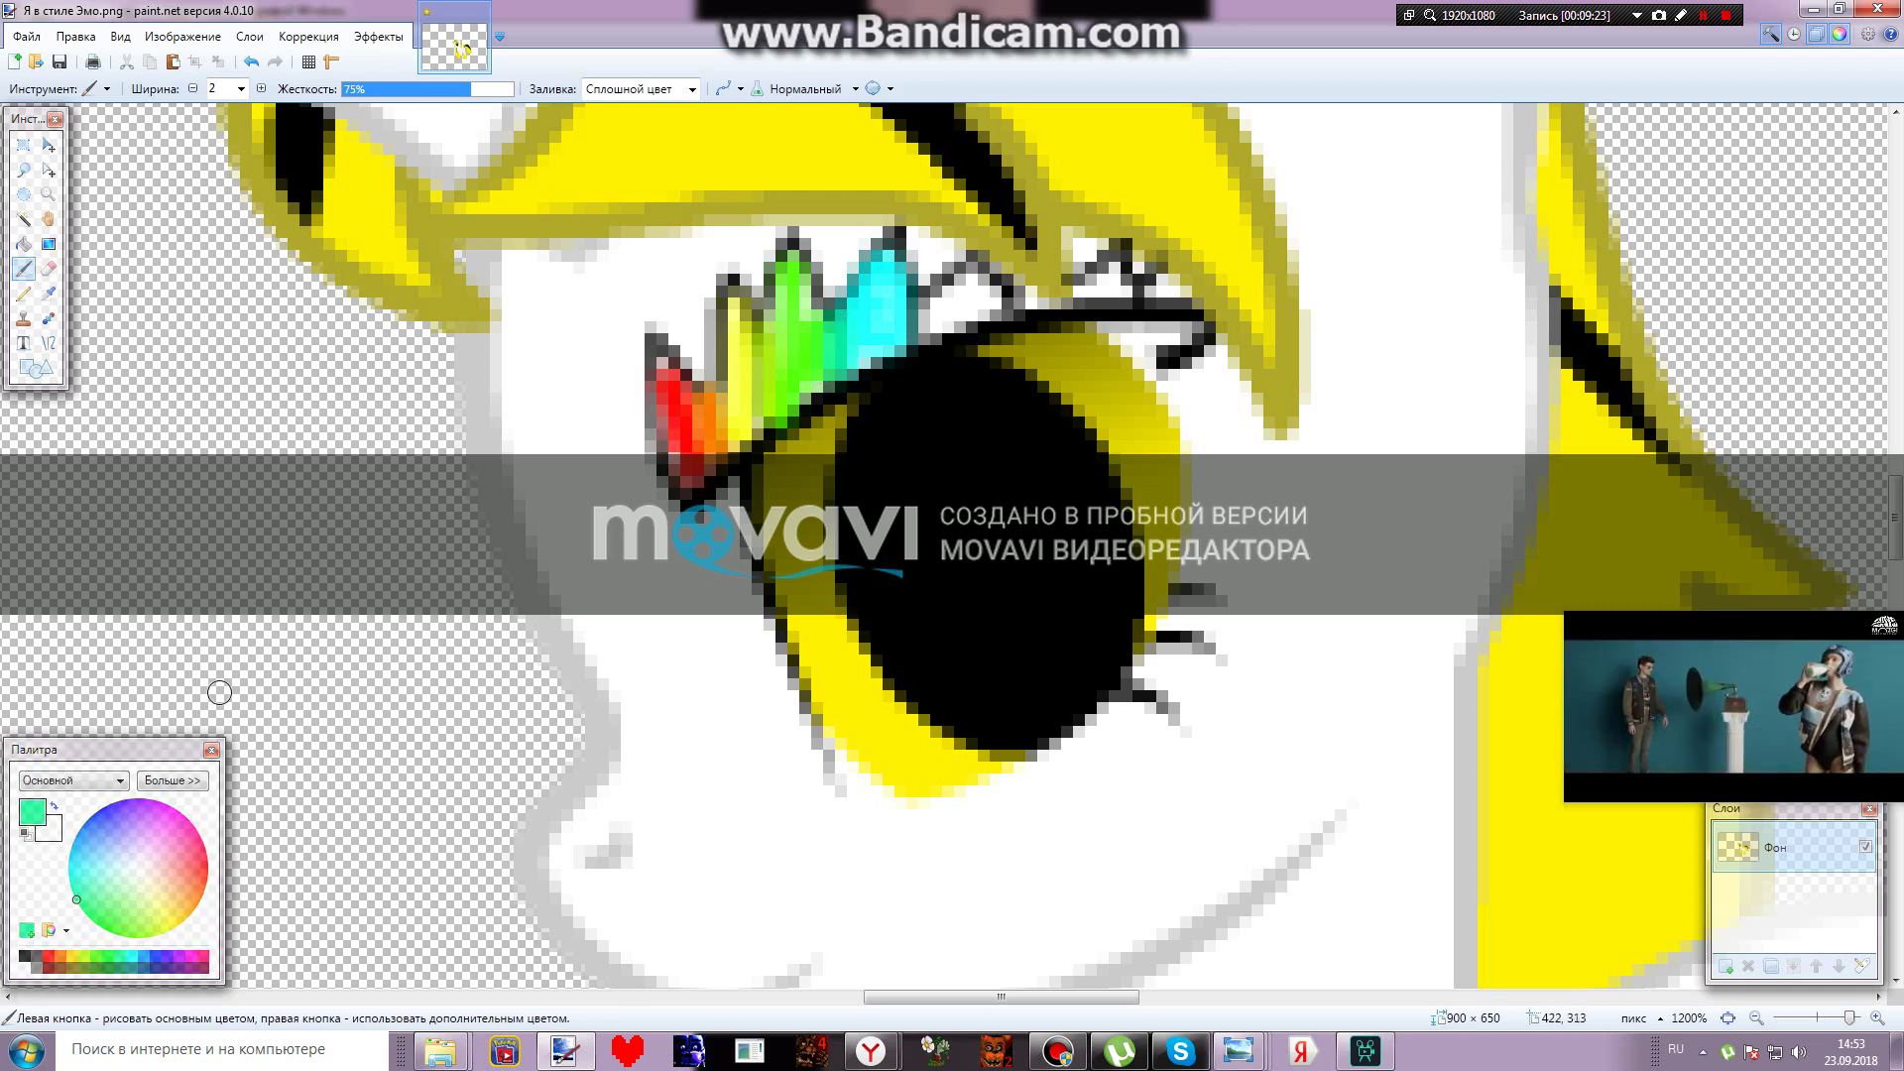
pyautogui.click(161, 955)
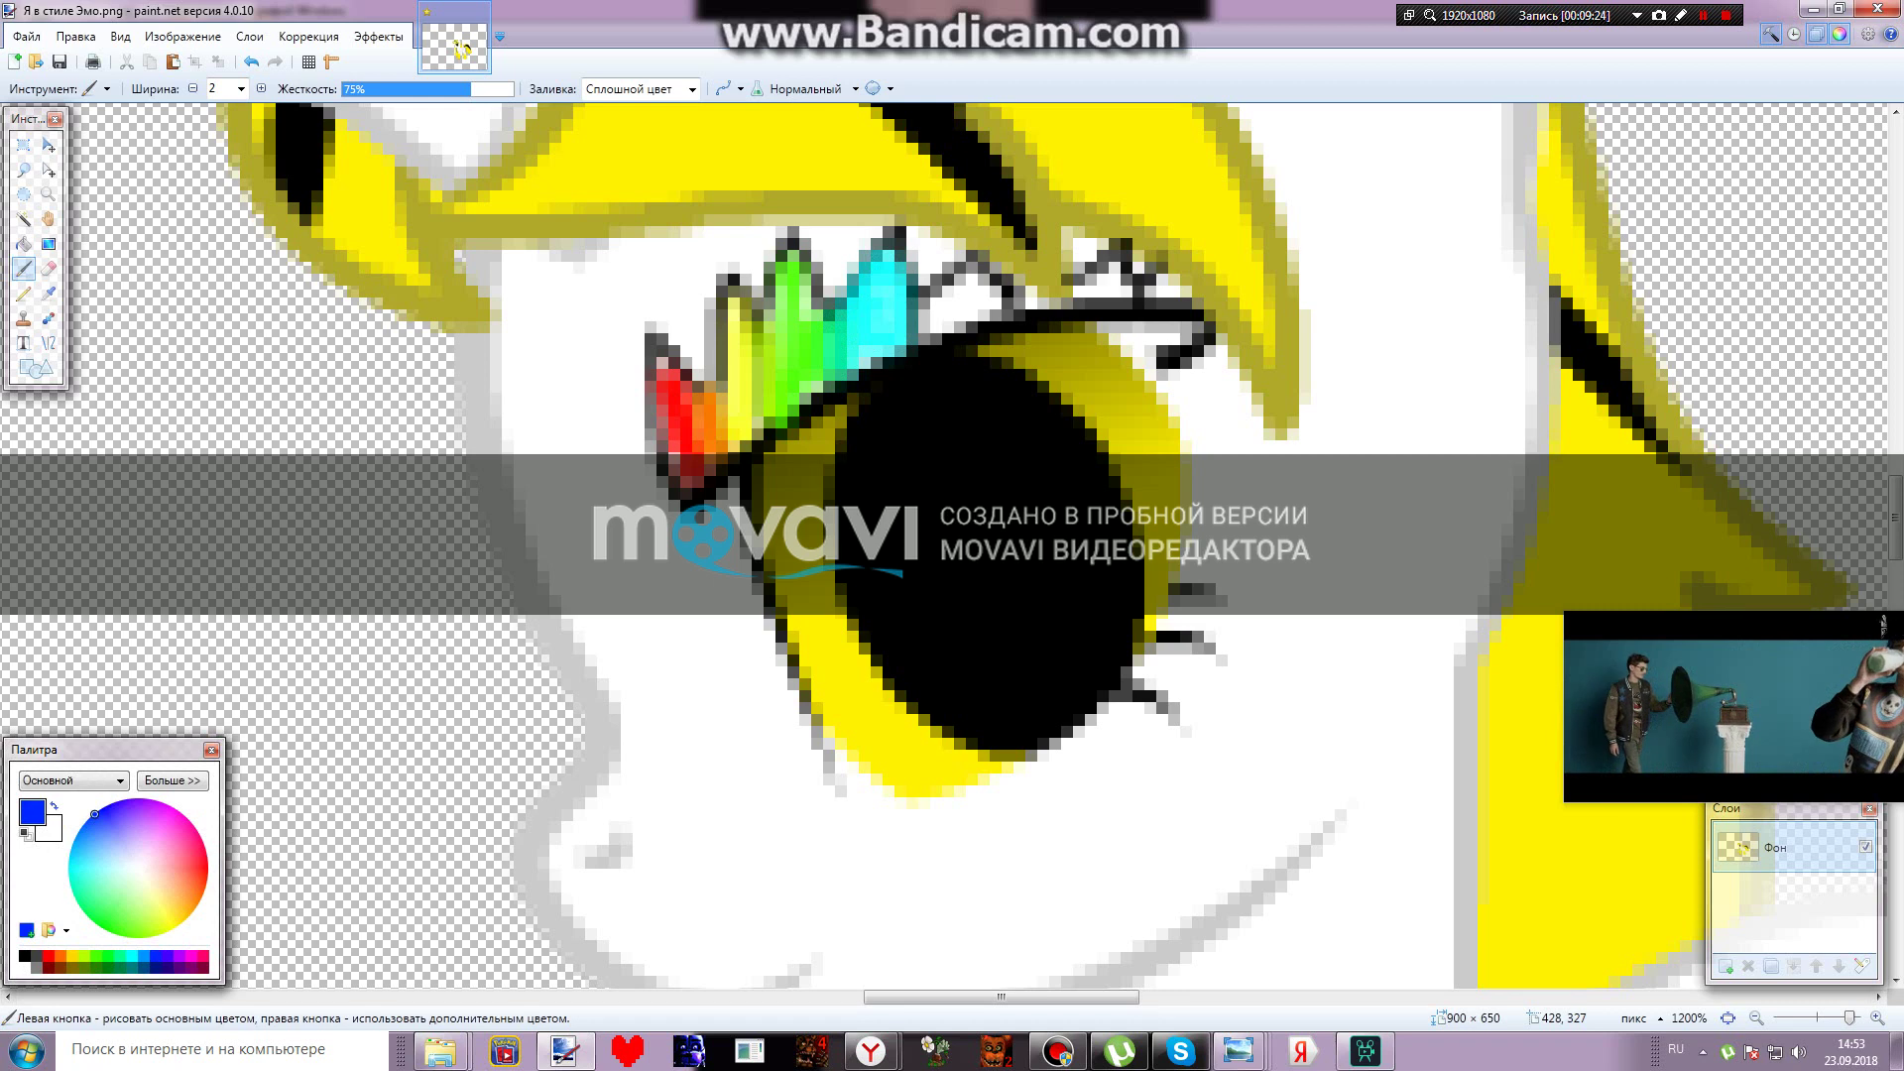
pyautogui.moveTo(987, 316)
pyautogui.mouseDown()
pyautogui.moveTo(928, 327)
pyautogui.moveTo(960, 287)
pyautogui.moveTo(991, 298)
pyautogui.mouseUp()
pyautogui.click(156, 955)
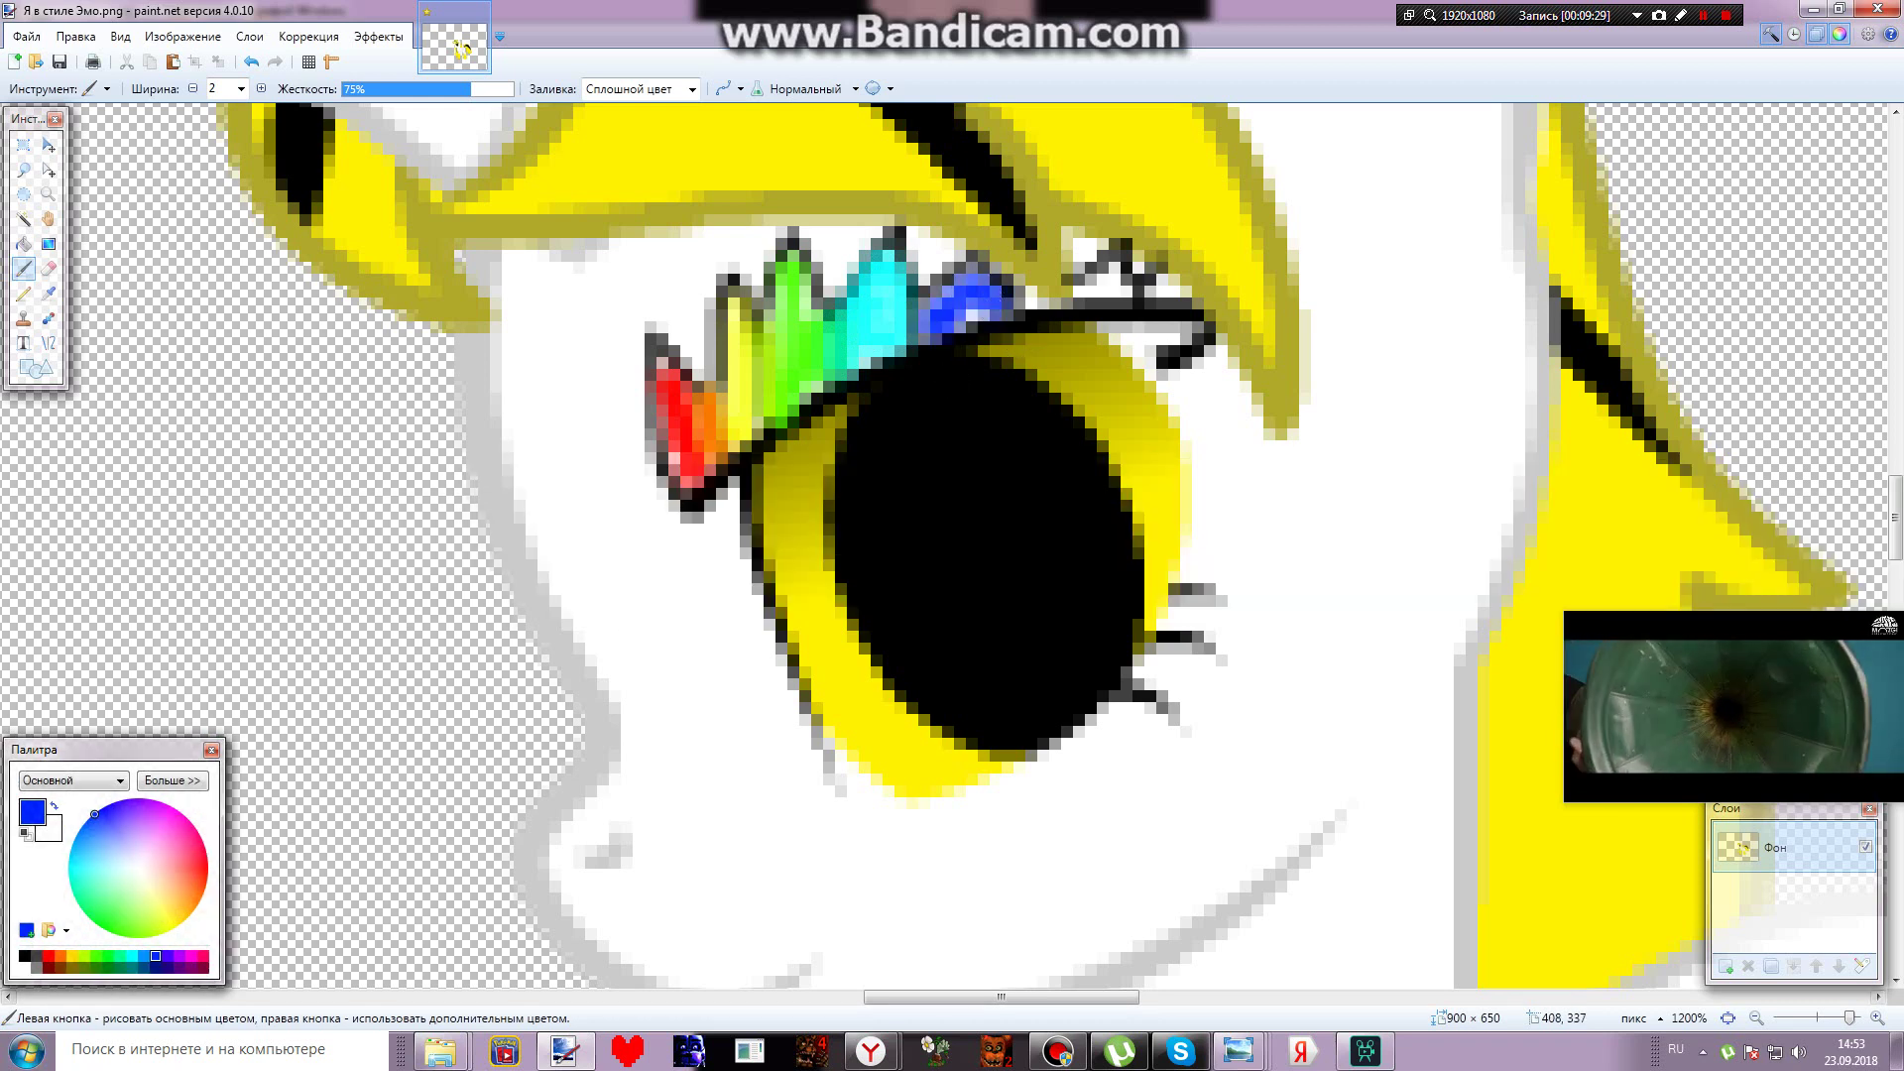
pyautogui.click(144, 955)
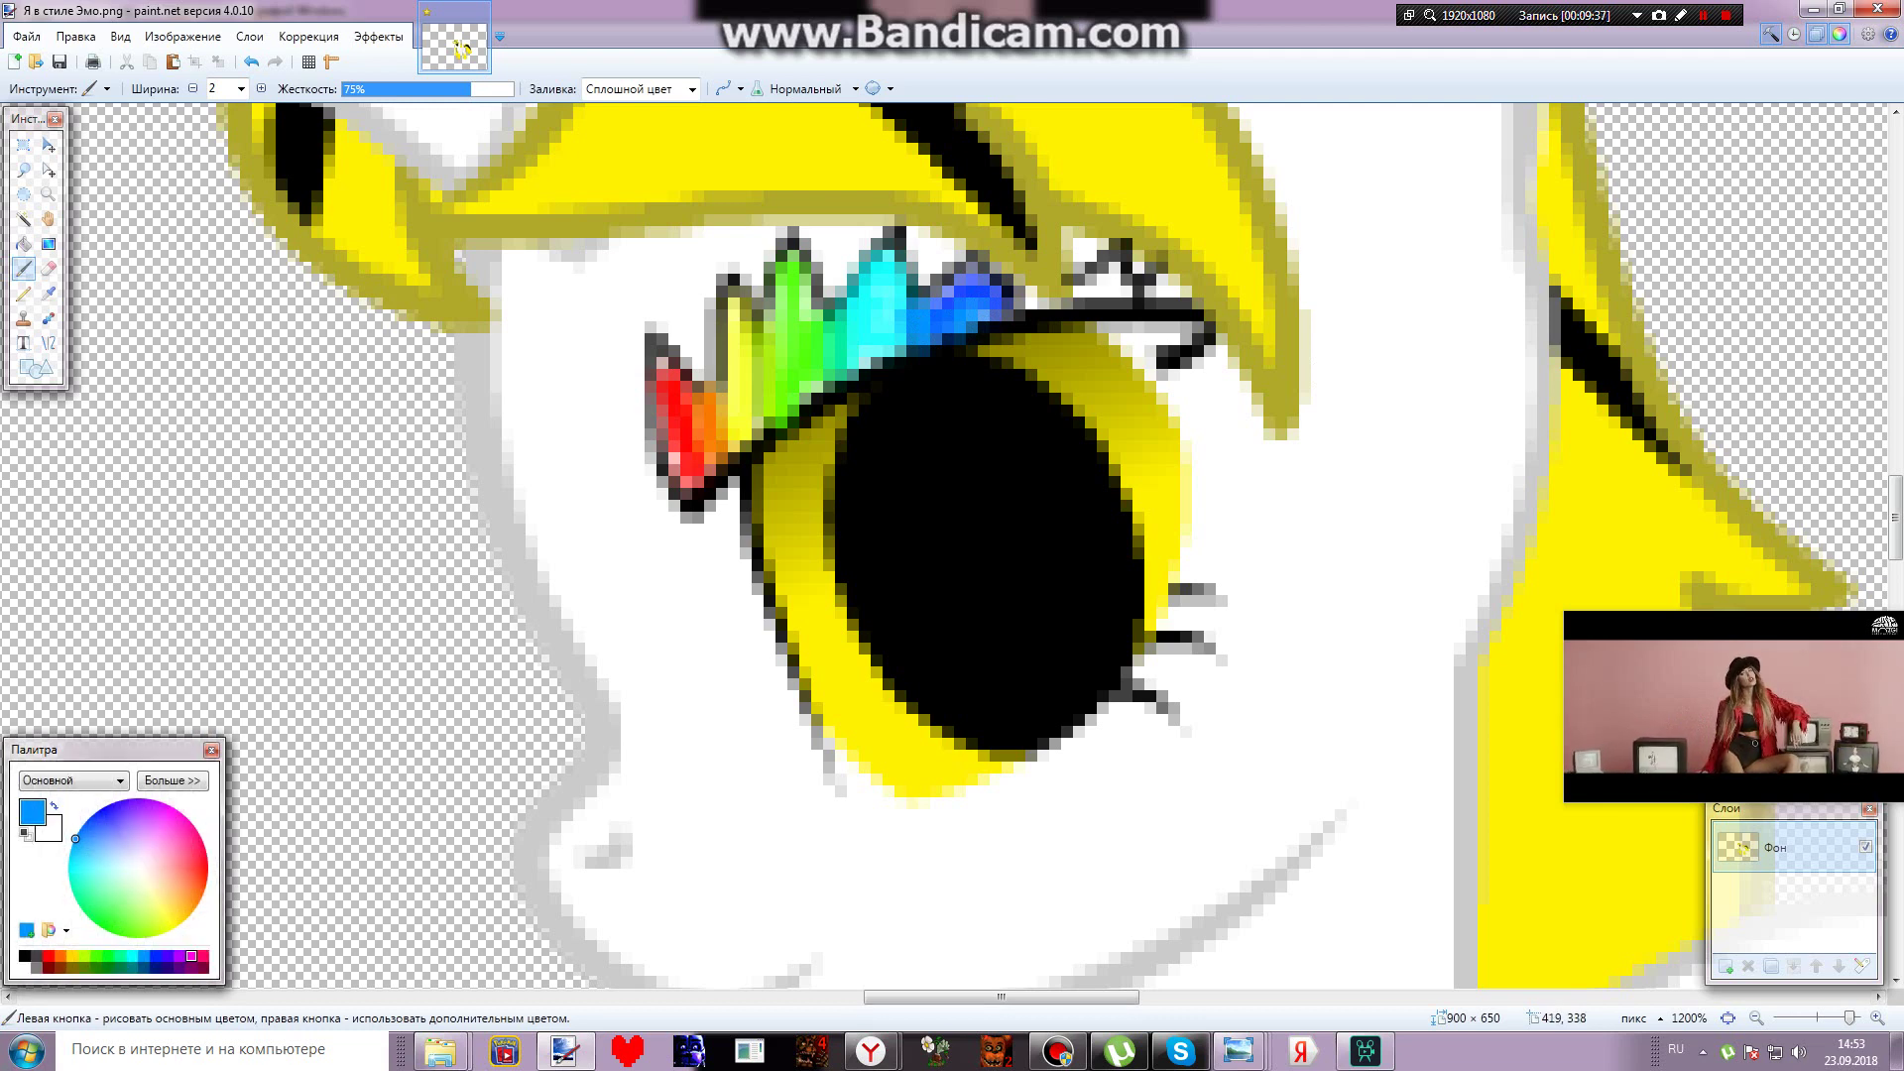
# Colour the last pointed eyelash magenta, with violet in the gap before it and pink in the gap behind it
pyautogui.click(192, 955)
pyautogui.moveTo(1121, 292)
pyautogui.mouseDown()
pyautogui.moveTo(1101, 288)
pyautogui.moveTo(1124, 273)
pyautogui.moveTo(1089, 293)
pyautogui.mouseUp()
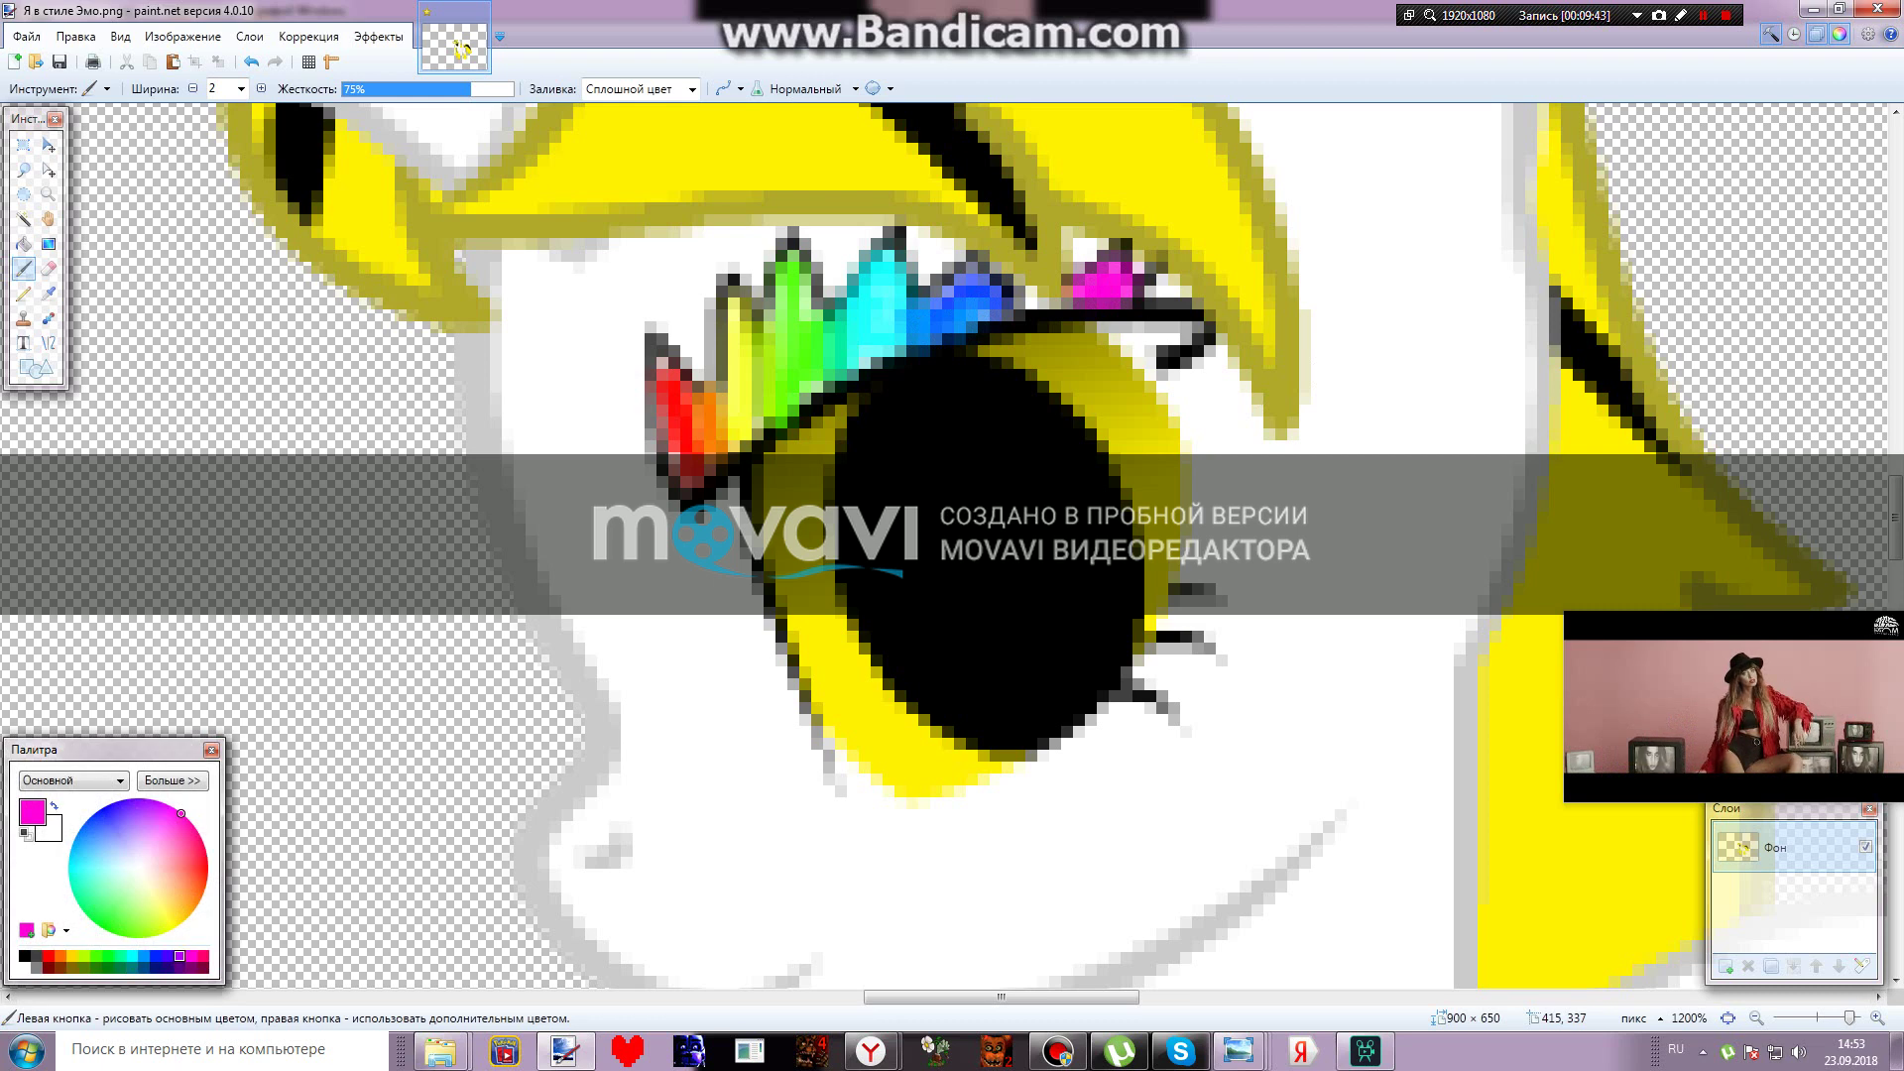
pyautogui.click(180, 955)
pyautogui.moveTo(1047, 295); pyautogui.dragTo(1066, 296)
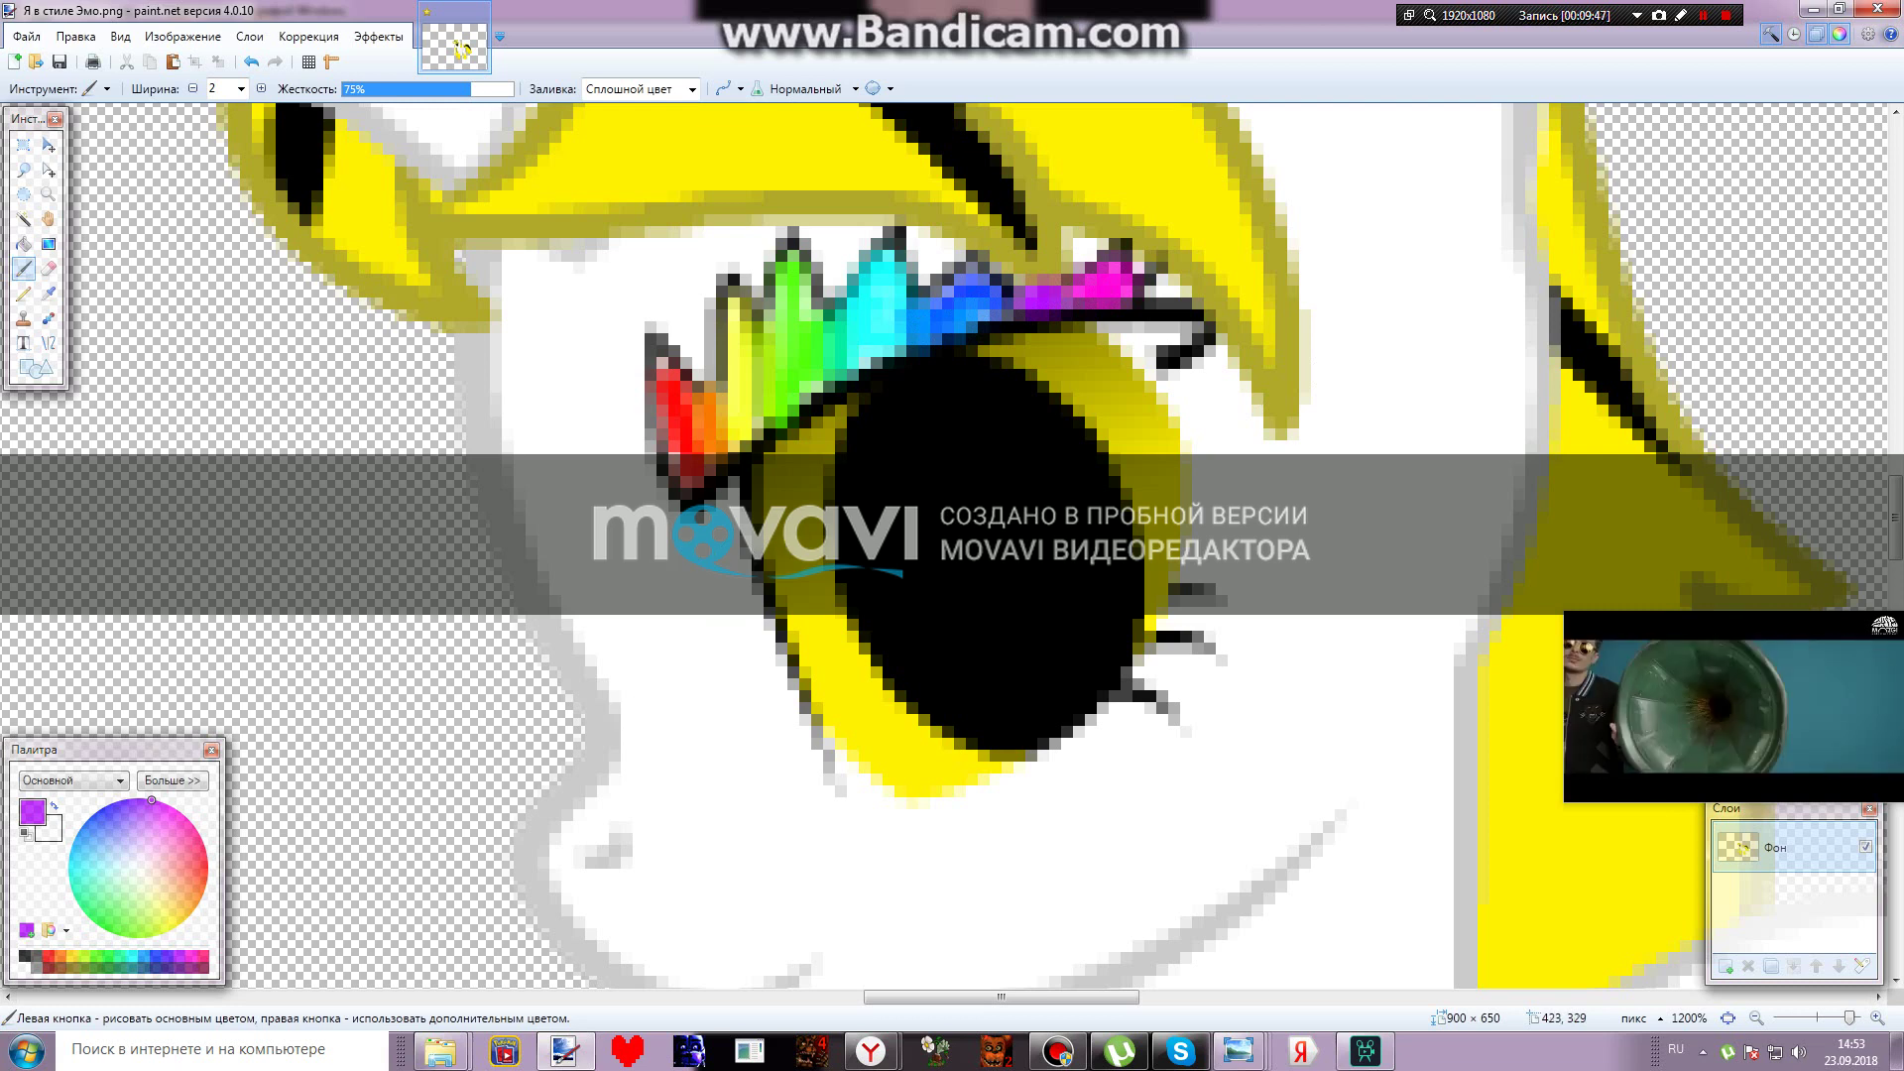
pyautogui.click(204, 957)
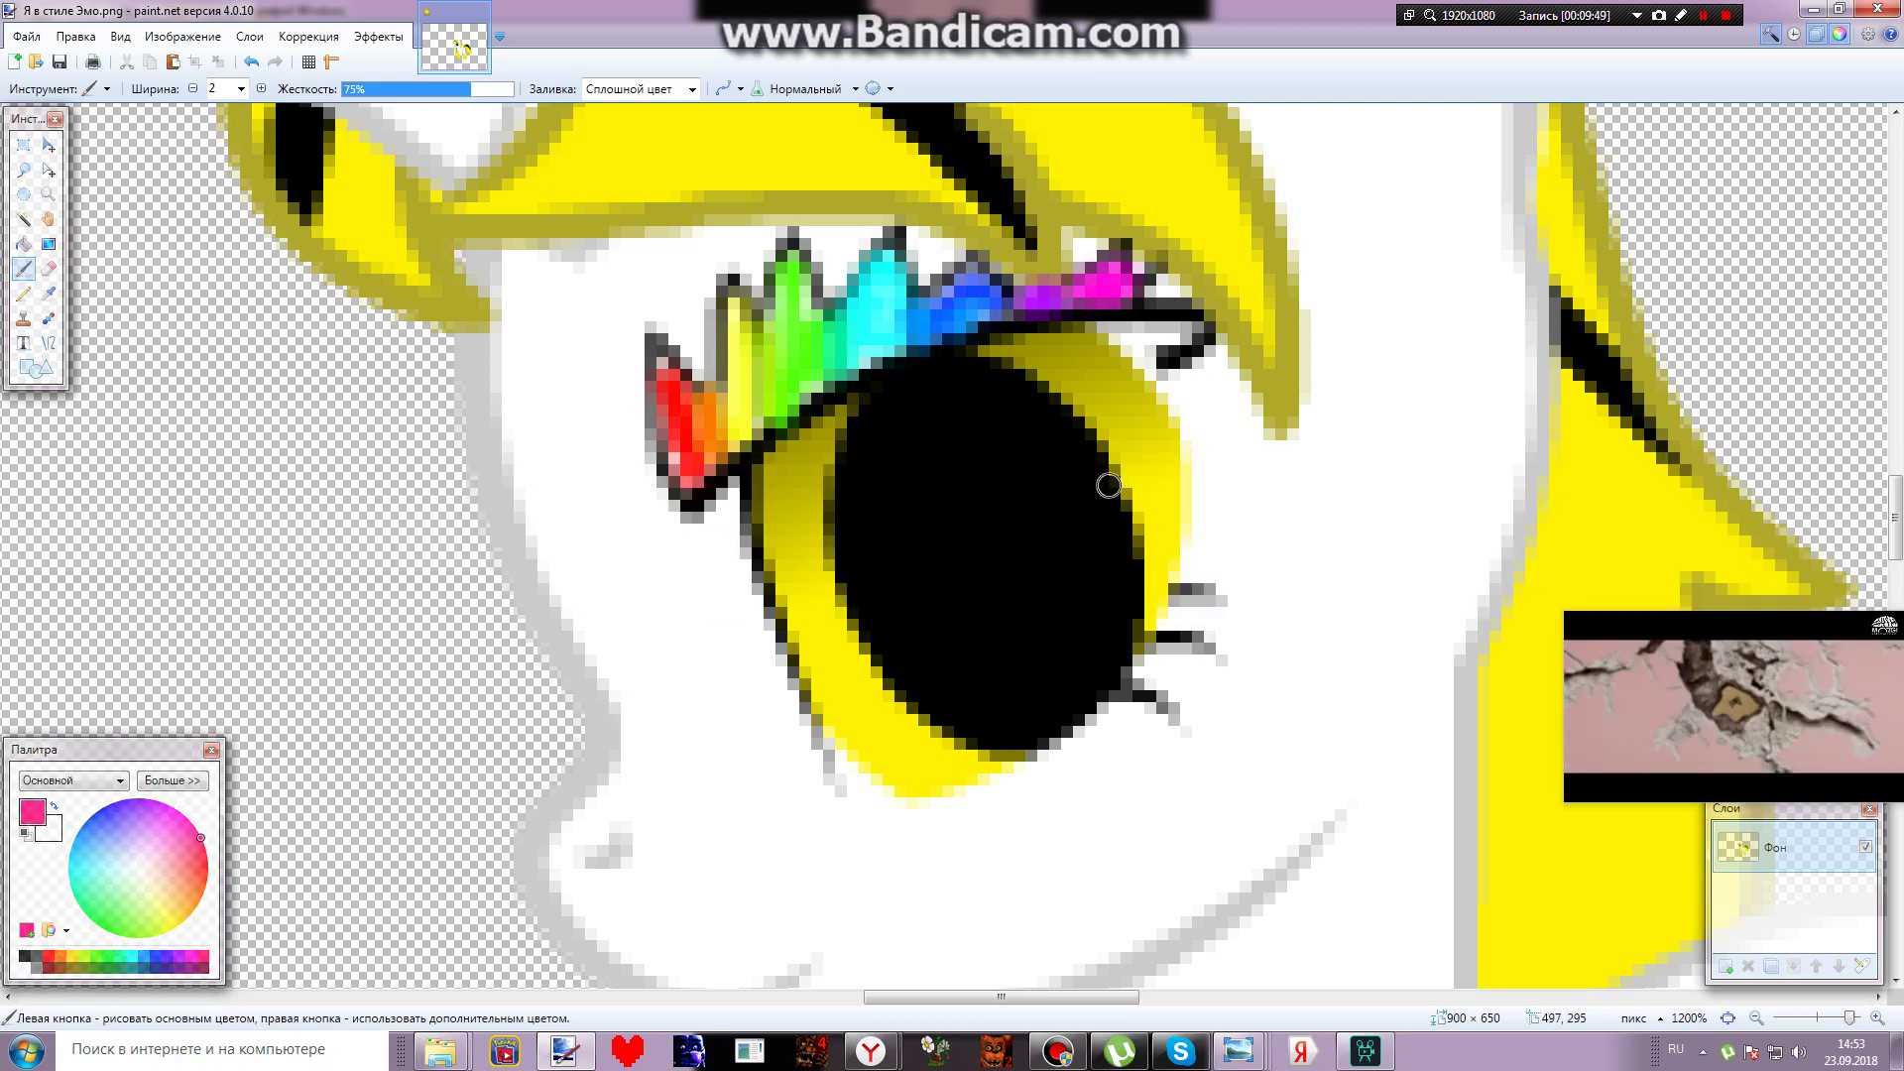
pyautogui.moveTo(1158, 278)
pyautogui.mouseDown()
pyautogui.moveTo(1182, 289)
pyautogui.moveTo(1151, 312)
pyautogui.mouseUp()
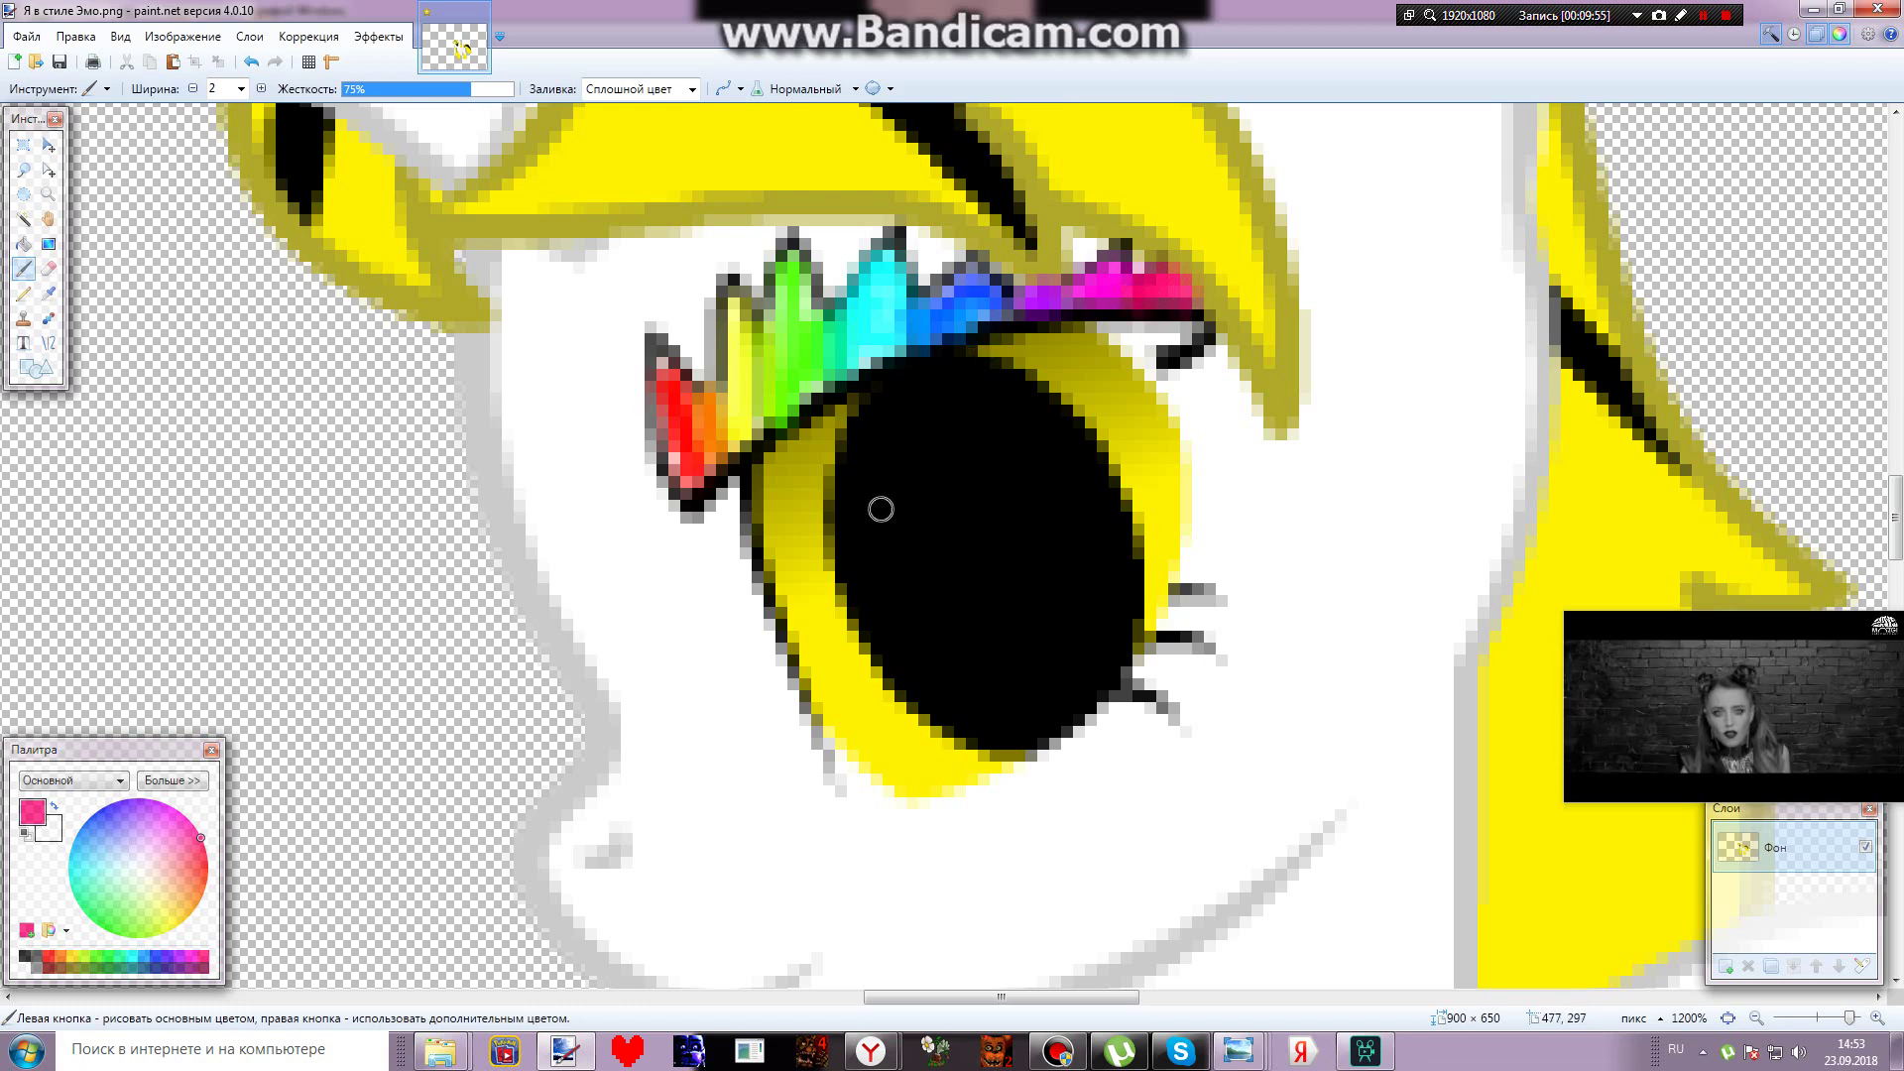
# Paint a large round white highlight over the upper front edge of the pupil with a brush width of 6
pyautogui.scroll(-2, 881, 510)
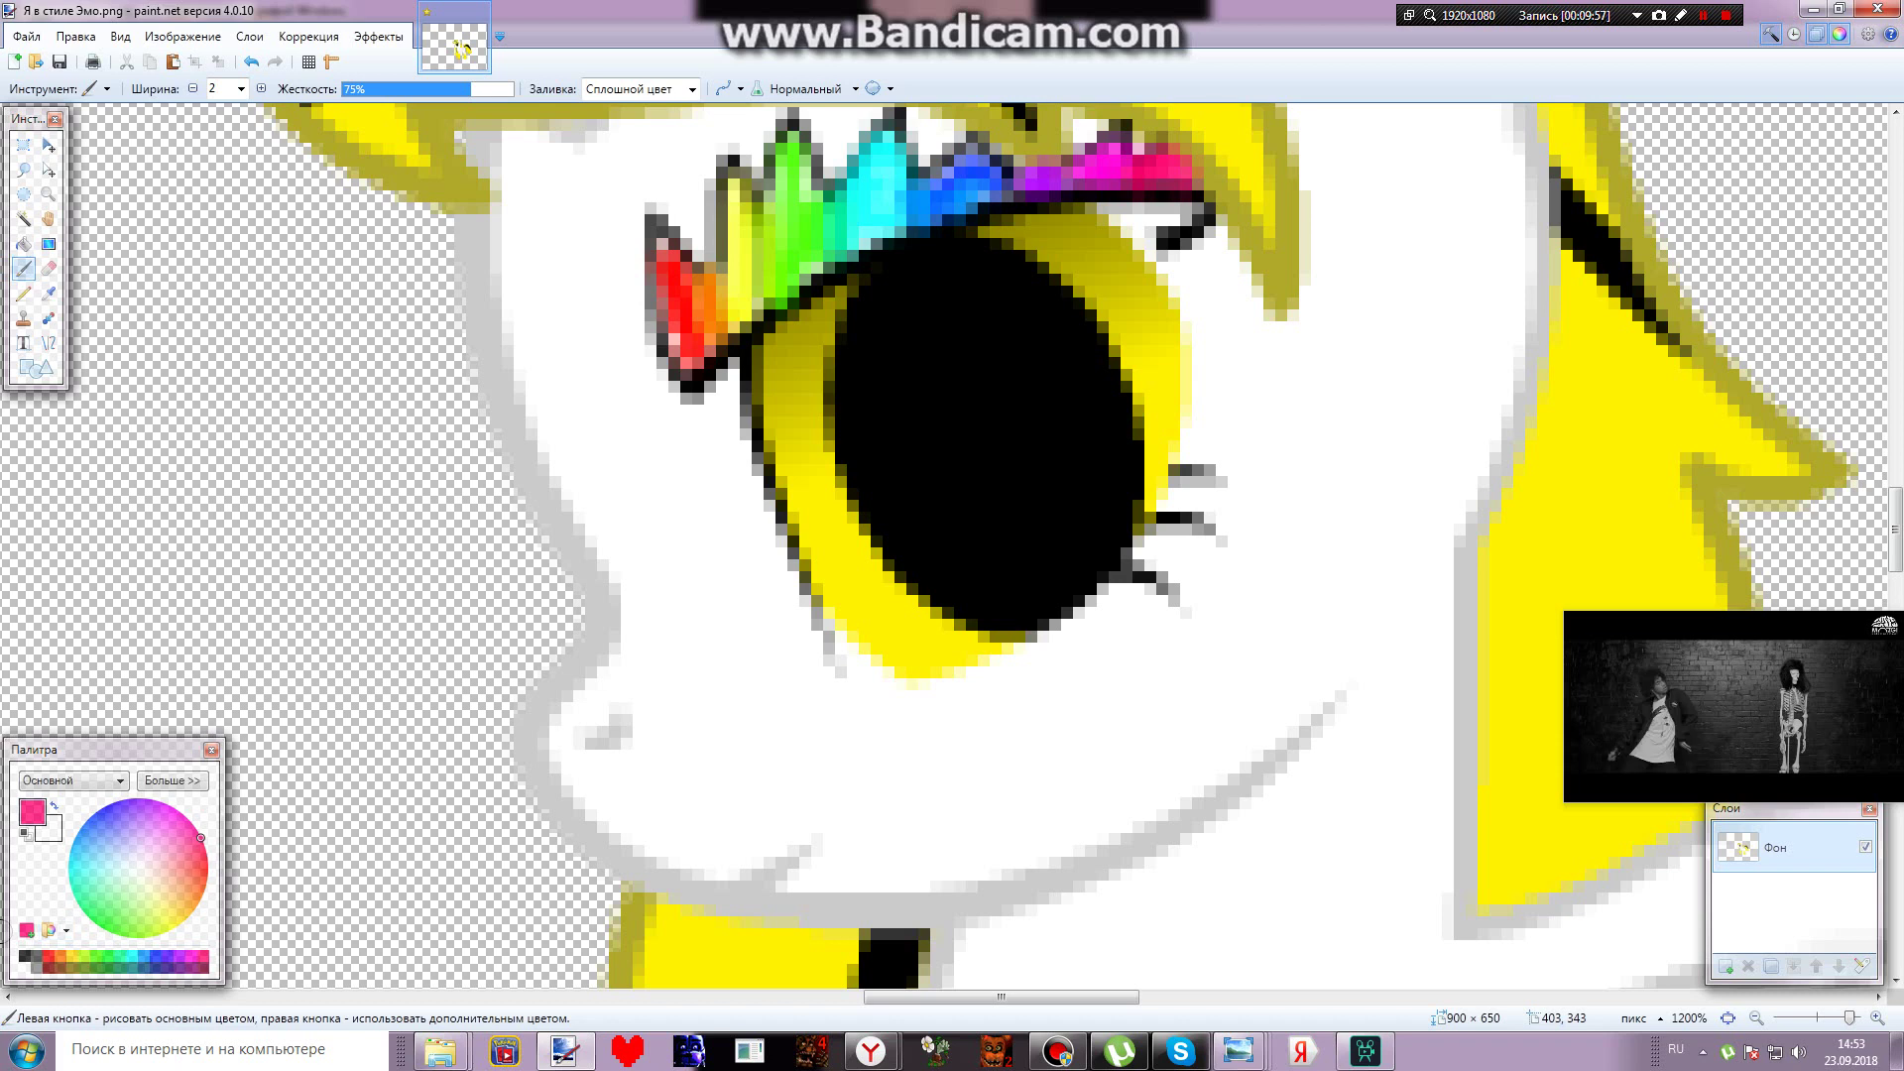
pyautogui.click(203, 959)
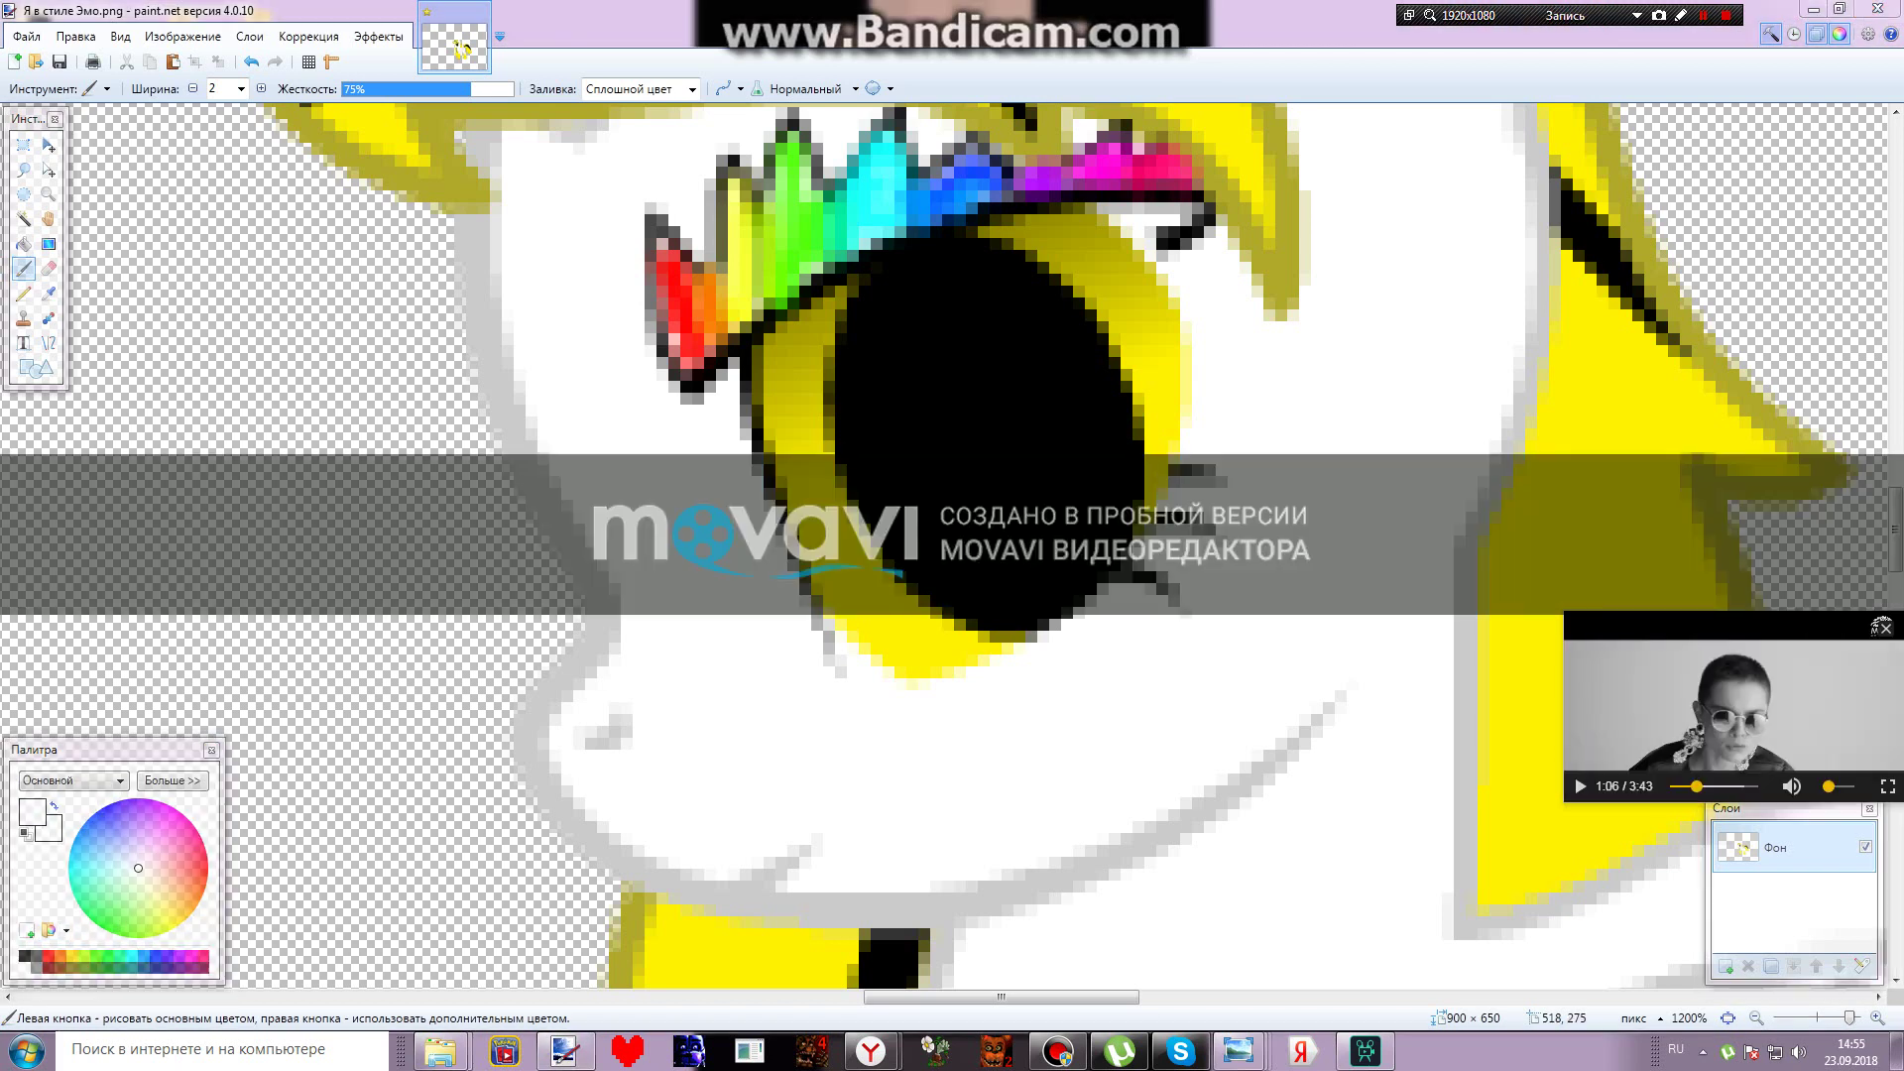
pyautogui.hotkey('alt', 'shift')
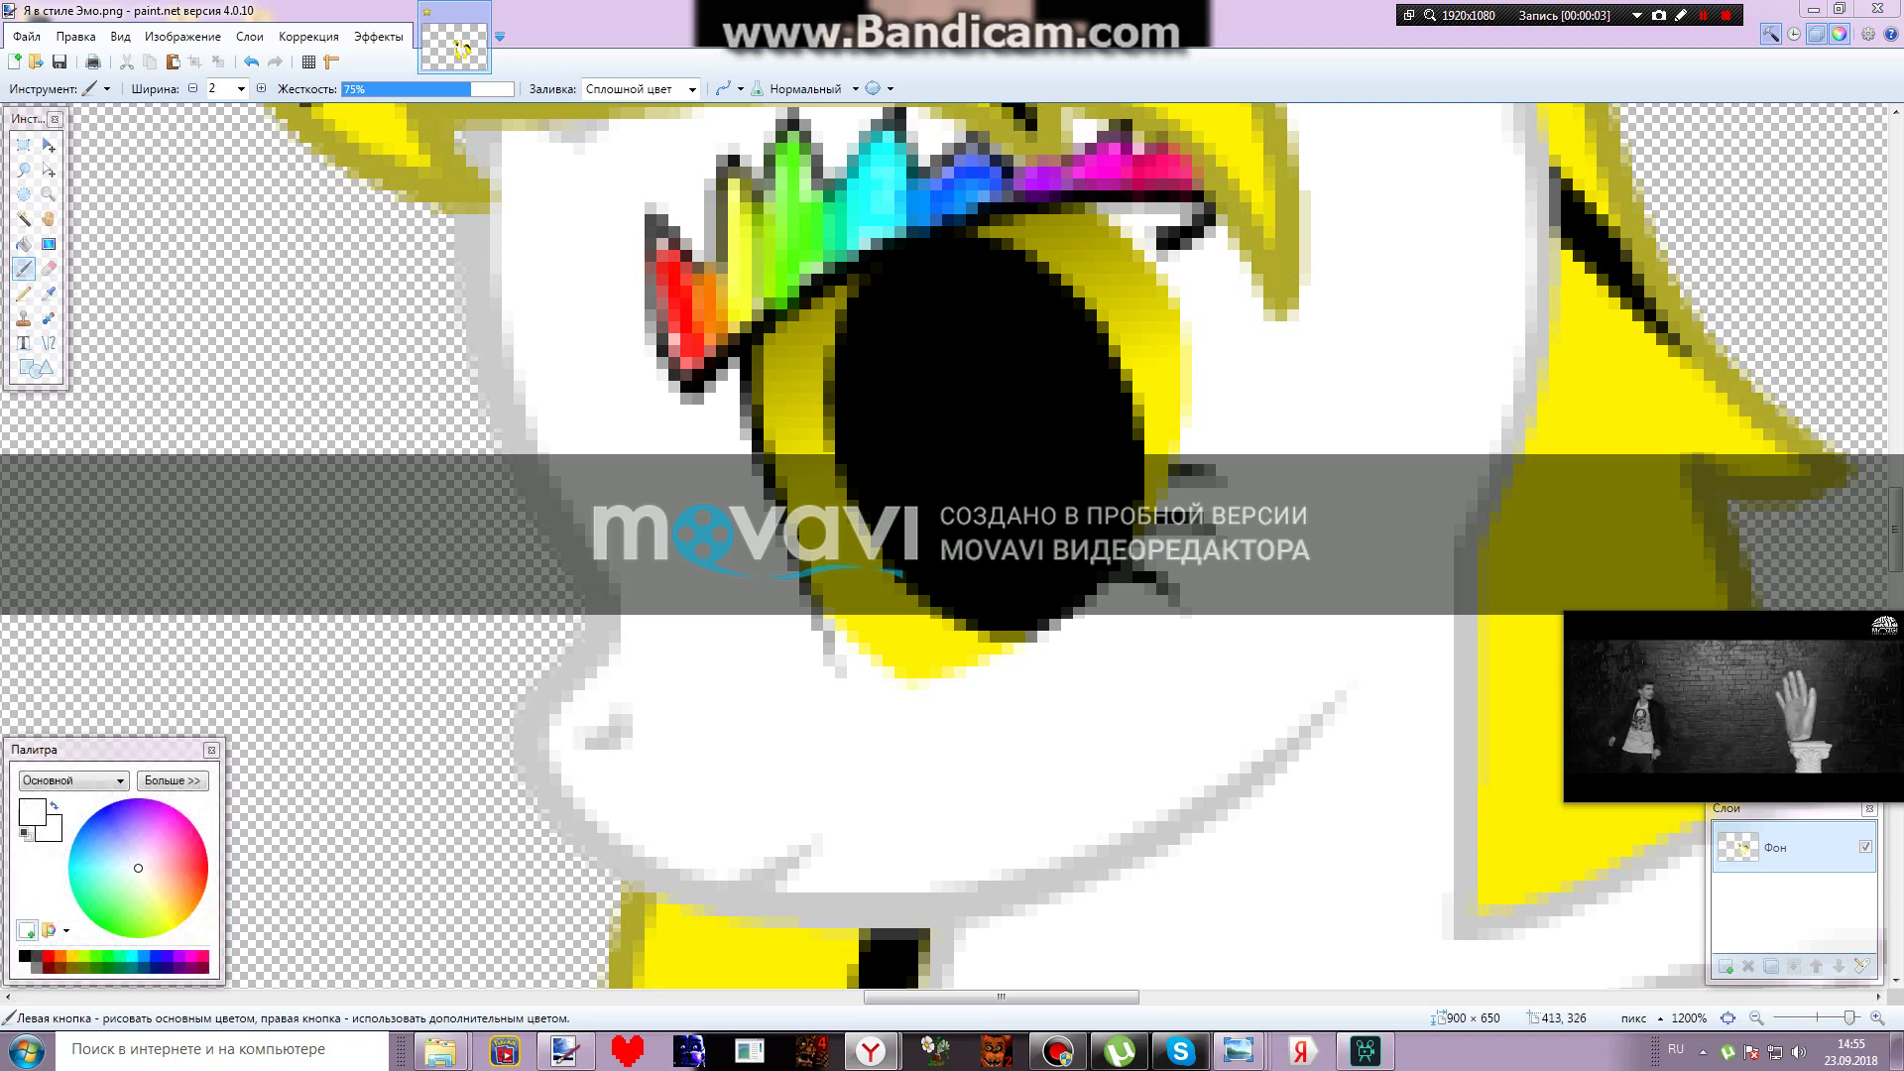
pyautogui.click(240, 89)
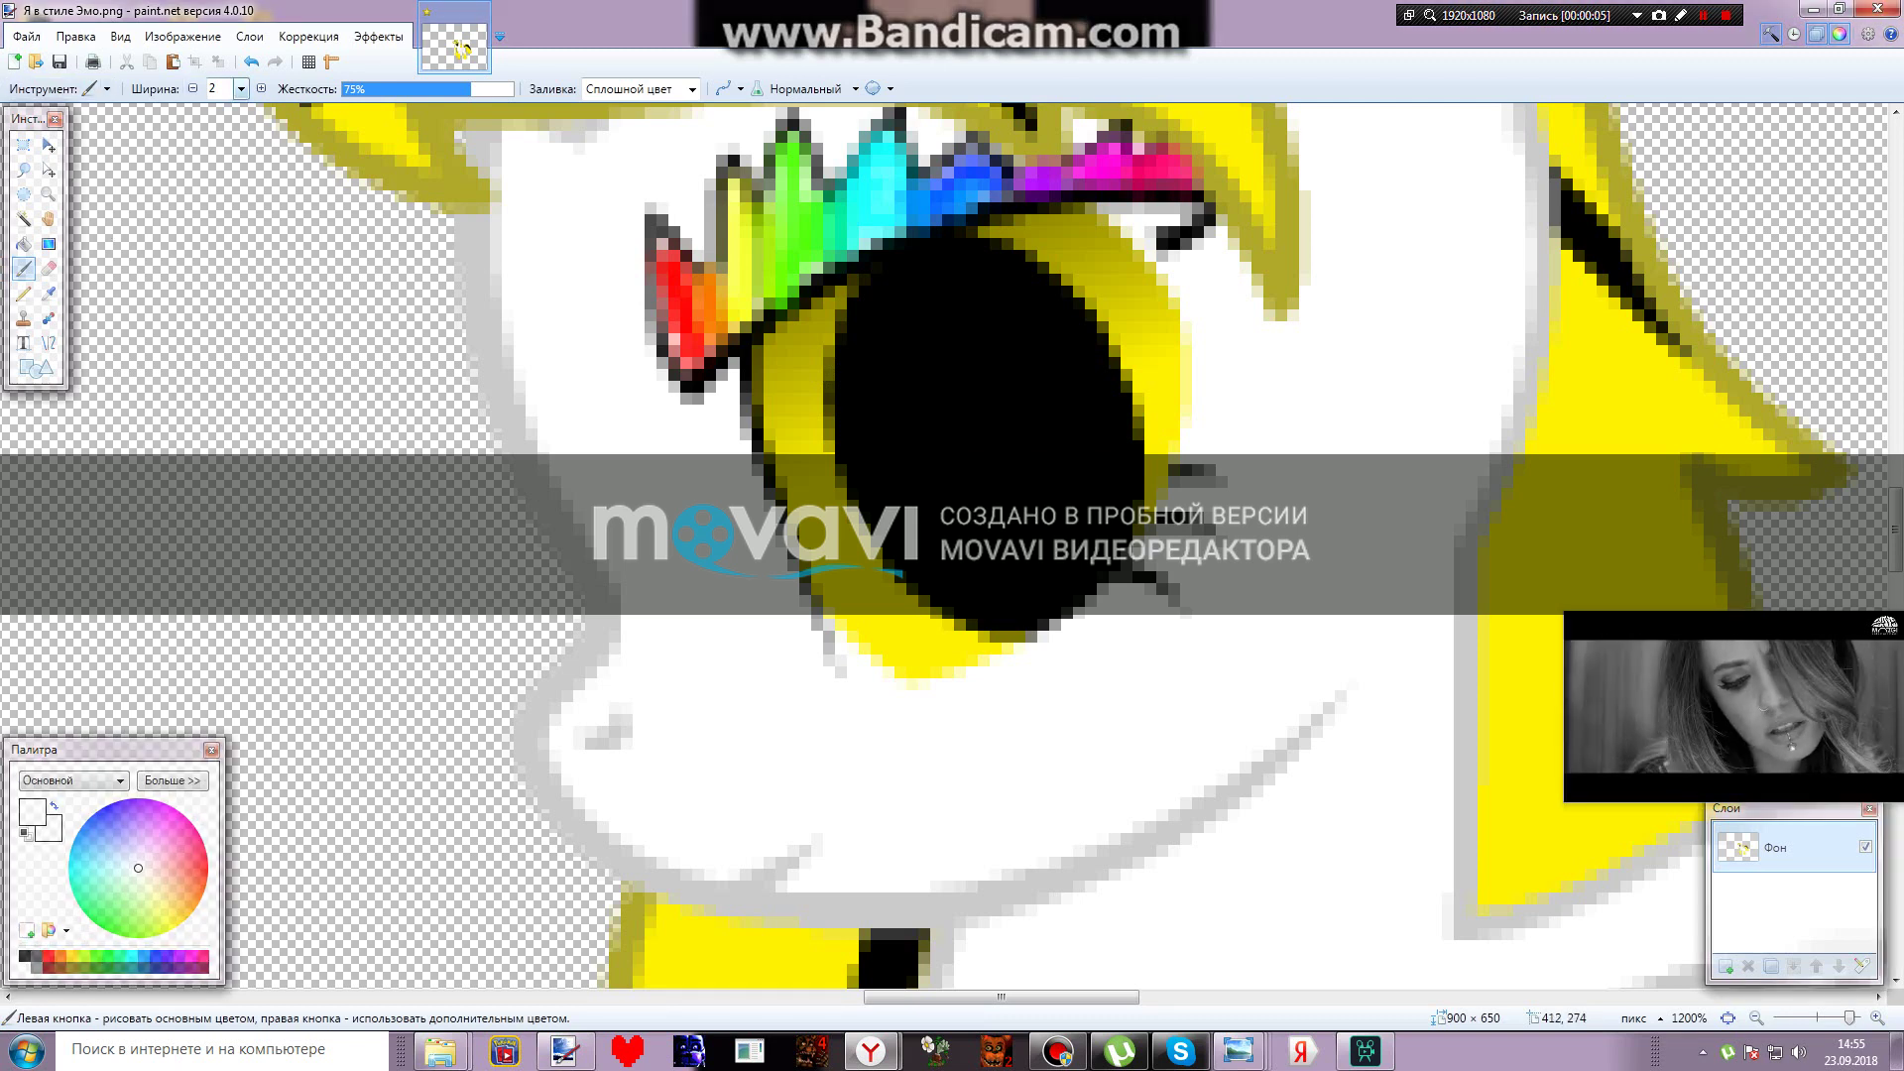
pyautogui.click(226, 210)
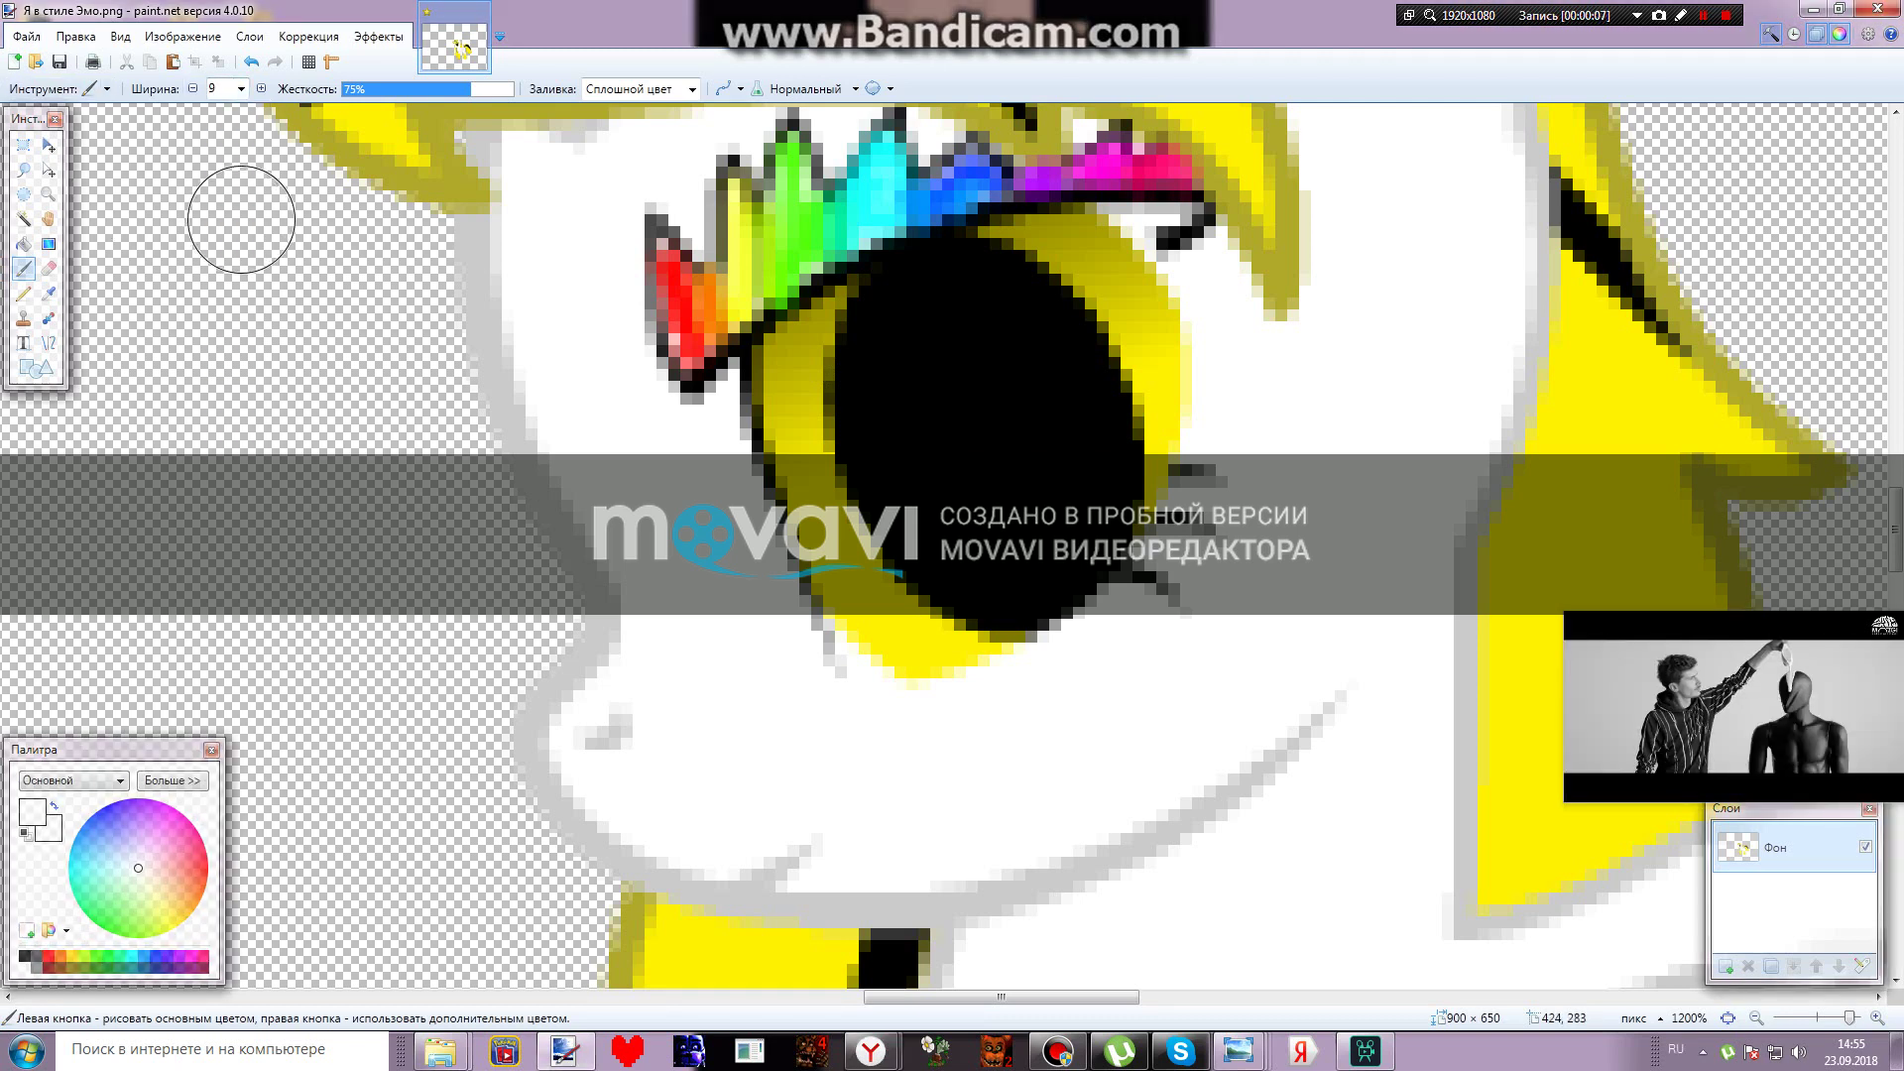
pyautogui.click(241, 88)
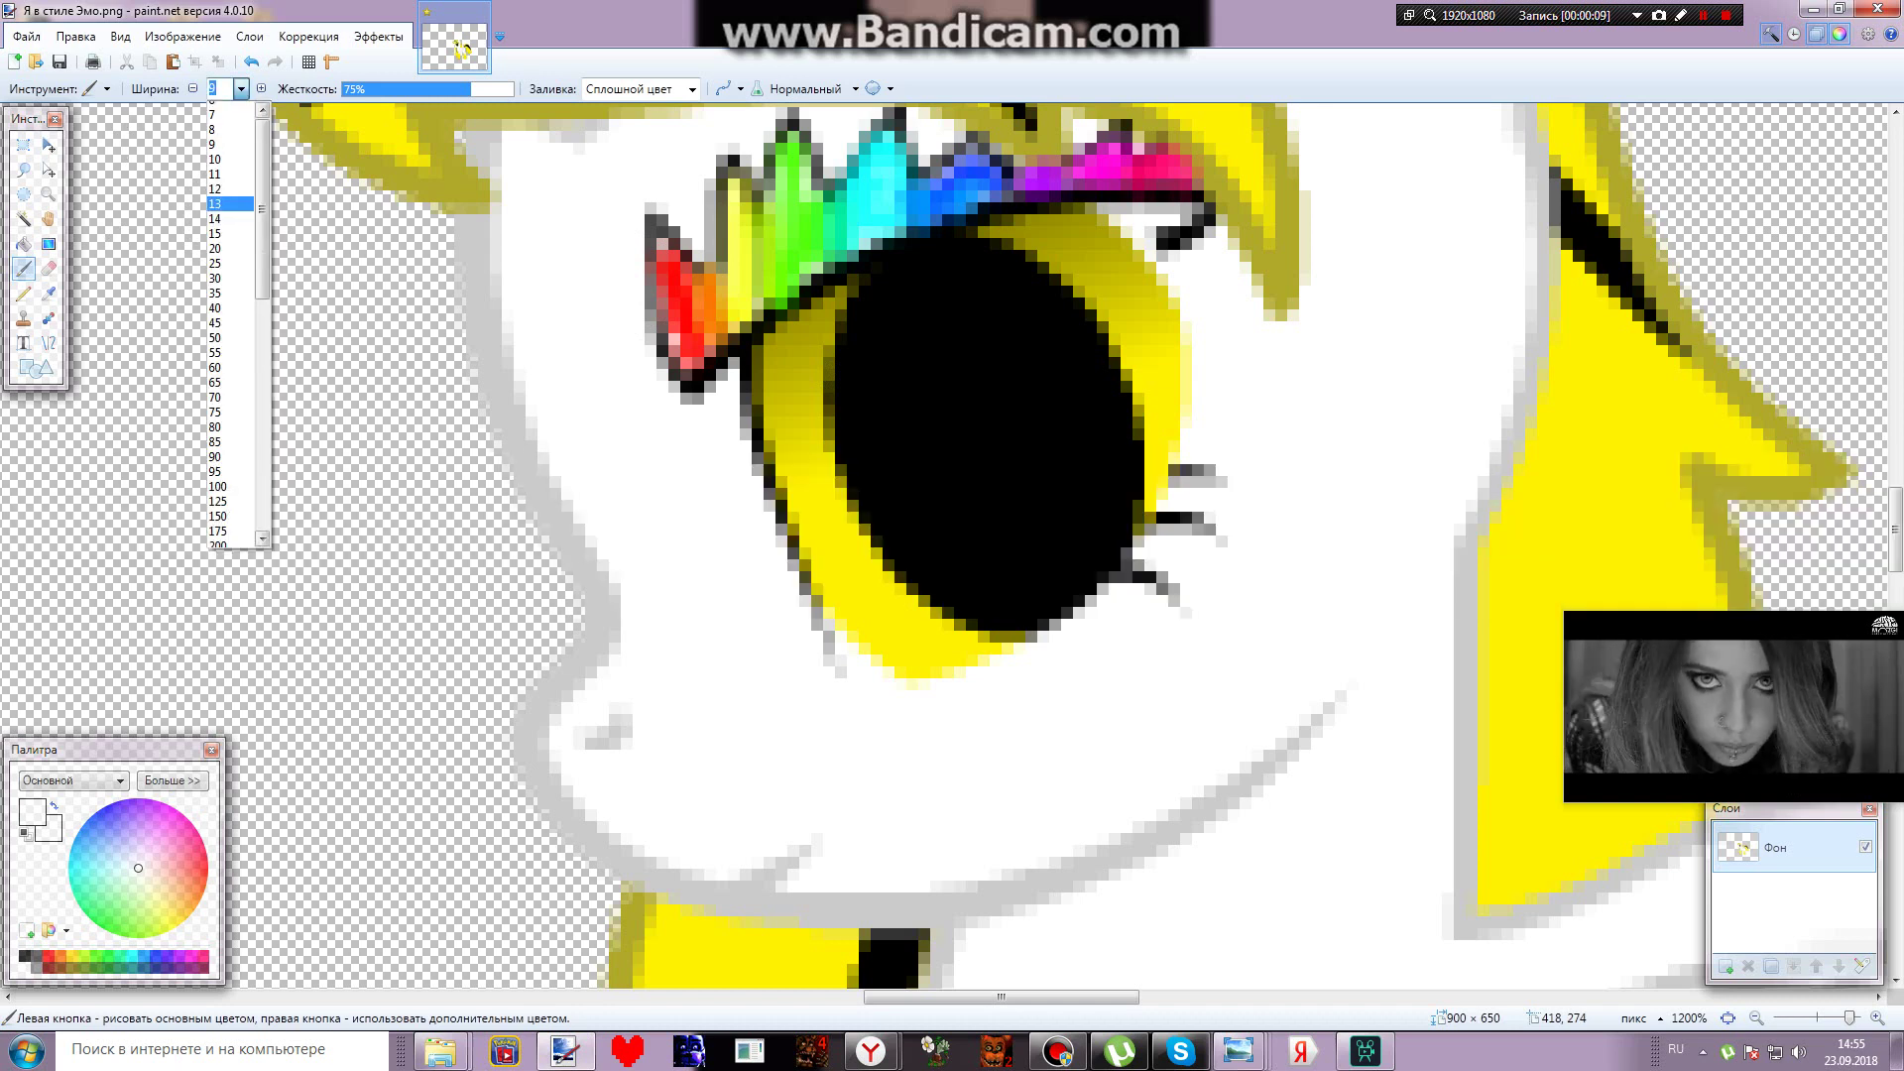
pyautogui.scroll(3, 230, 178)
pyautogui.click(230, 182)
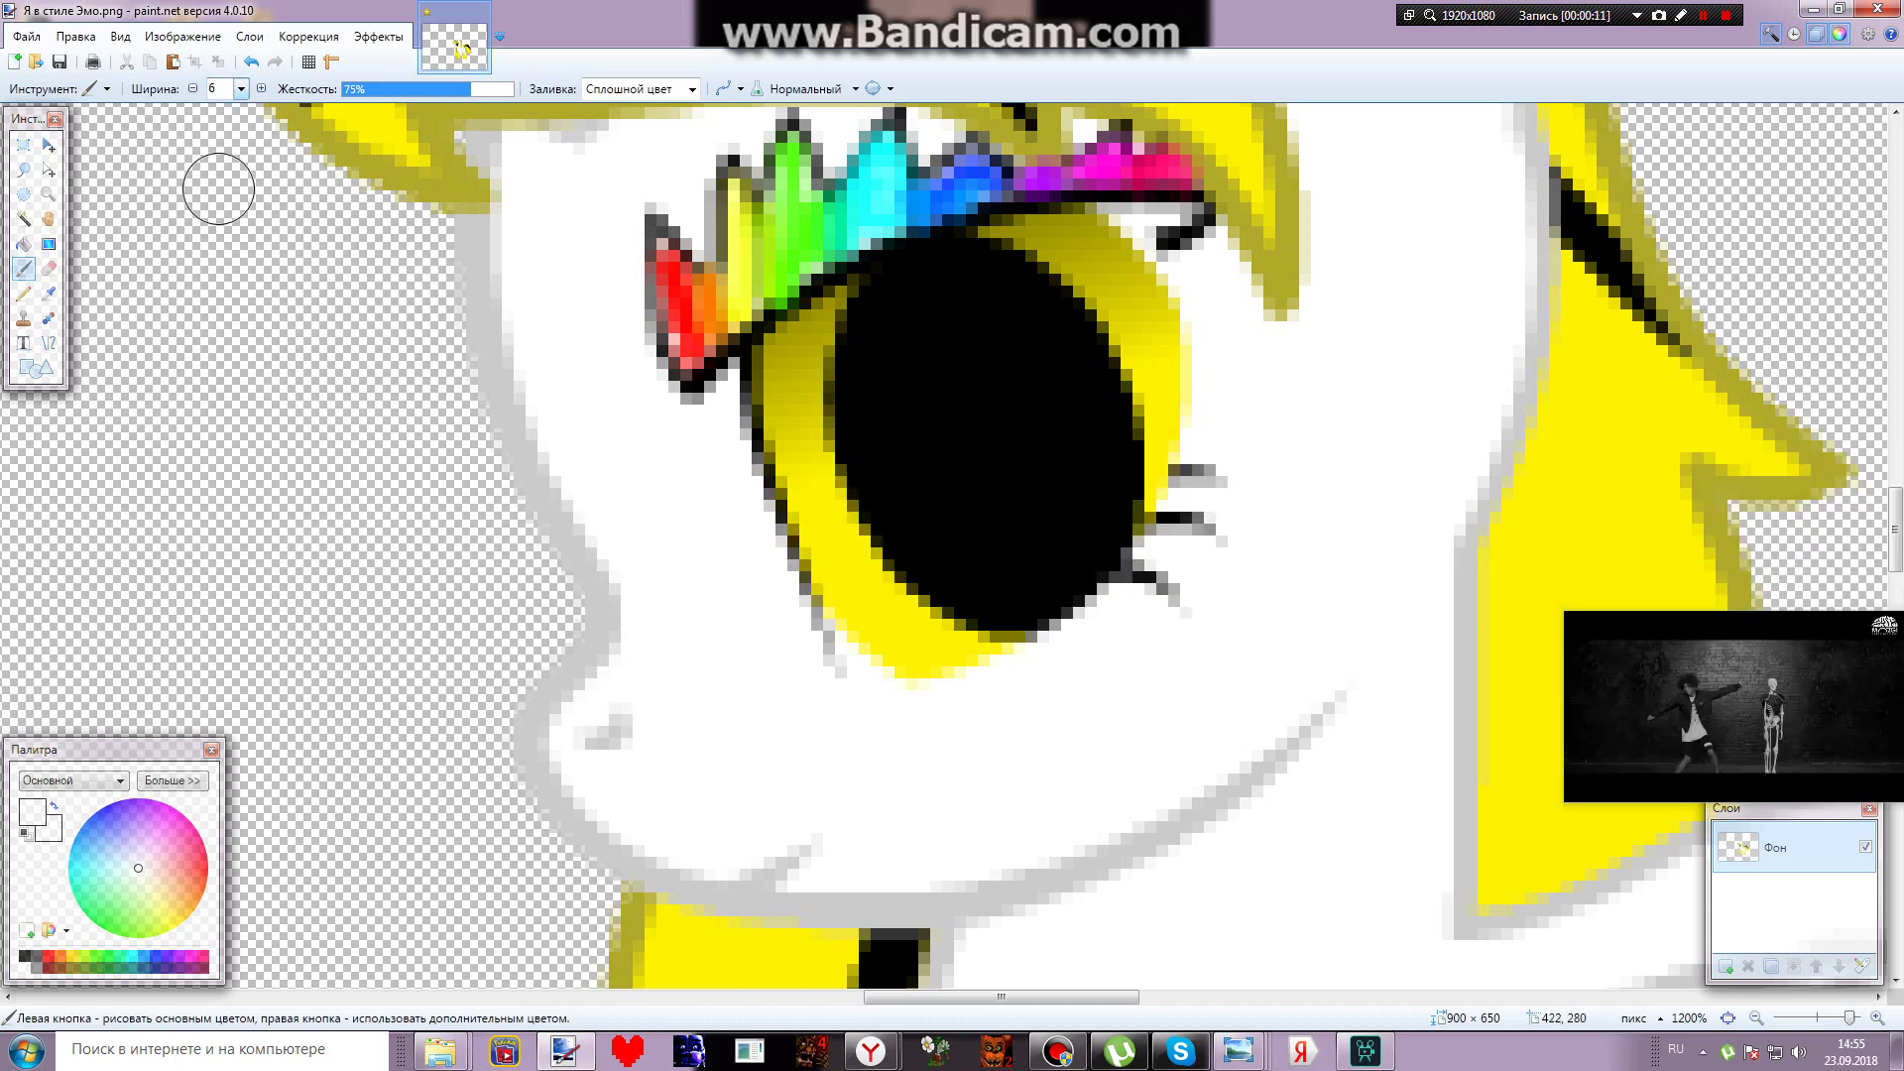
pyautogui.moveTo(854, 340)
pyautogui.mouseDown()
pyautogui.moveTo(881, 347)
pyautogui.moveTo(851, 369)
pyautogui.moveTo(861, 342)
pyautogui.moveTo(865, 369)
pyautogui.mouseUp()
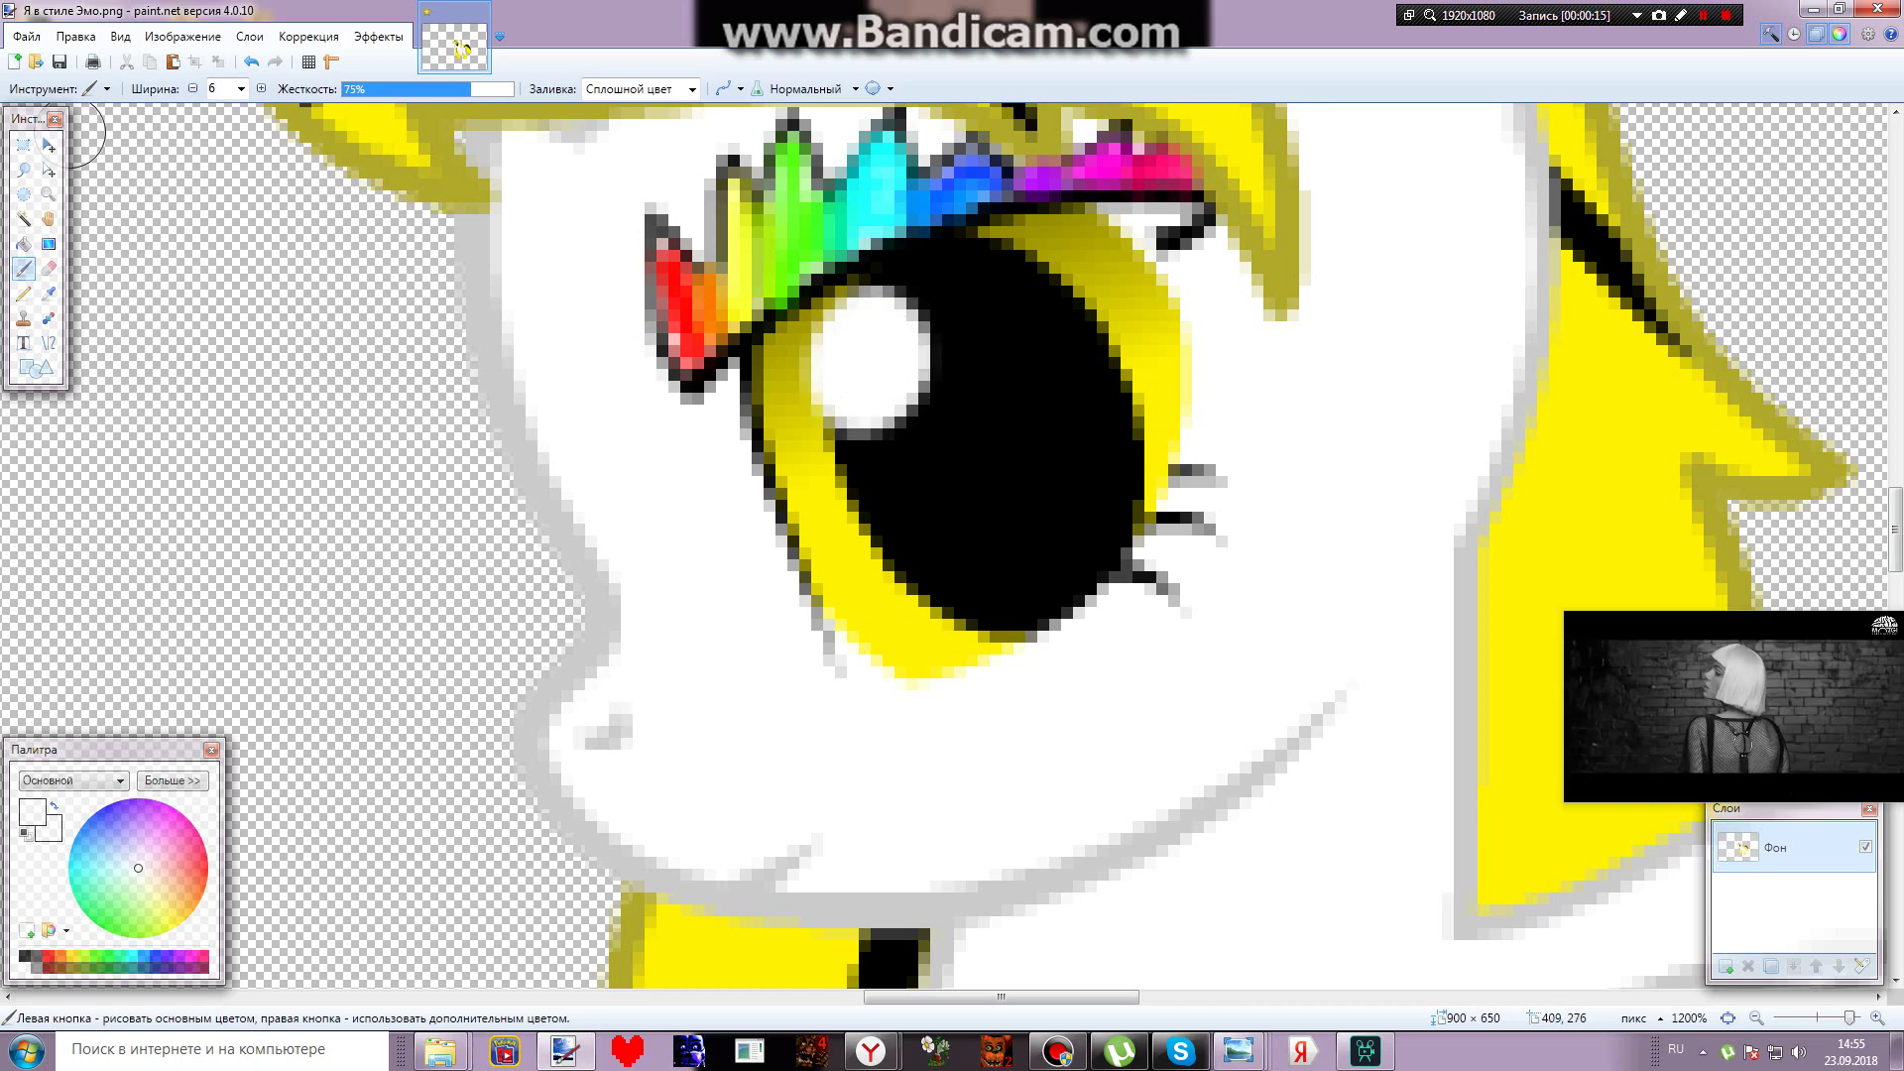
# Paint a pointed white highlight cutting into the rear edge of the iris and pupil with a brush width of 2
pyautogui.click(240, 88)
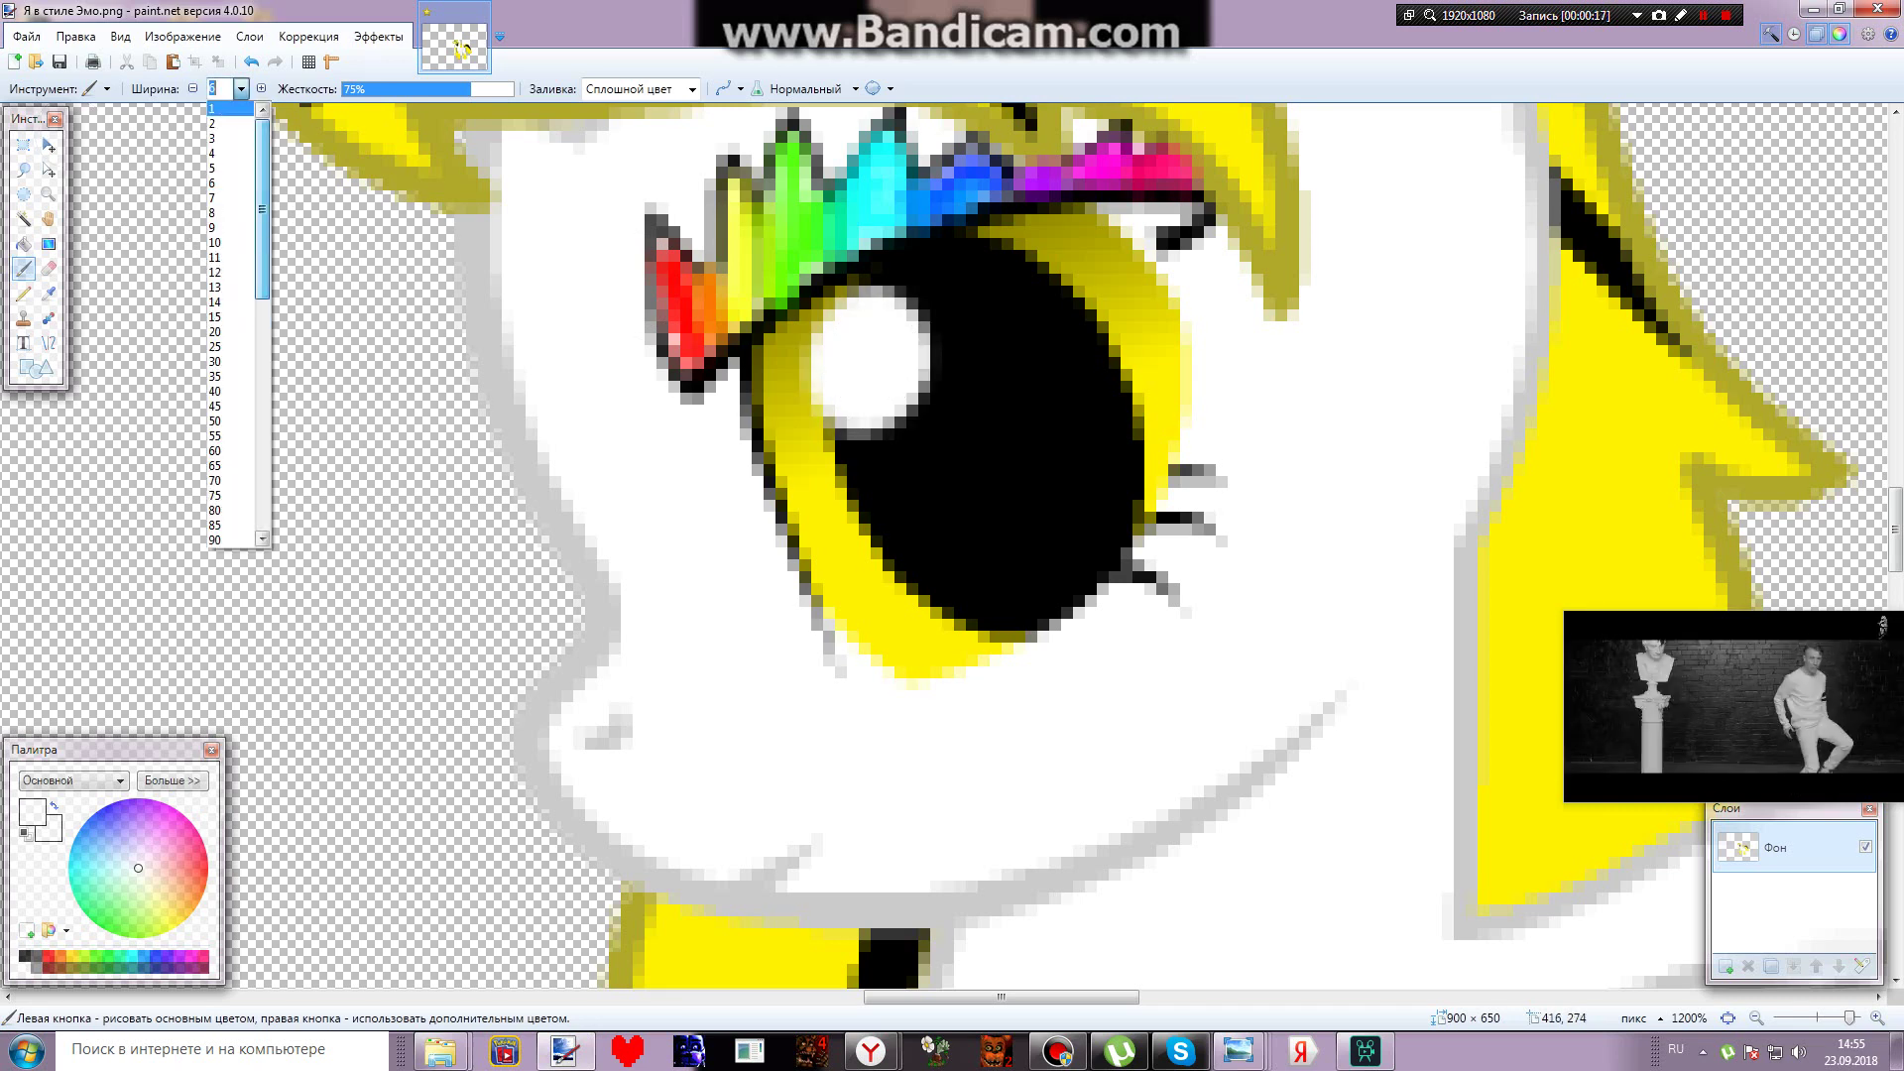
pyautogui.click(240, 88)
pyautogui.write('2')
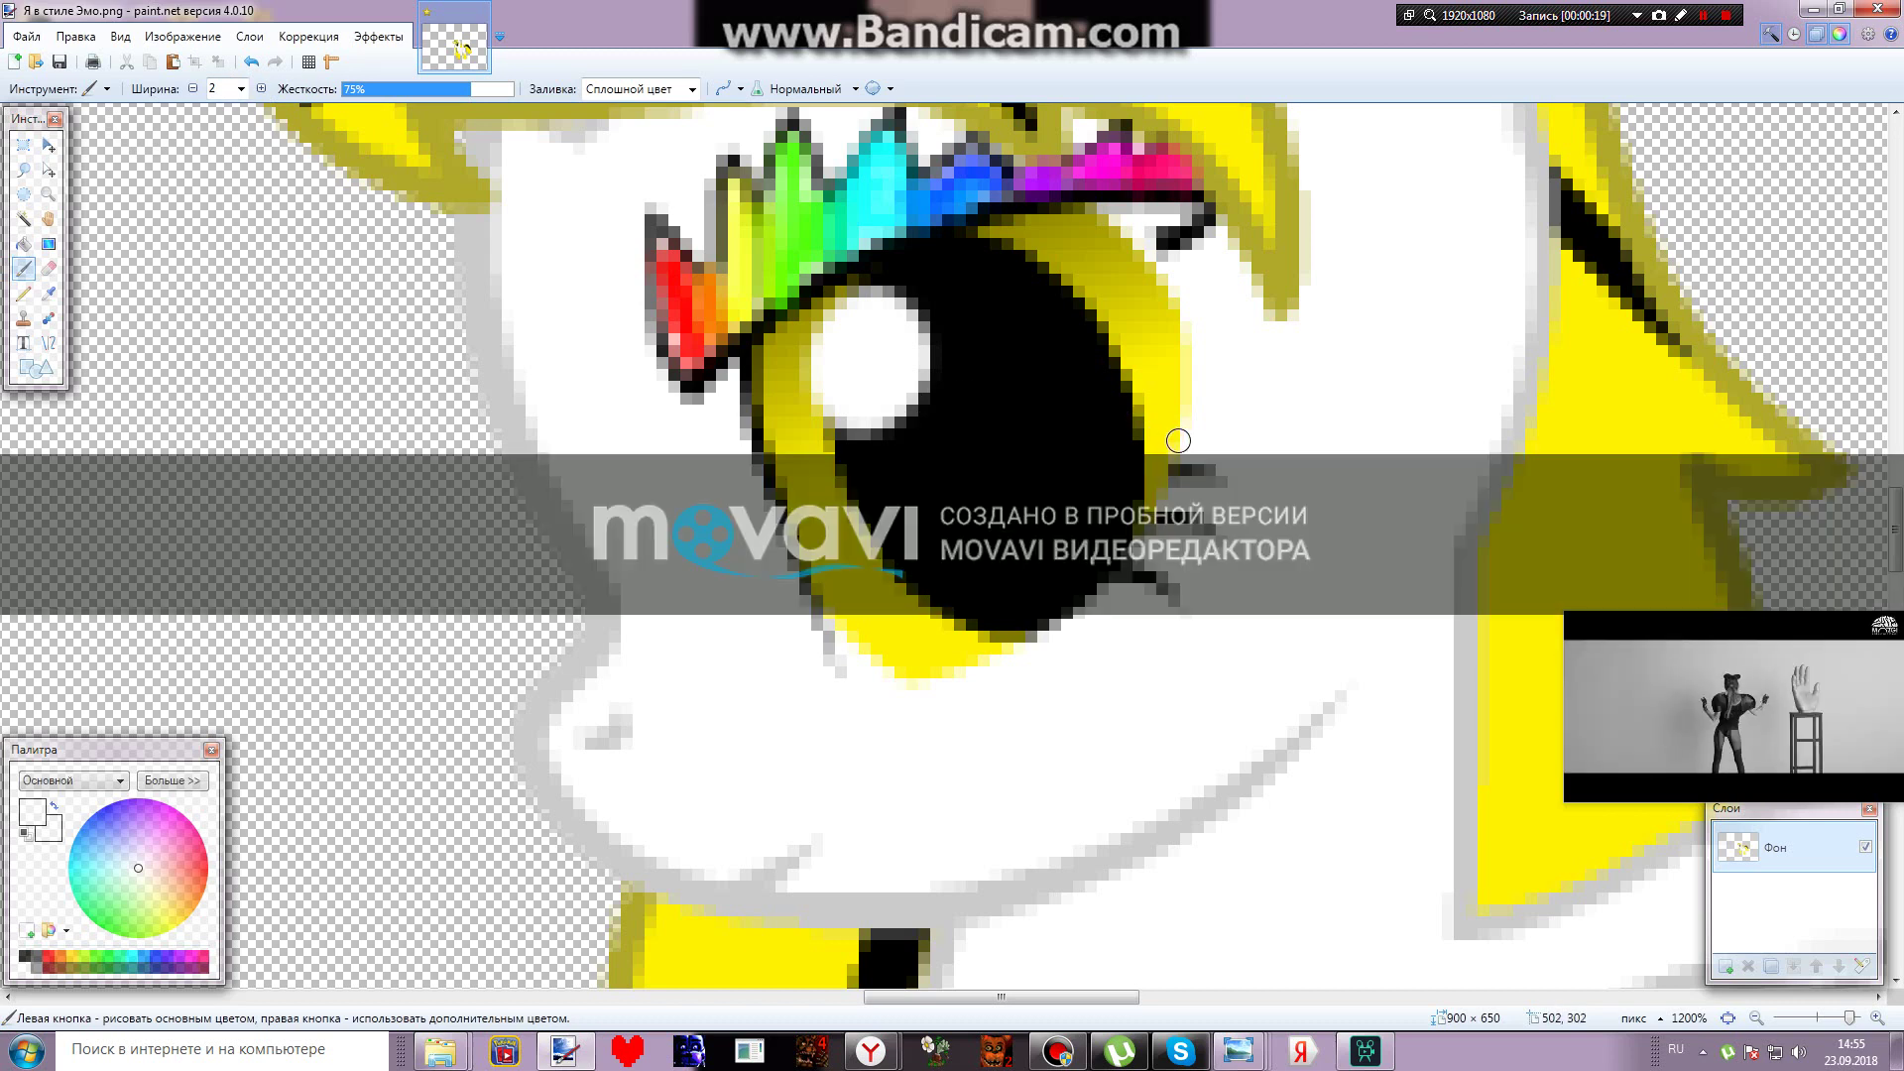
pyautogui.moveTo(1172, 444)
pyautogui.mouseDown()
pyautogui.moveTo(1081, 414)
pyautogui.moveTo(1135, 510)
pyautogui.moveTo(1141, 455)
pyautogui.moveTo(1116, 464)
pyautogui.moveTo(1117, 438)
pyautogui.mouseUp()
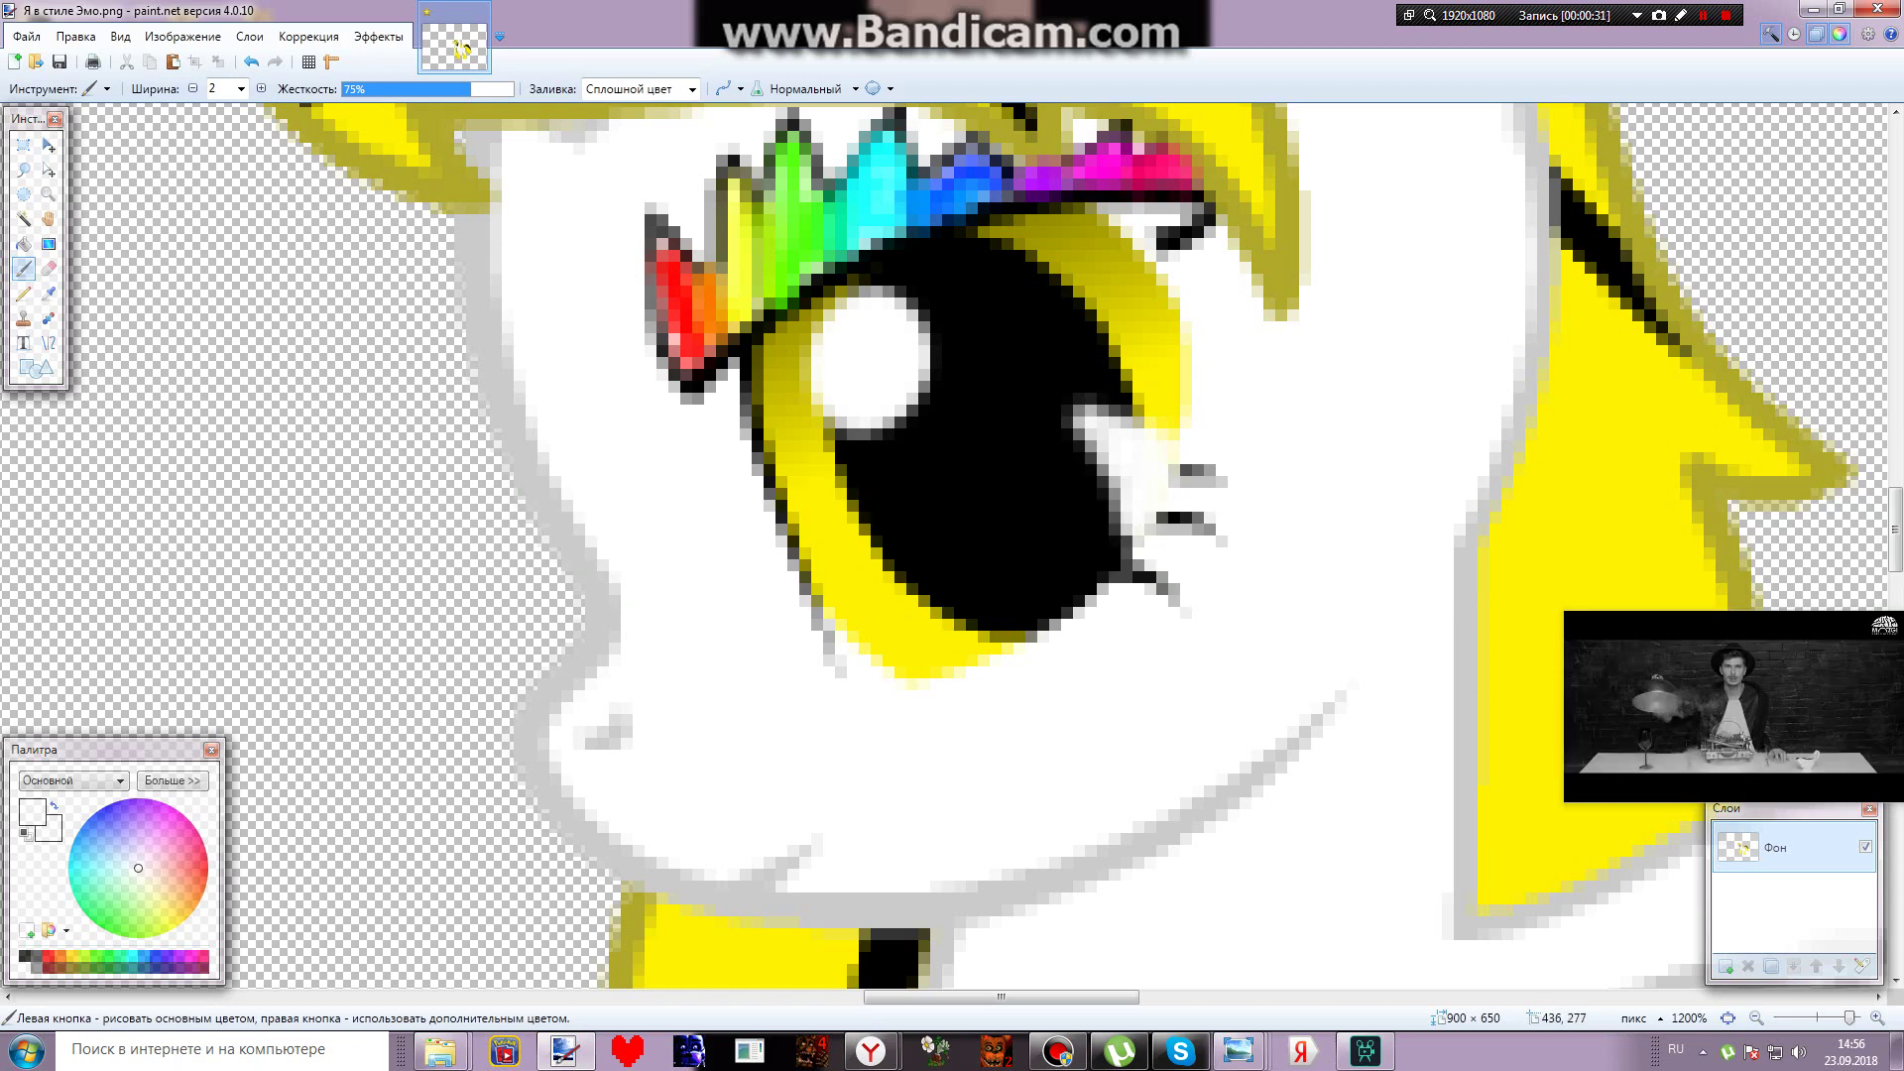
# Add a small round white highlight in the lower part of the pupil with a brush width of 3
pyautogui.click(240, 88)
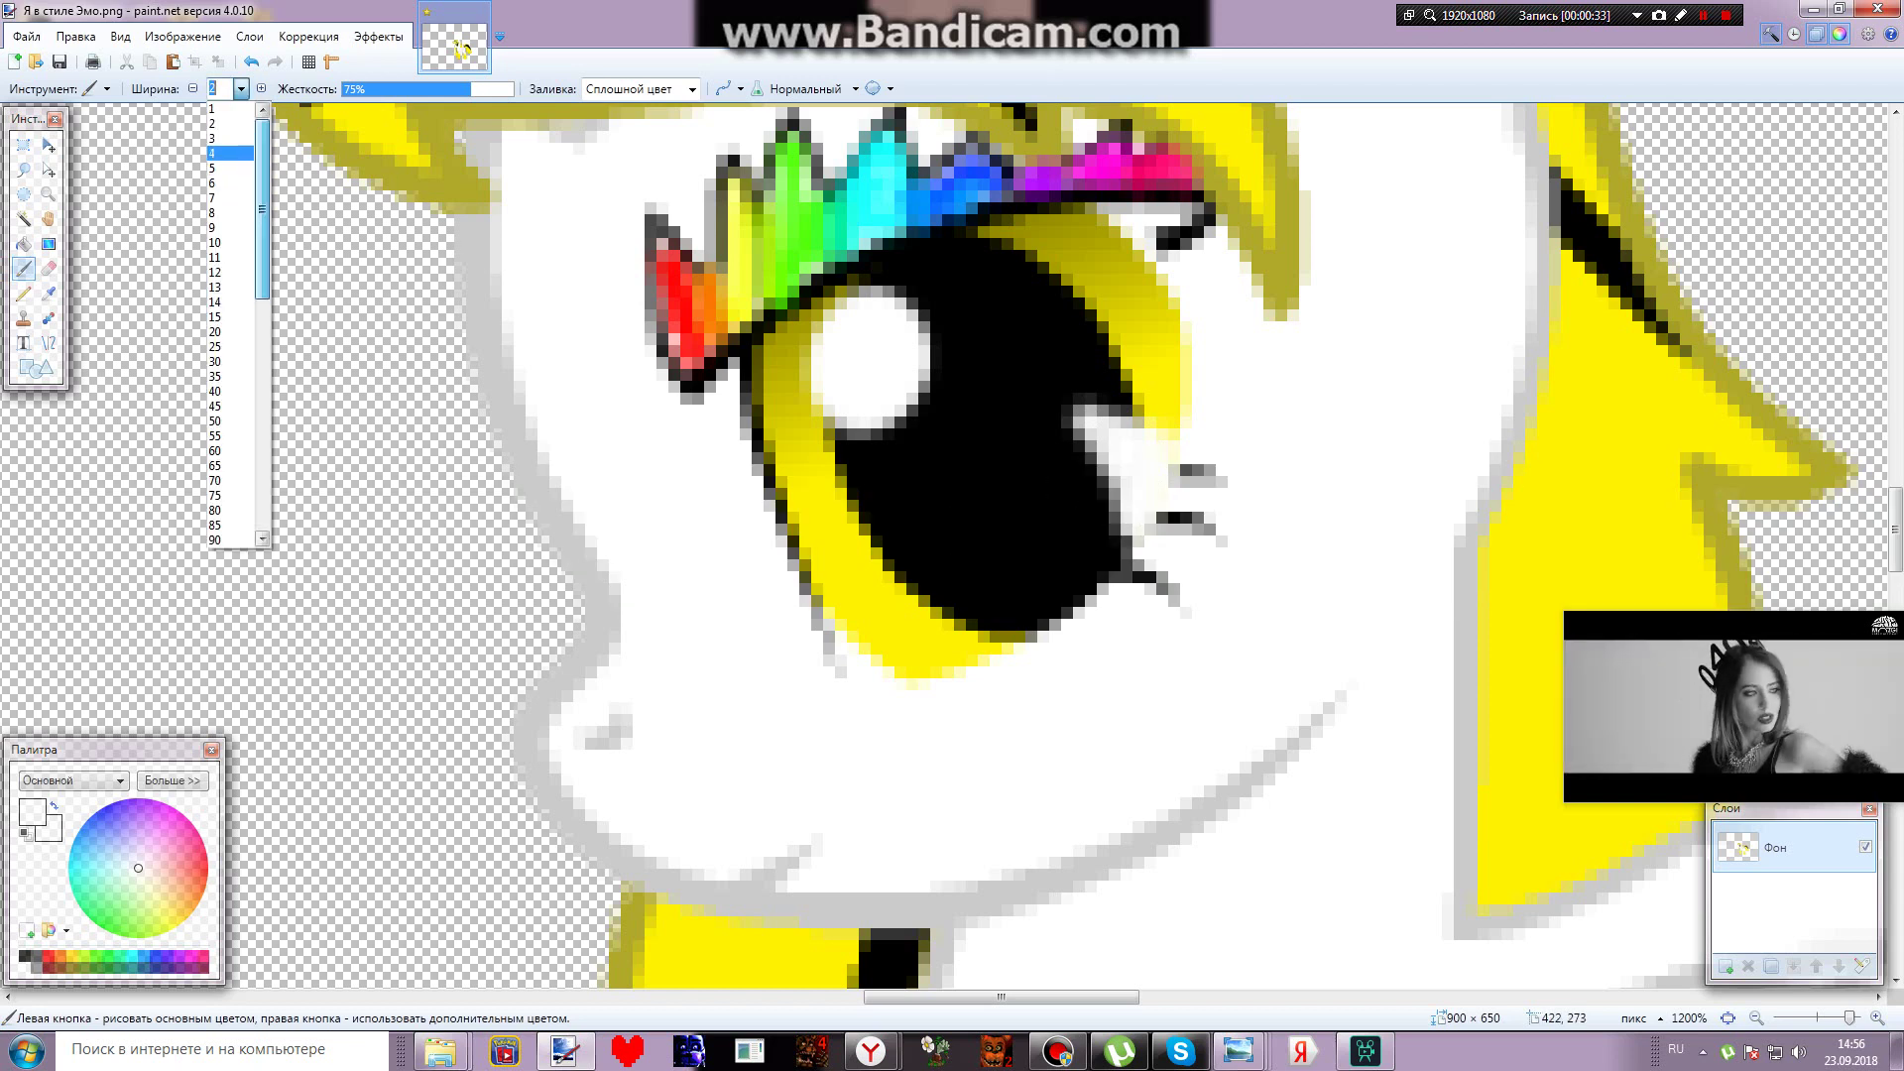
pyautogui.click(227, 138)
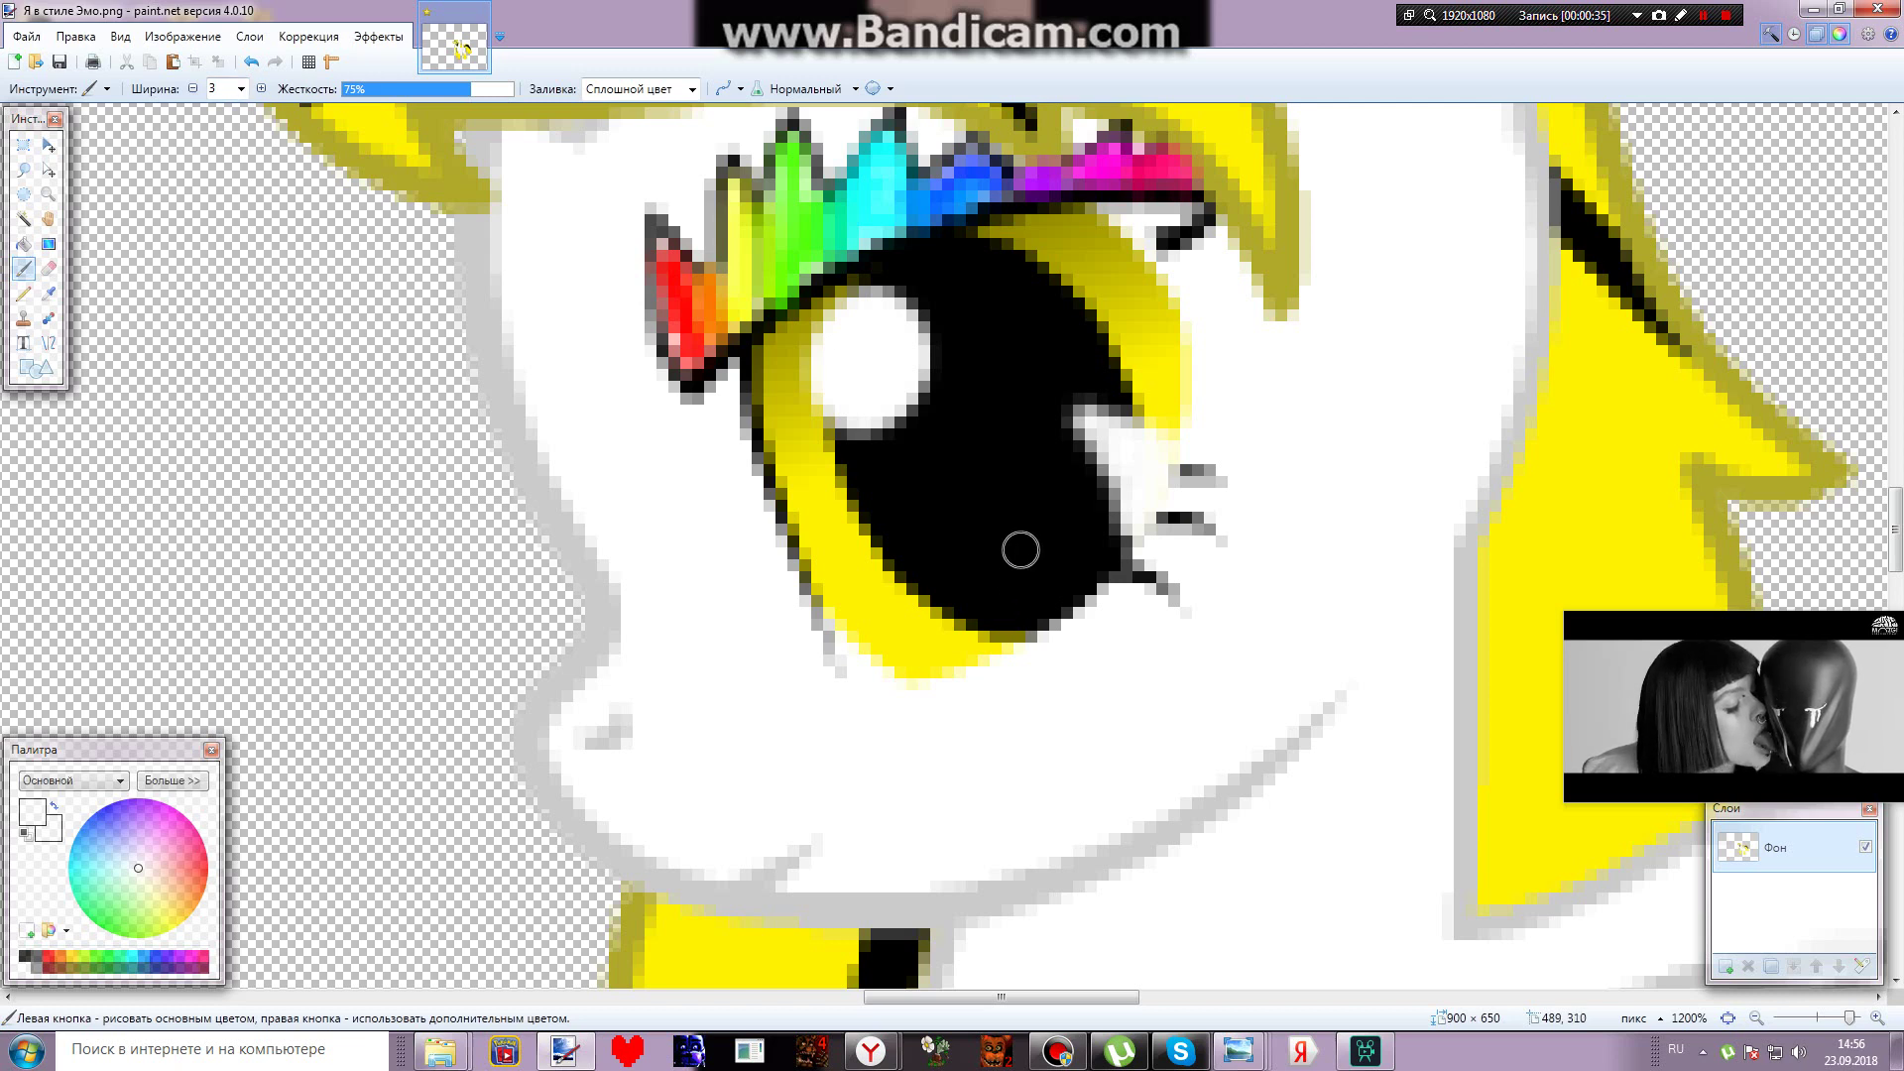
pyautogui.moveTo(1025, 527)
pyautogui.mouseDown()
pyautogui.moveTo(1014, 541)
pyautogui.moveTo(1037, 530)
pyautogui.moveTo(1039, 548)
pyautogui.mouseUp()
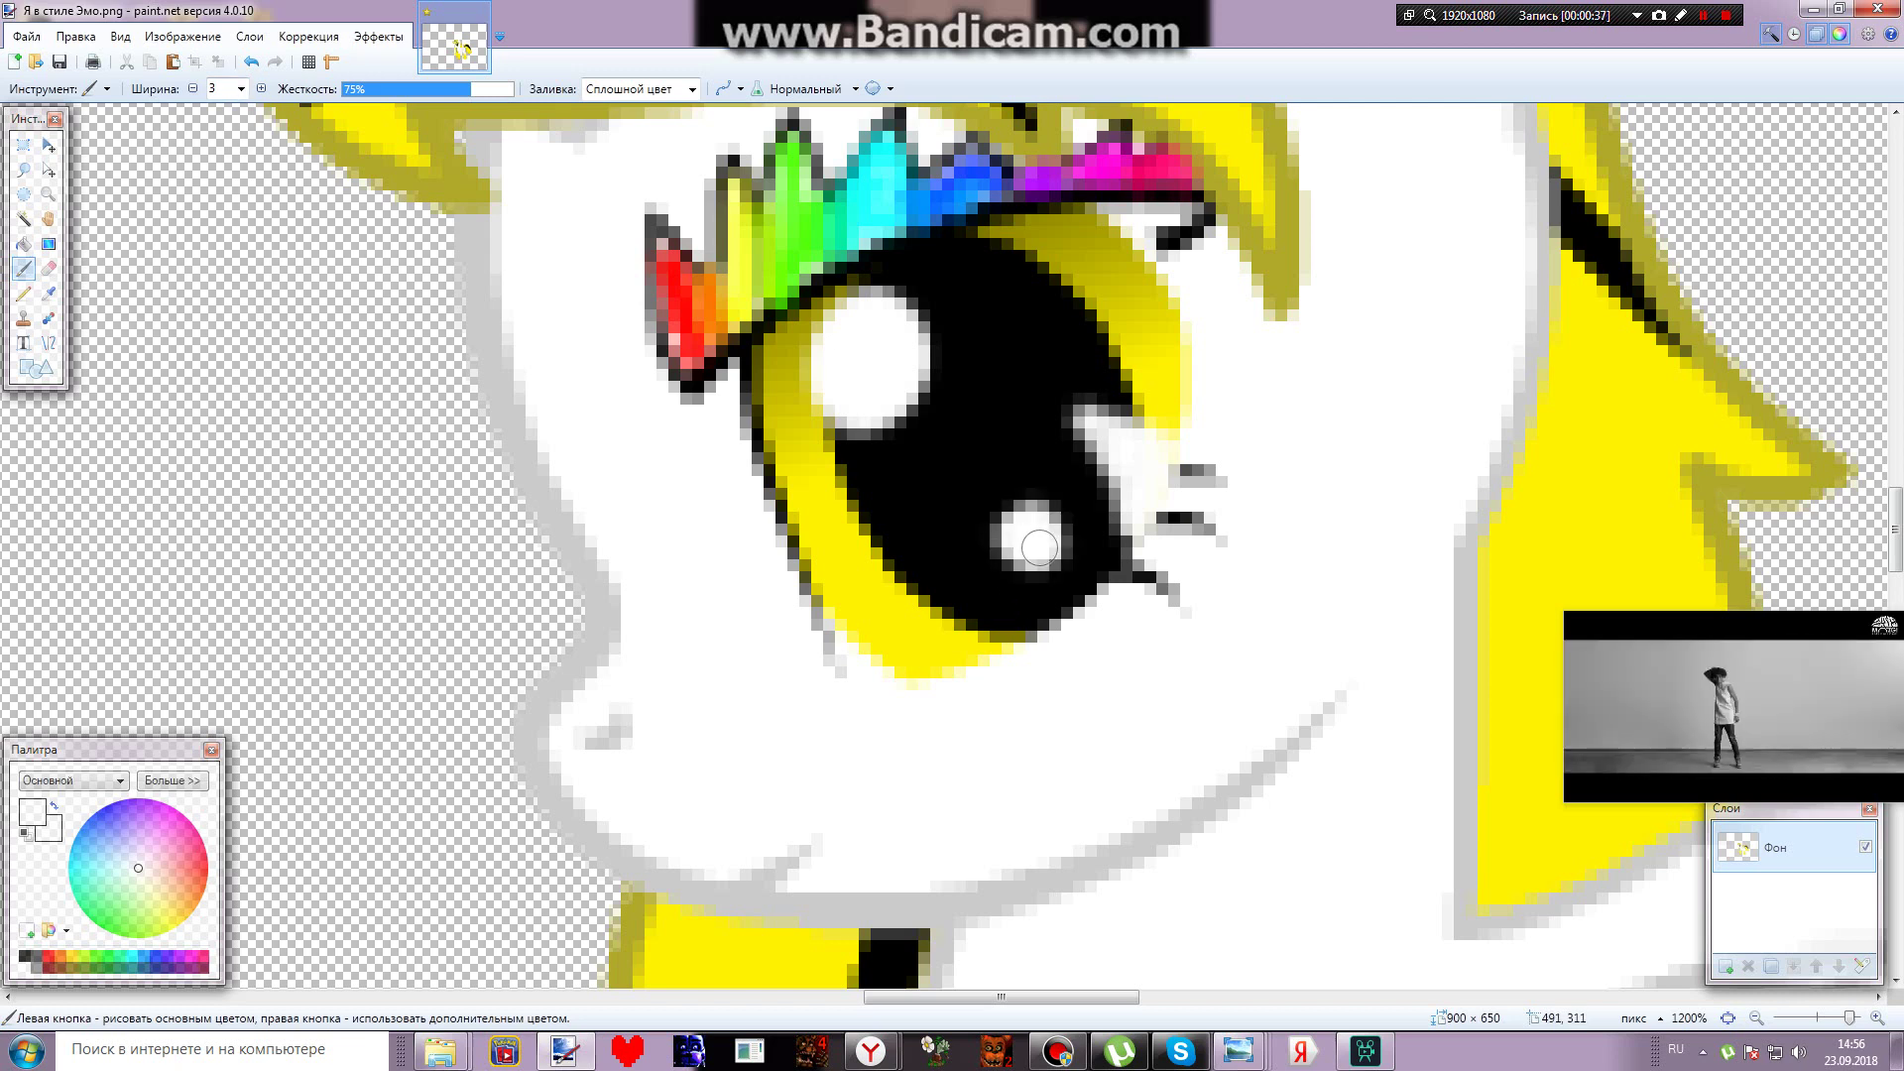
# Paint over the pony's nostril and small mouth line in white
pyautogui.scroll(3, 982, 327)
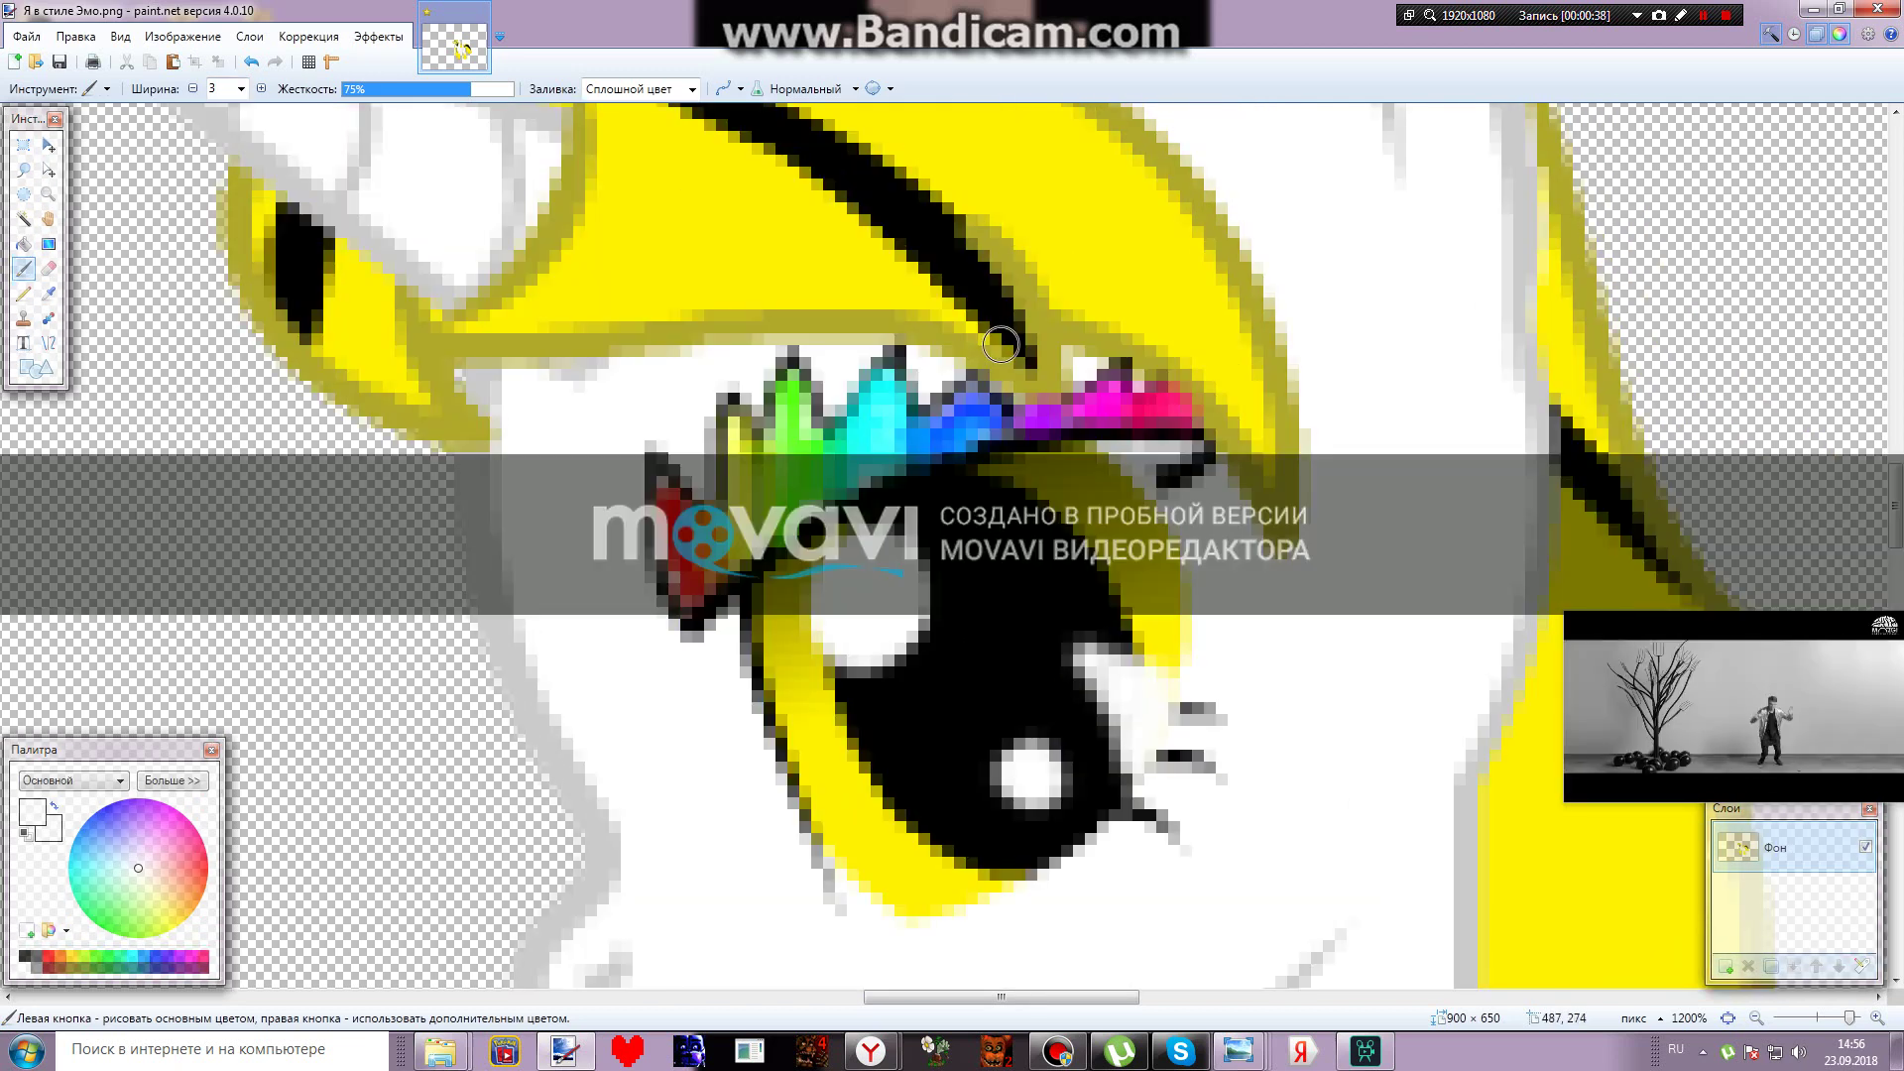
pyautogui.scroll(-5, 1001, 344)
pyautogui.scroll(-6, 982, 367)
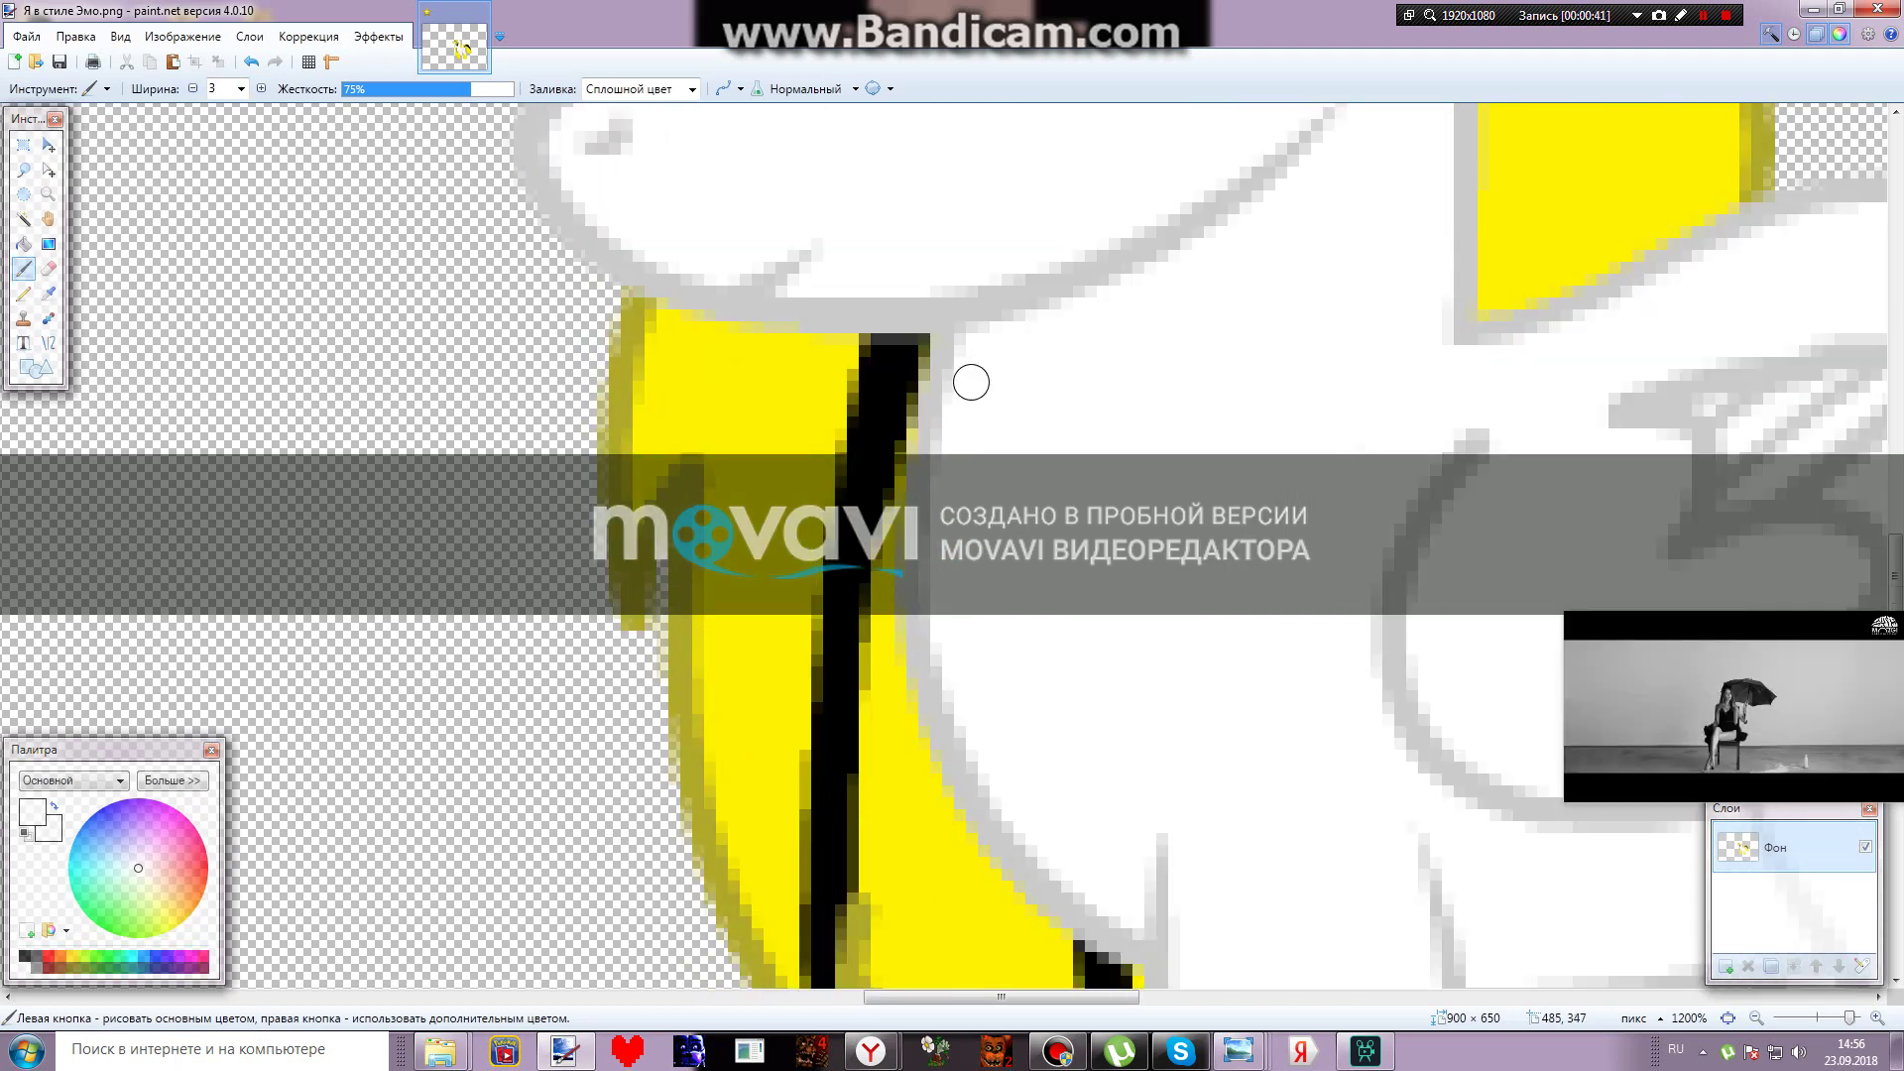
pyautogui.scroll(3, 892, 381)
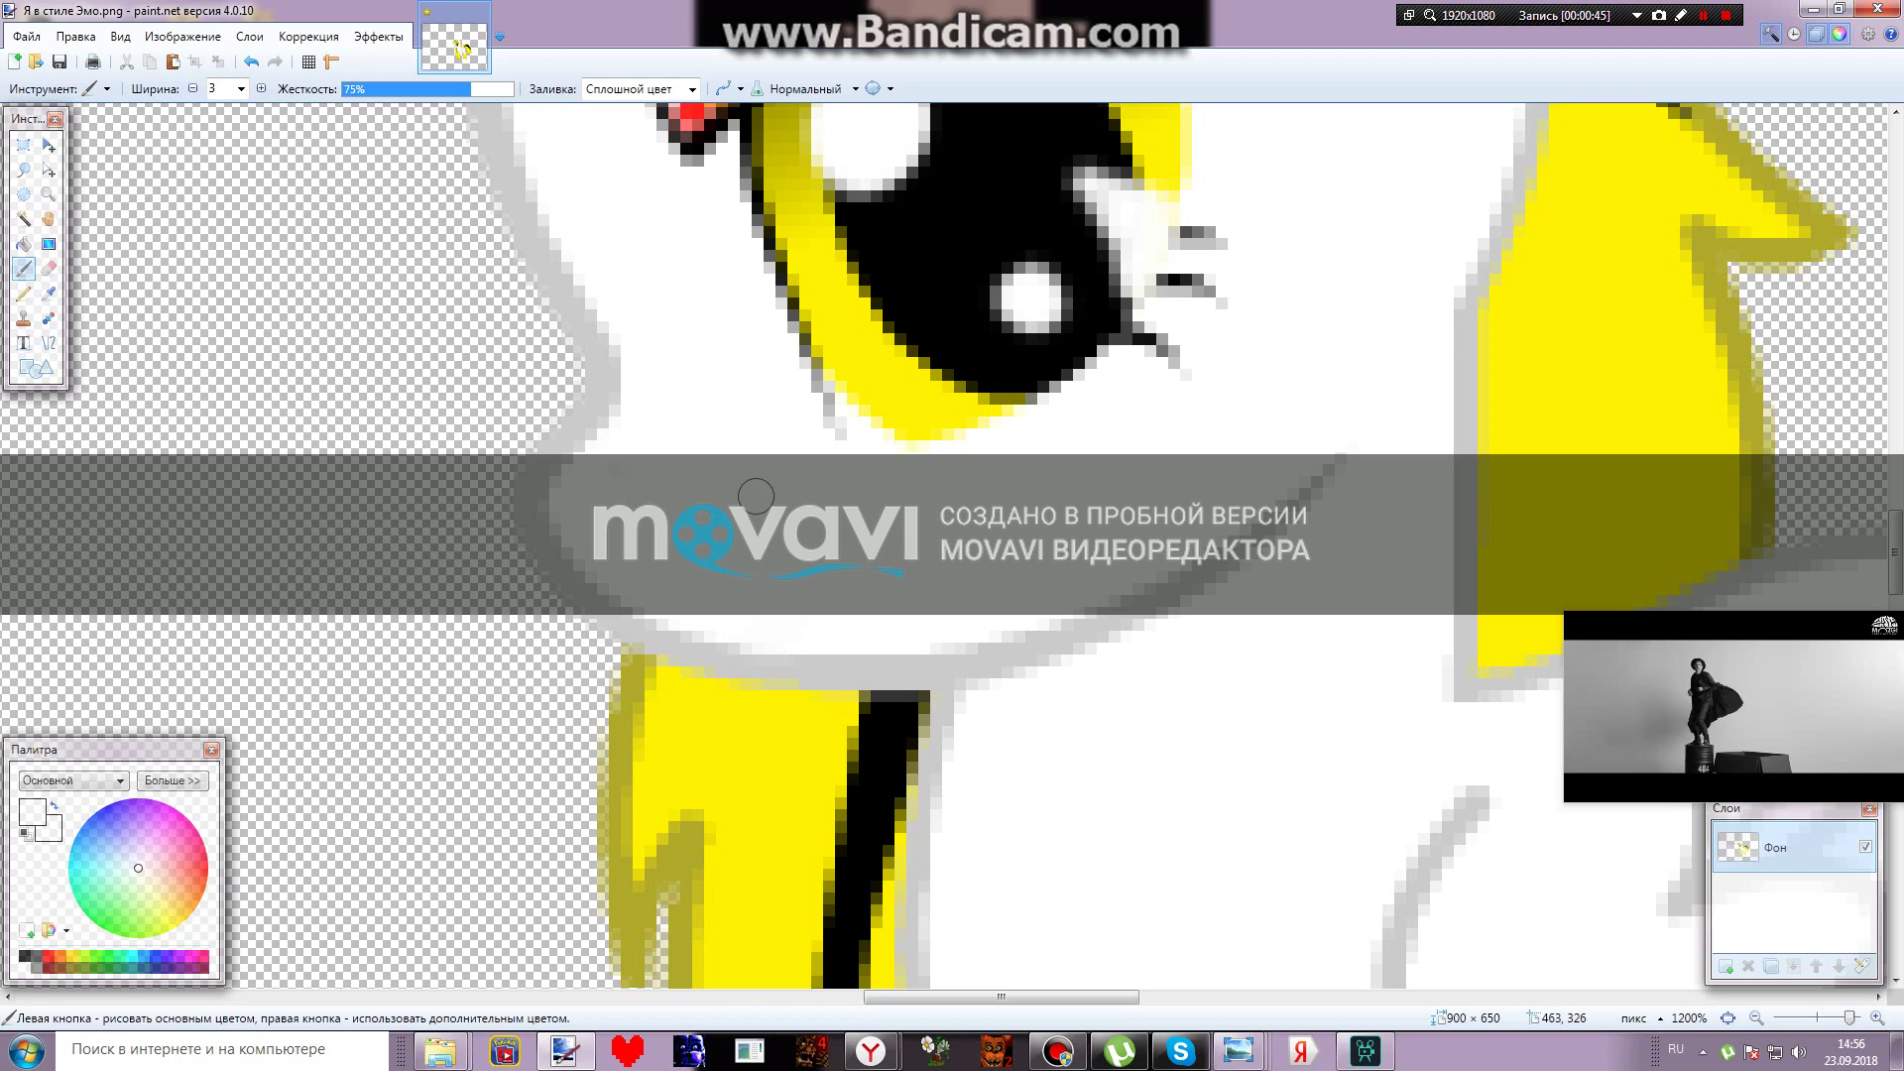
# Draw a short curved nose line and an upturned mouth line on the muzzle in the outline's light grey with a brush width of 2
pyautogui.click(48, 293)
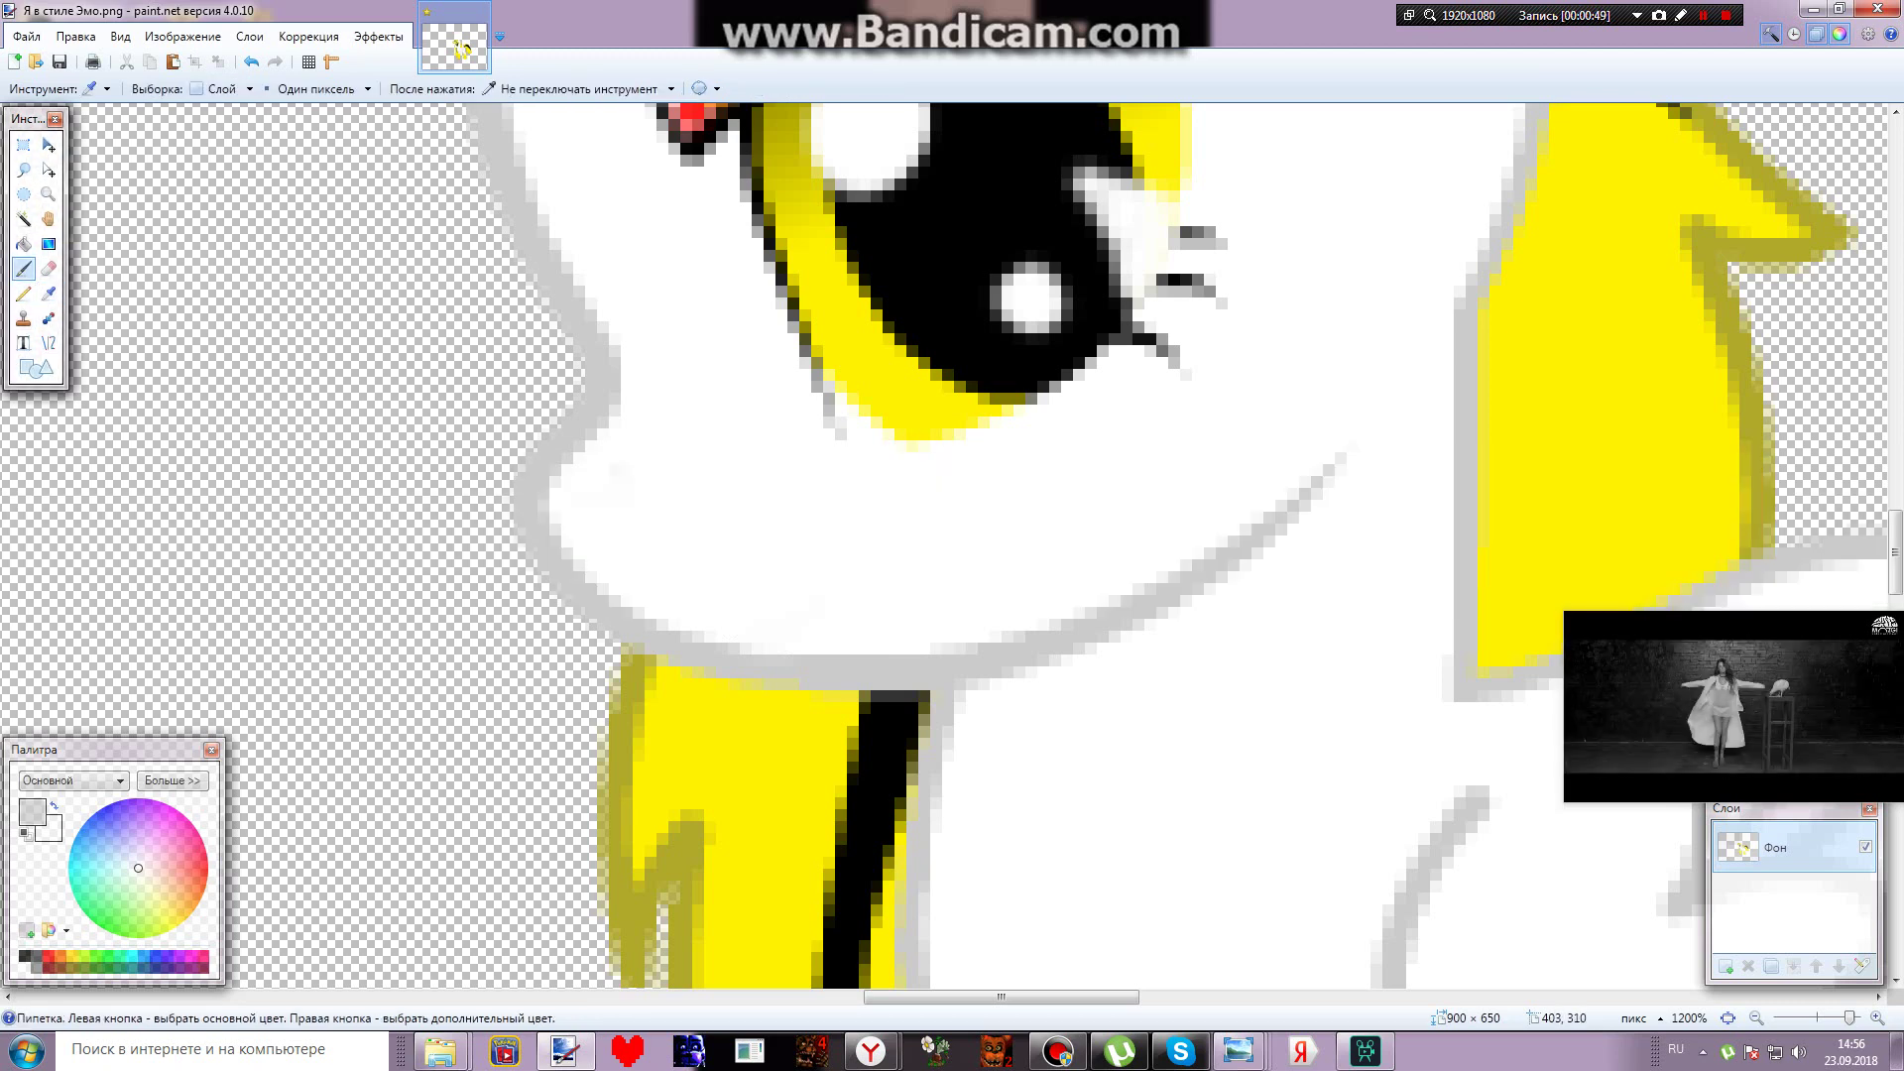
pyautogui.click(24, 268)
pyautogui.click(240, 88)
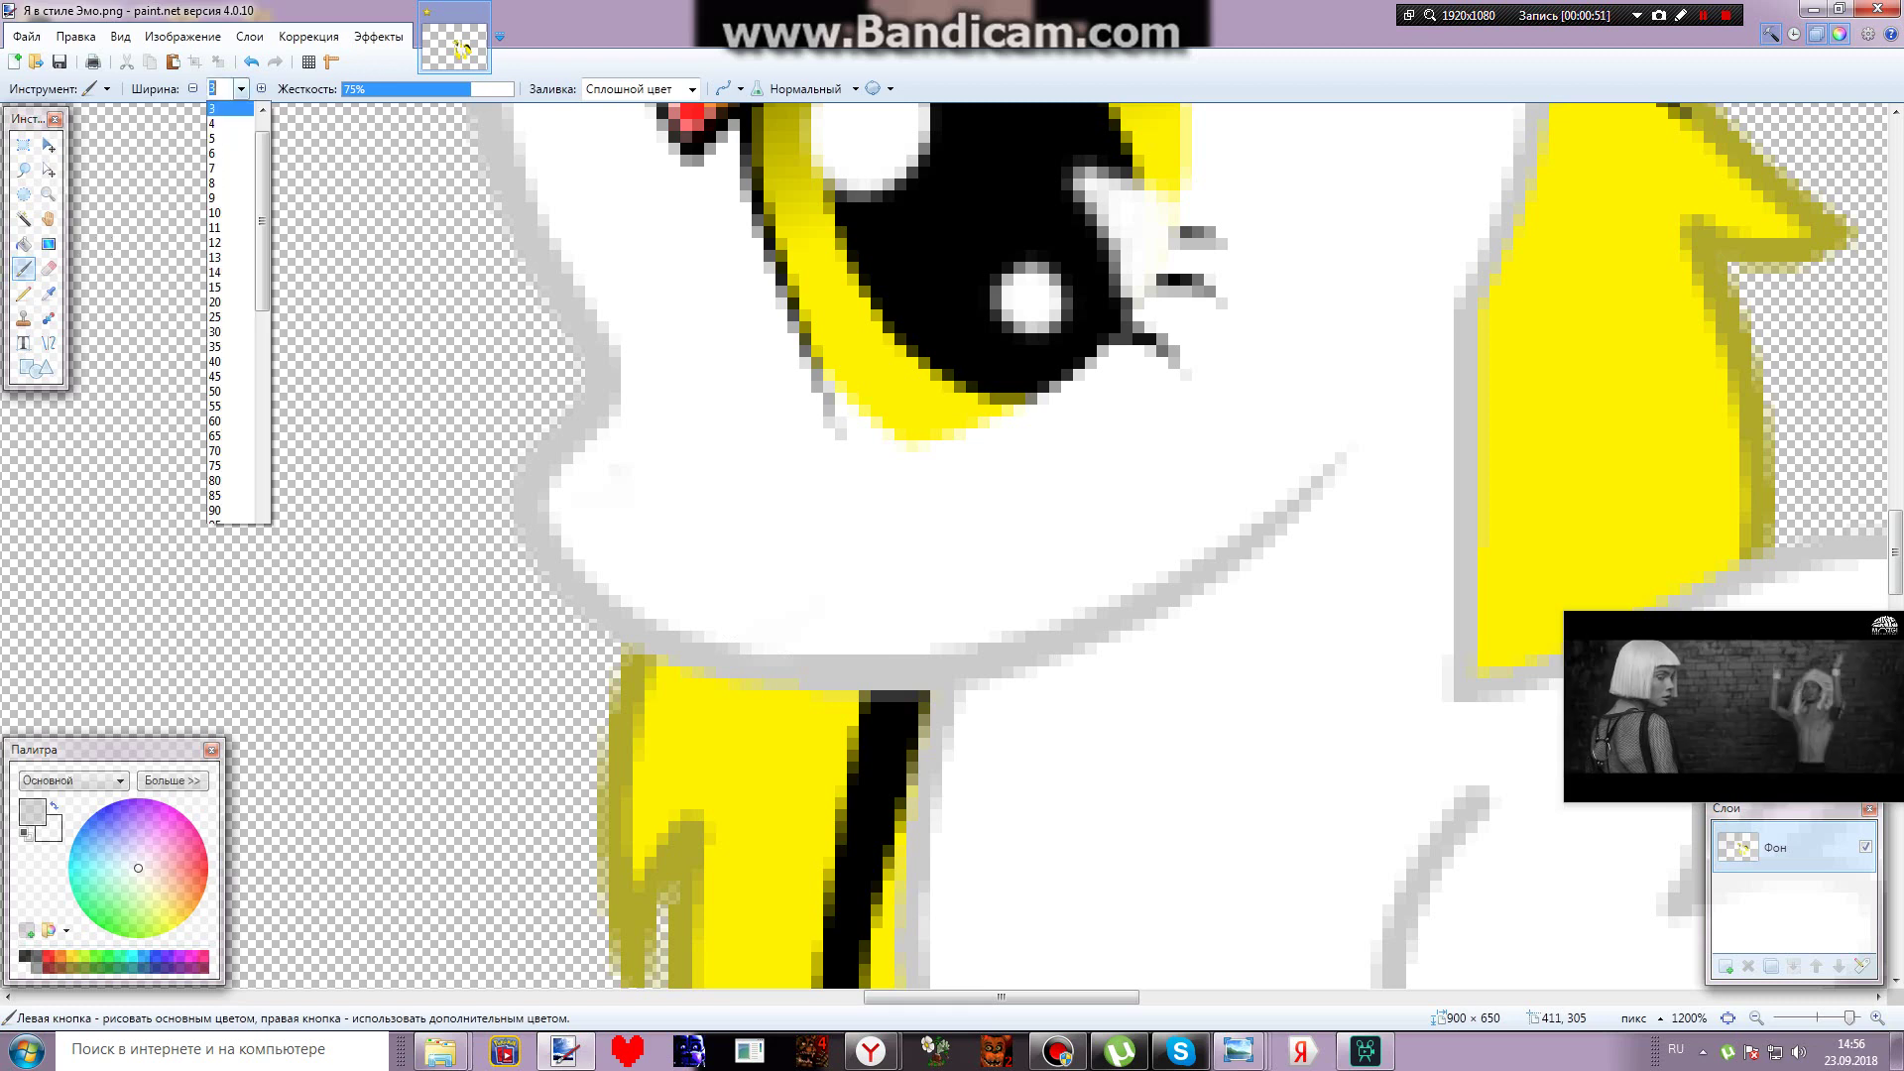
pyautogui.click(213, 123)
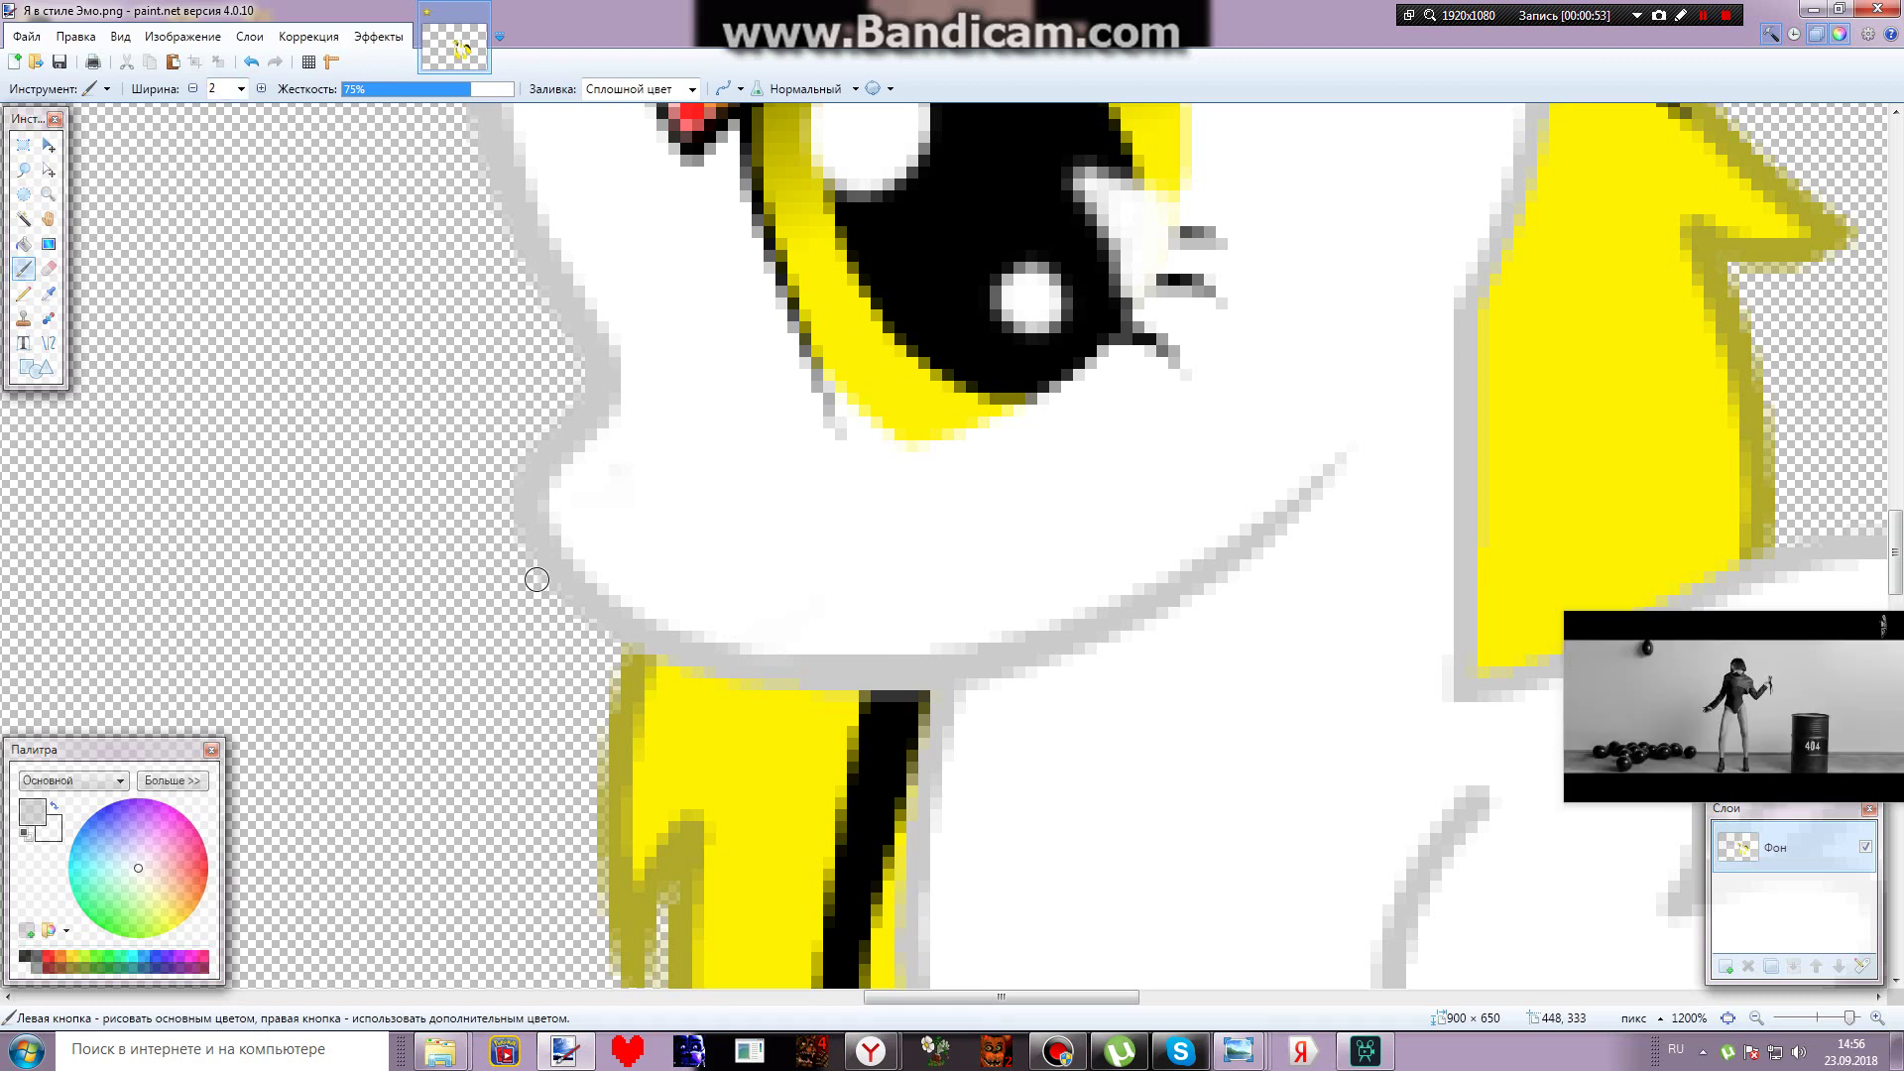
pyautogui.moveTo(593, 570); pyautogui.dragTo(676, 514)
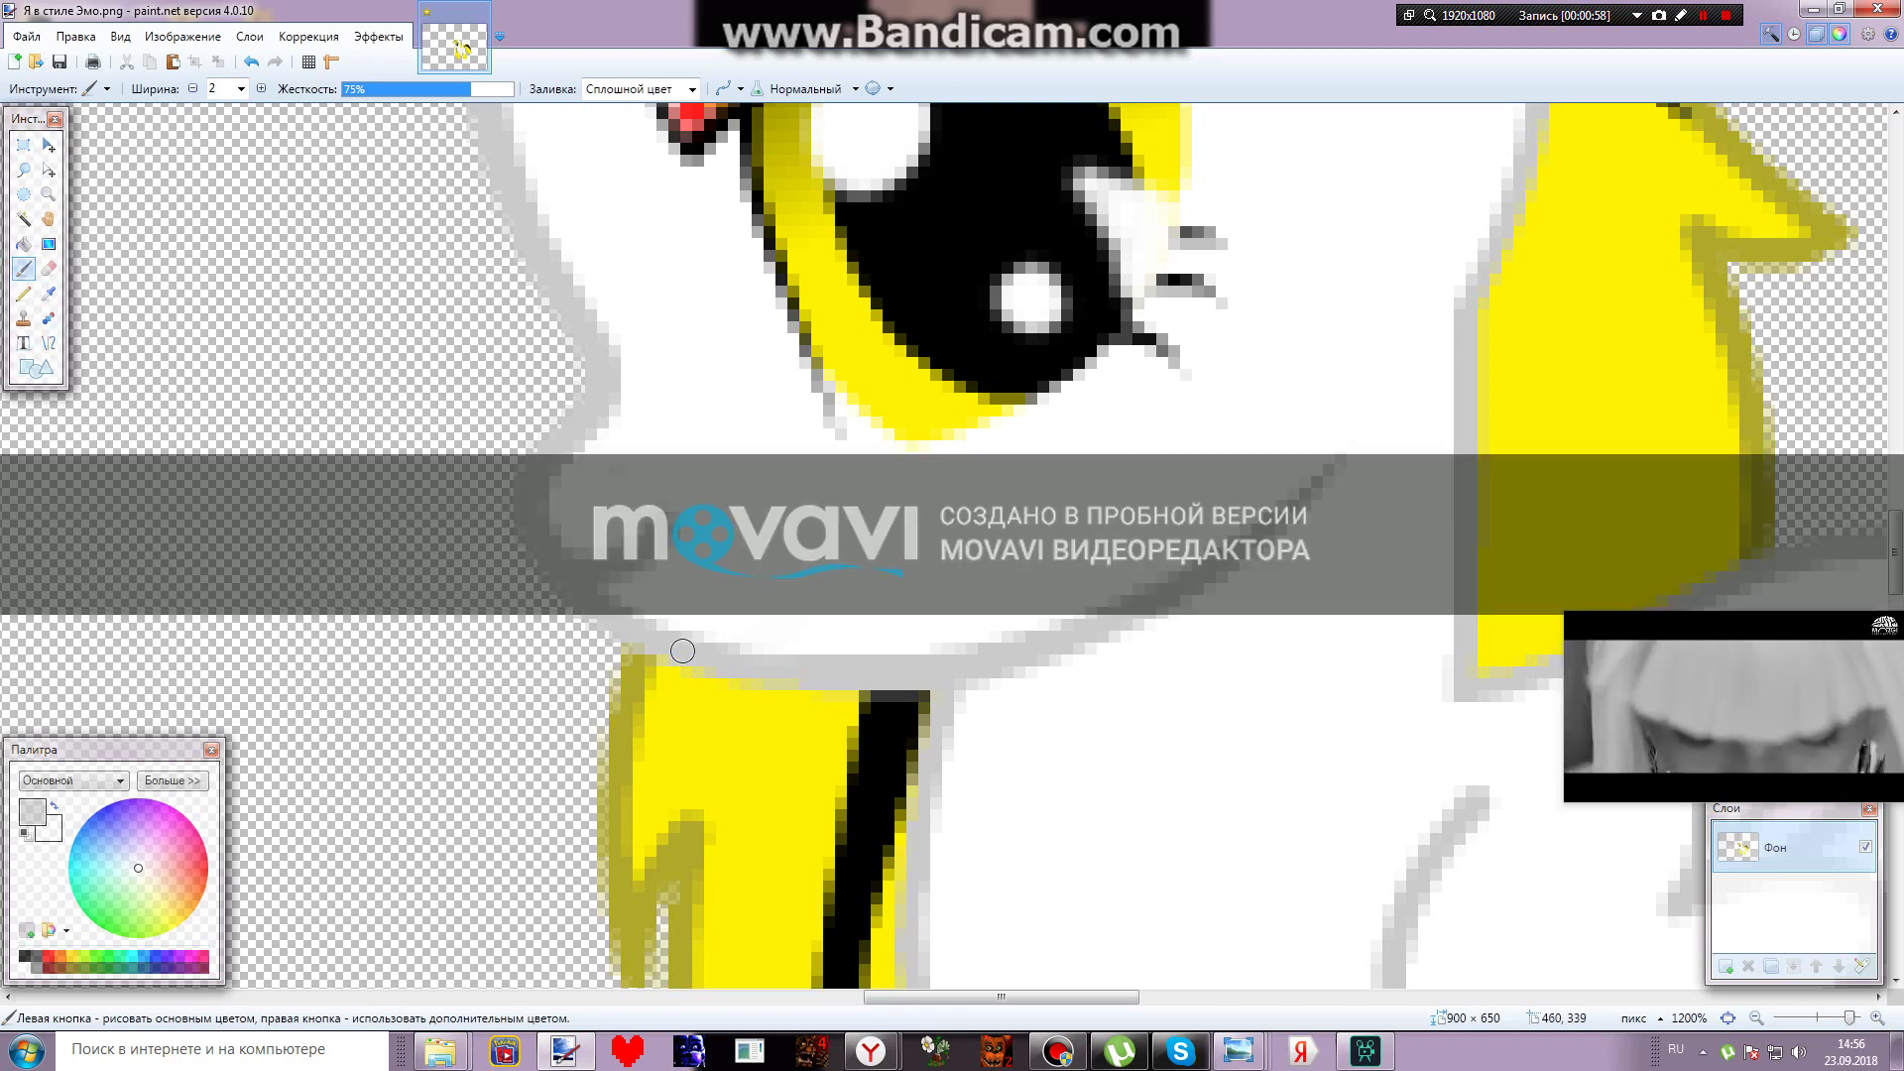
pyautogui.moveTo(765, 652); pyautogui.dragTo(901, 575)
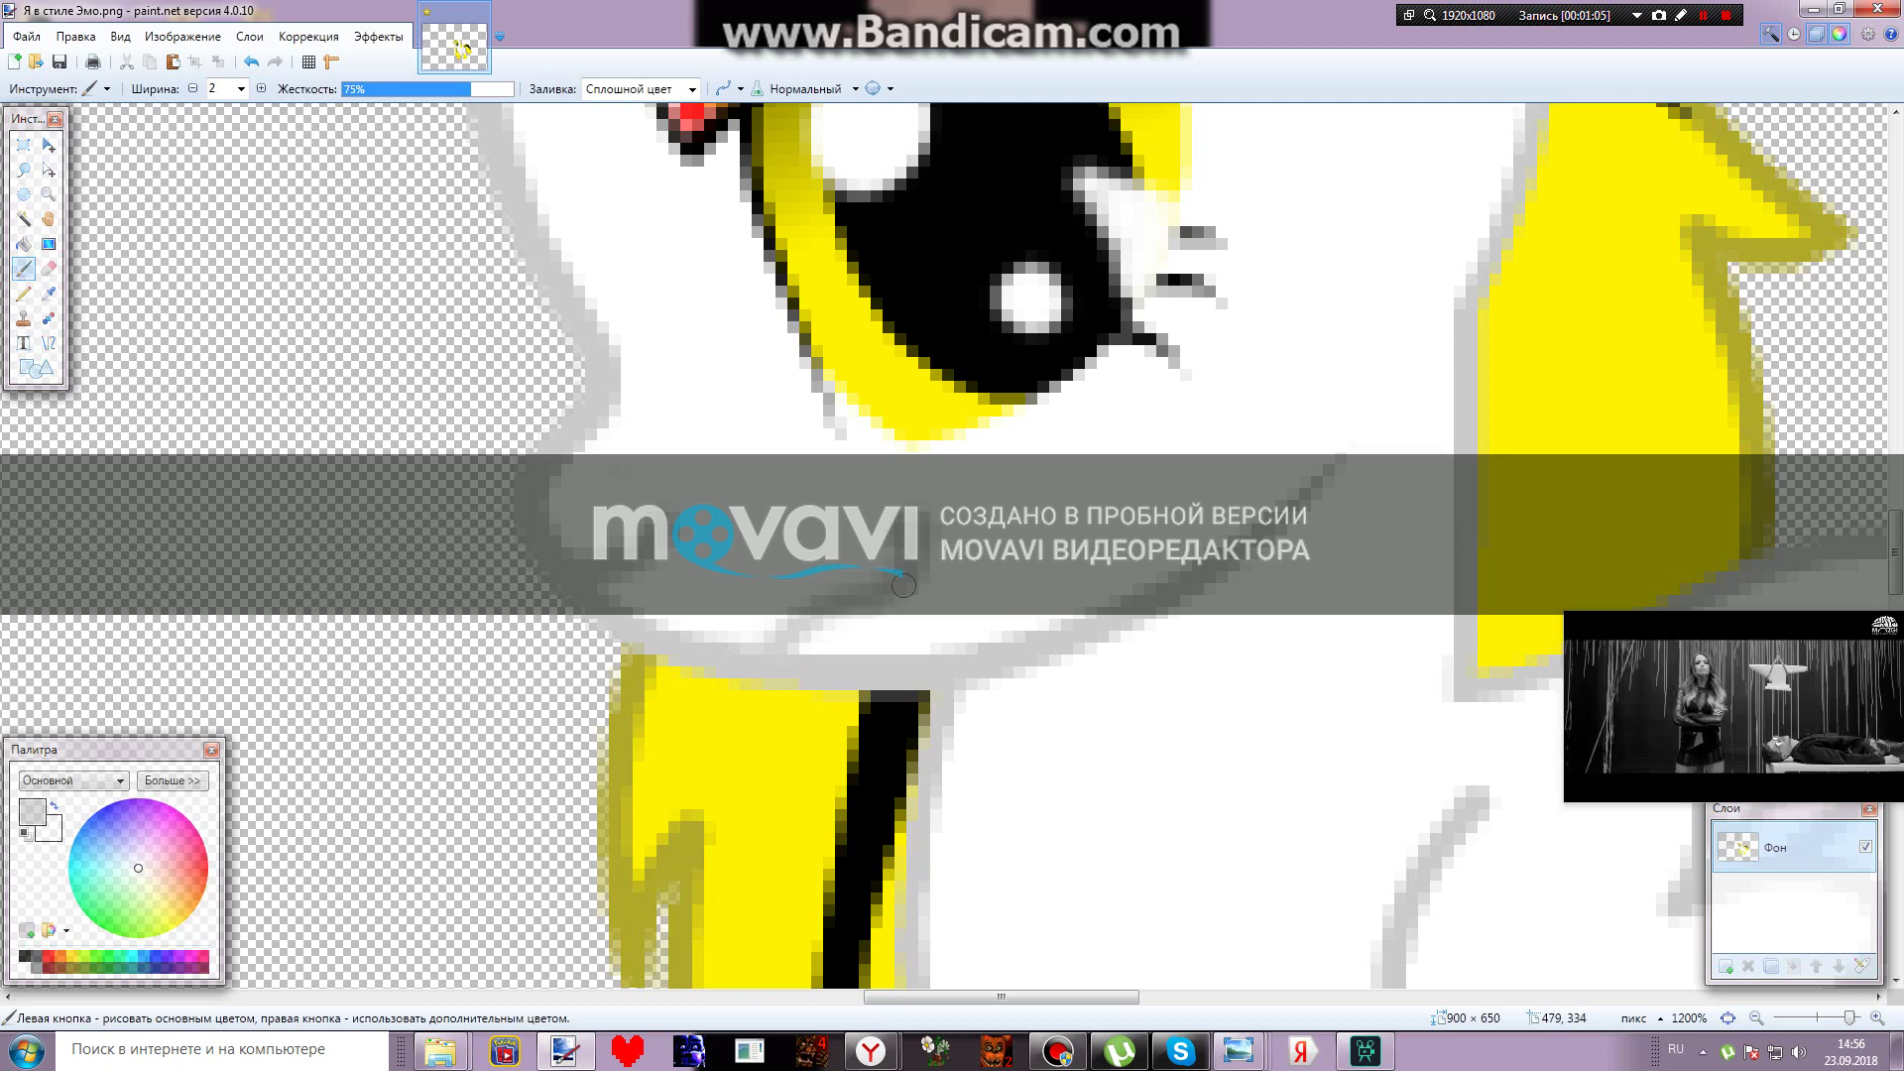
# Paint a dark grey necklace cord across the pony's neck, running from the hair behind the neck towards the chest
pyautogui.scroll(3, 1006, 385)
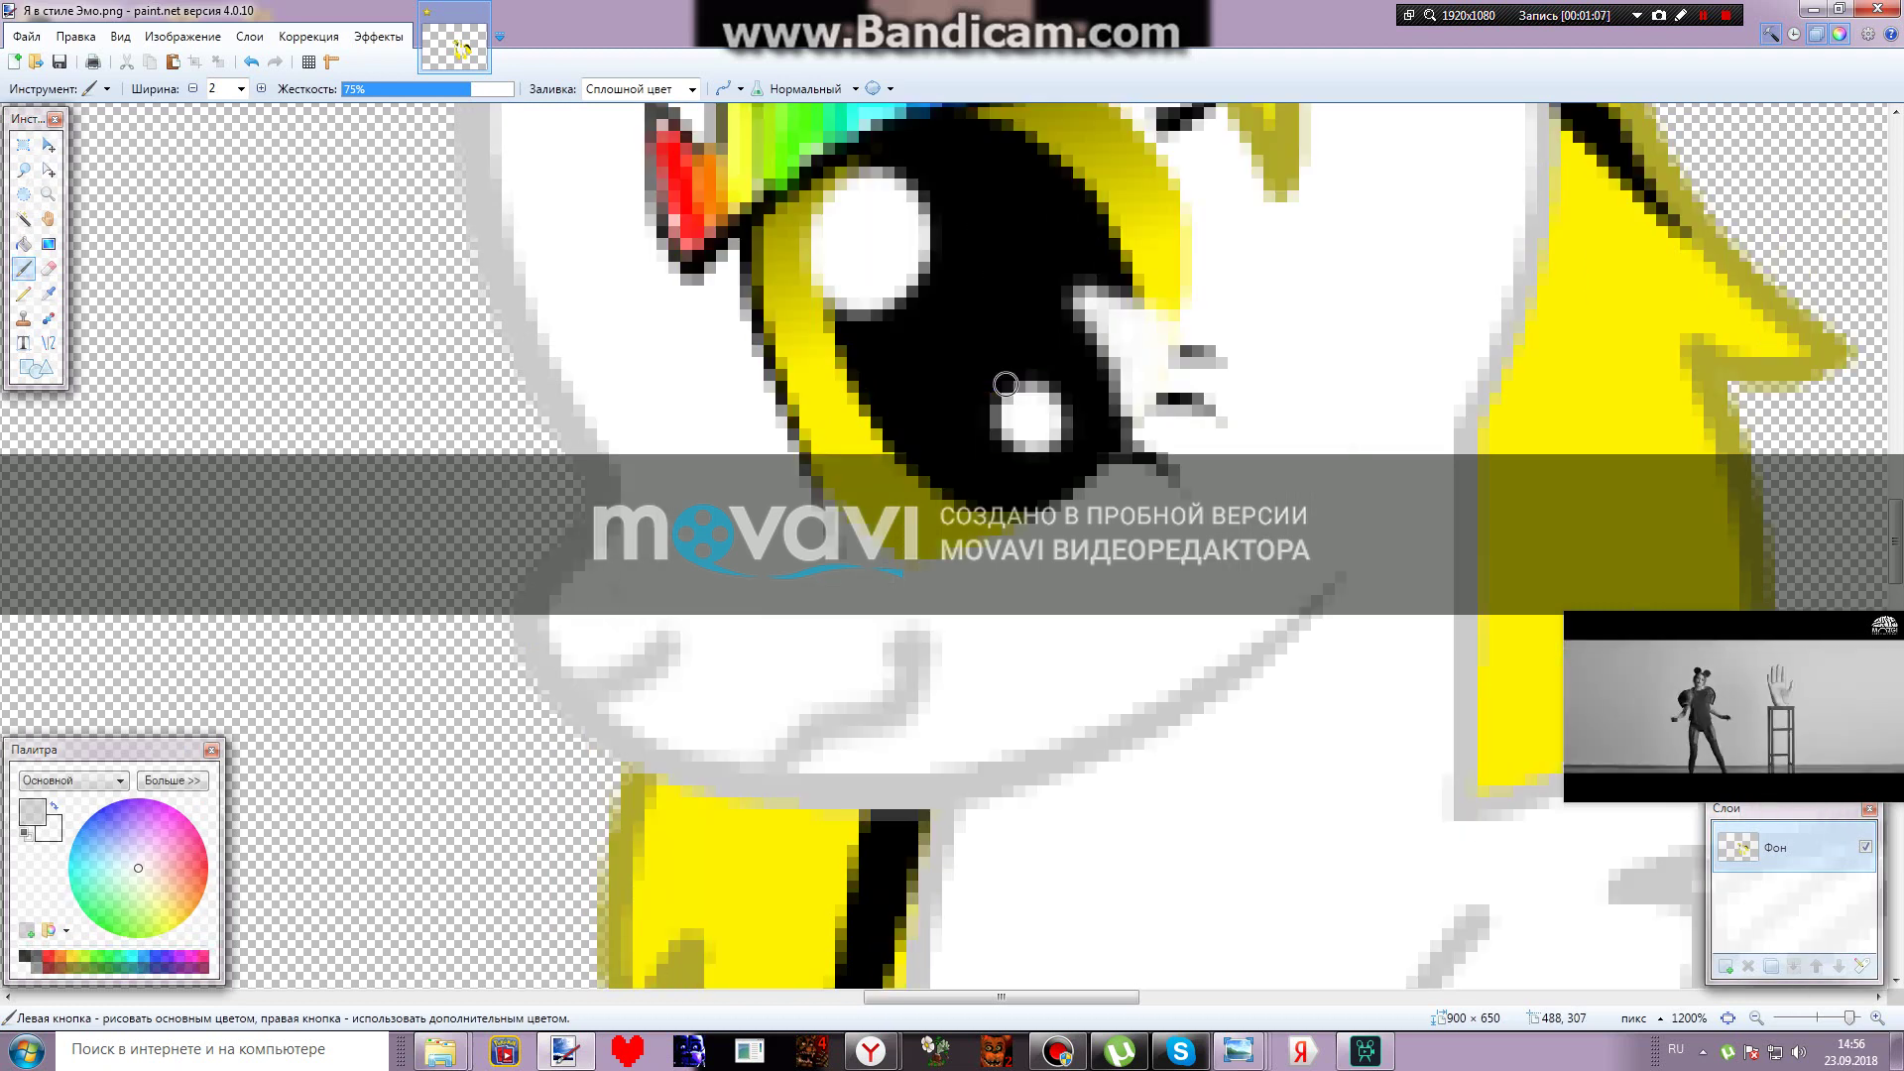
pyautogui.scroll(-2, 1006, 385)
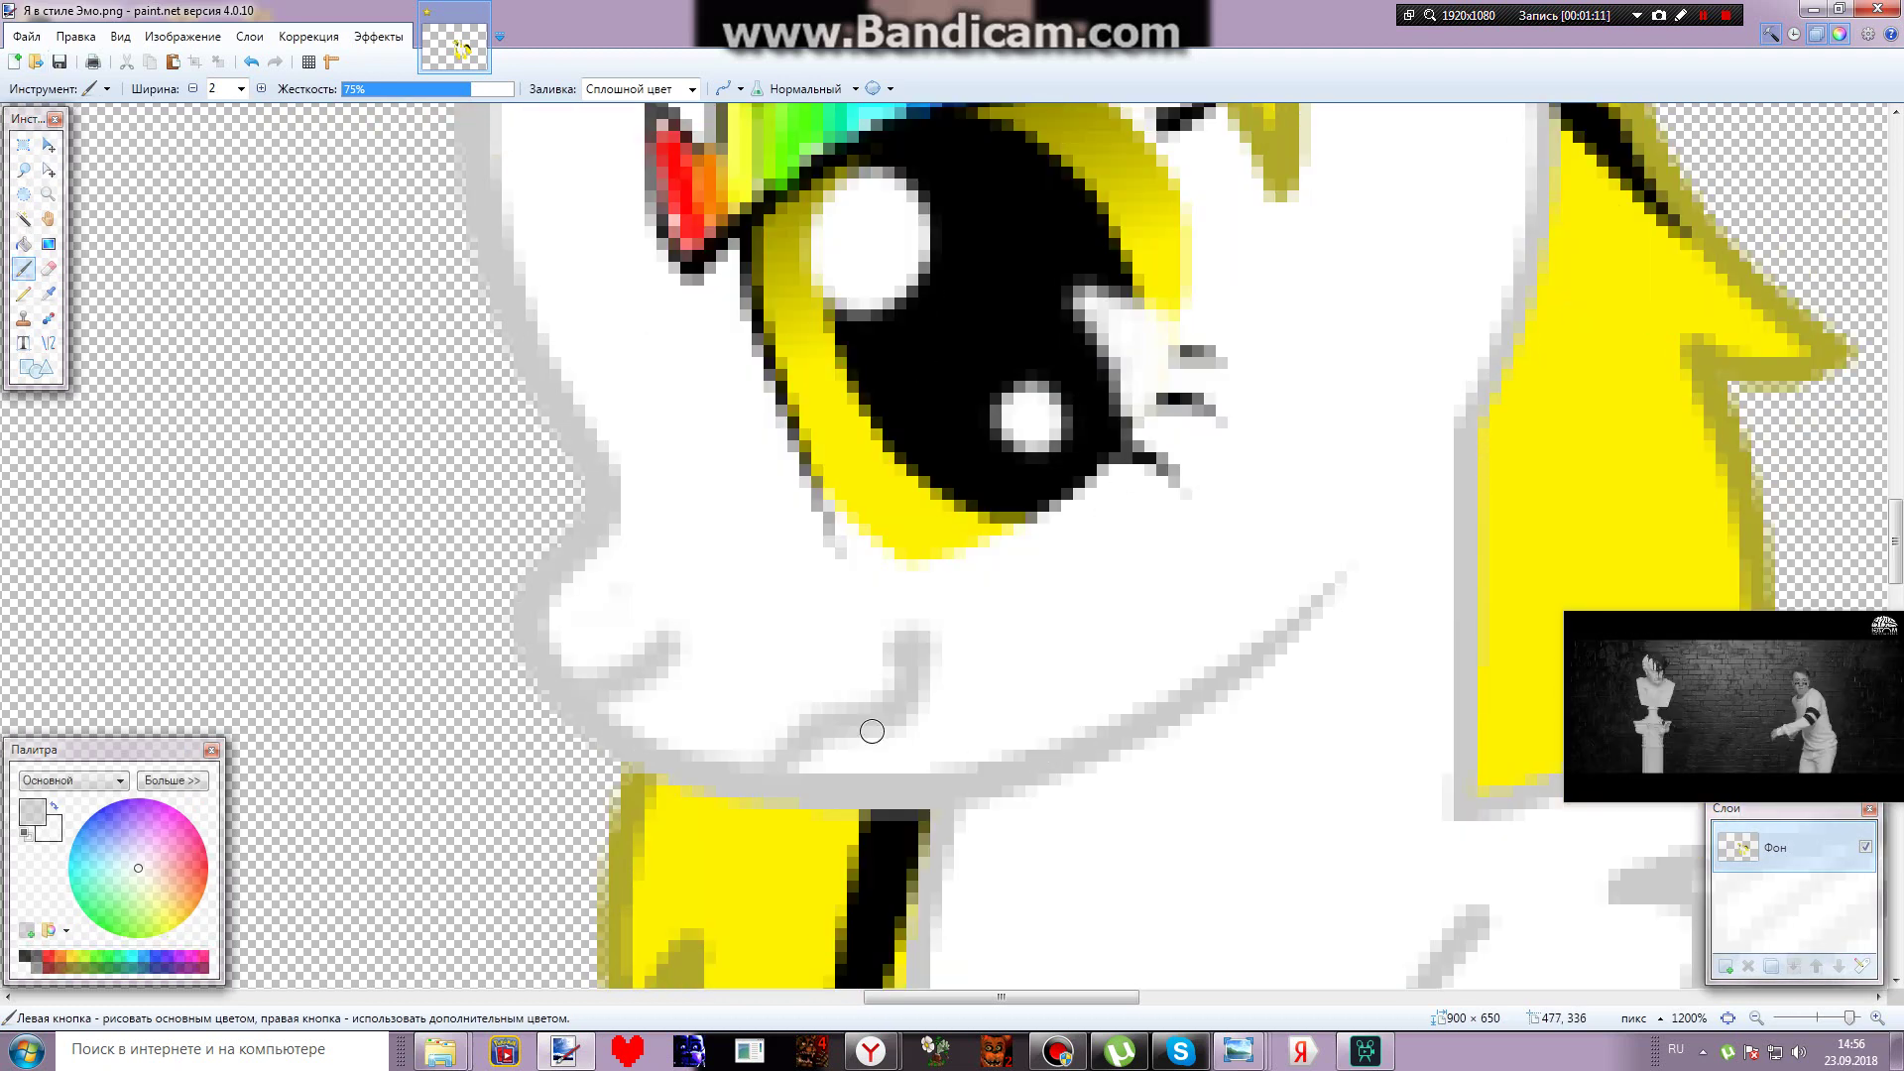
pyautogui.hscroll(3, 1027, 536)
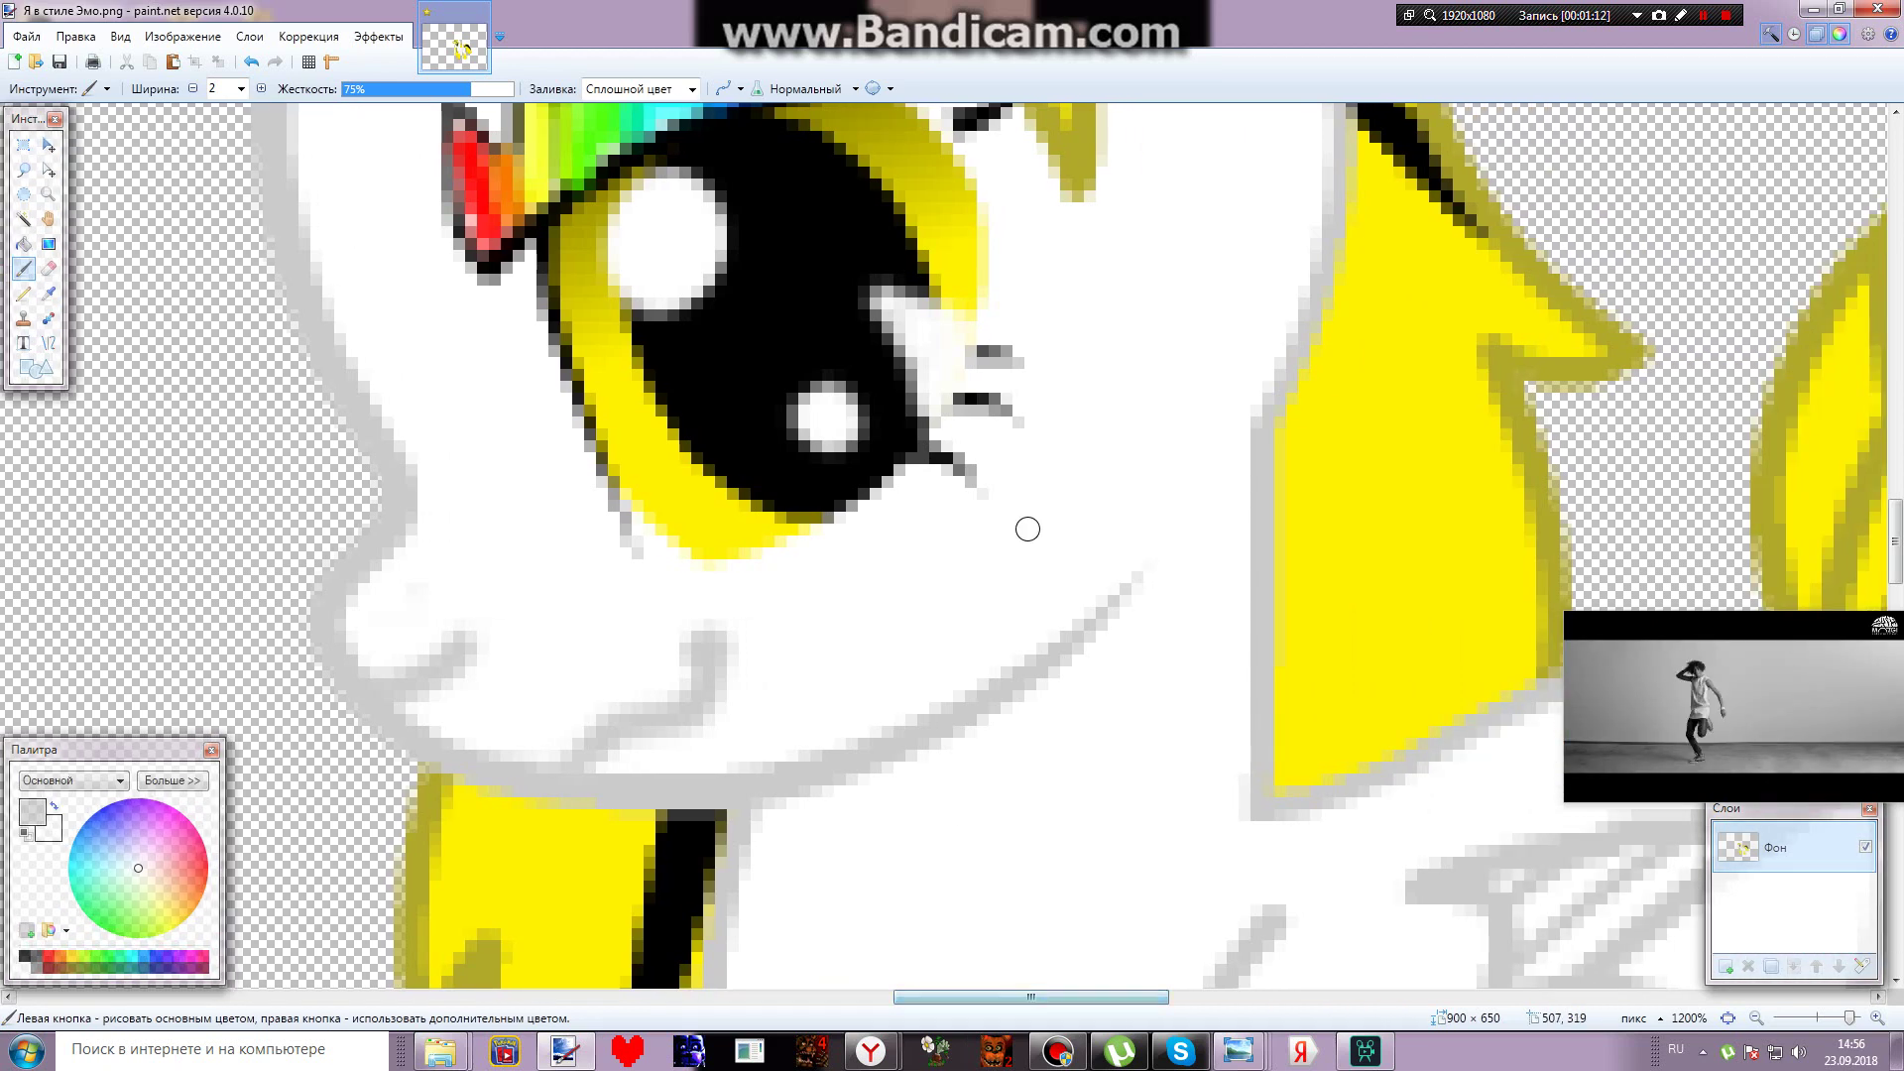
pyautogui.scroll(-10, 1862, 219)
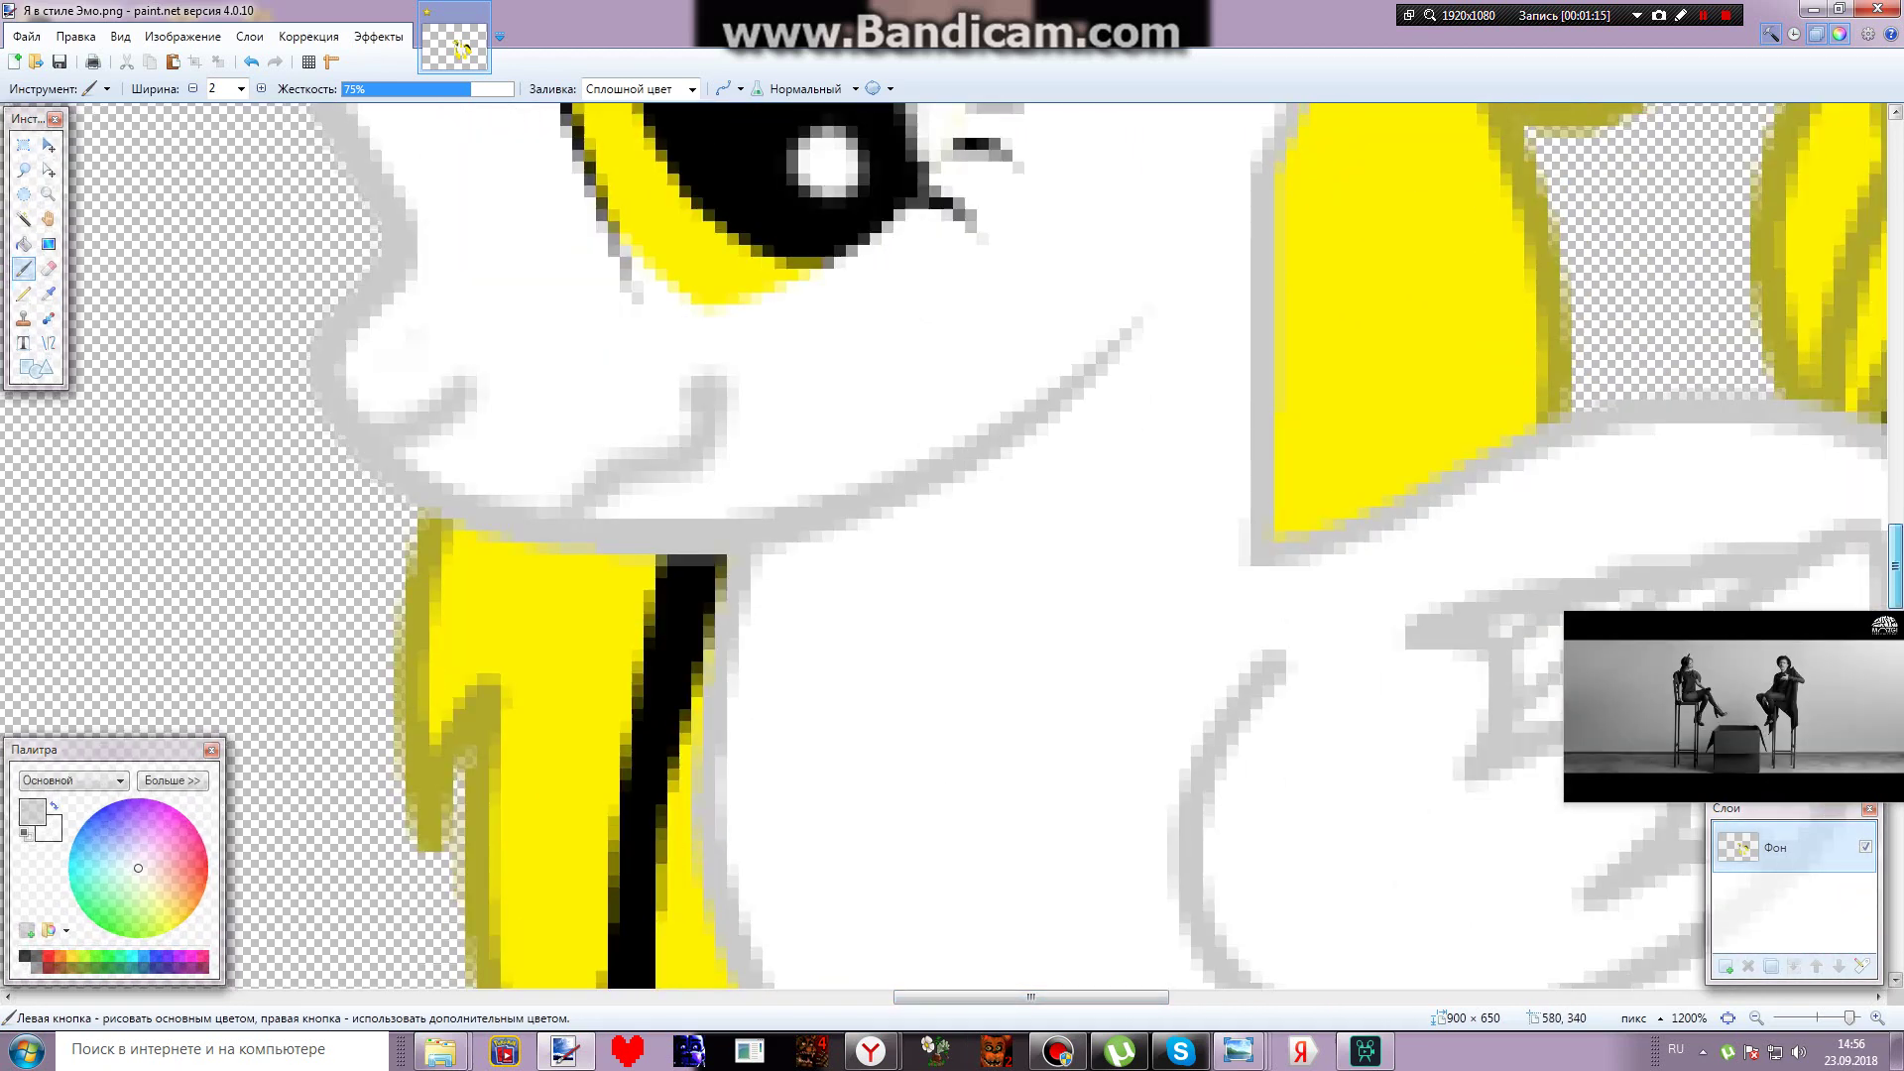
pyautogui.scroll(3, 1887, 570)
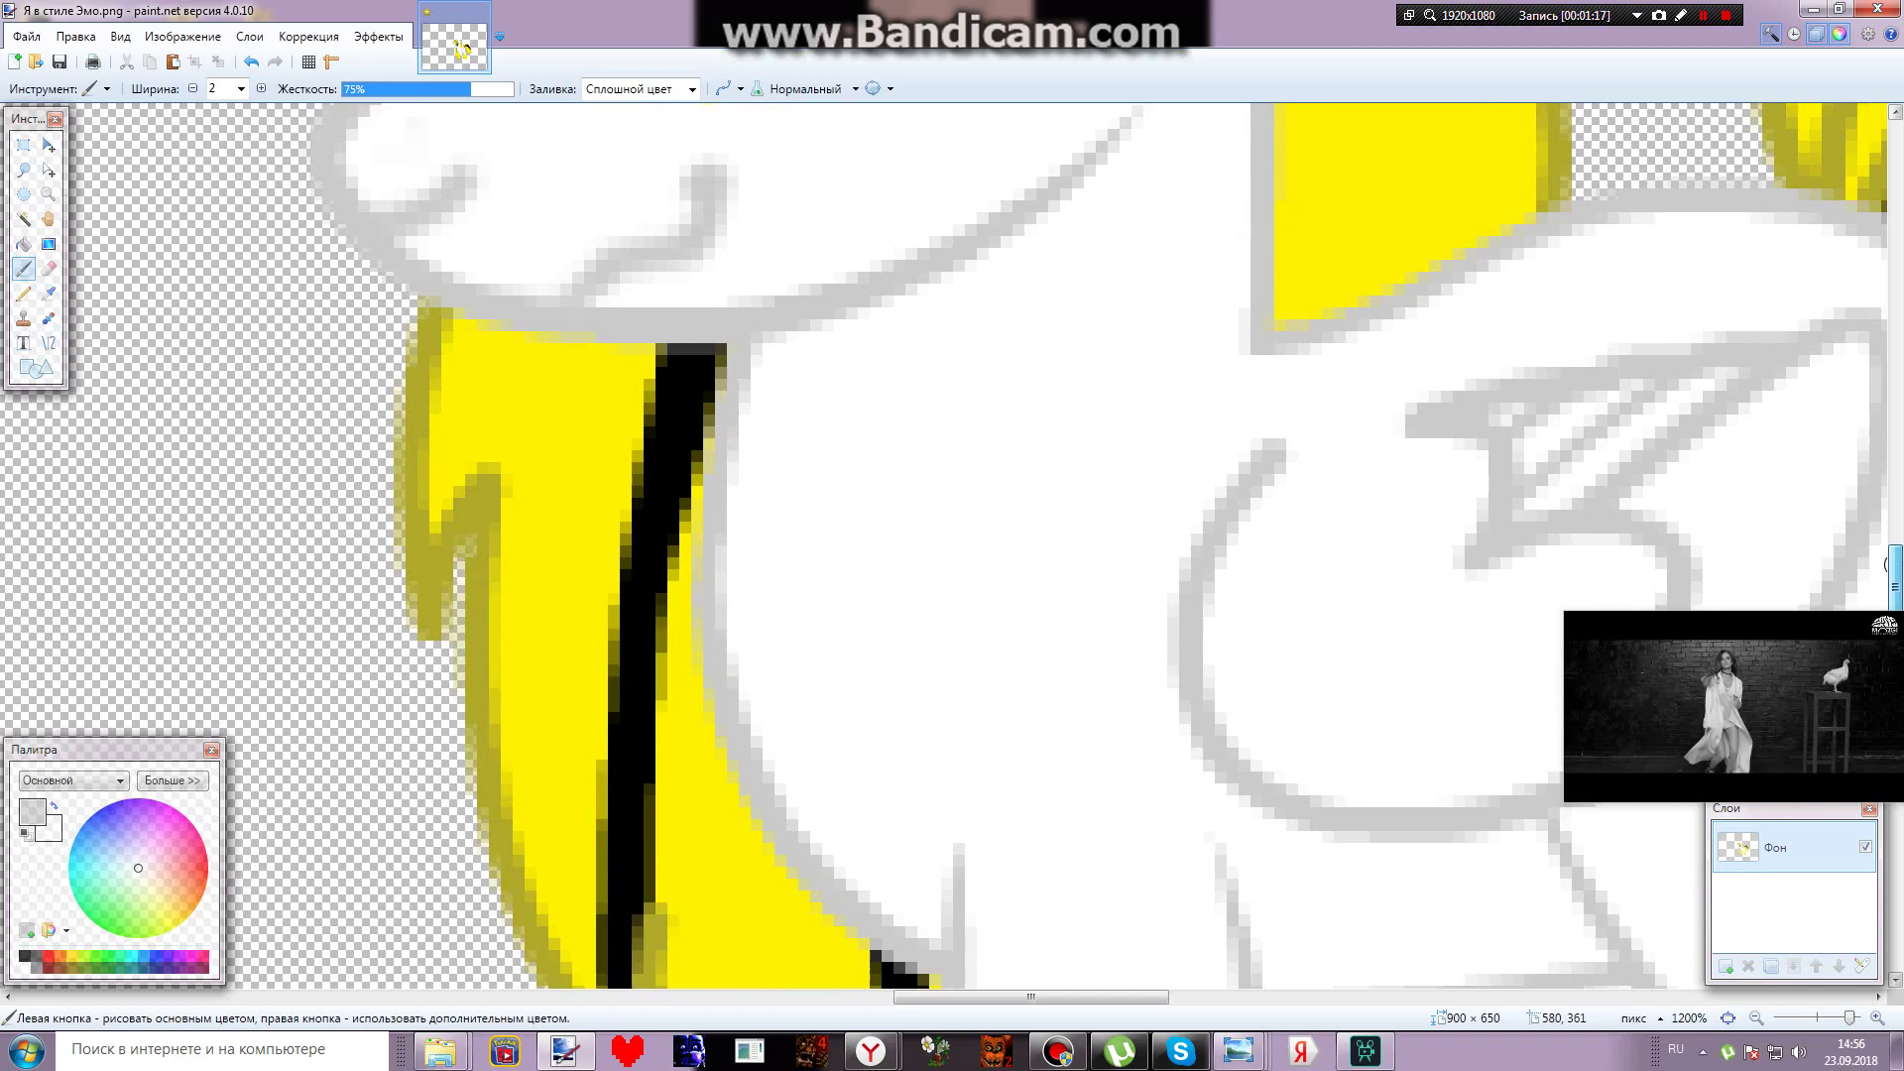
pyautogui.scroll(3, 1888, 571)
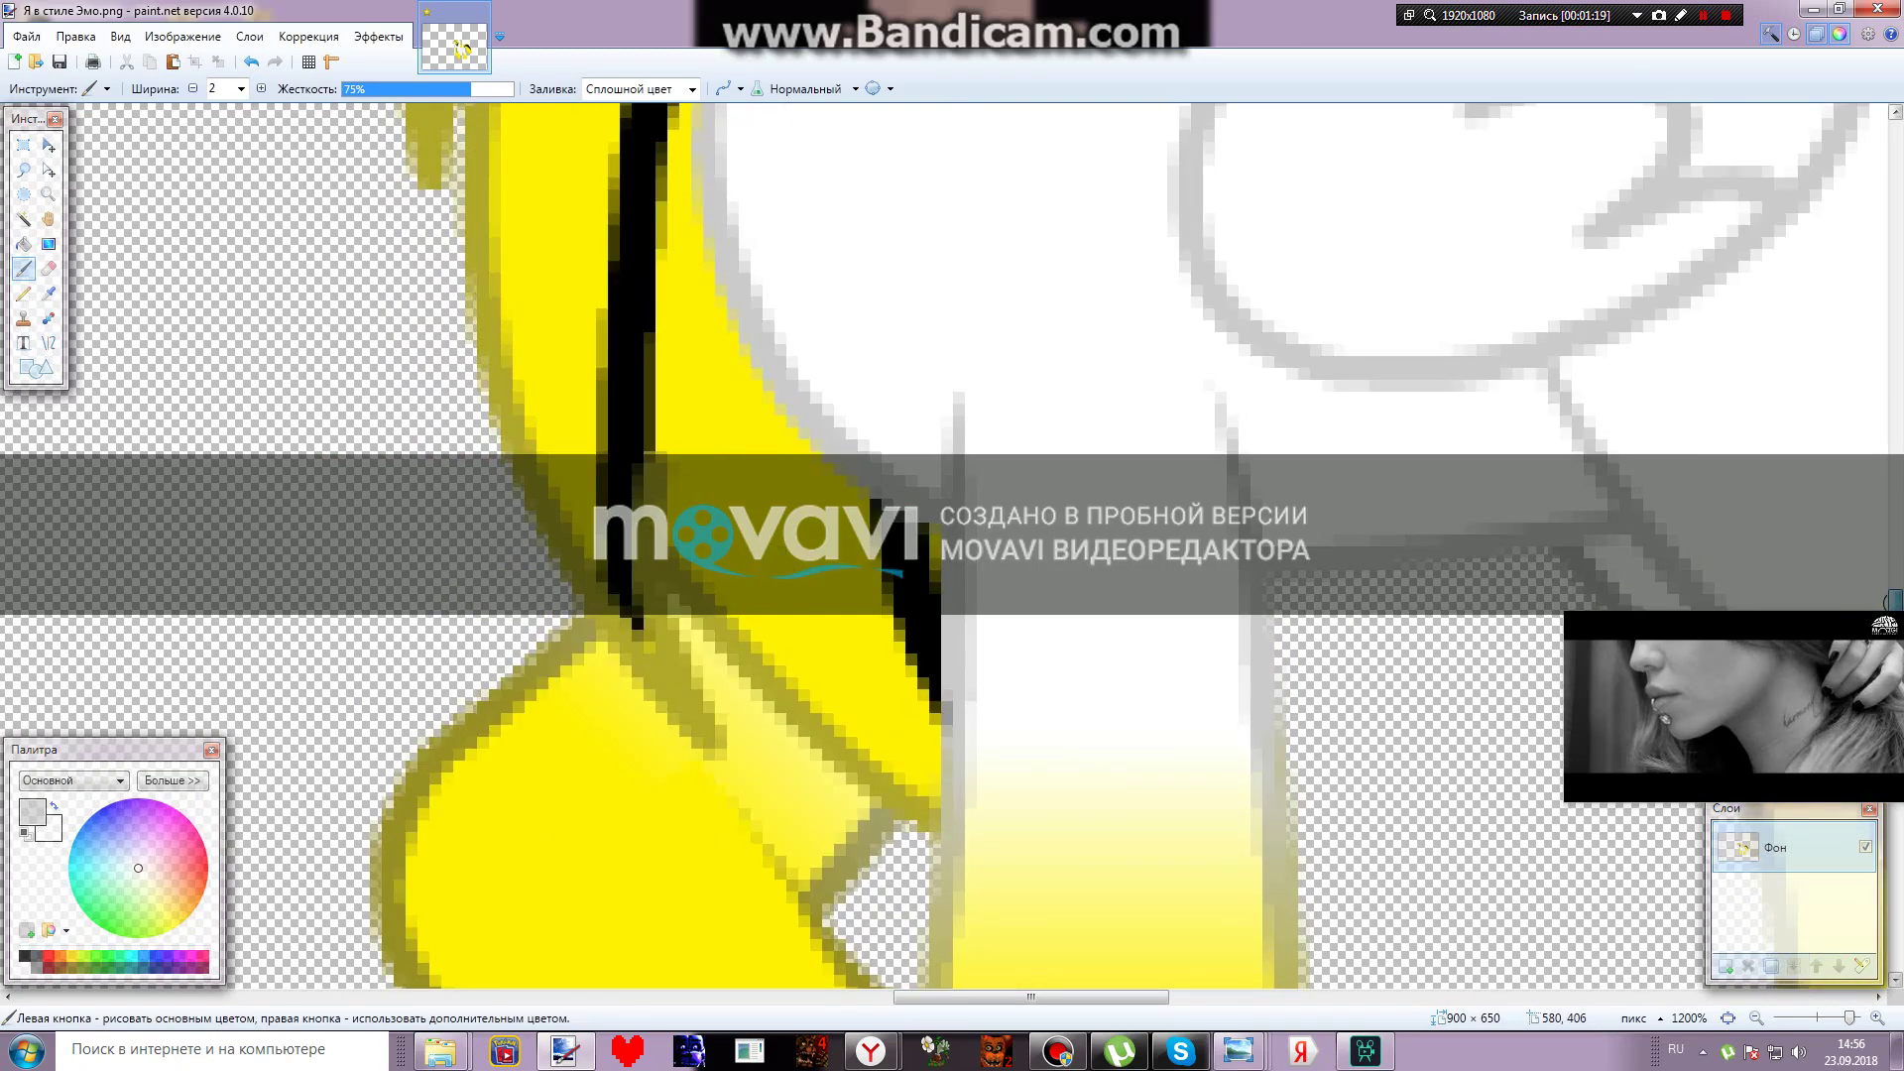
pyautogui.scroll(-6, 1888, 547)
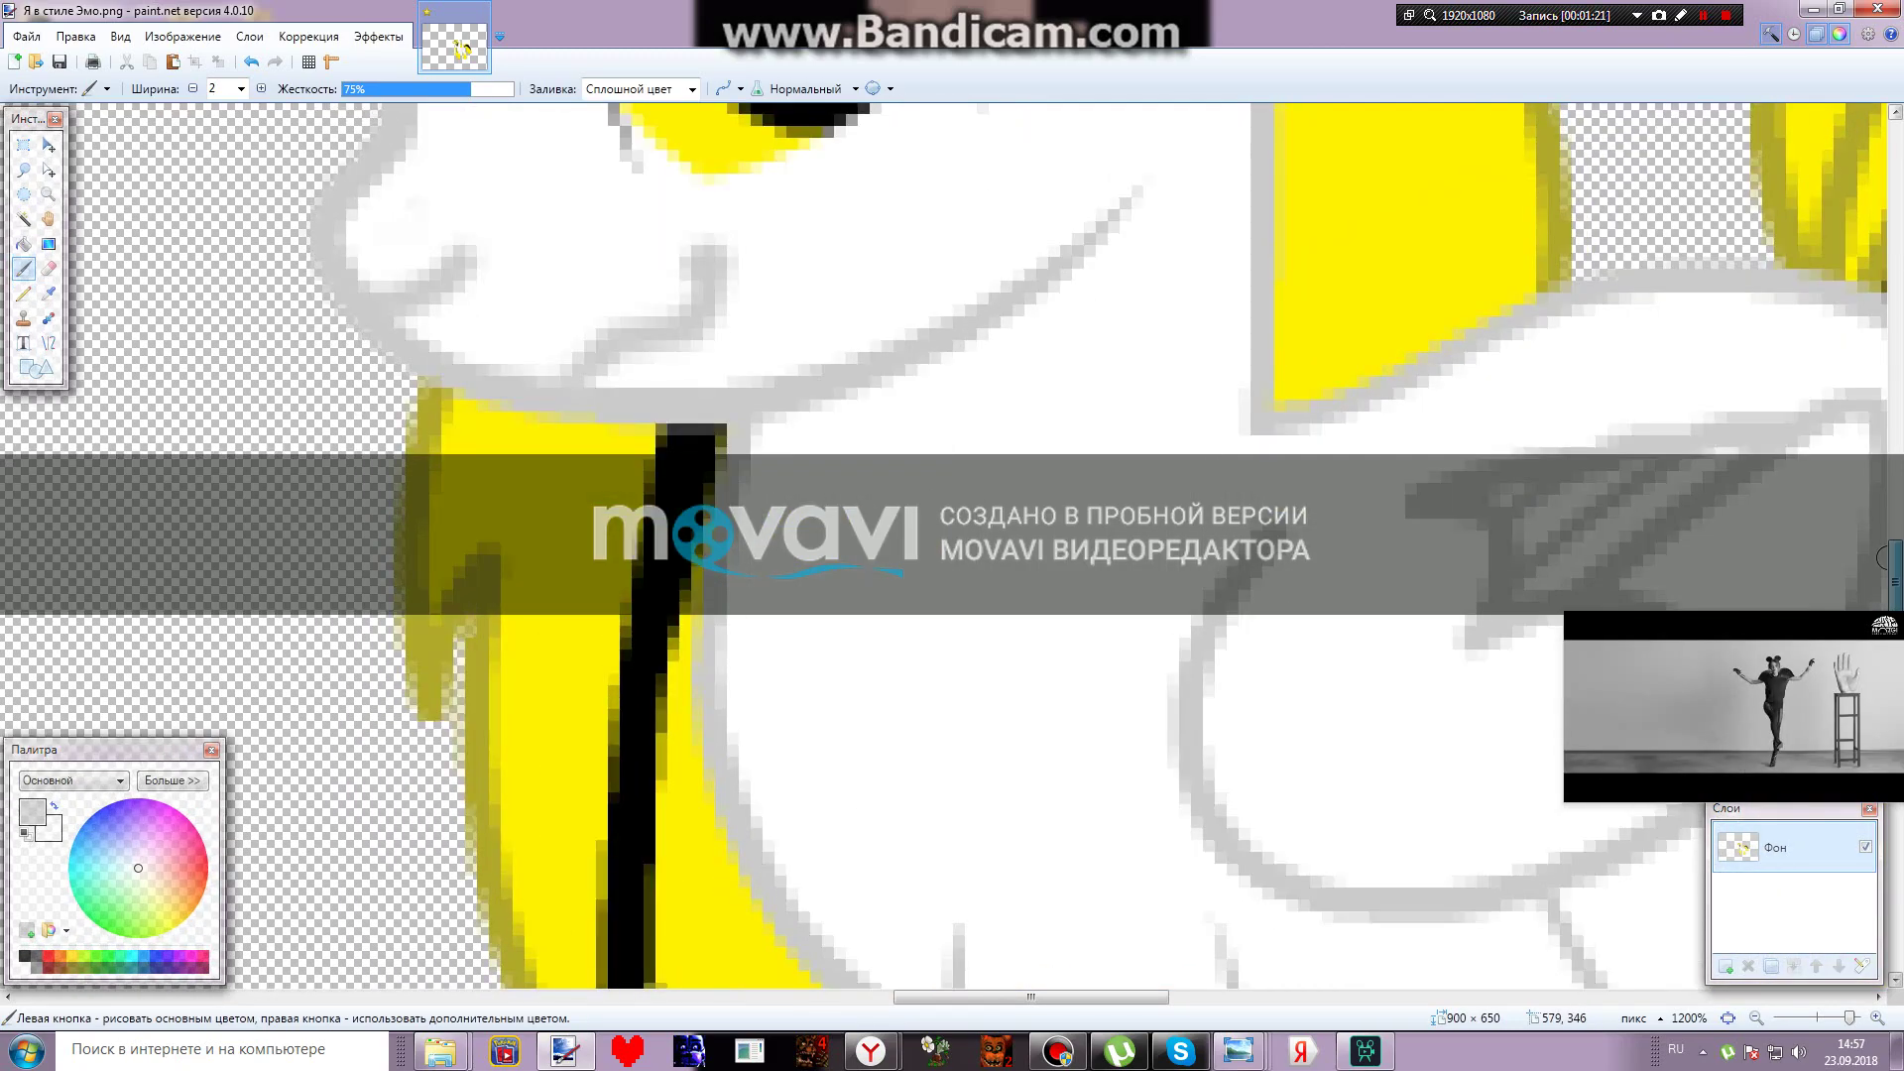
pyautogui.scroll(5, 1887, 602)
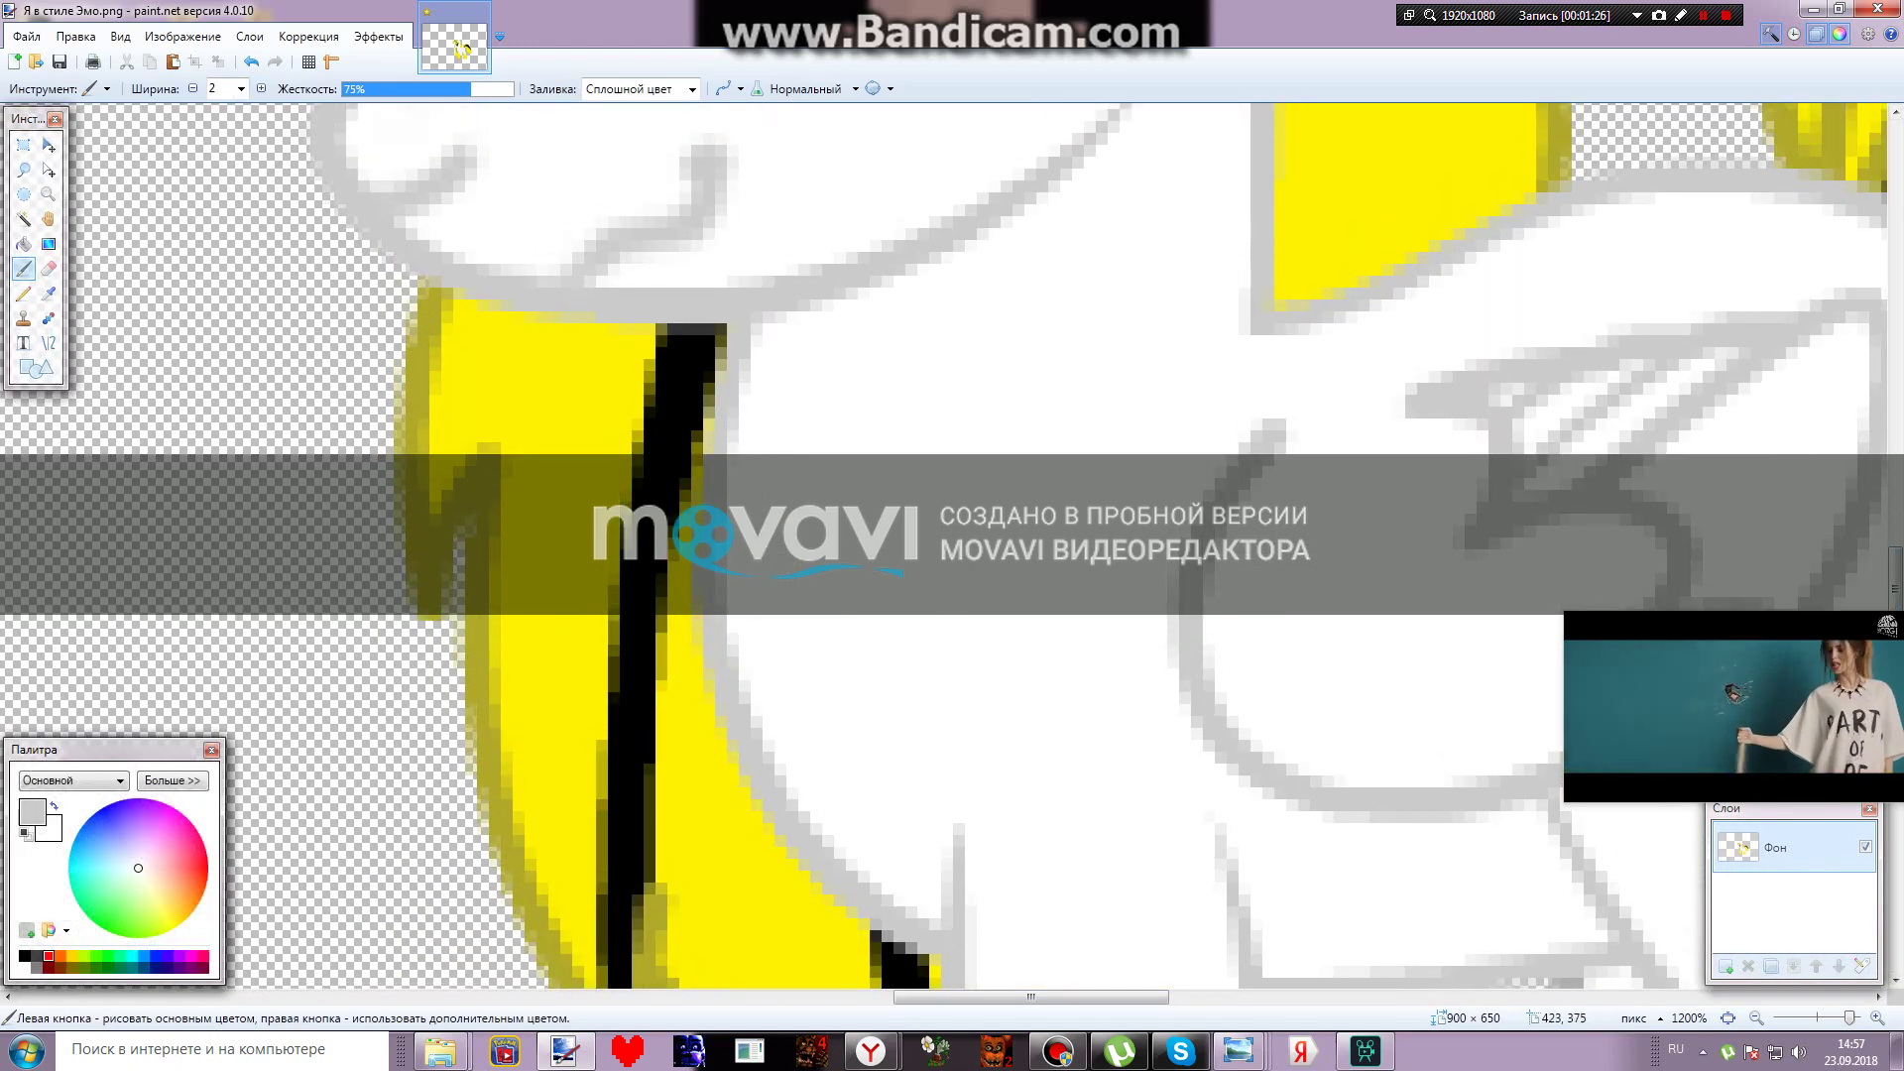
pyautogui.click(36, 967)
pyautogui.click(36, 955)
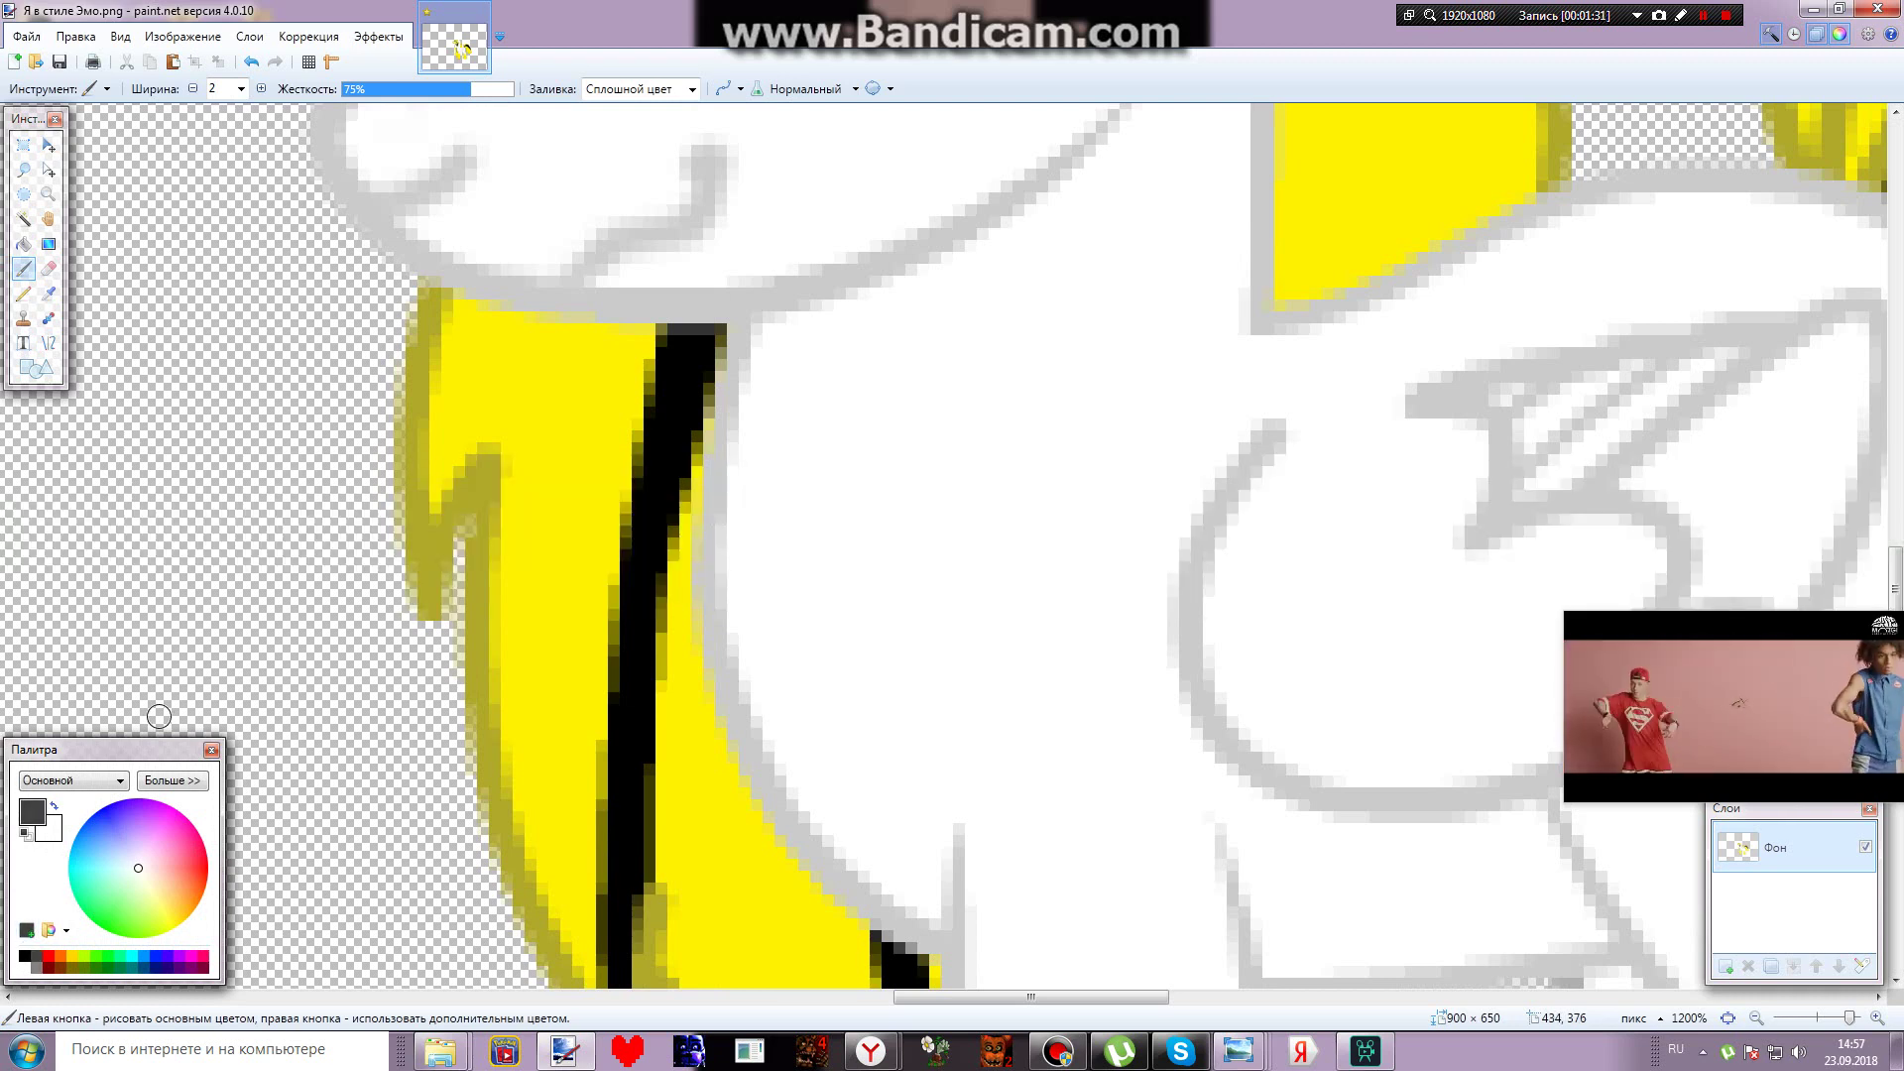
pyautogui.moveTo(903, 423)
pyautogui.mouseDown()
pyautogui.moveTo(1114, 346)
pyautogui.moveTo(1249, 236)
pyautogui.mouseUp()
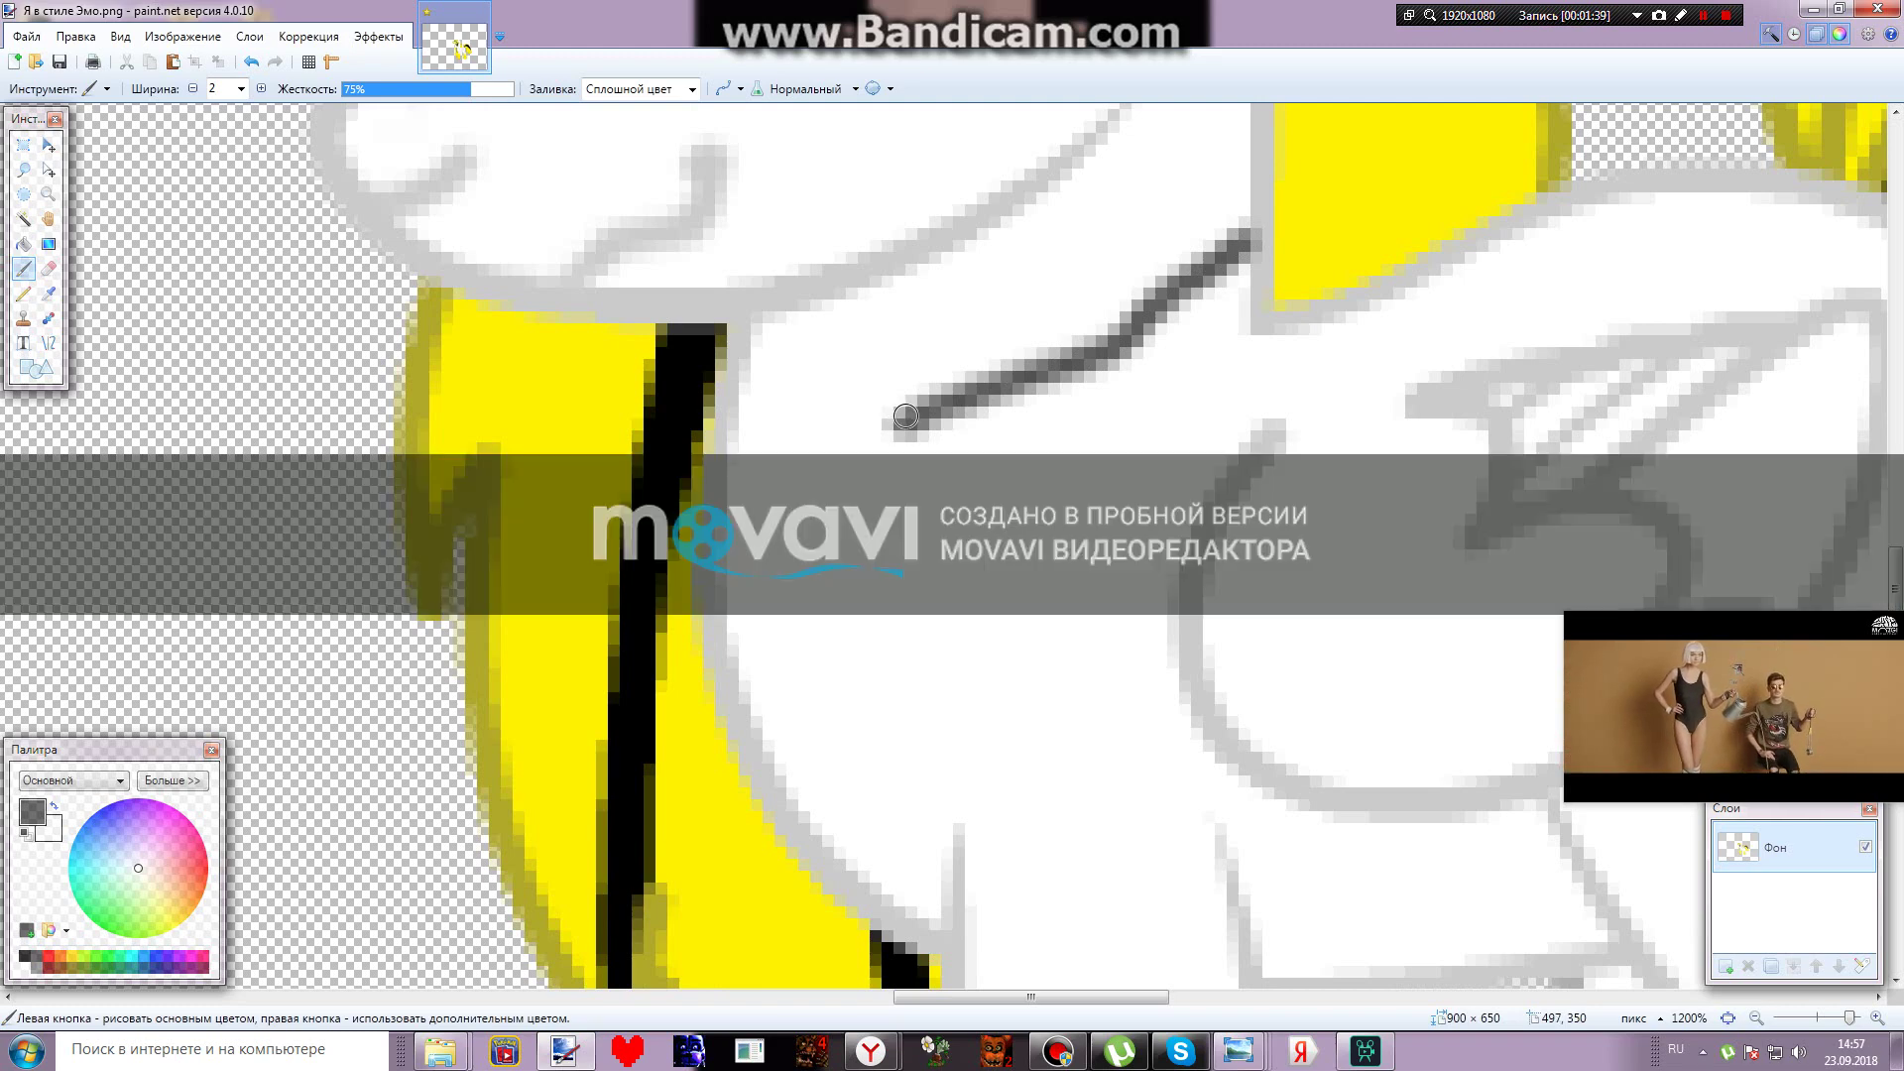
# Draw a small dark grey heart-shaped pendant outline at the front end of the necklace cord
pyautogui.click(843, 422)
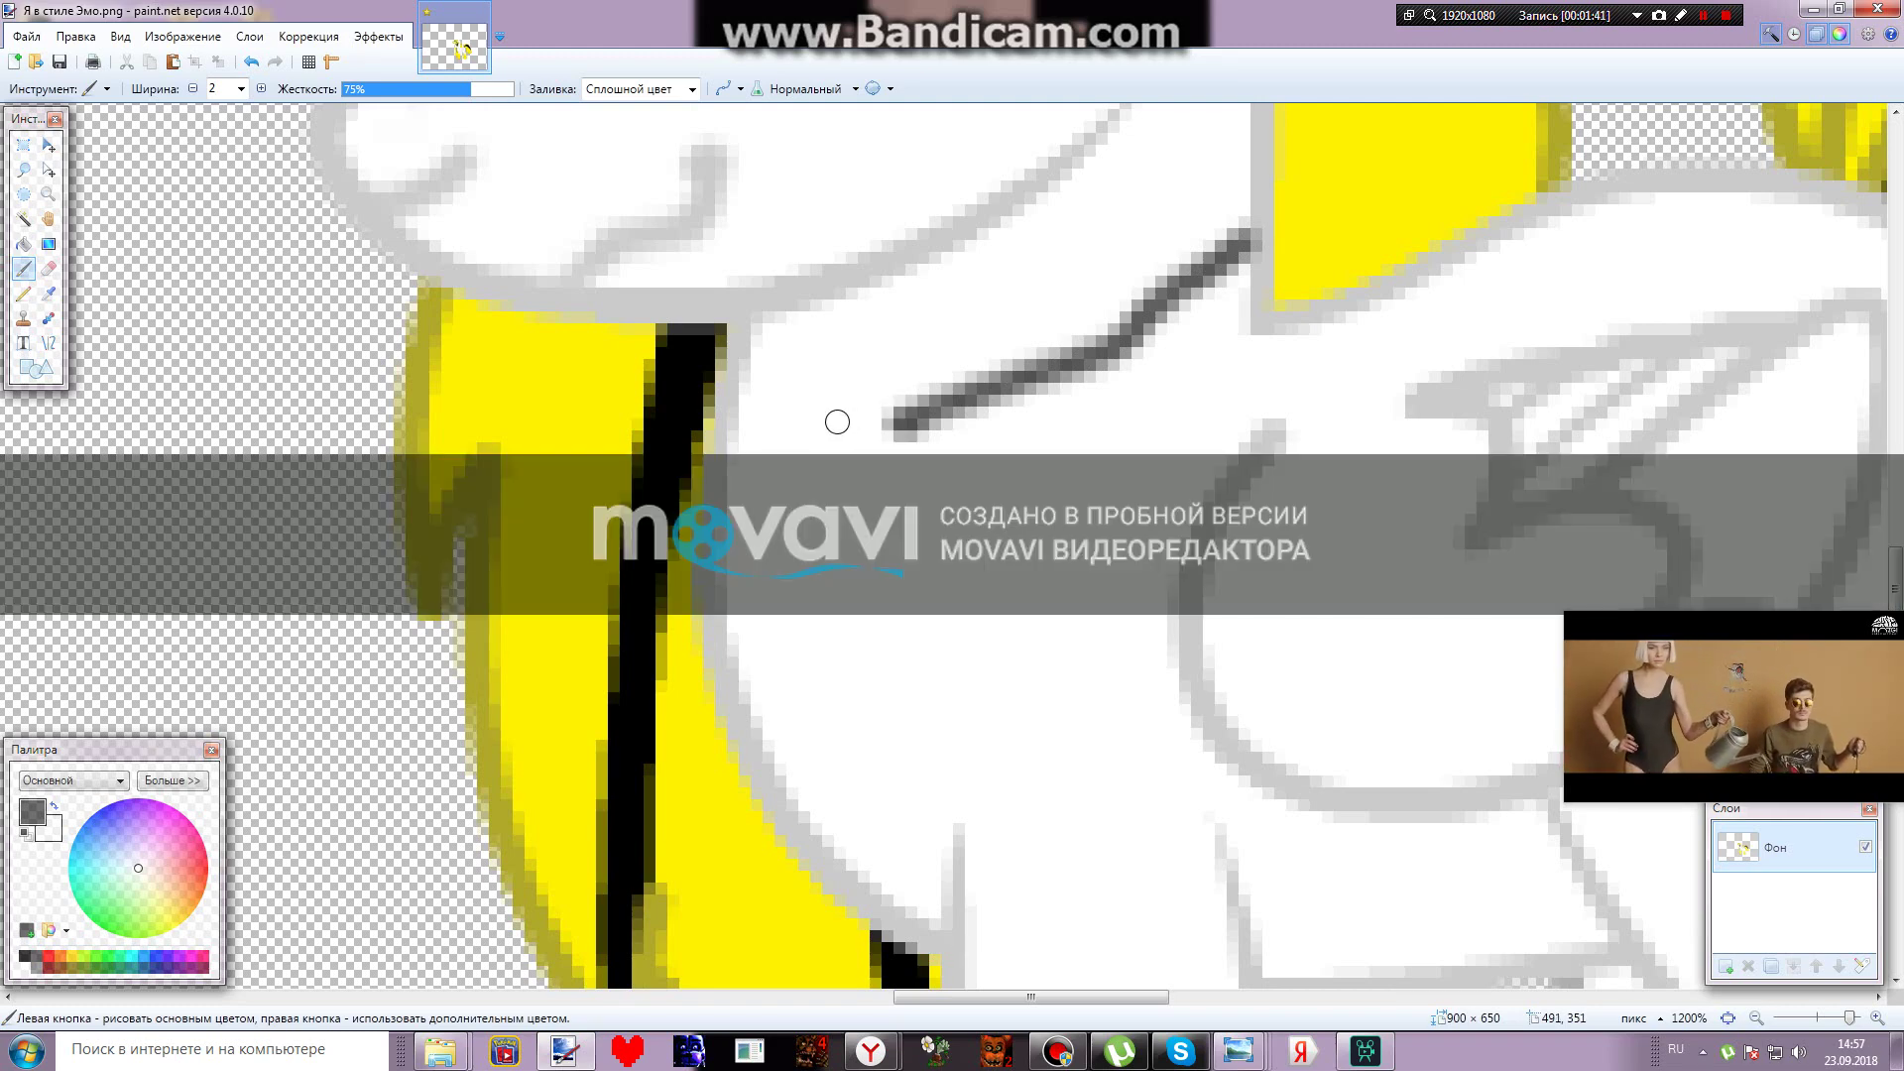
pyautogui.moveTo(864, 406)
pyautogui.mouseDown()
pyautogui.moveTo(908, 415)
pyautogui.moveTo(905, 491)
pyautogui.moveTo(876, 525)
pyautogui.mouseUp()
pyautogui.moveTo(837, 426)
pyautogui.mouseDown()
pyautogui.moveTo(779, 412)
pyautogui.moveTo(764, 444)
pyautogui.moveTo(830, 569)
pyautogui.moveTo(873, 521)
pyautogui.mouseUp()
pyautogui.moveTo(756, 418)
pyautogui.mouseDown()
pyautogui.moveTo(736, 411)
pyautogui.moveTo(743, 384)
pyautogui.mouseUp()
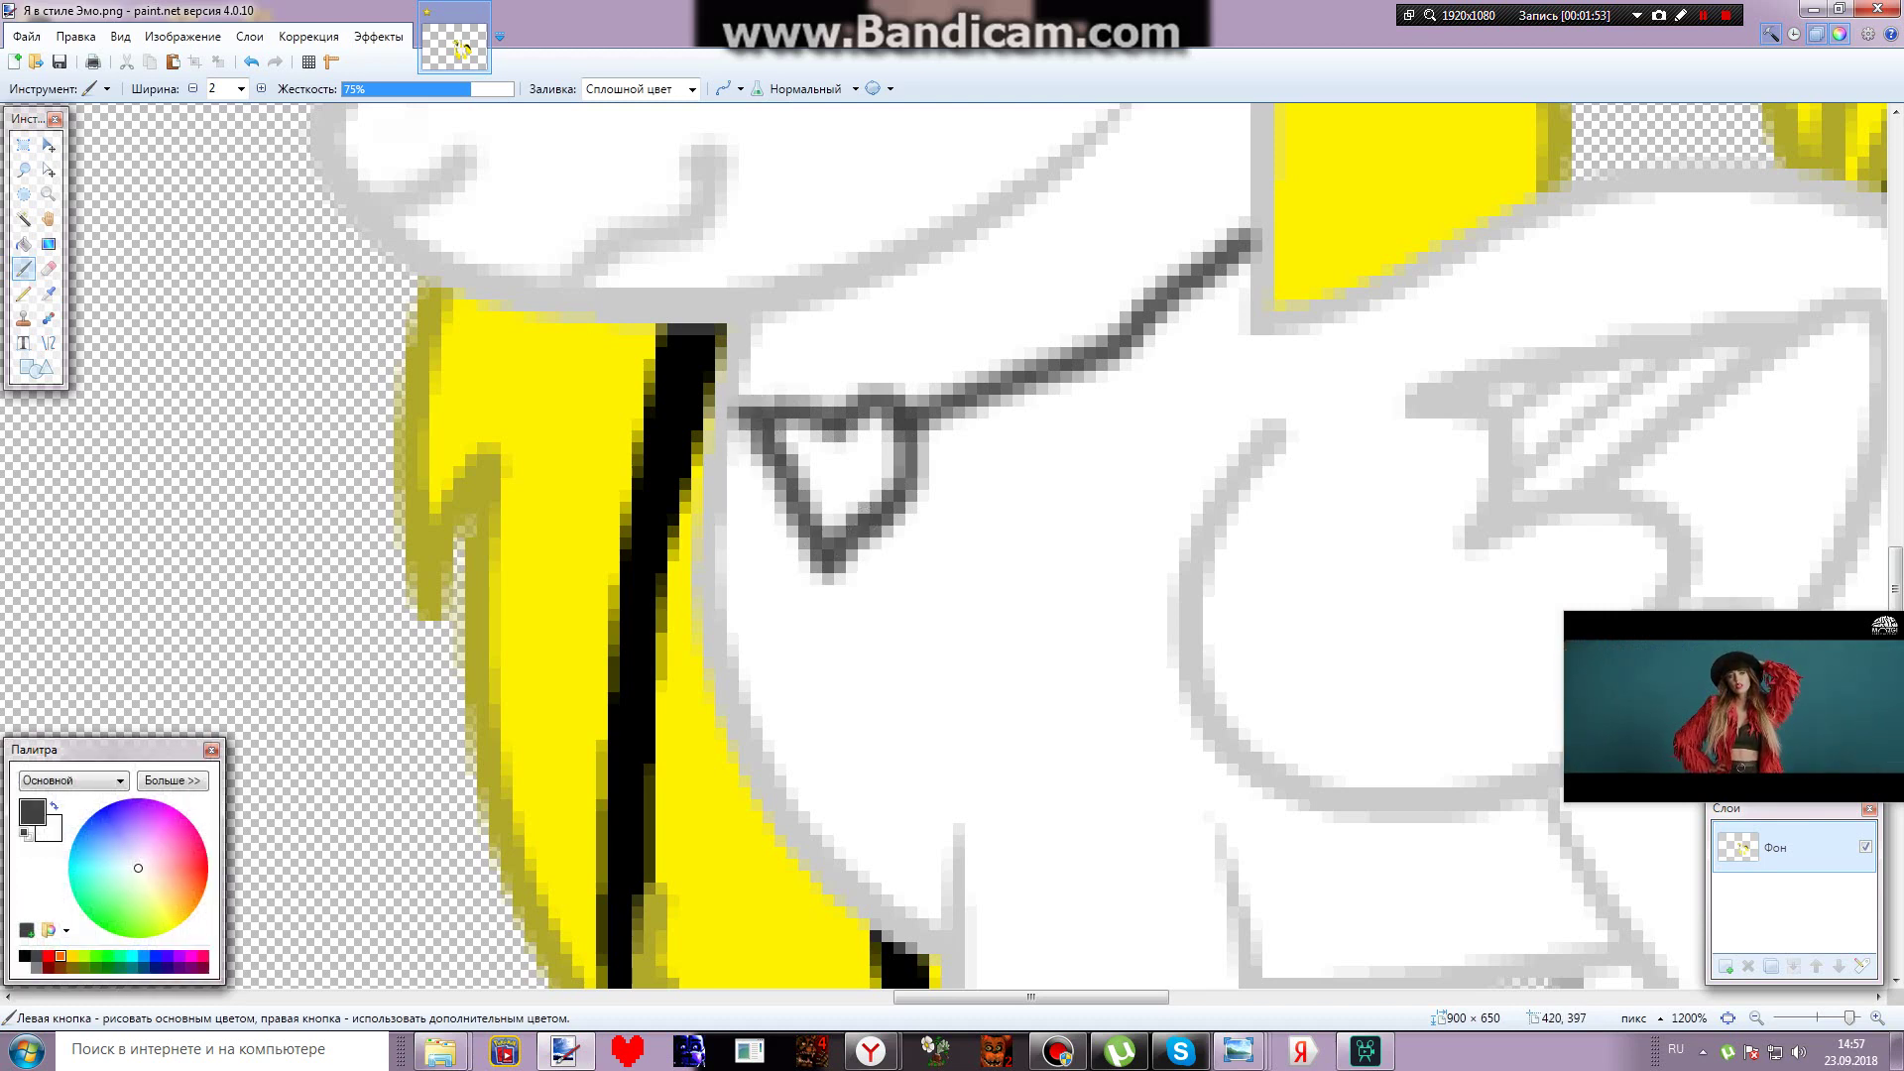
# Fill the heart pendant with slanted rainbow stripes in red, golden yellow, lime green, cyan, blue and magenta
pyautogui.moveTo(782, 427); pyautogui.dragTo(838, 541)
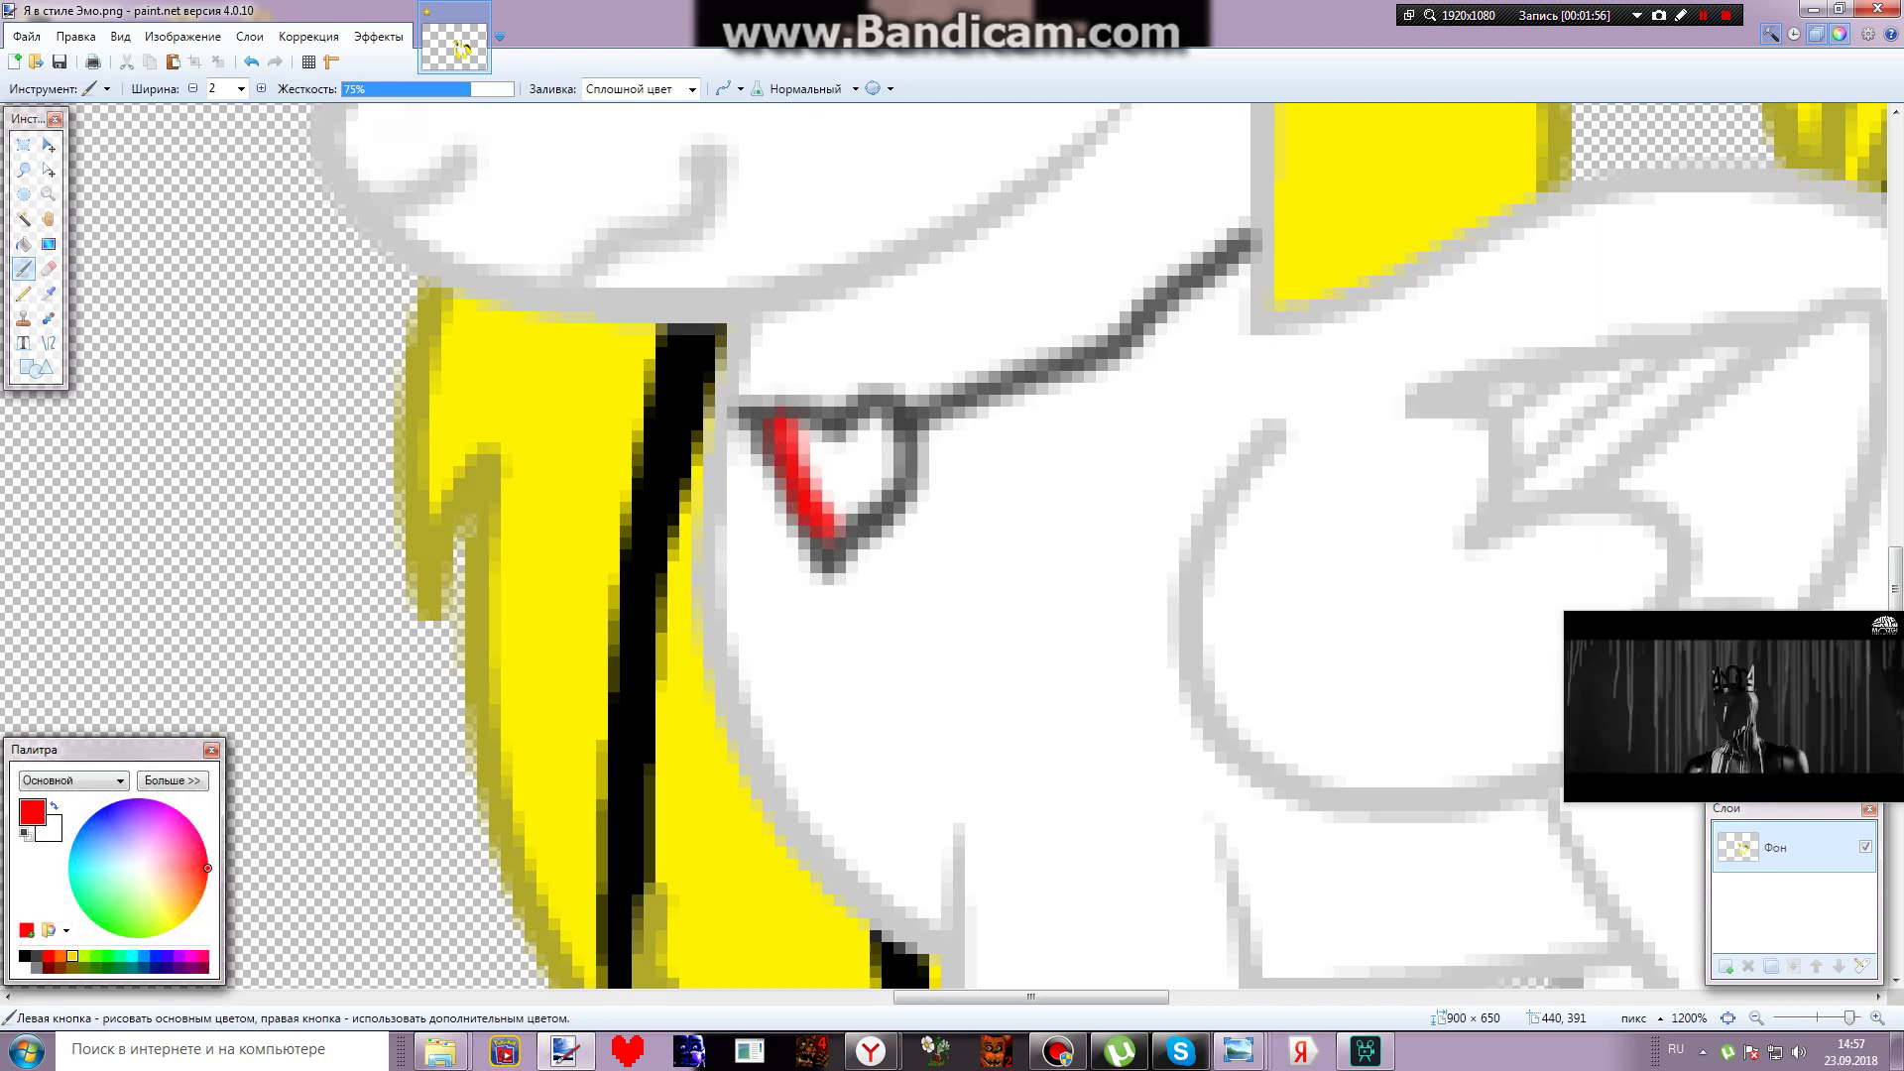
pyautogui.click(72, 956)
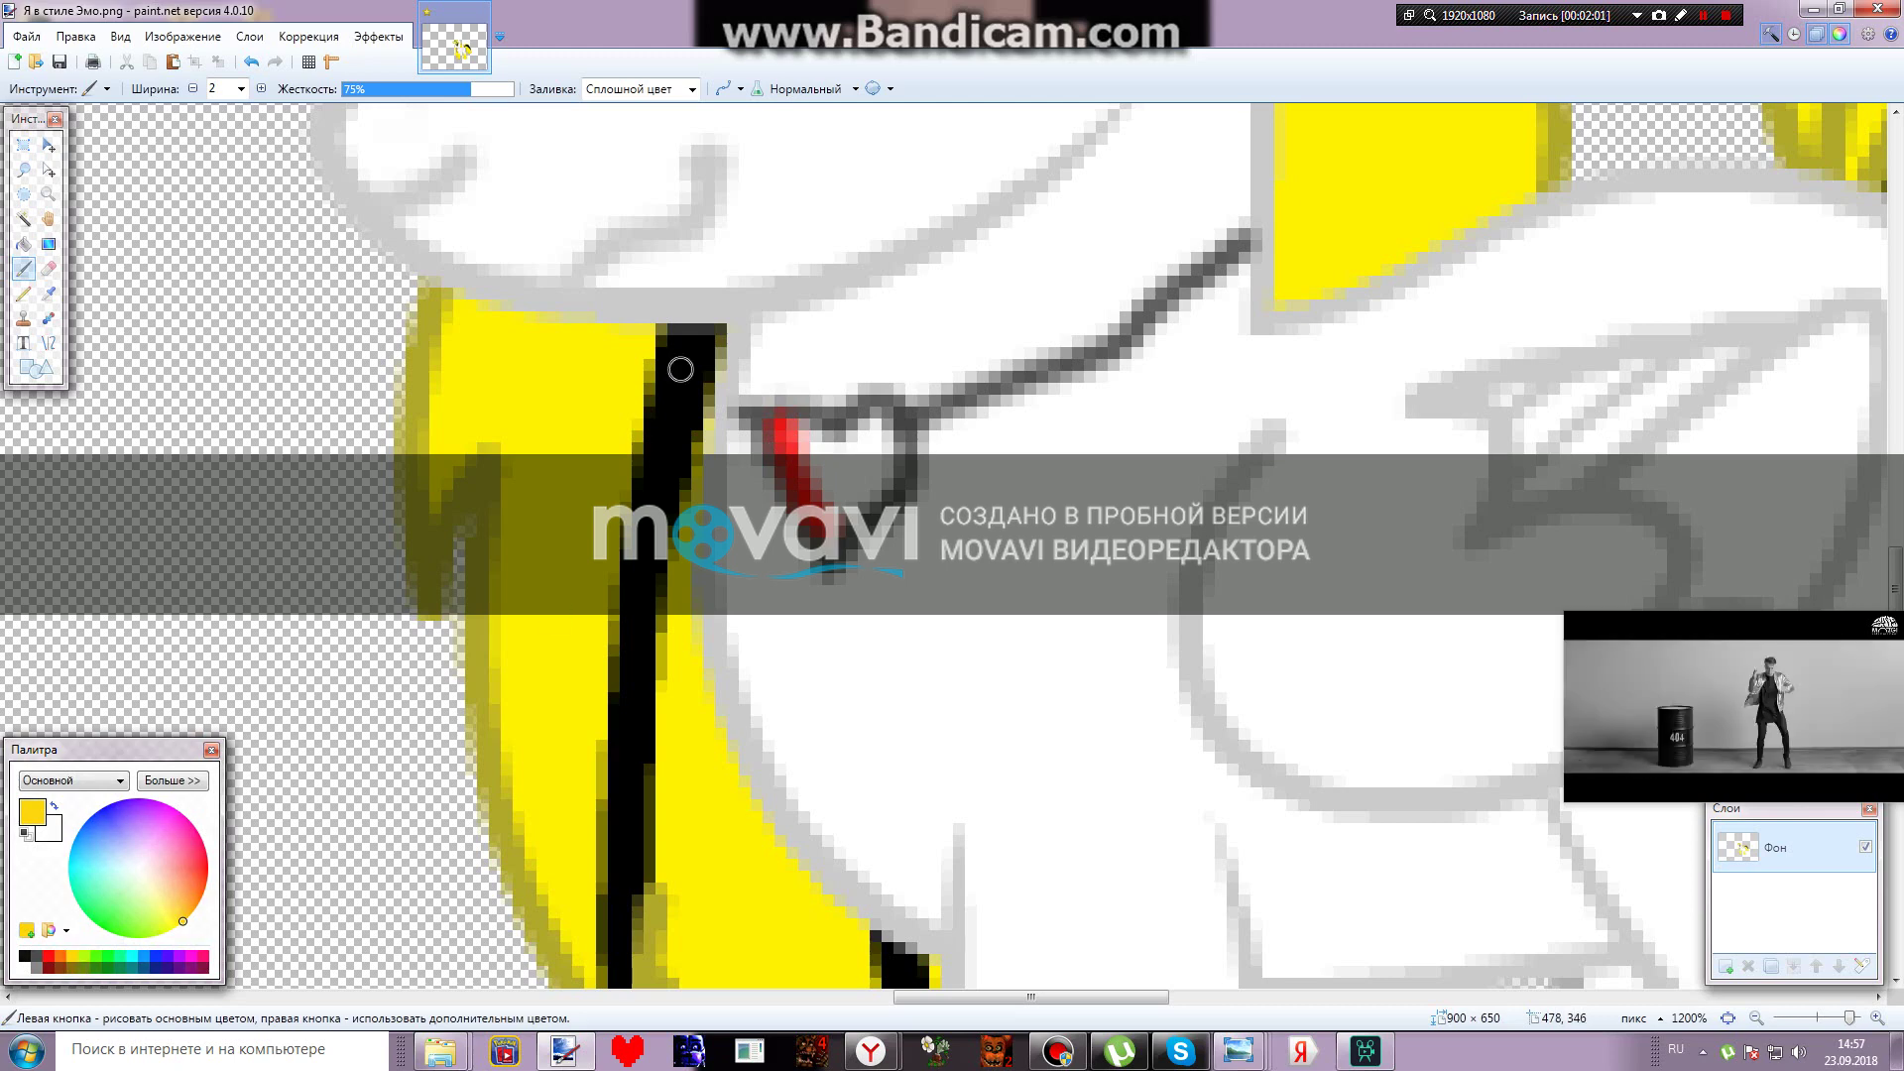
pyautogui.moveTo(819, 472); pyautogui.dragTo(830, 504)
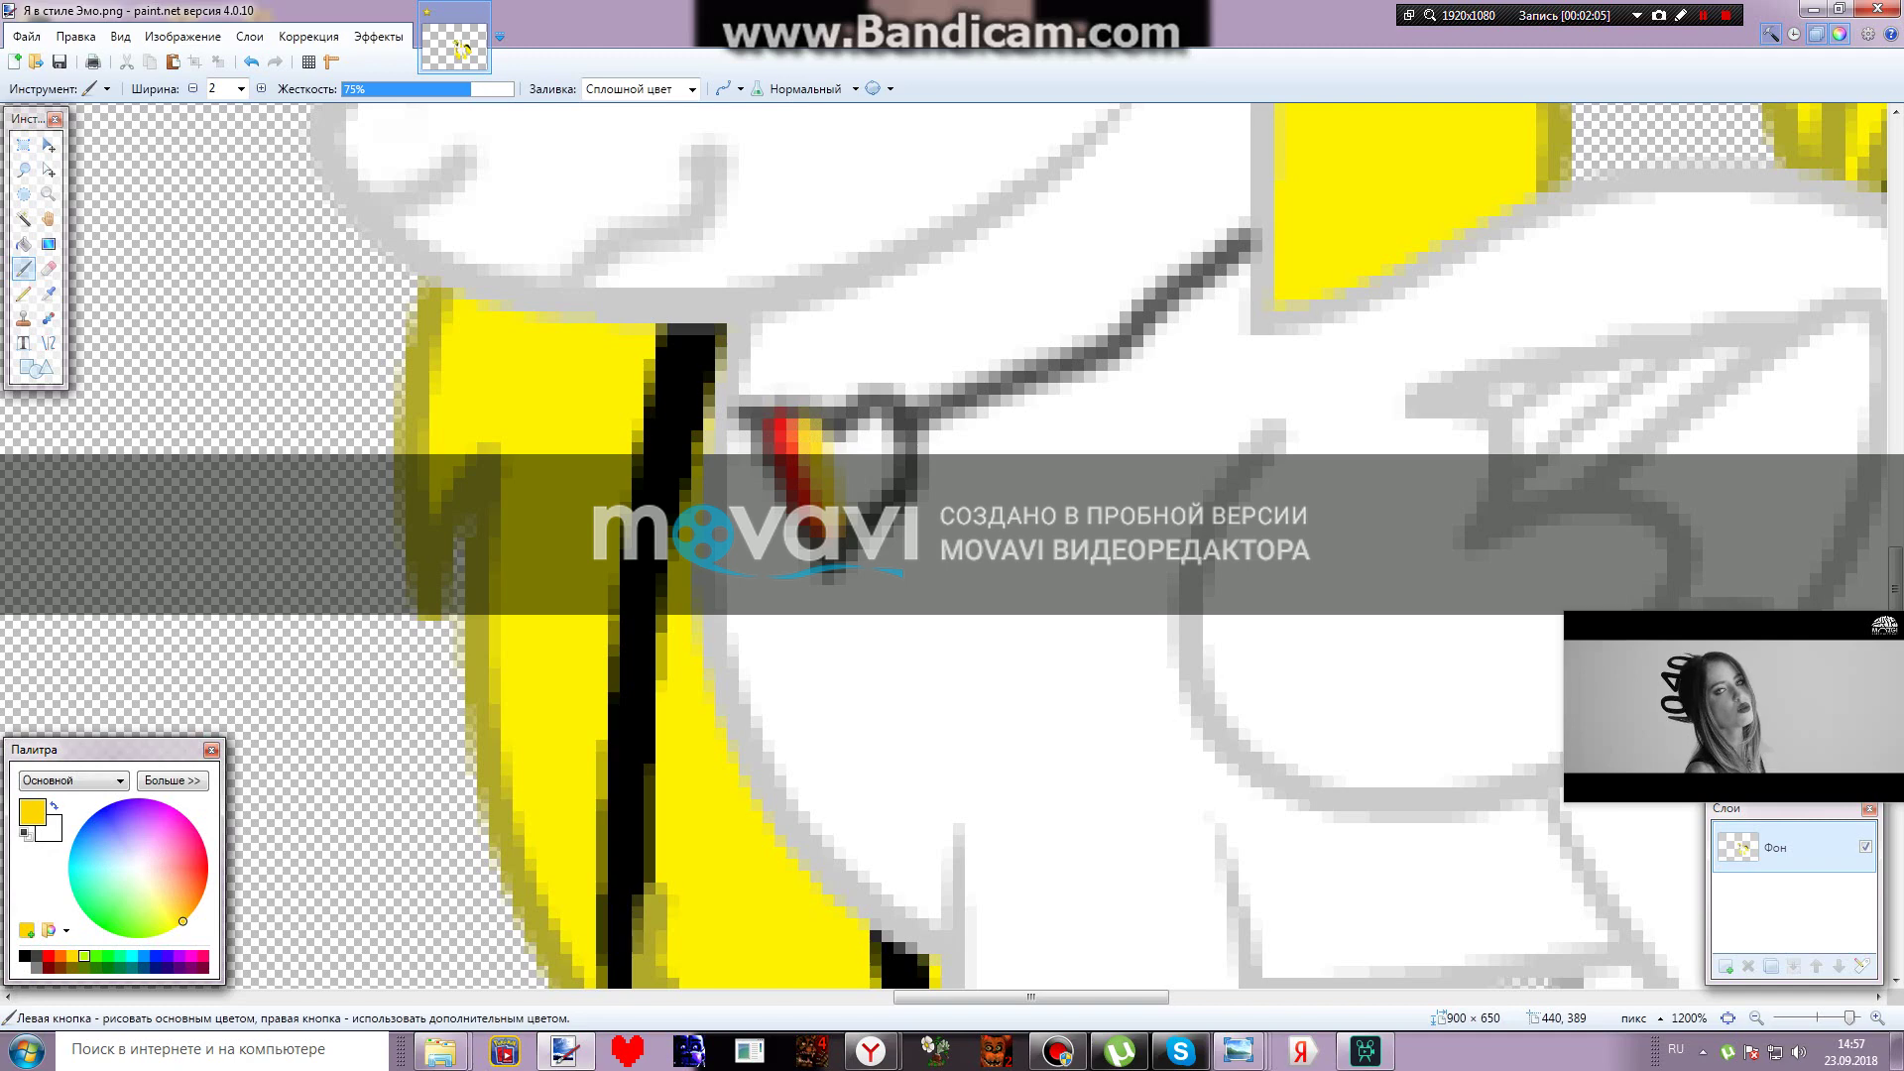
pyautogui.click(84, 956)
pyautogui.moveTo(825, 433); pyautogui.dragTo(843, 489)
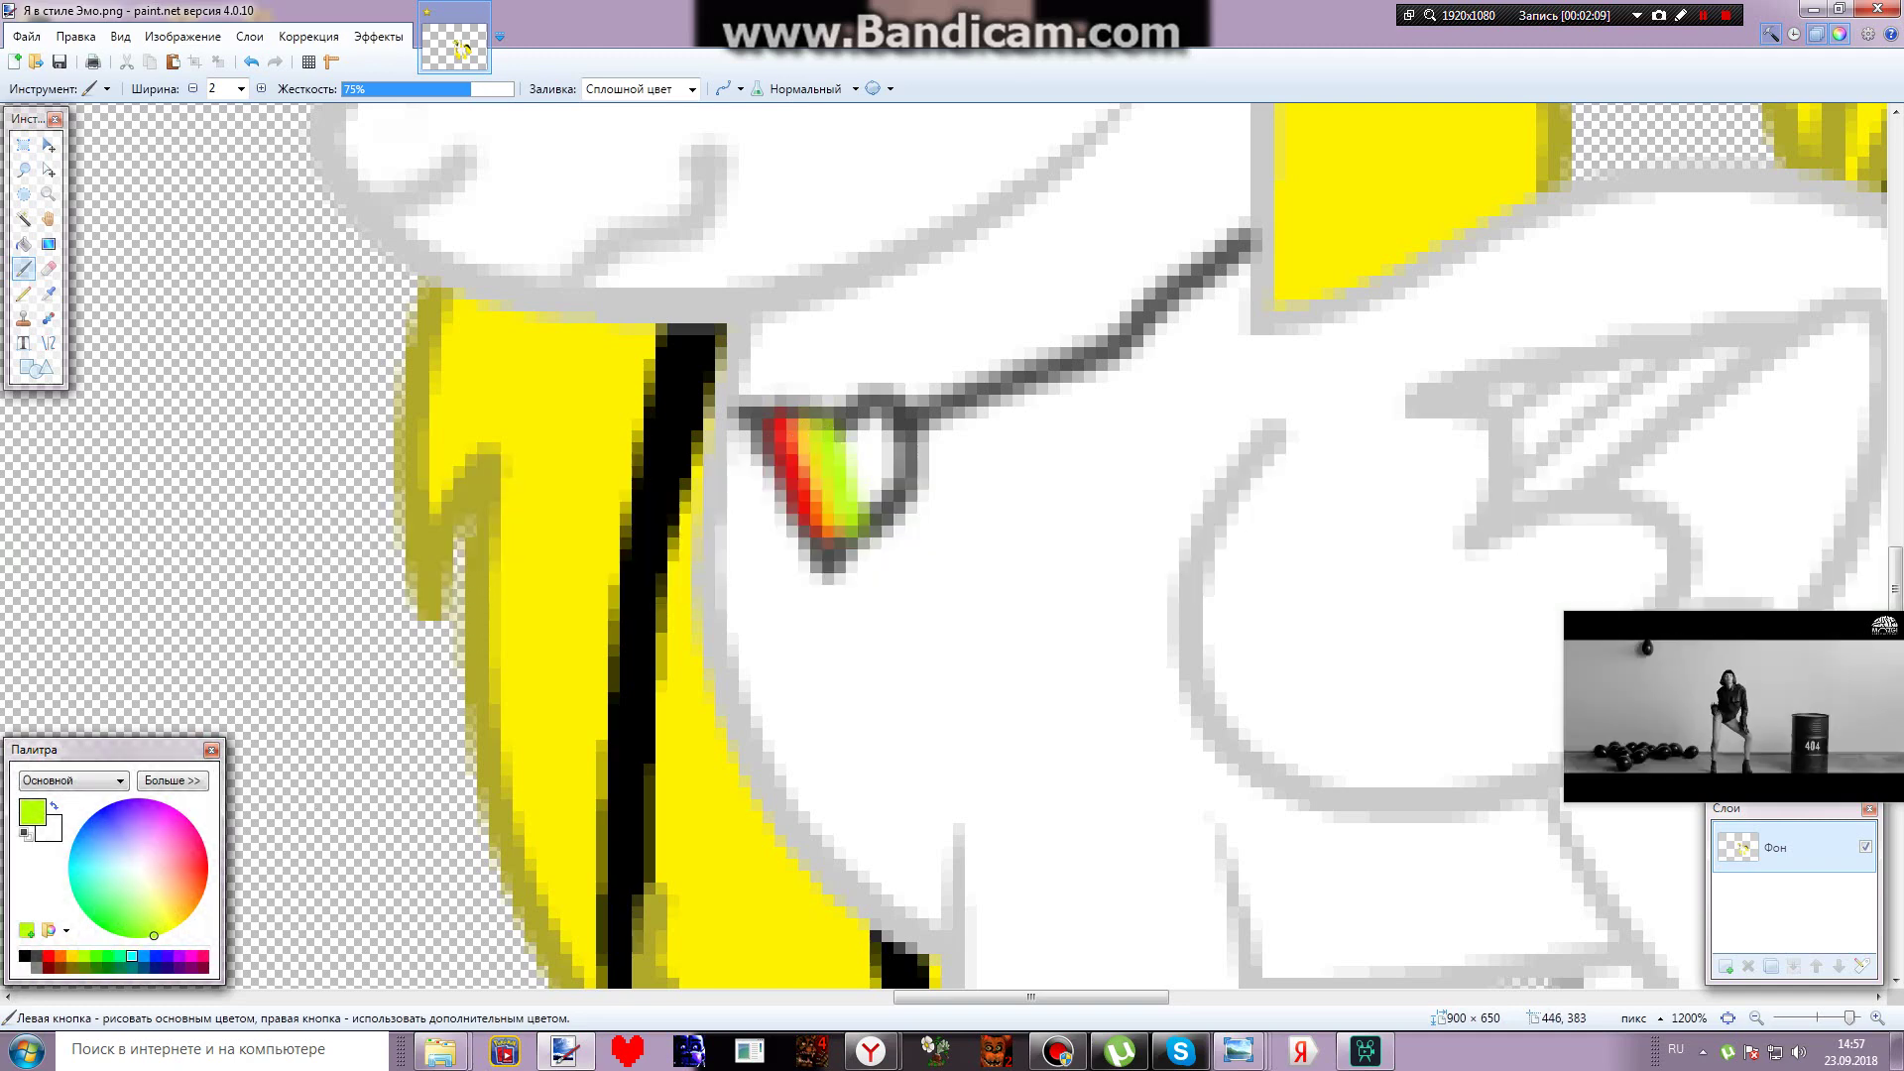
pyautogui.click(131, 956)
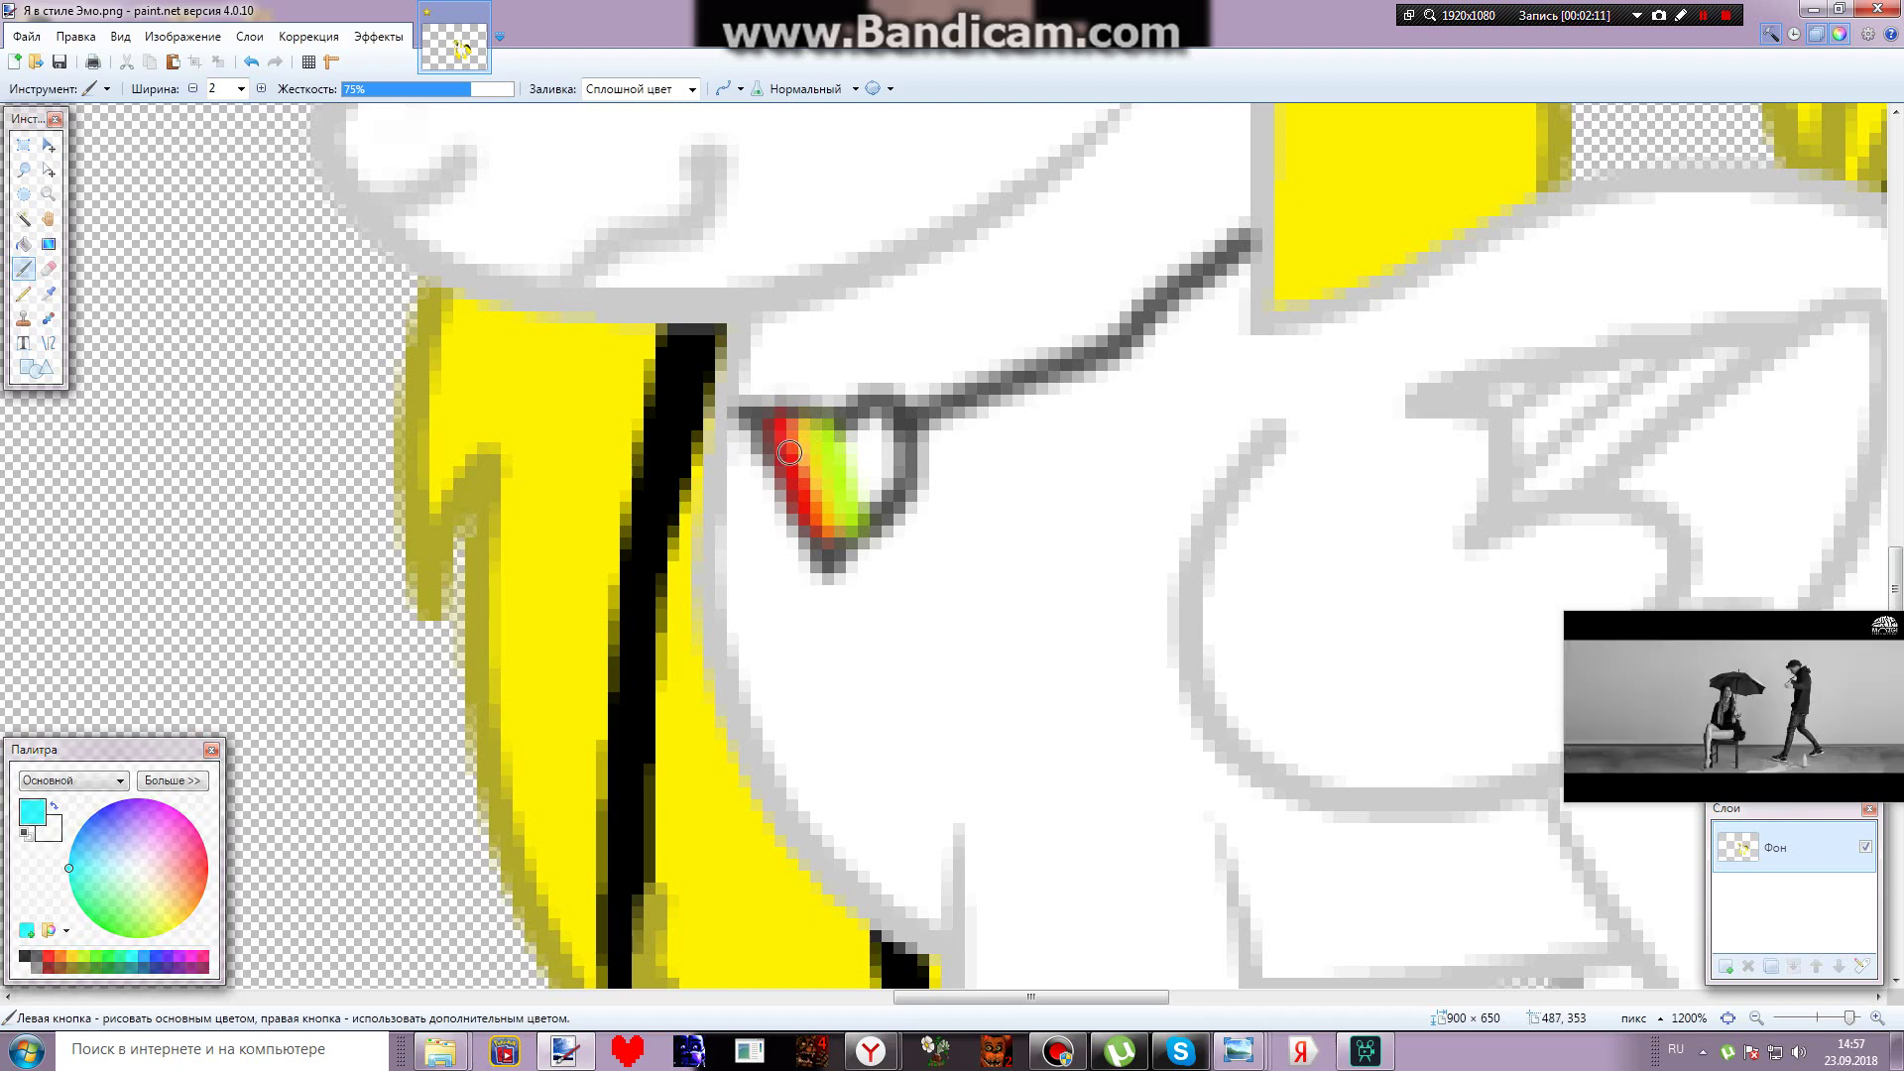
pyautogui.moveTo(848, 465); pyautogui.dragTo(862, 513)
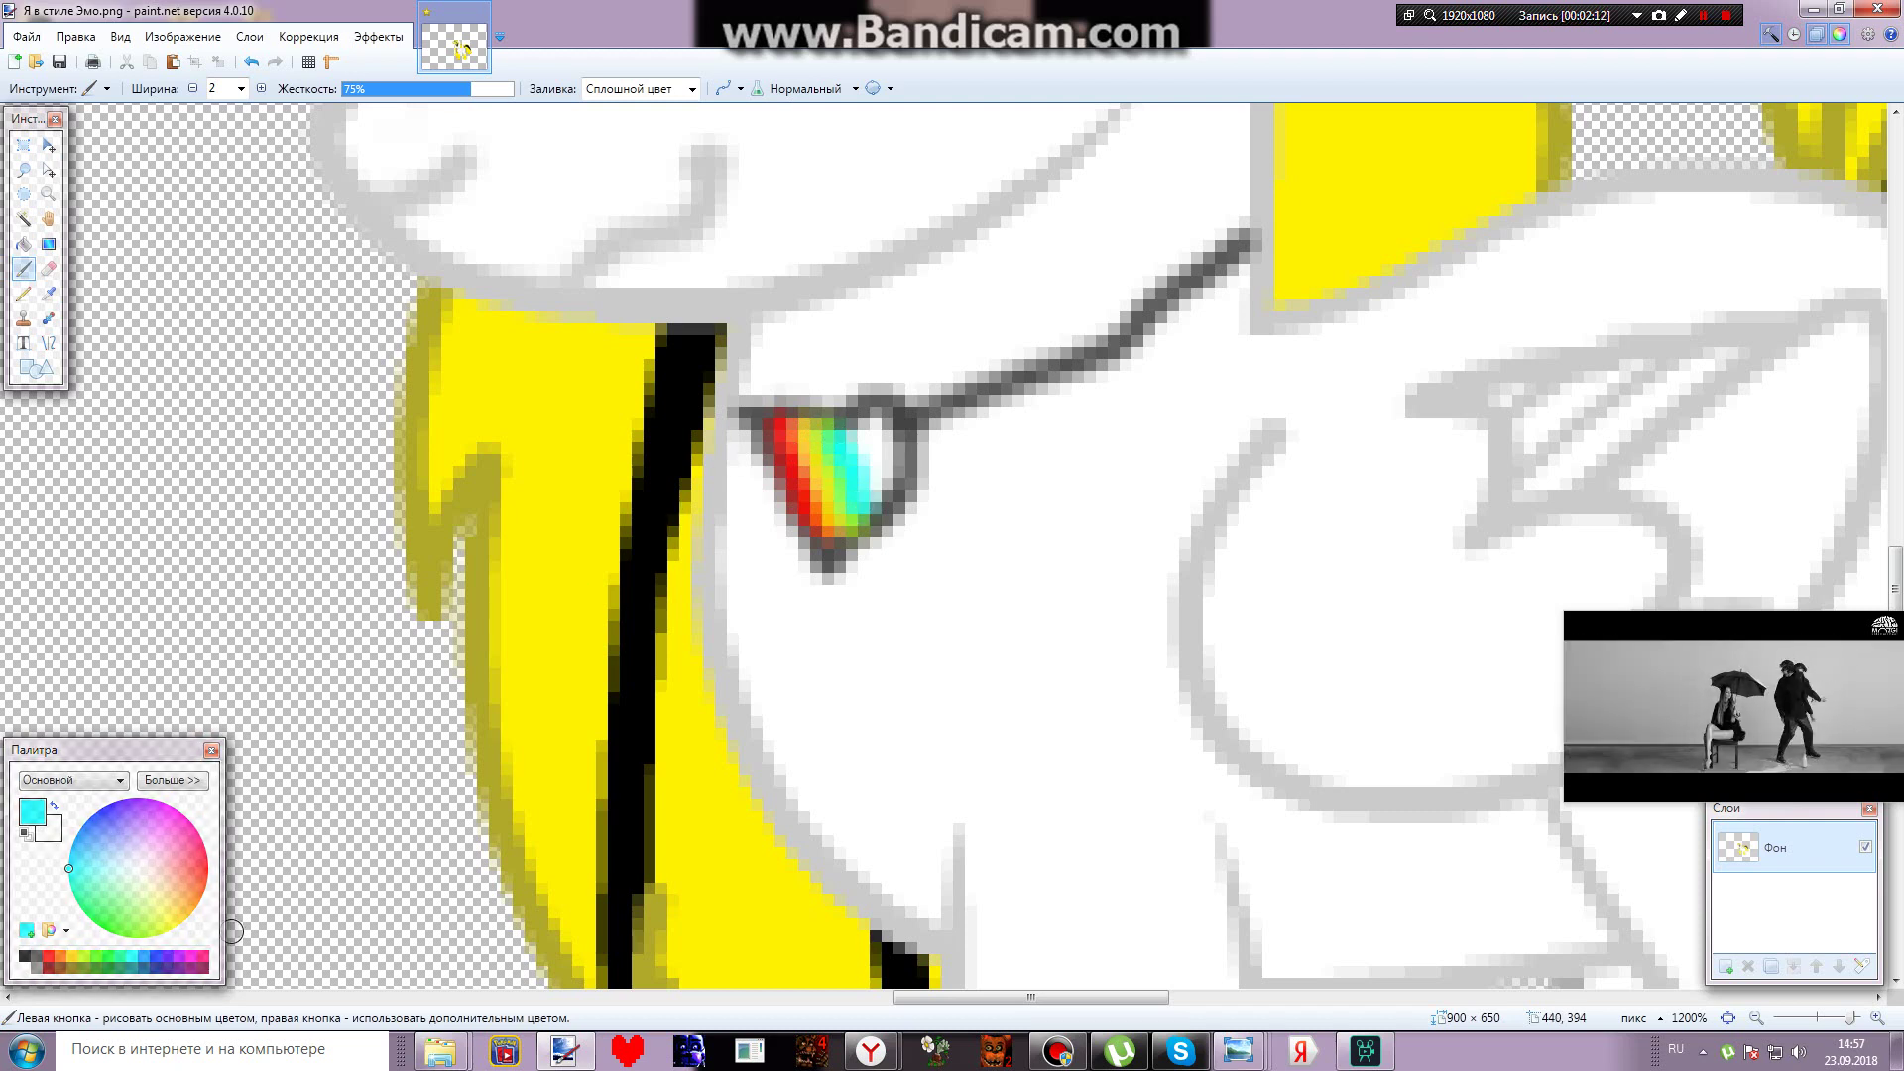
pyautogui.click(156, 956)
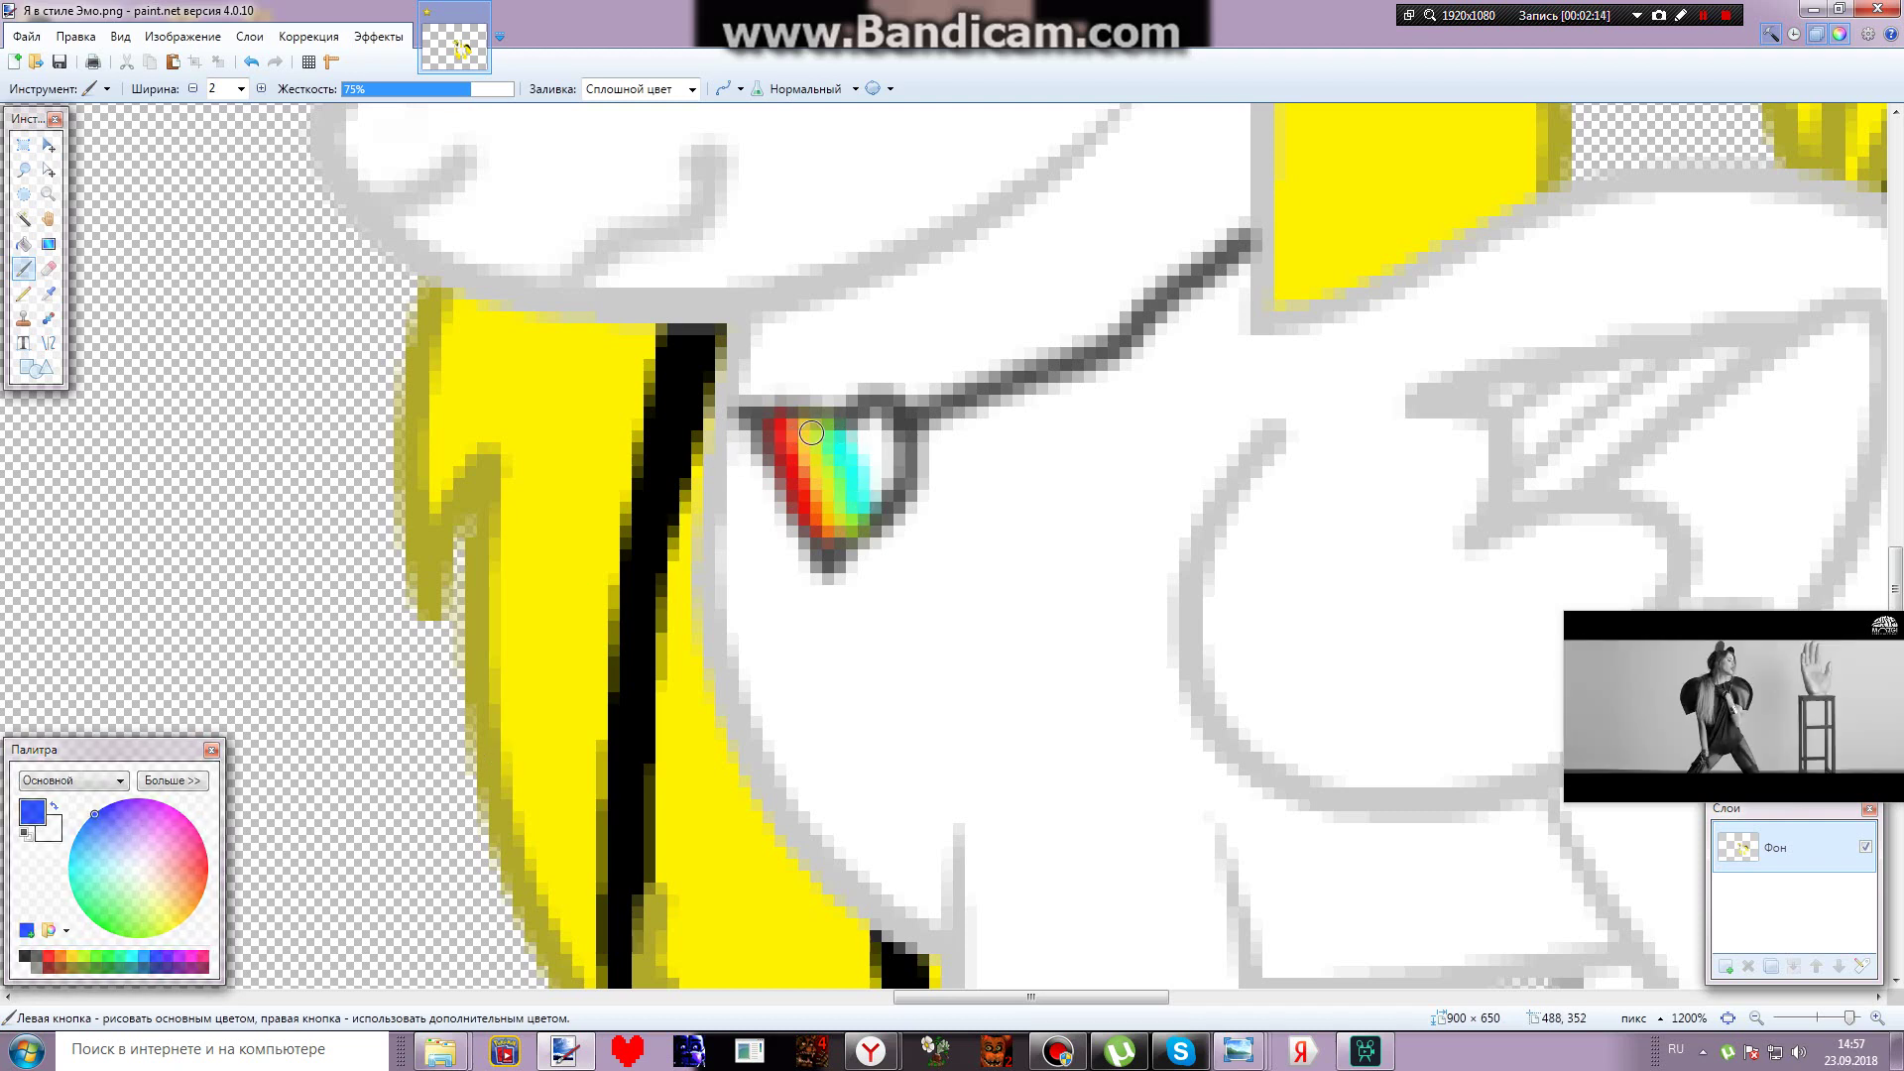
pyautogui.moveTo(847, 437); pyautogui.dragTo(879, 508)
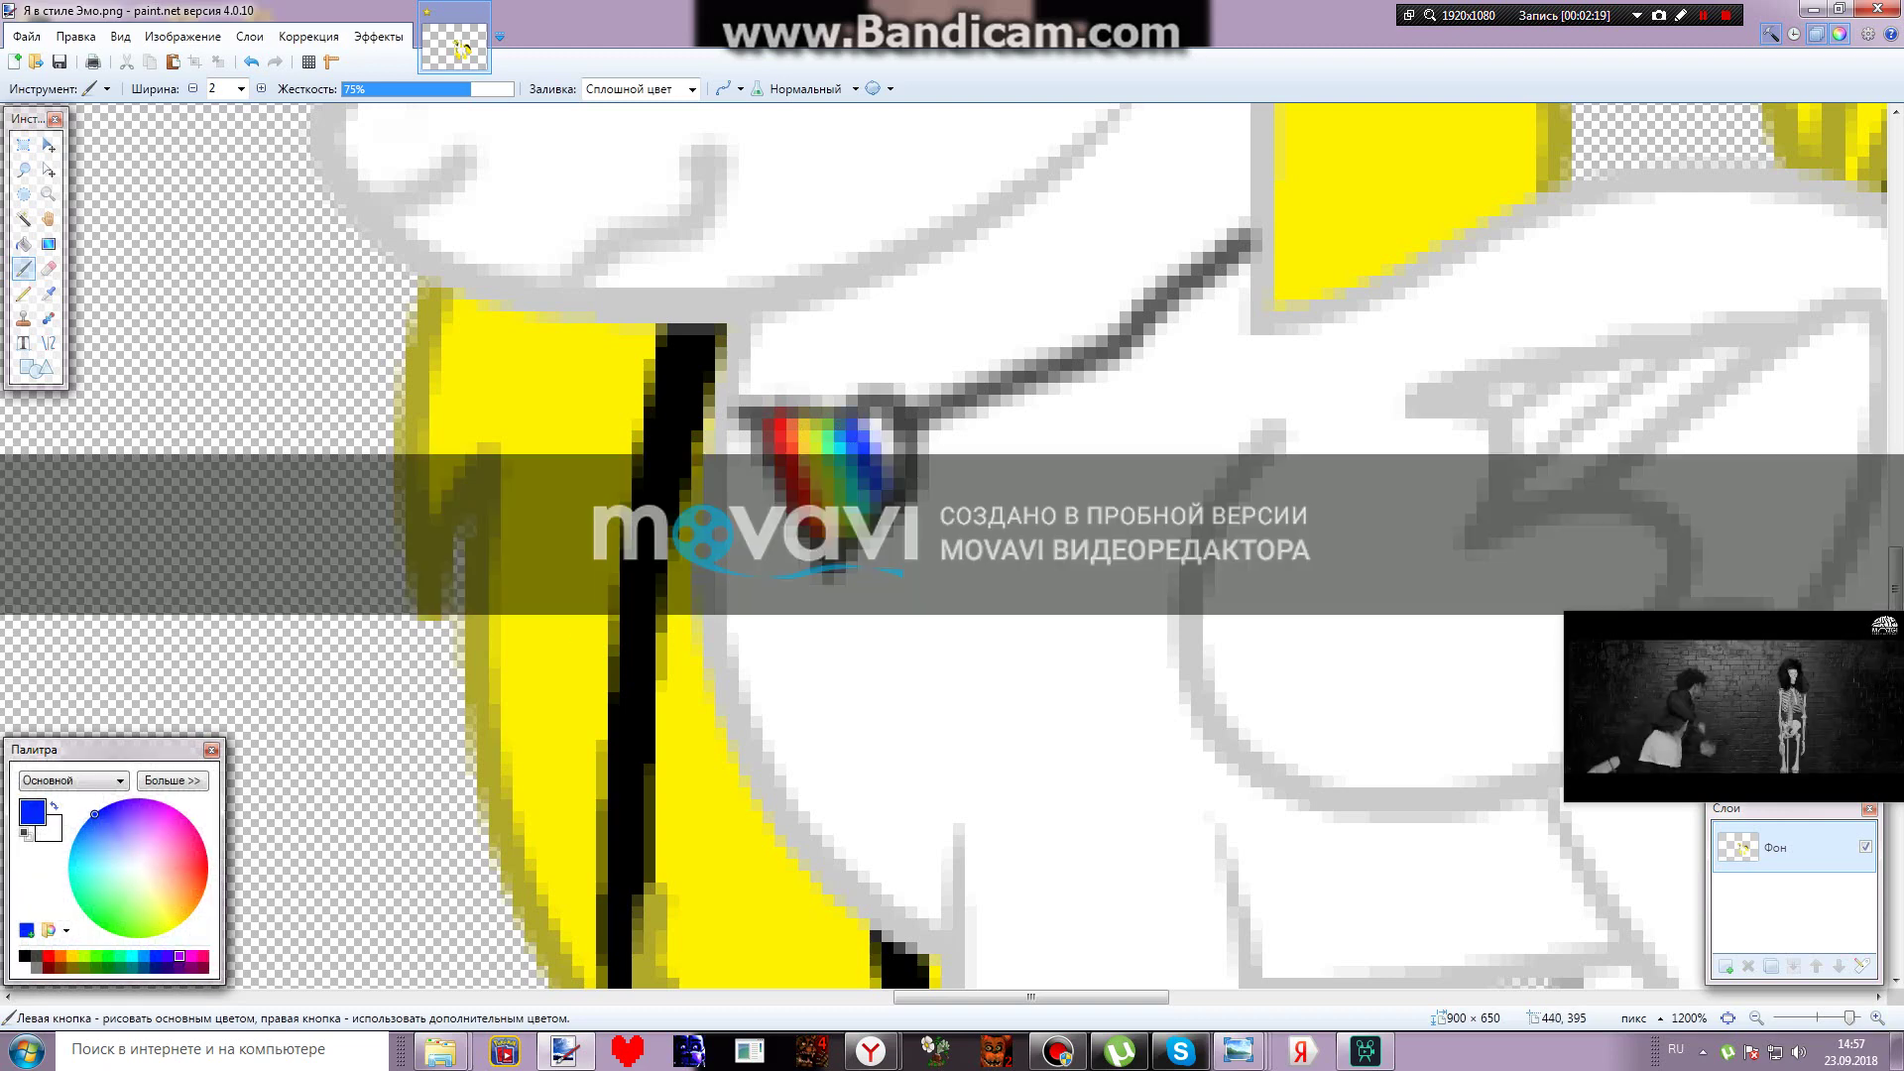
pyautogui.click(192, 957)
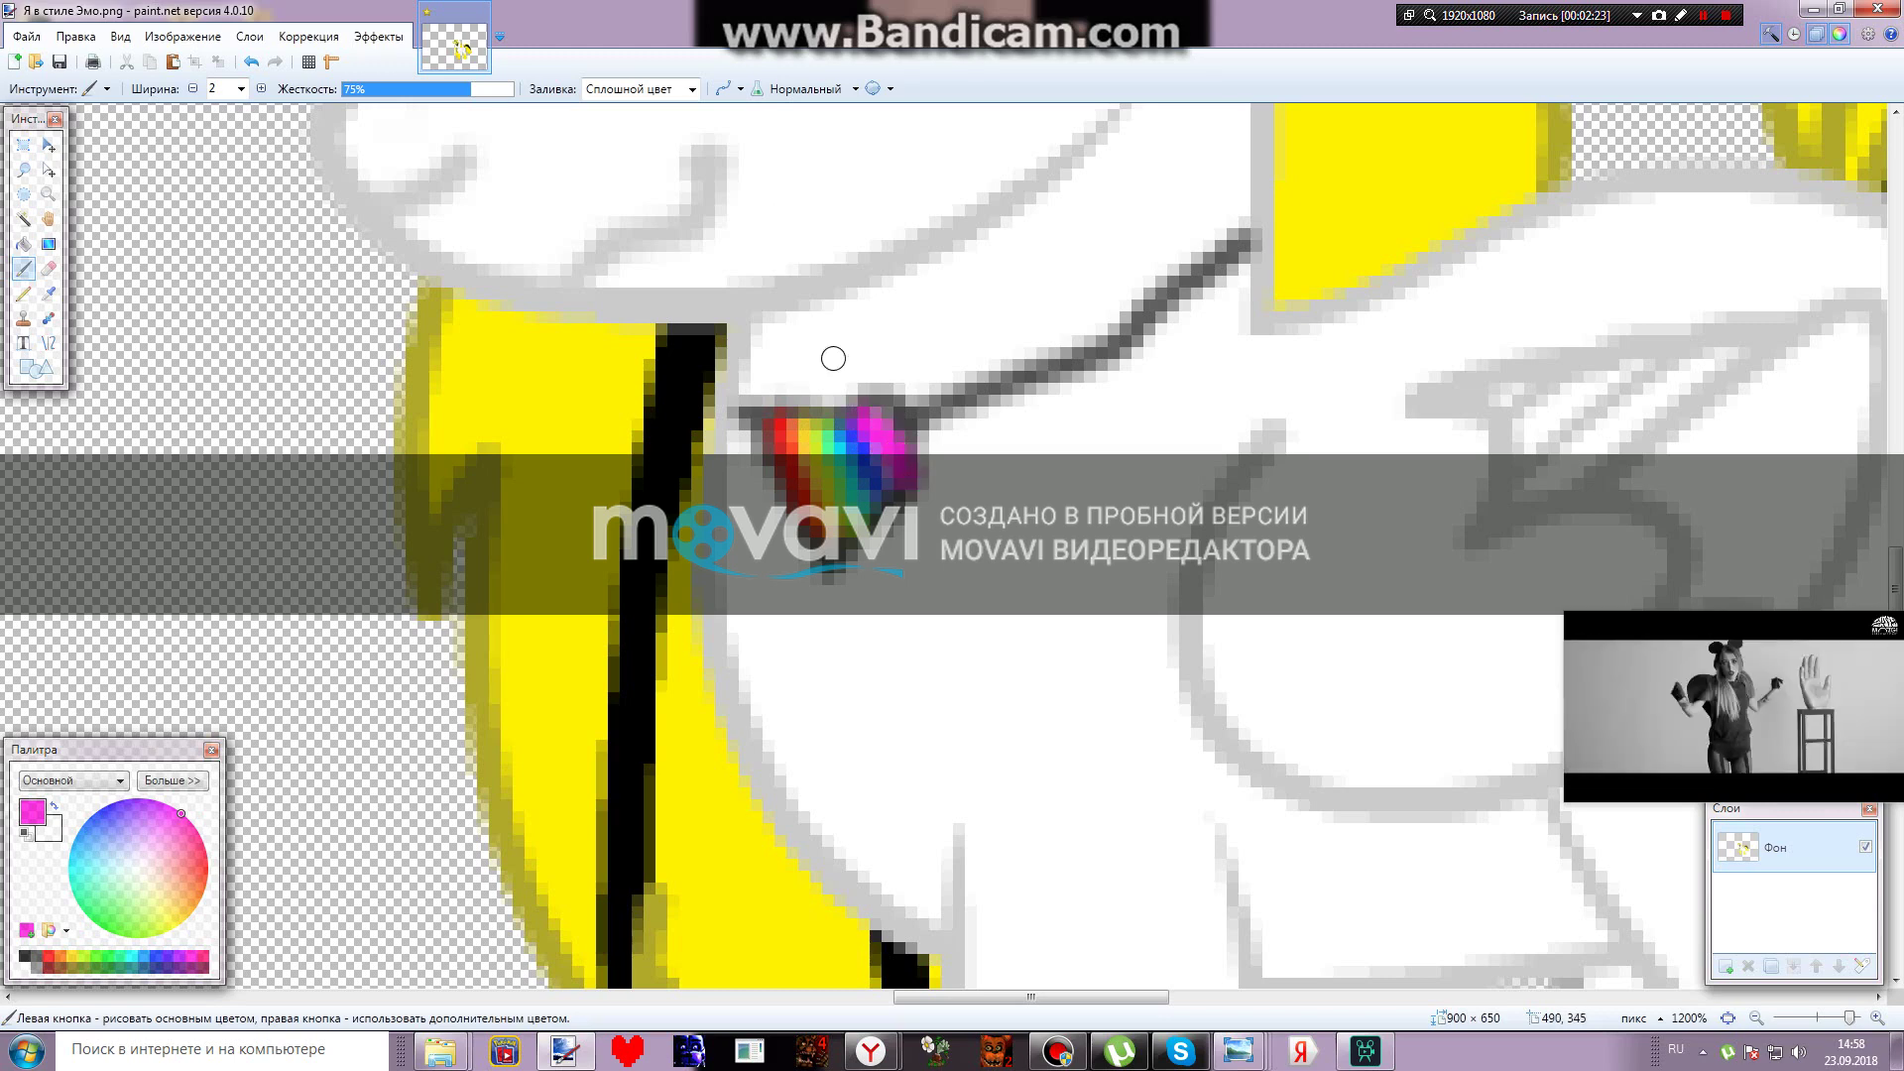
# Paint over the necklace cord and the pendant's outline in black to make them thicker and darker
pyautogui.scroll(-2, 833, 358)
pyautogui.scroll(2, 778, 434)
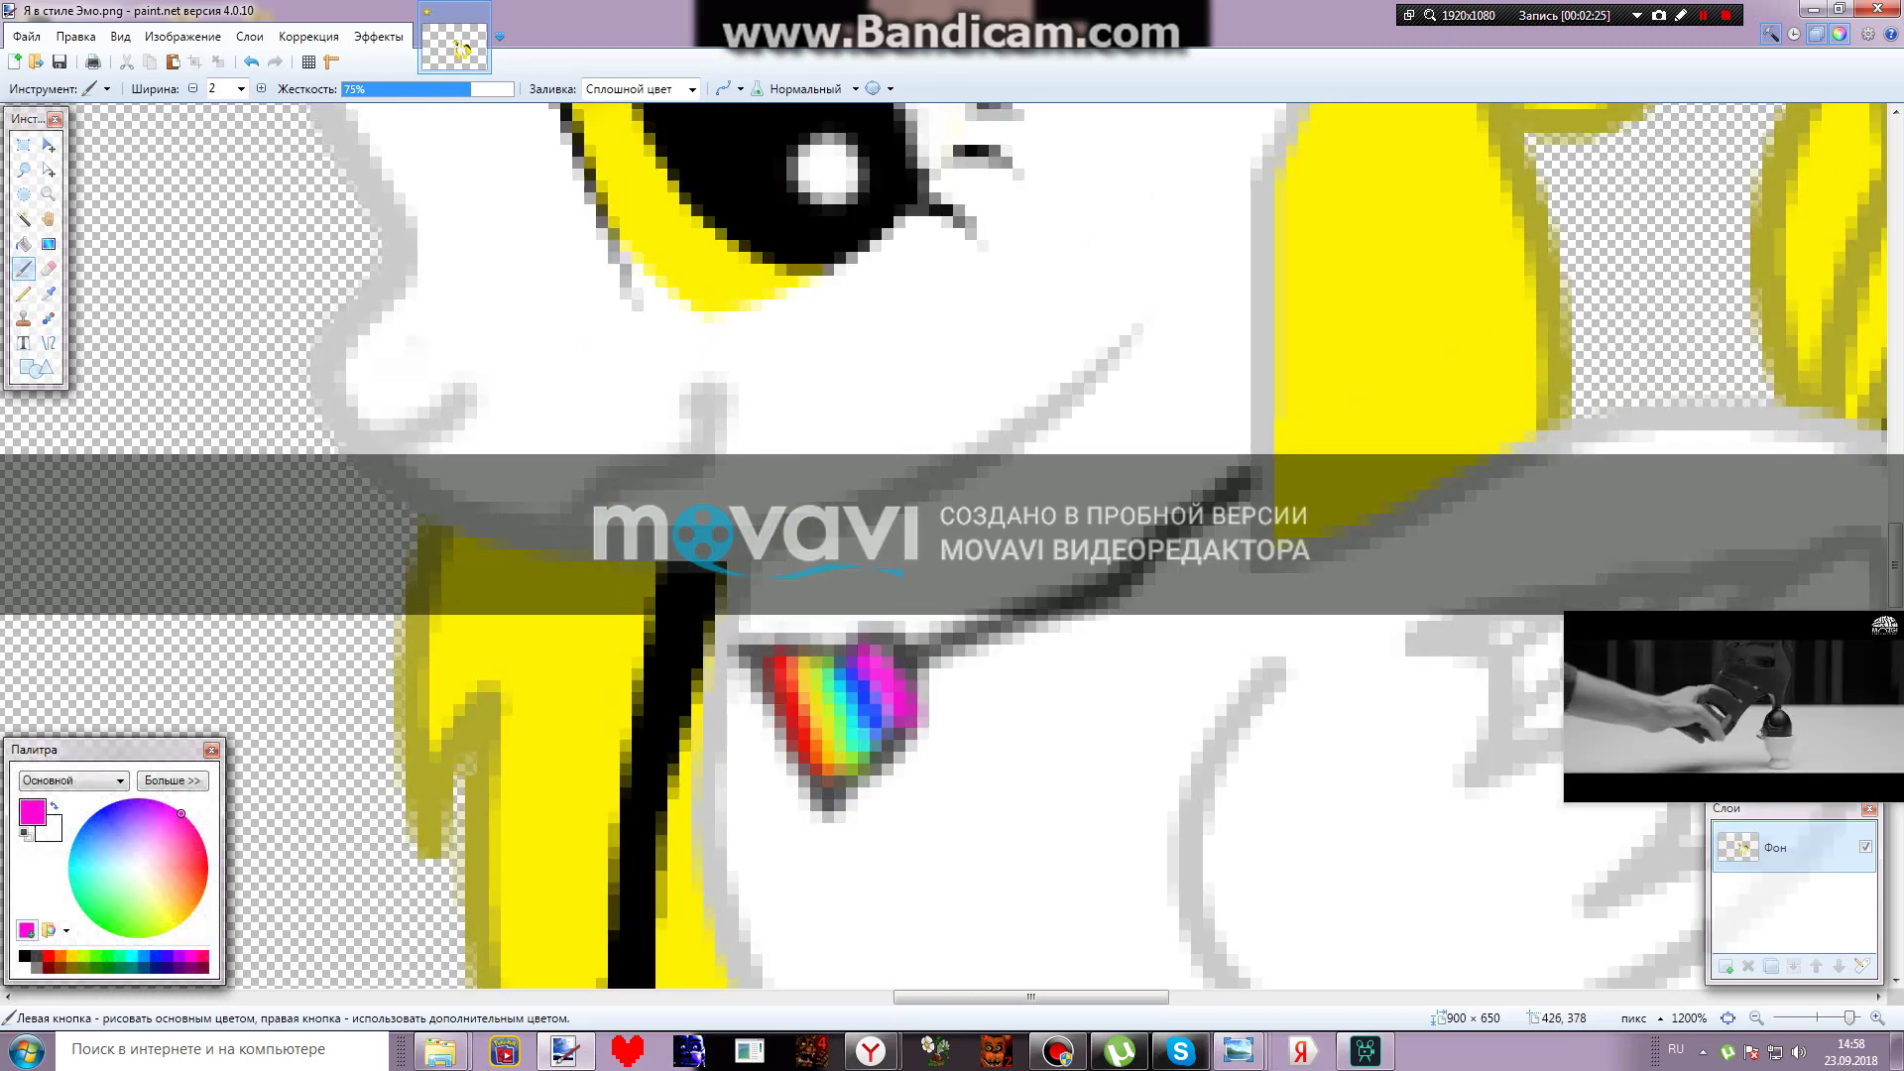
pyautogui.click(24, 956)
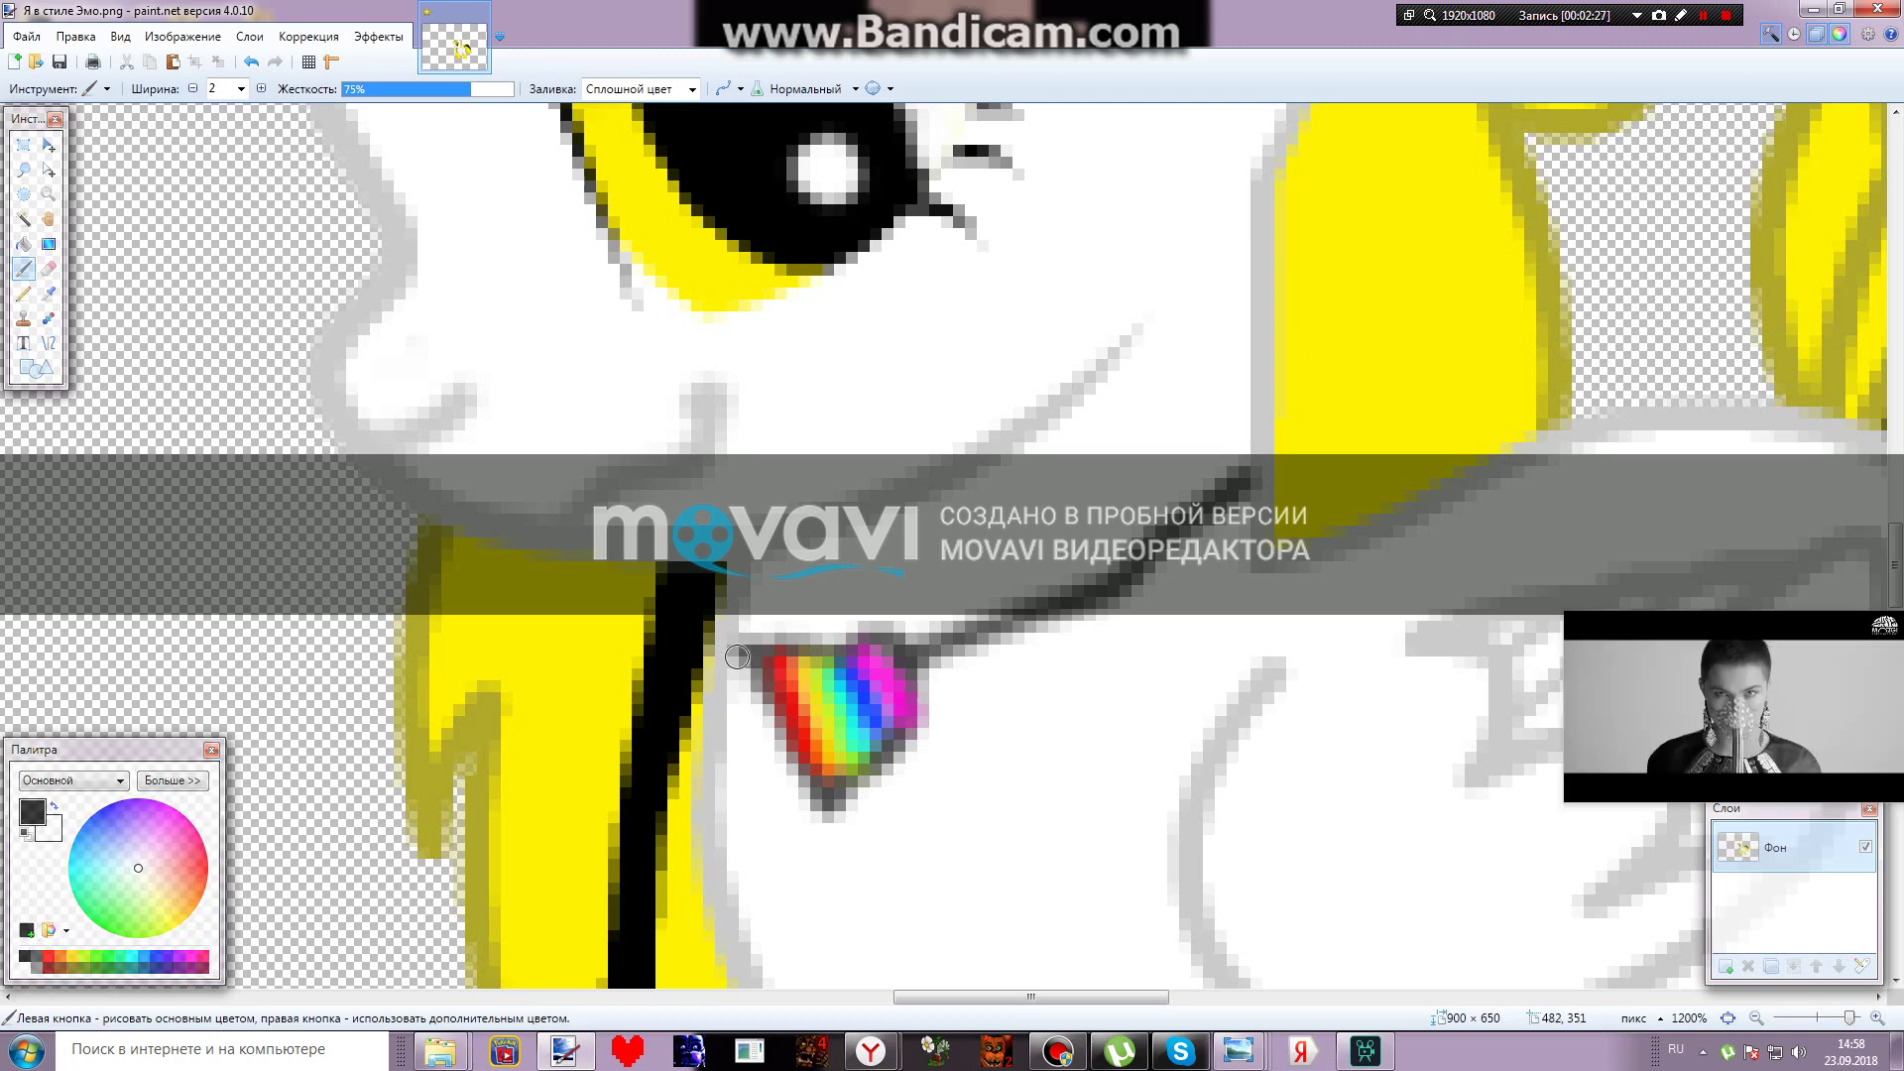
pyautogui.moveTo(768, 648)
pyautogui.mouseDown()
pyautogui.moveTo(926, 653)
pyautogui.moveTo(1203, 531)
pyautogui.mouseUp()
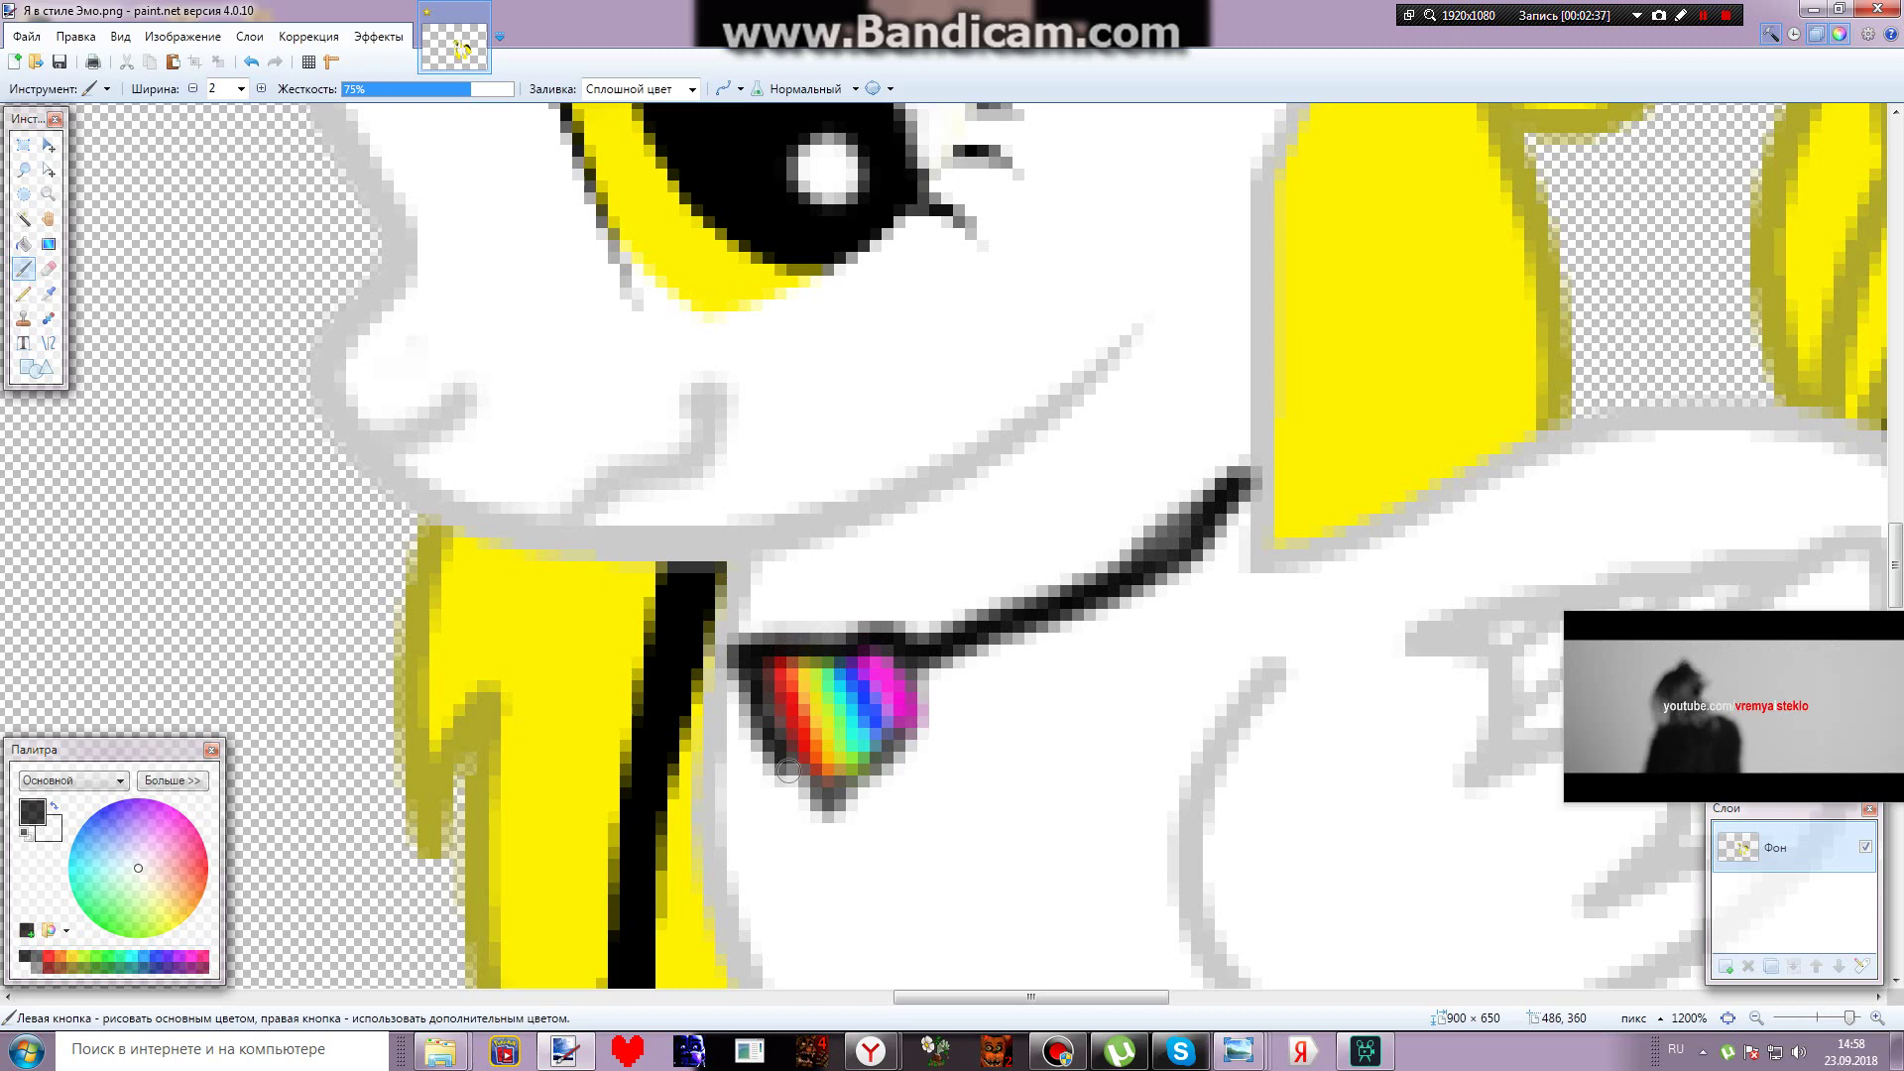
pyautogui.moveTo(810, 809); pyautogui.dragTo(896, 737)
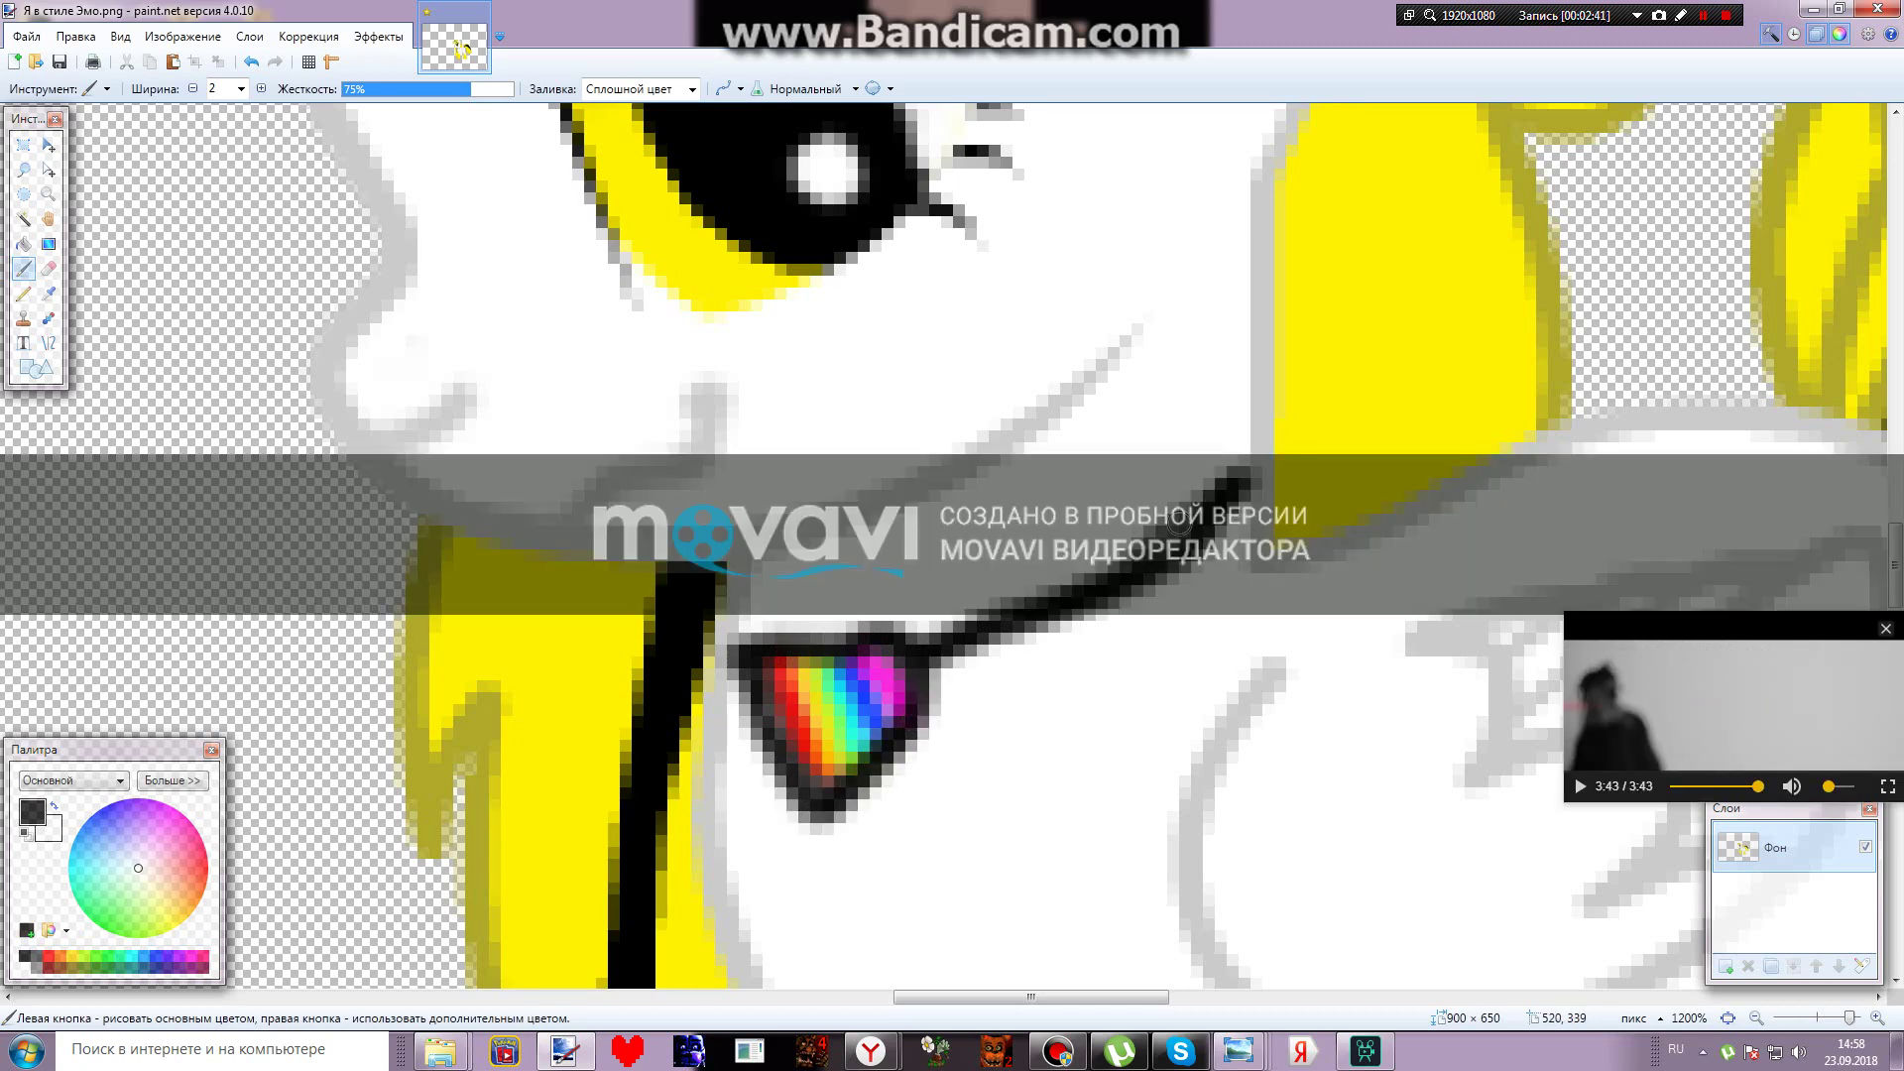
# Zoom out to 150% to examine the whole pony with its painted eye, muzzle and necklace
pyautogui.scroll(3, 1178, 523)
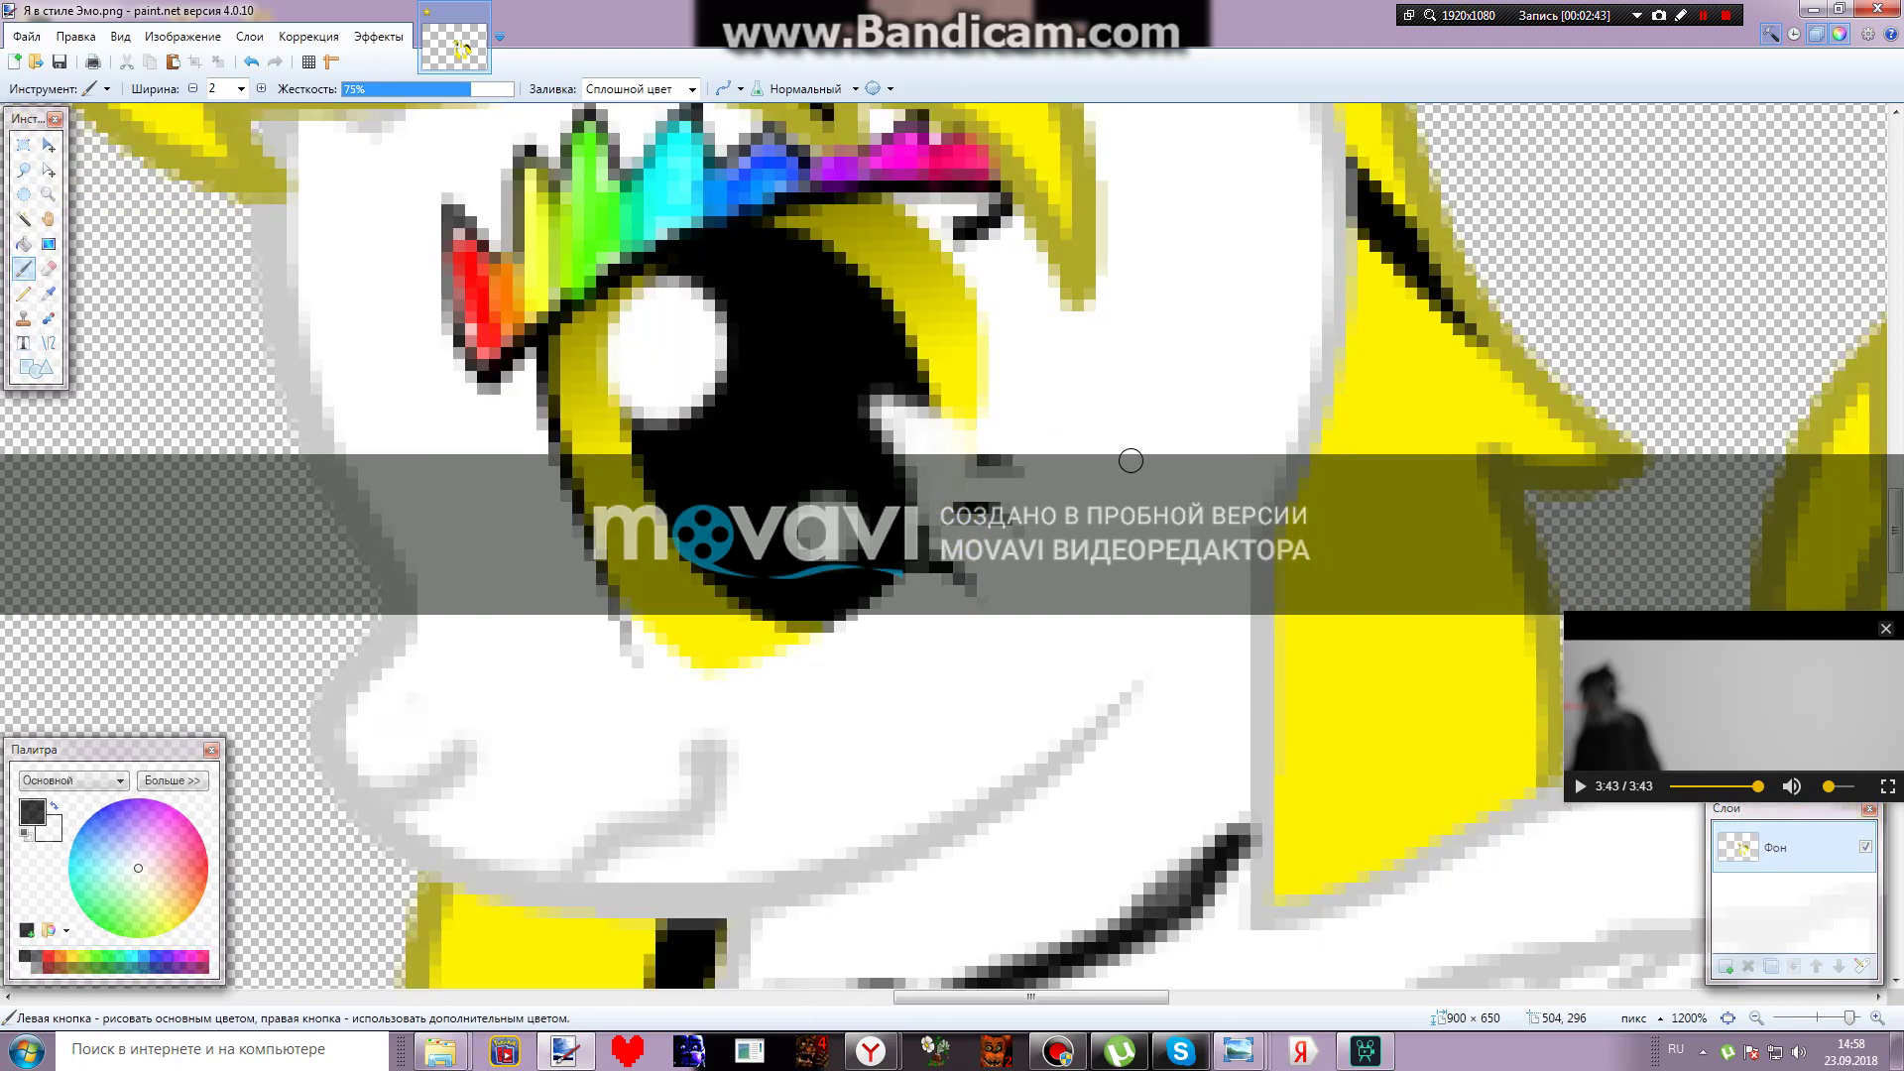
pyautogui.scroll(3, 1131, 462)
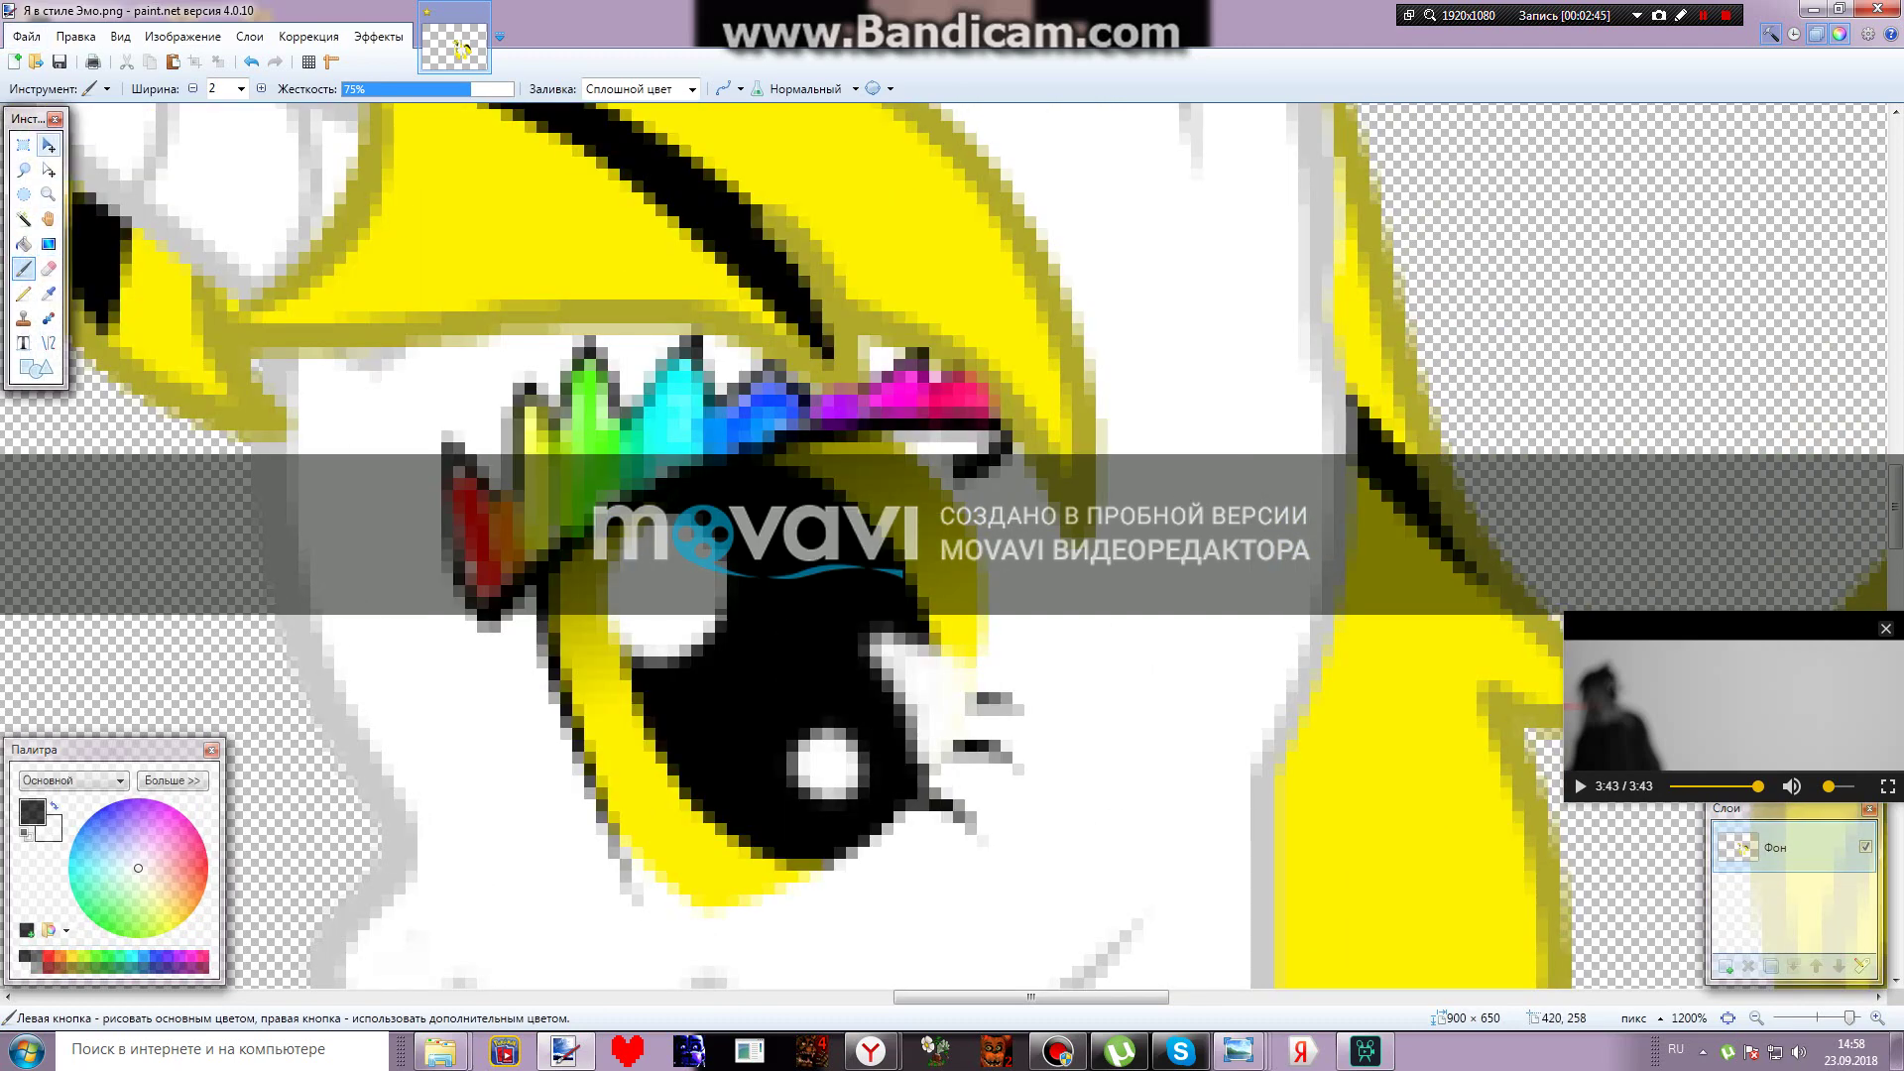
pyautogui.click(48, 194)
pyautogui.rightClick(793, 416)
pyautogui.rightClick(898, 565)
pyautogui.rightClick(897, 565)
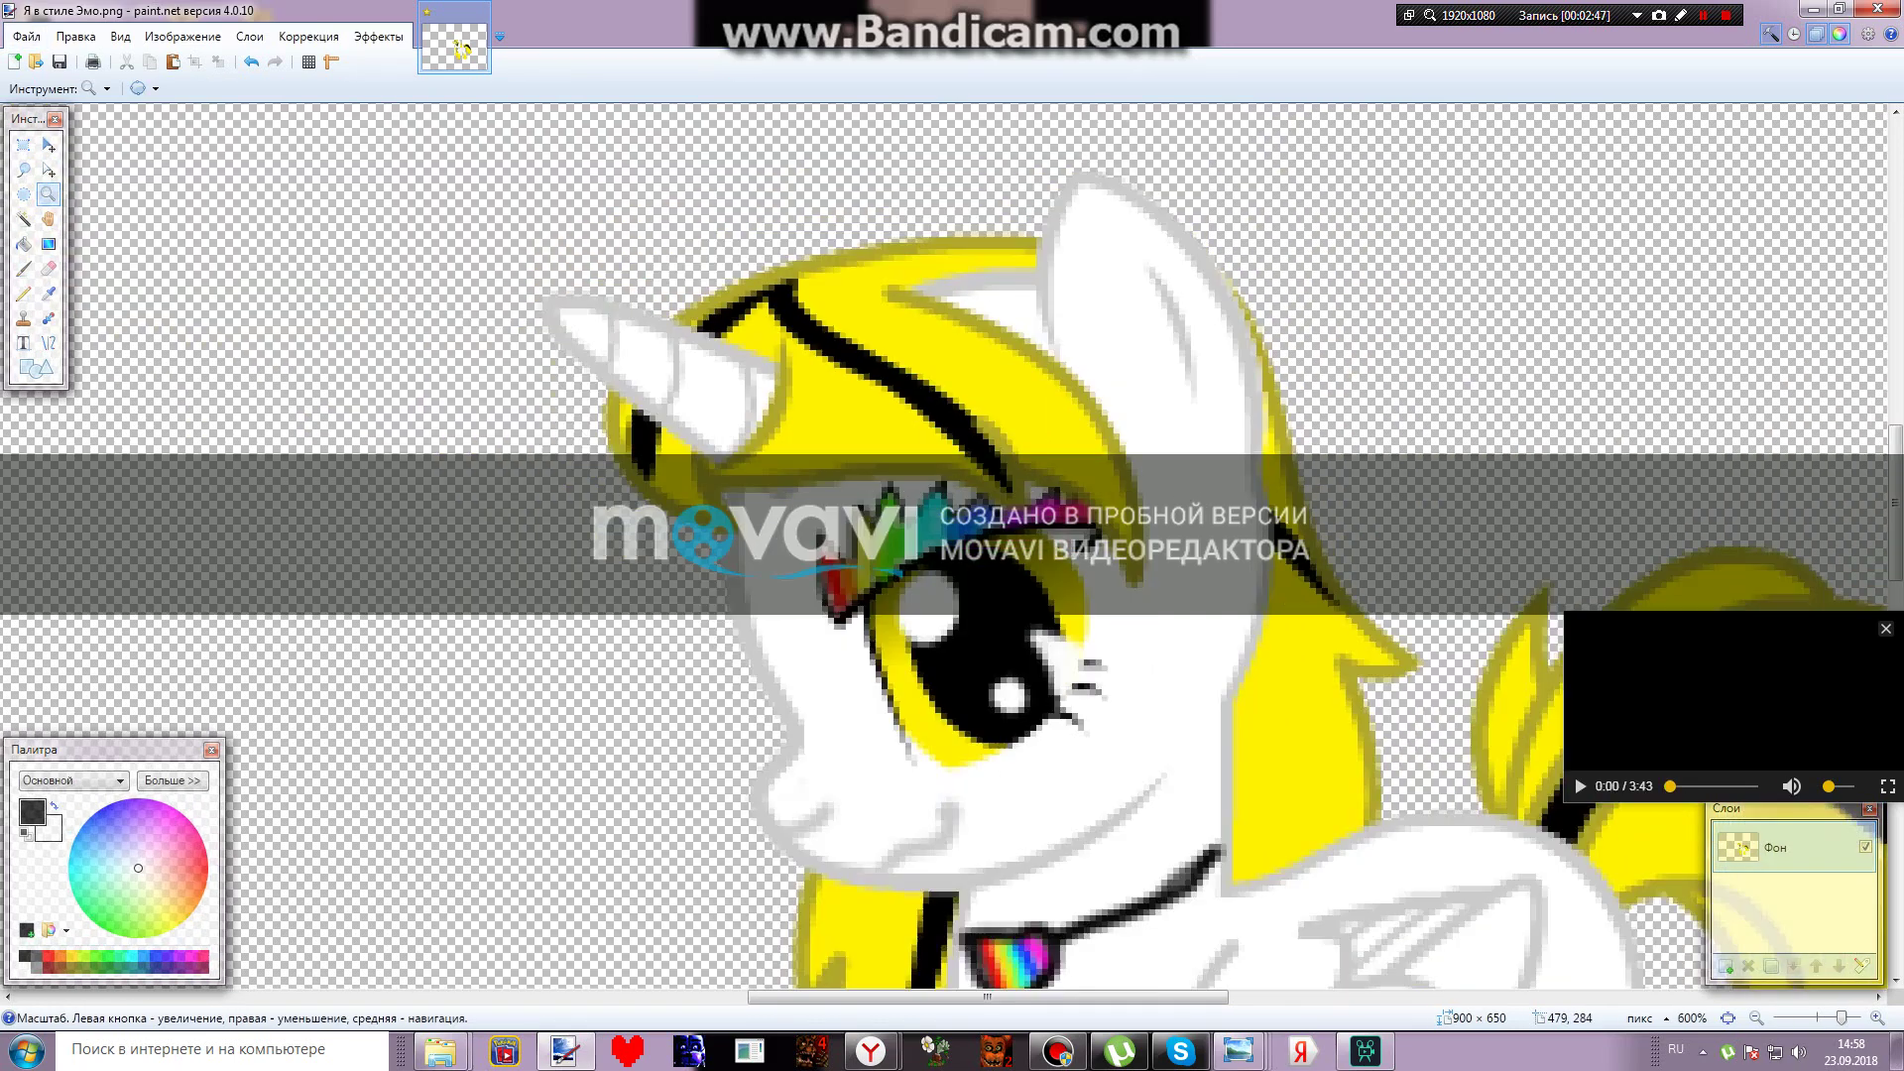
pyautogui.rightClick(1032, 773)
pyautogui.rightClick(1032, 788)
pyautogui.rightClick(999, 650)
pyautogui.rightClick(1105, 439)
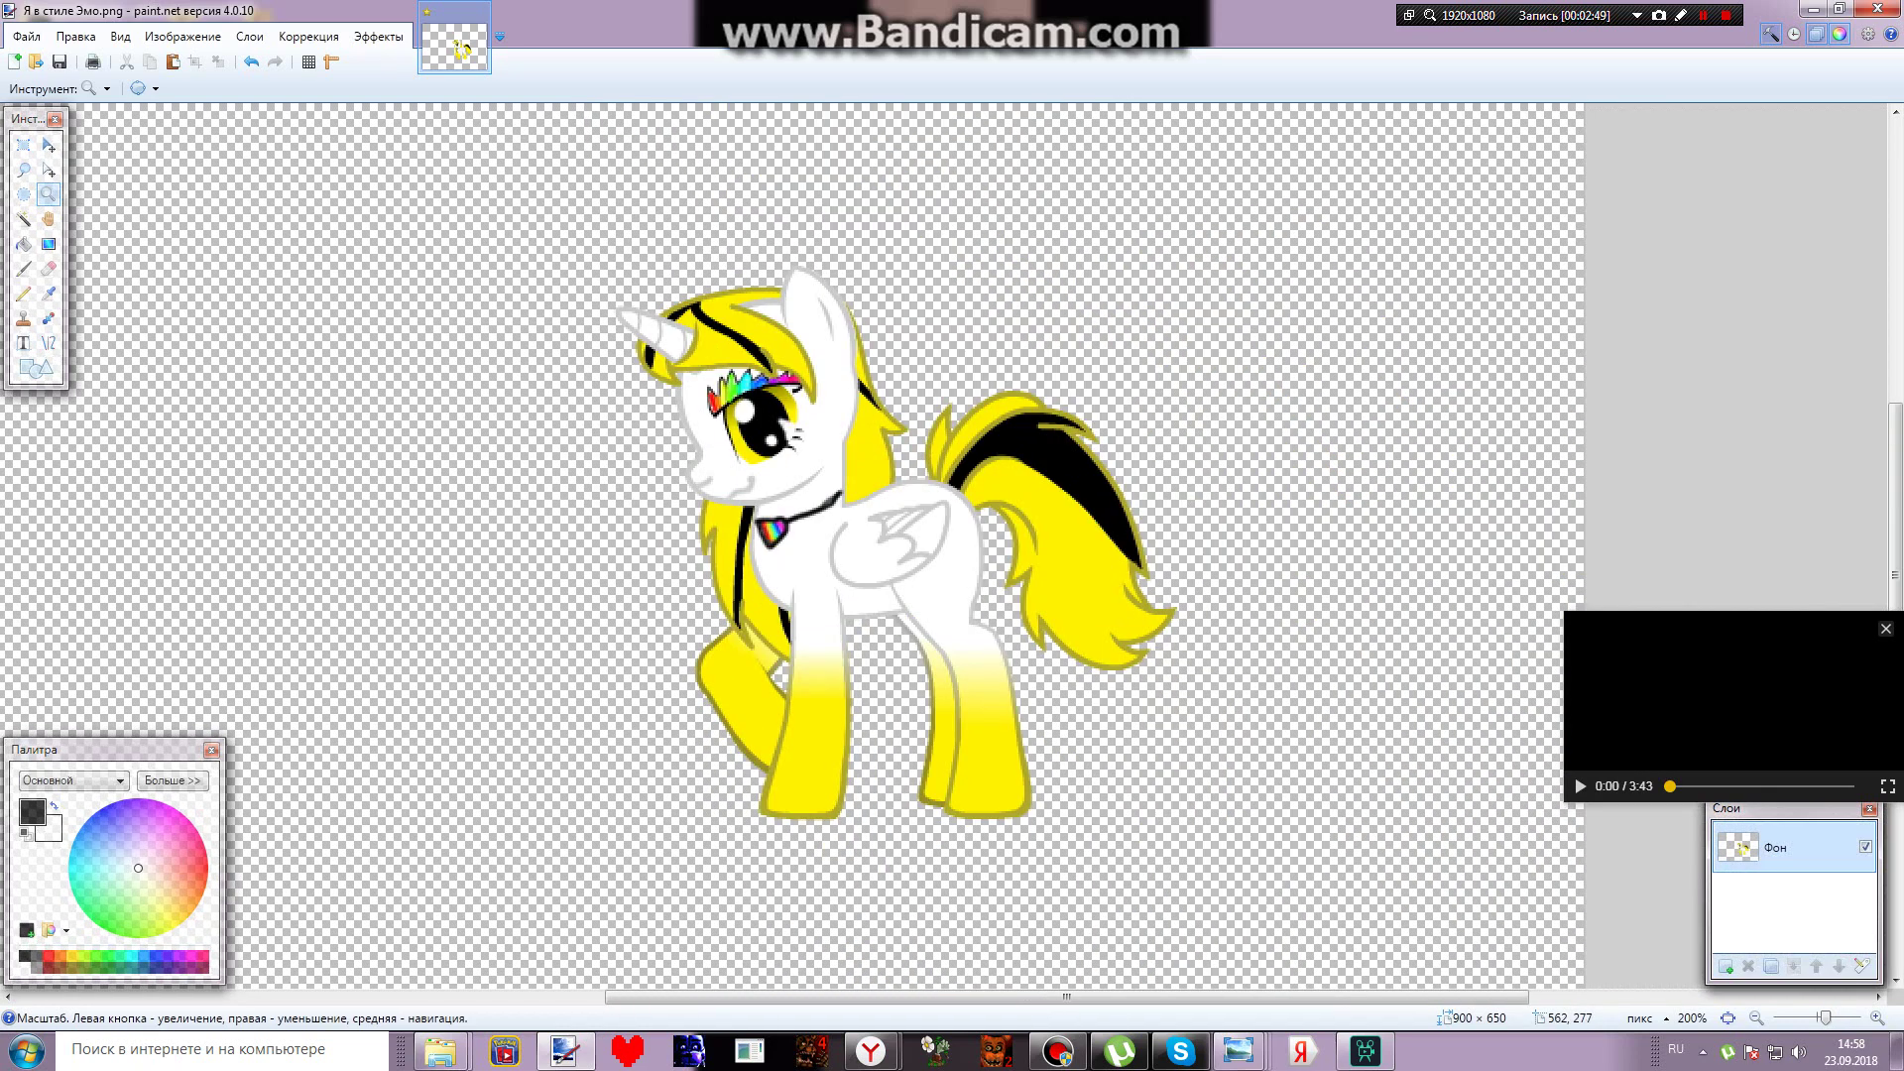
pyautogui.rightClick(792, 433)
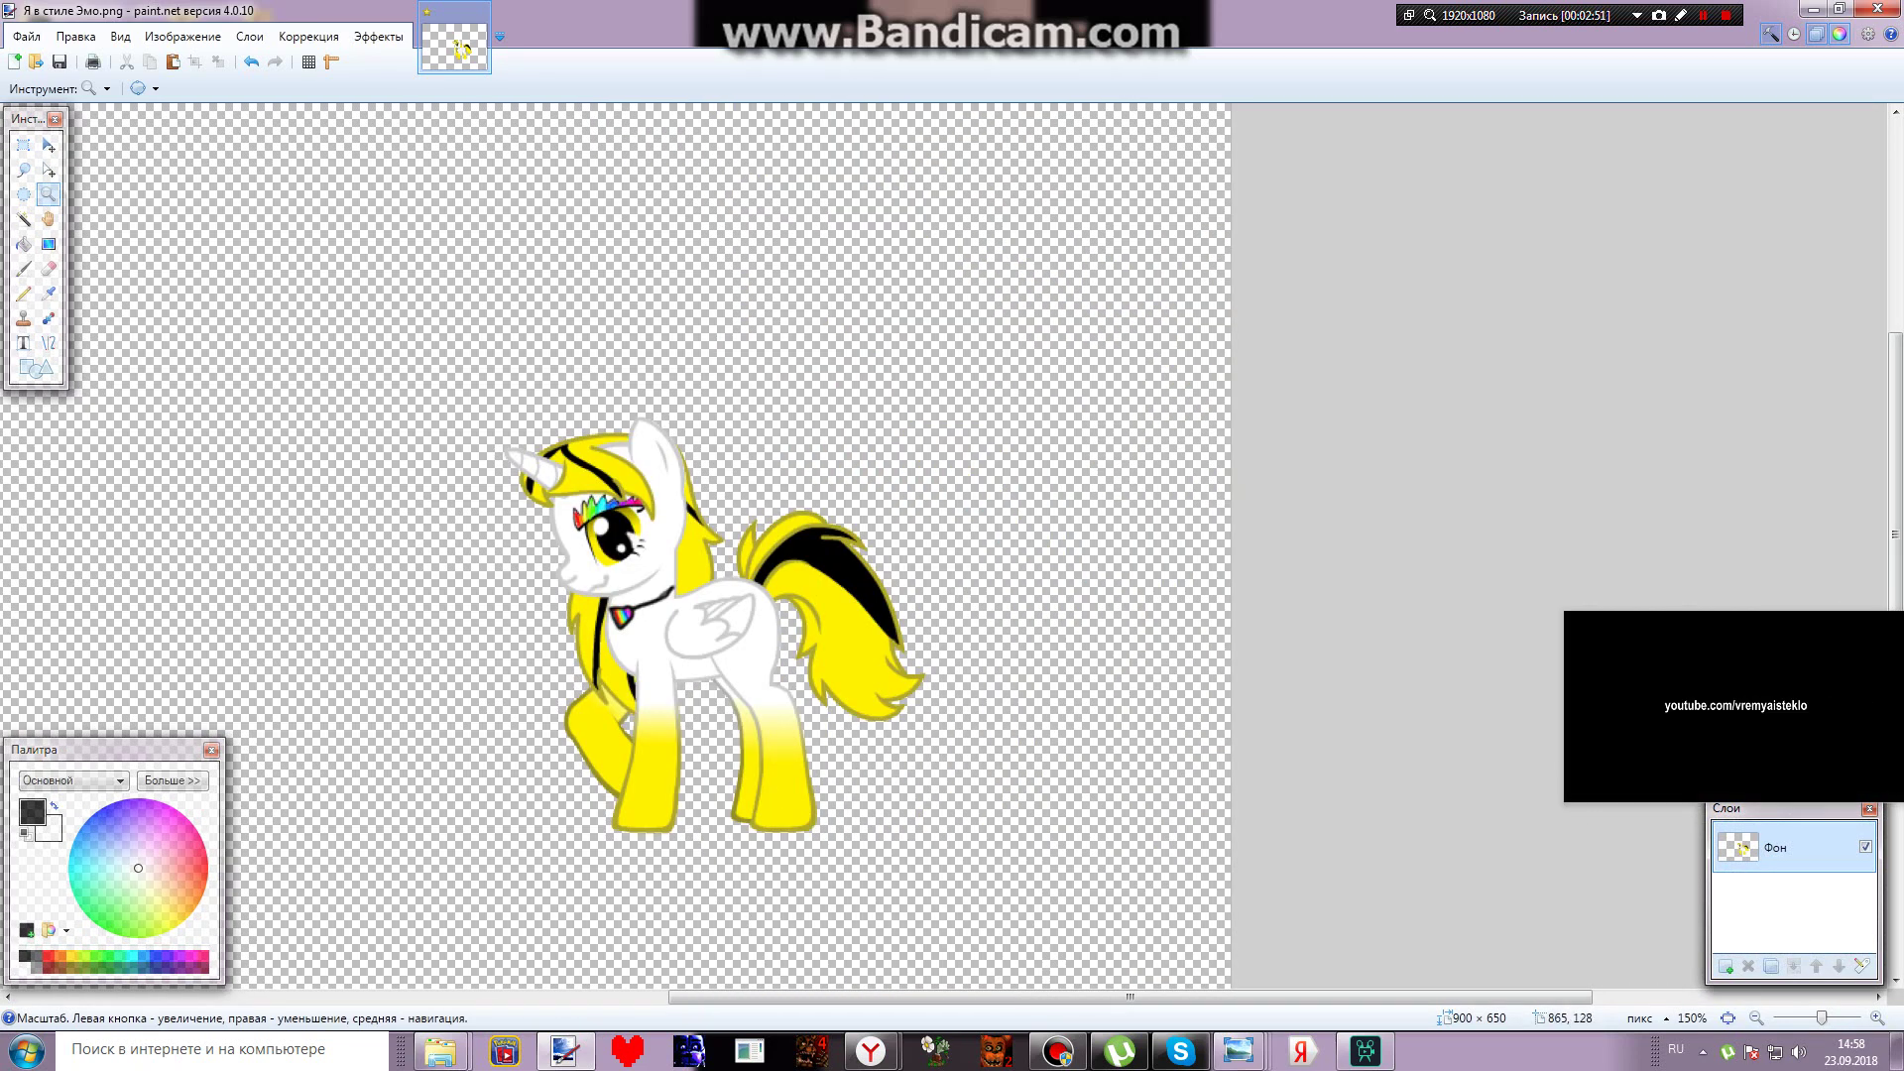
# Close the image editor, saving the changes to "Я в стиле Эмо.png" with the offered save settings
pyautogui.moveTo(940, 997); pyautogui.dragTo(850, 997)
pyautogui.scroll(-1, 1589, 329)
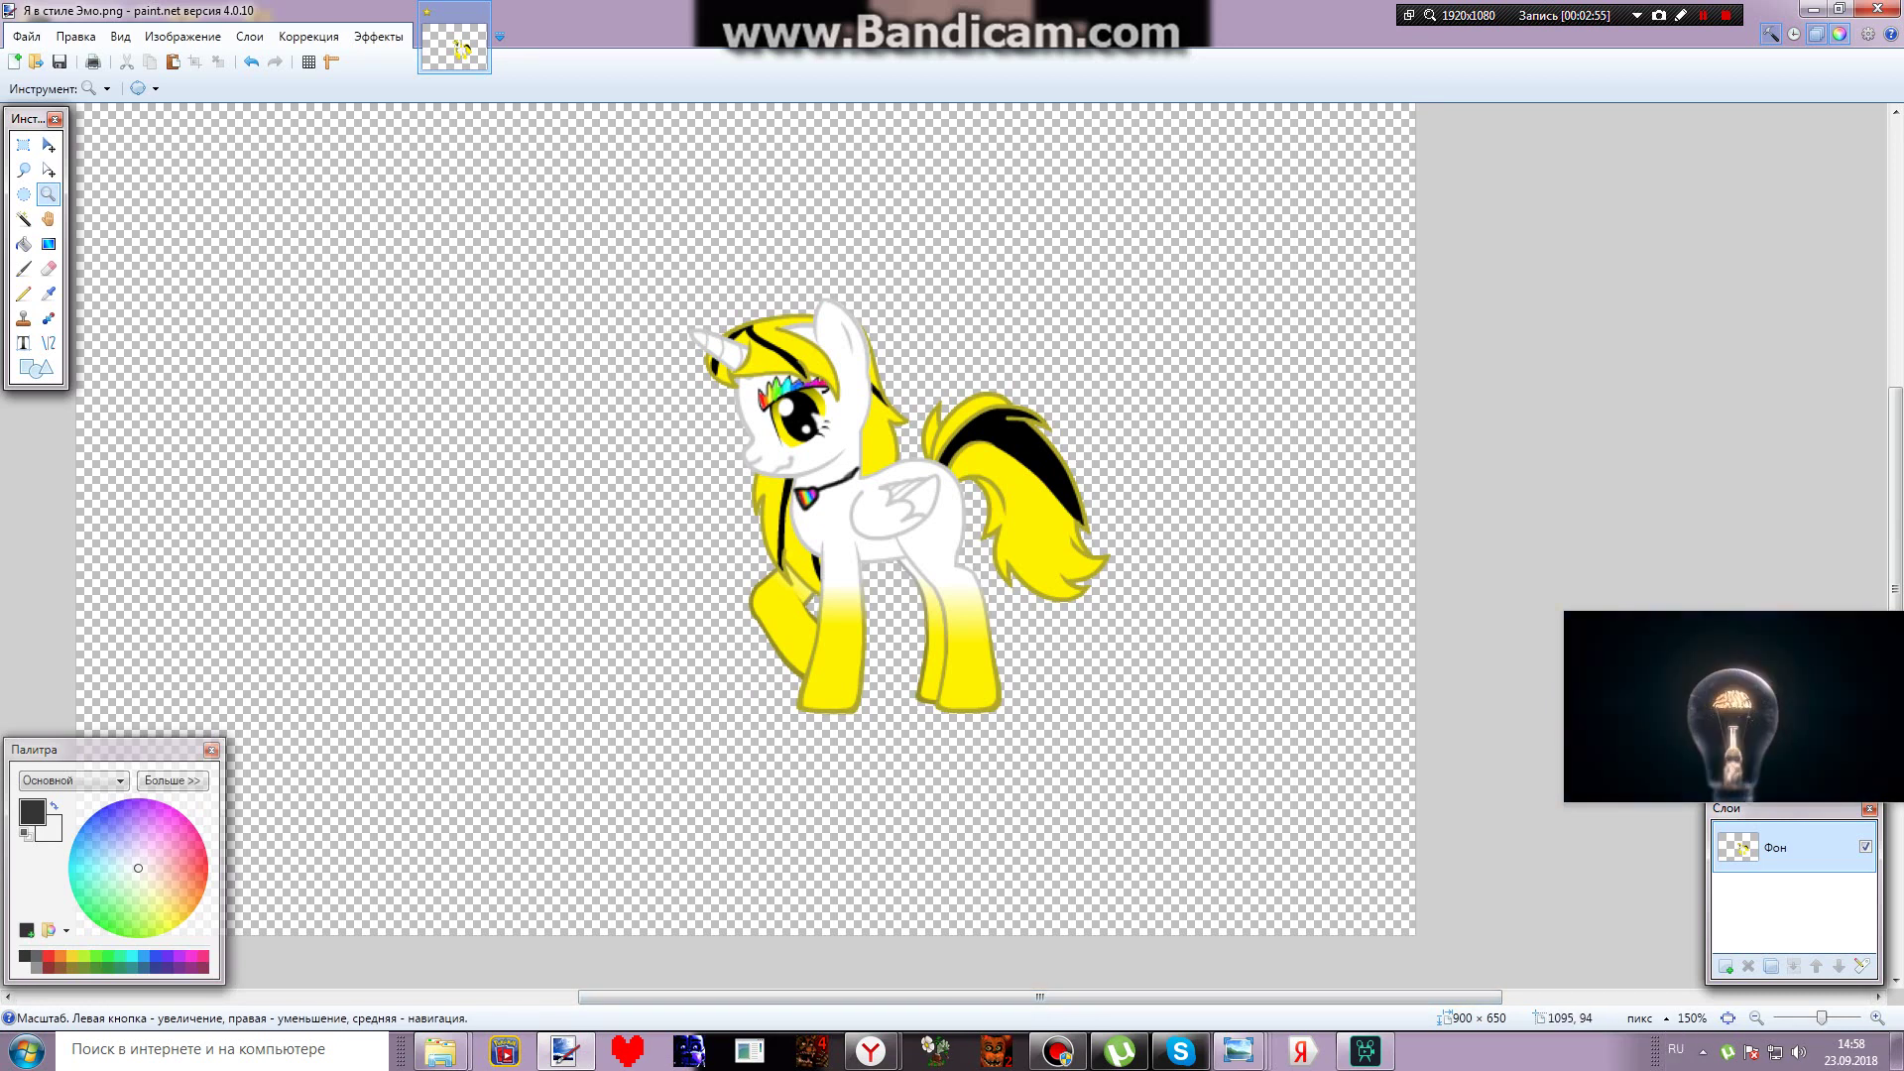
pyautogui.click(1877, 9)
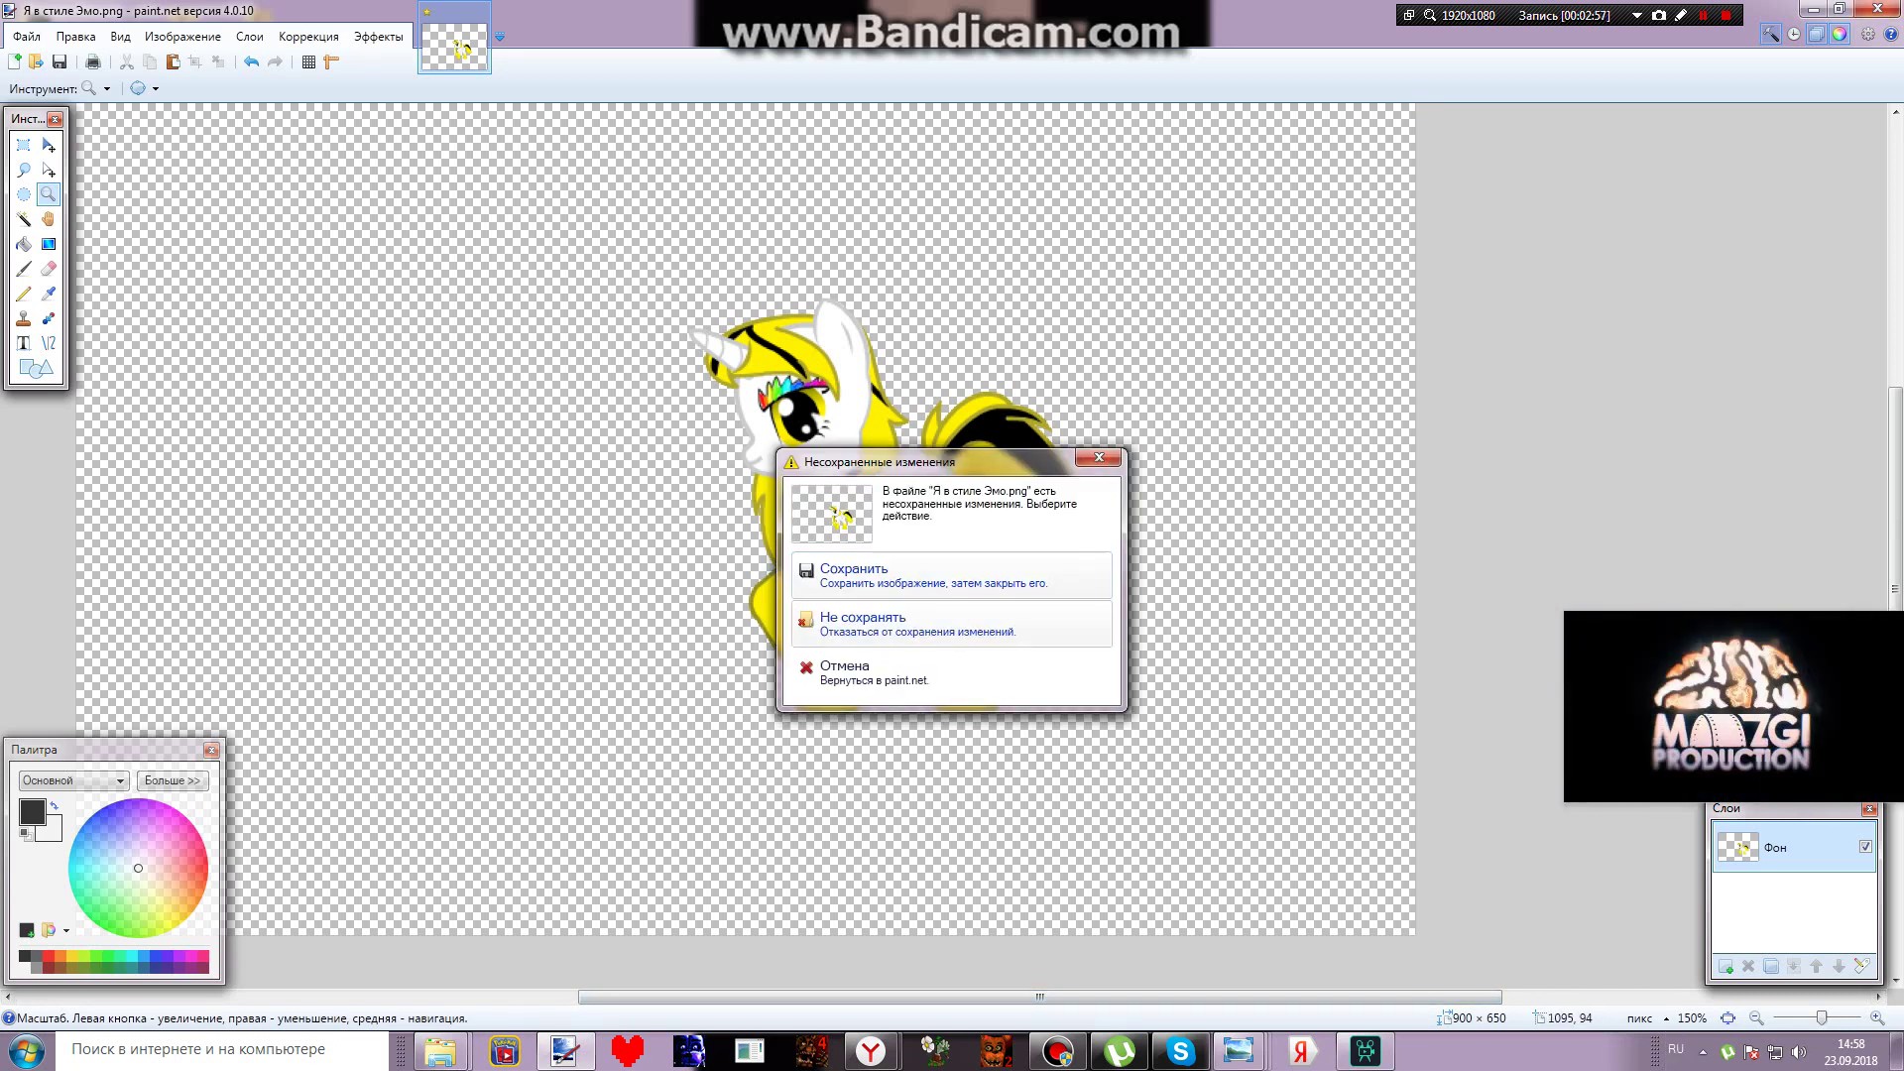
pyautogui.click(950, 576)
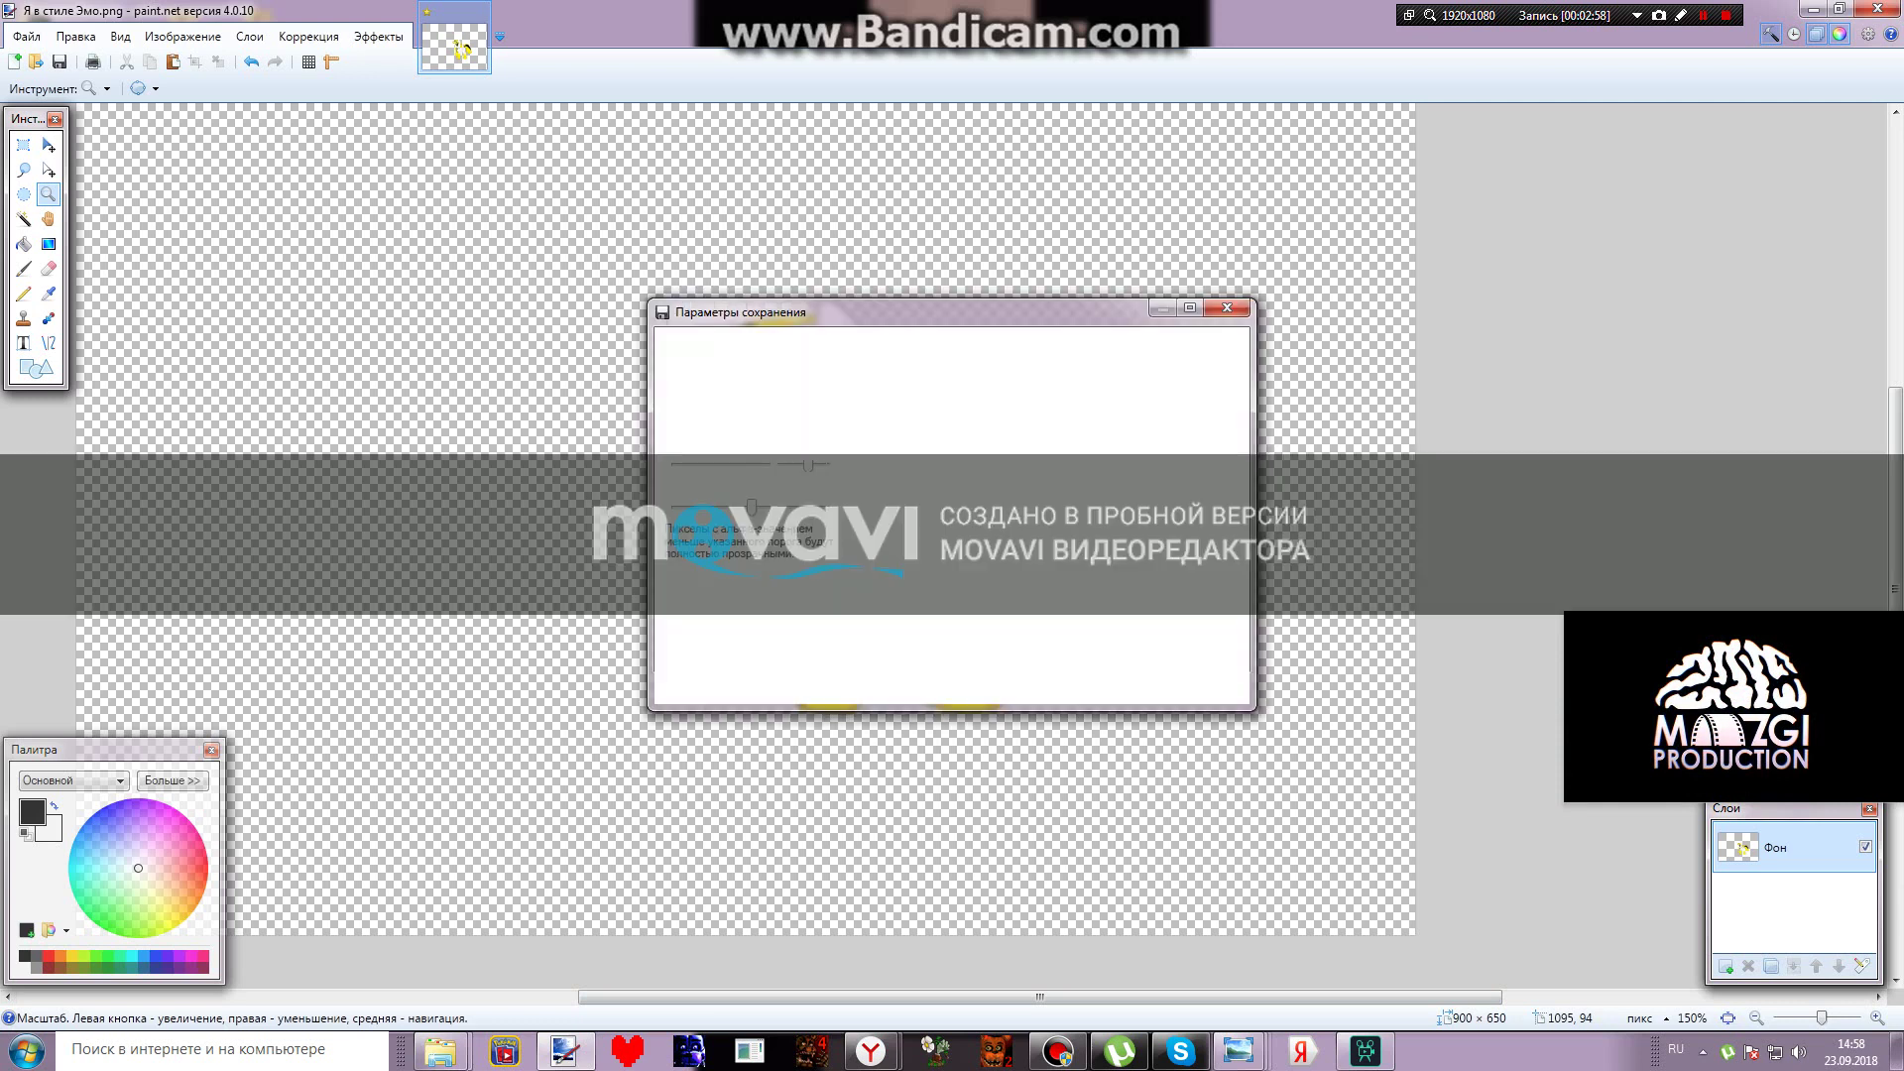
pyautogui.press('Return')
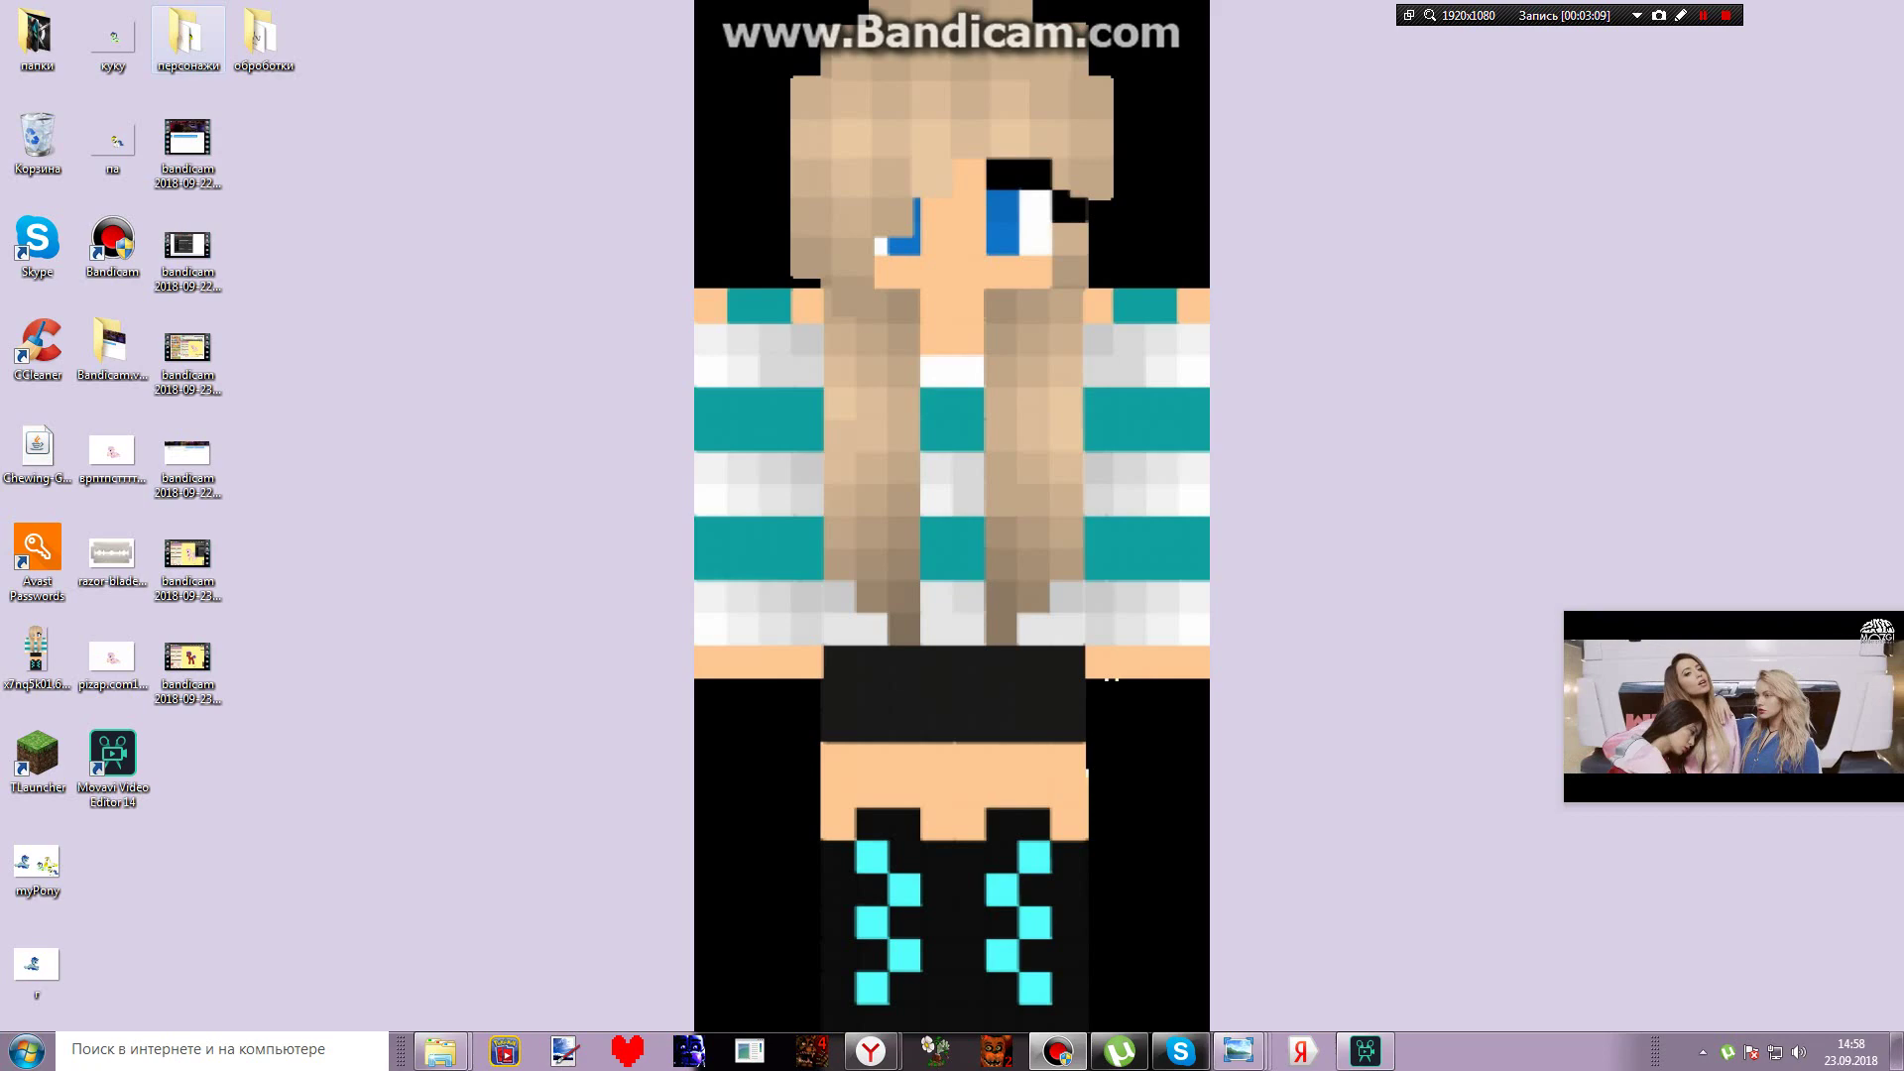
# Open "Я в стиле Эмо" from the desktop folder "персонажи" in Windows Photo Viewer and view it as a full-screen slide show
pyautogui.doubleClick(188, 34)
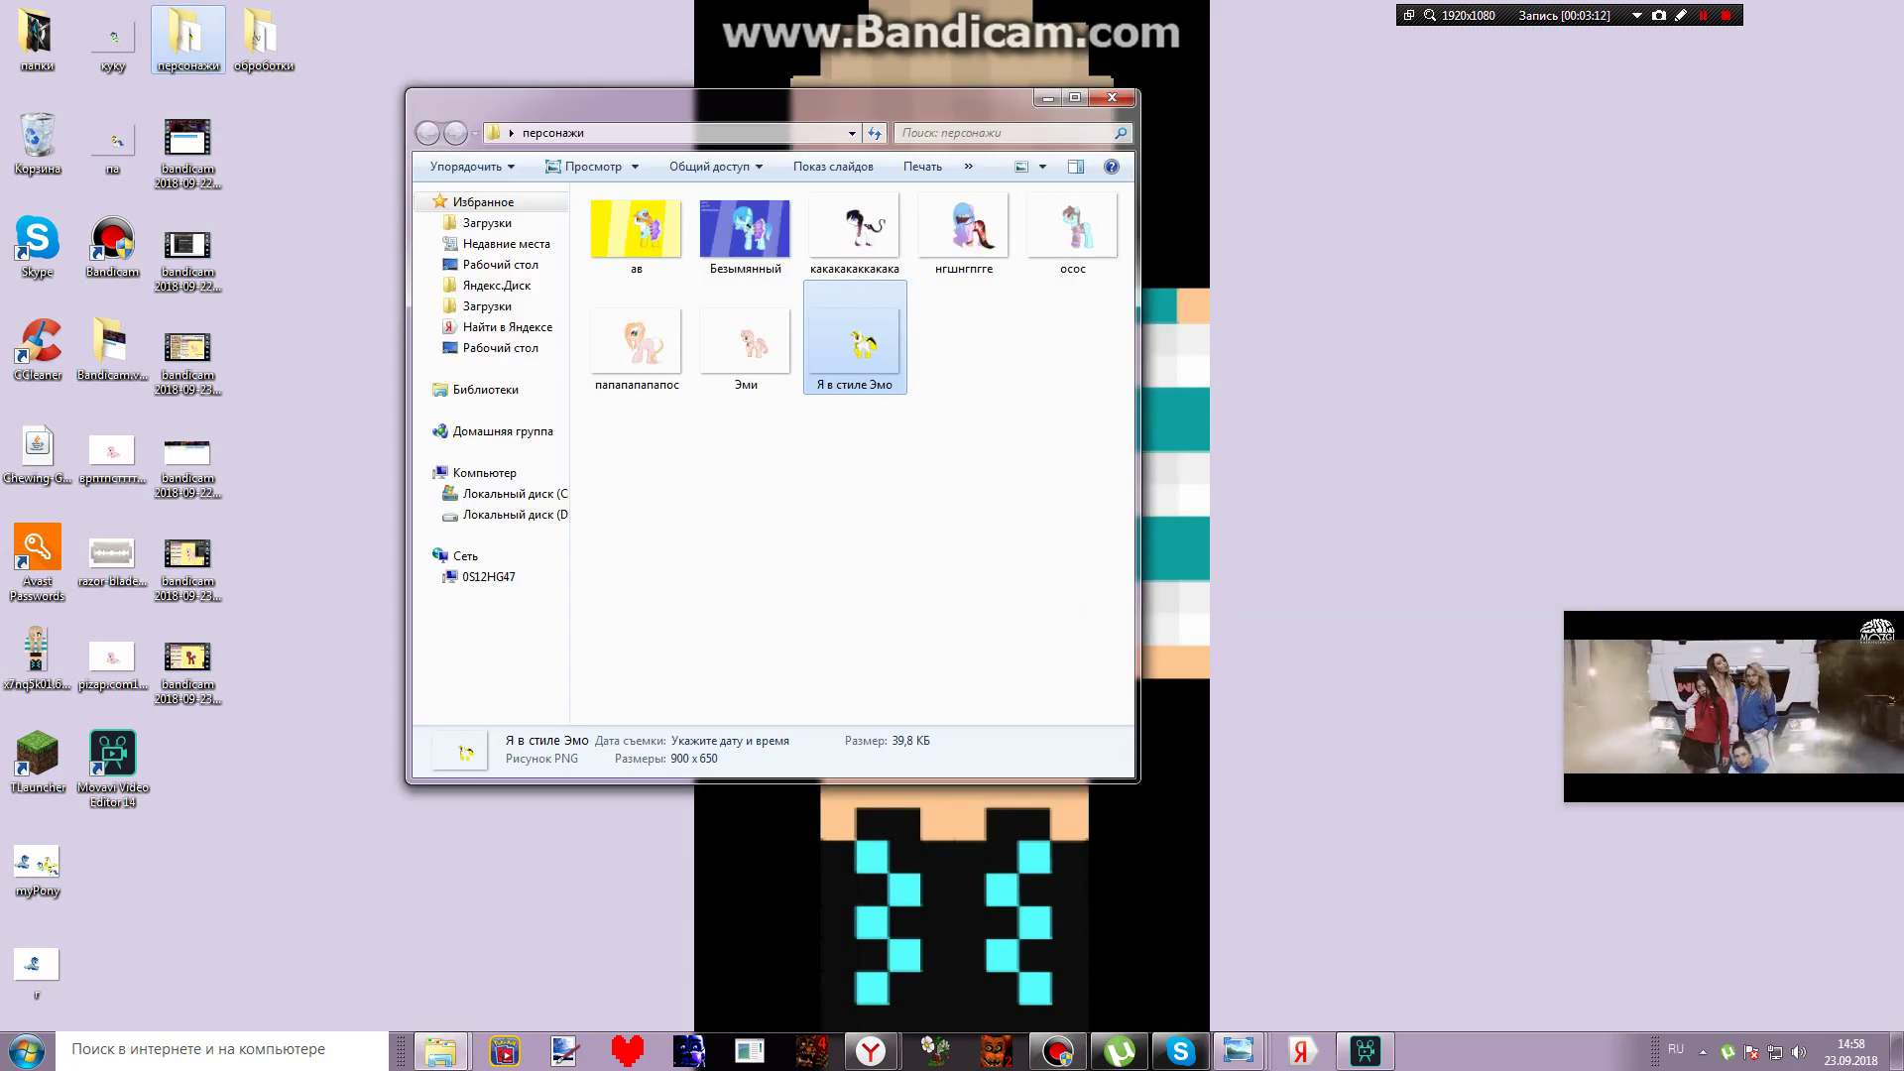
pyautogui.doubleClick(854, 337)
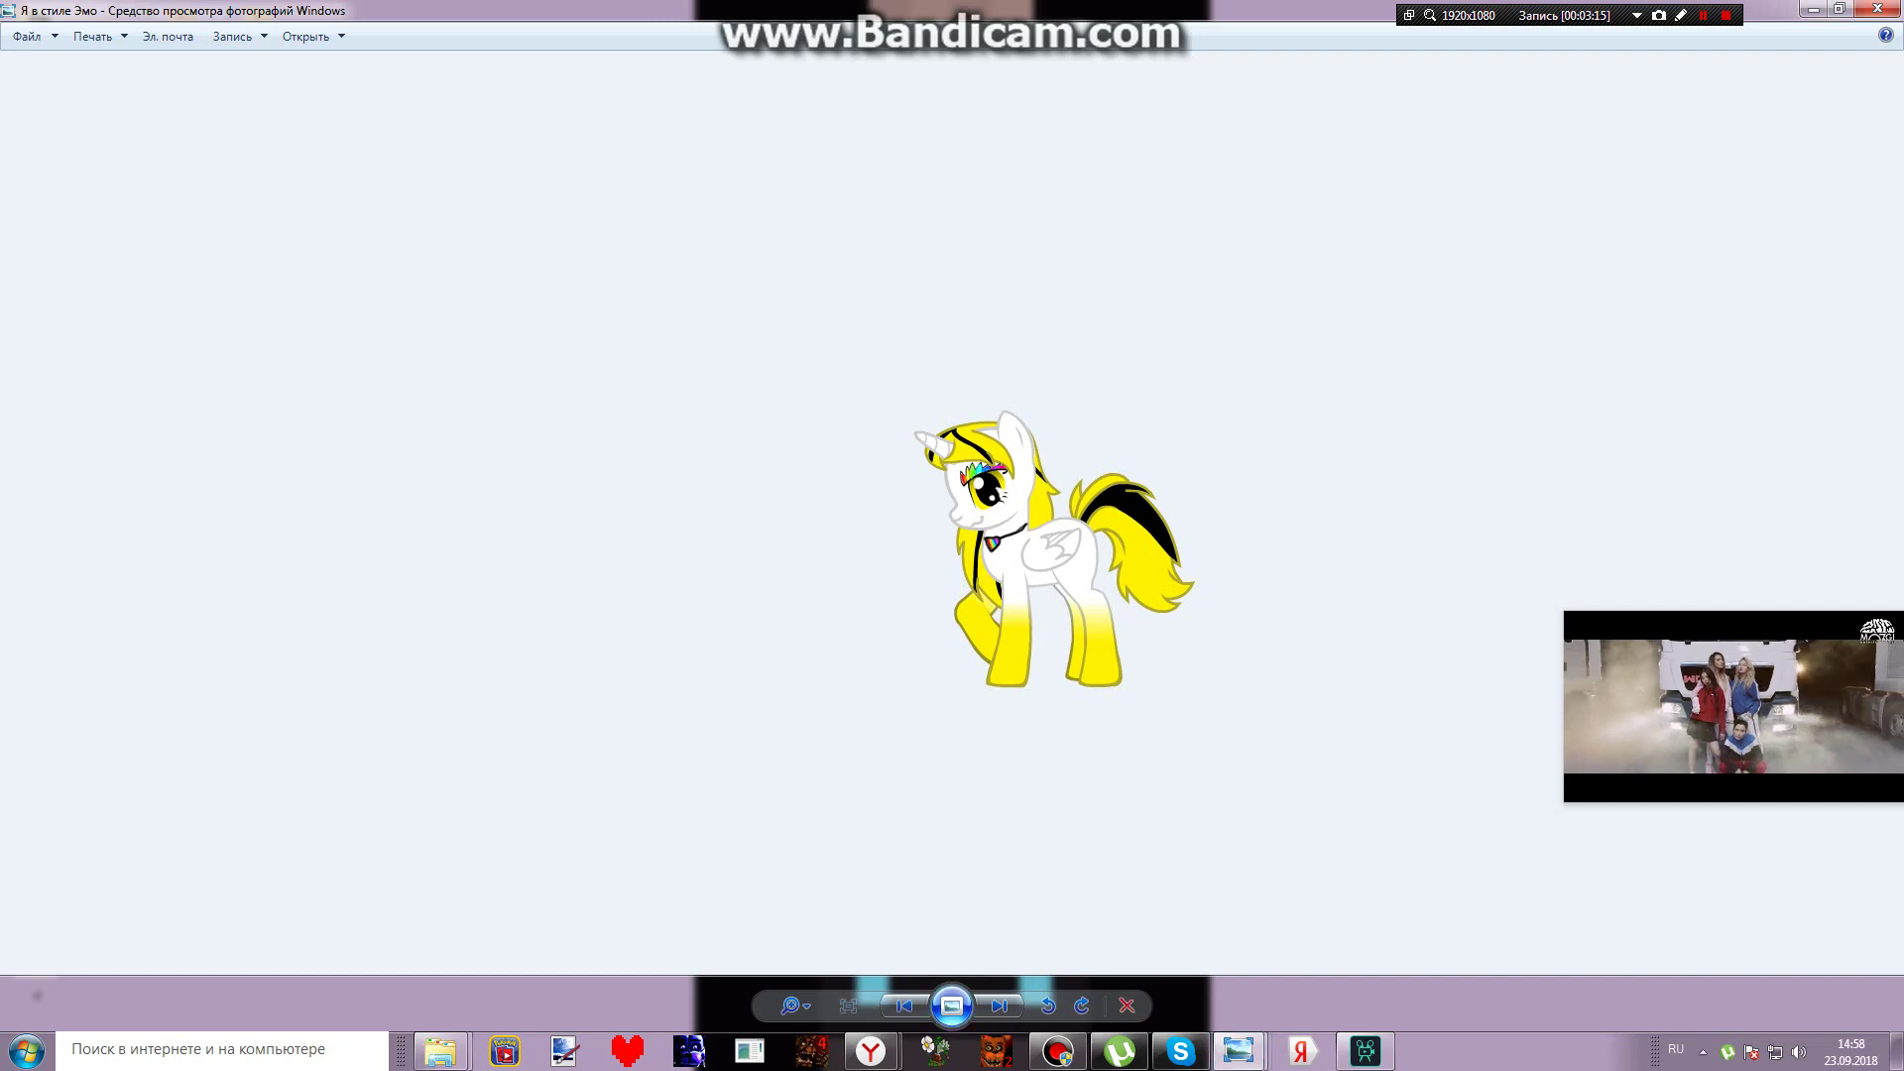
pyautogui.press('F11')
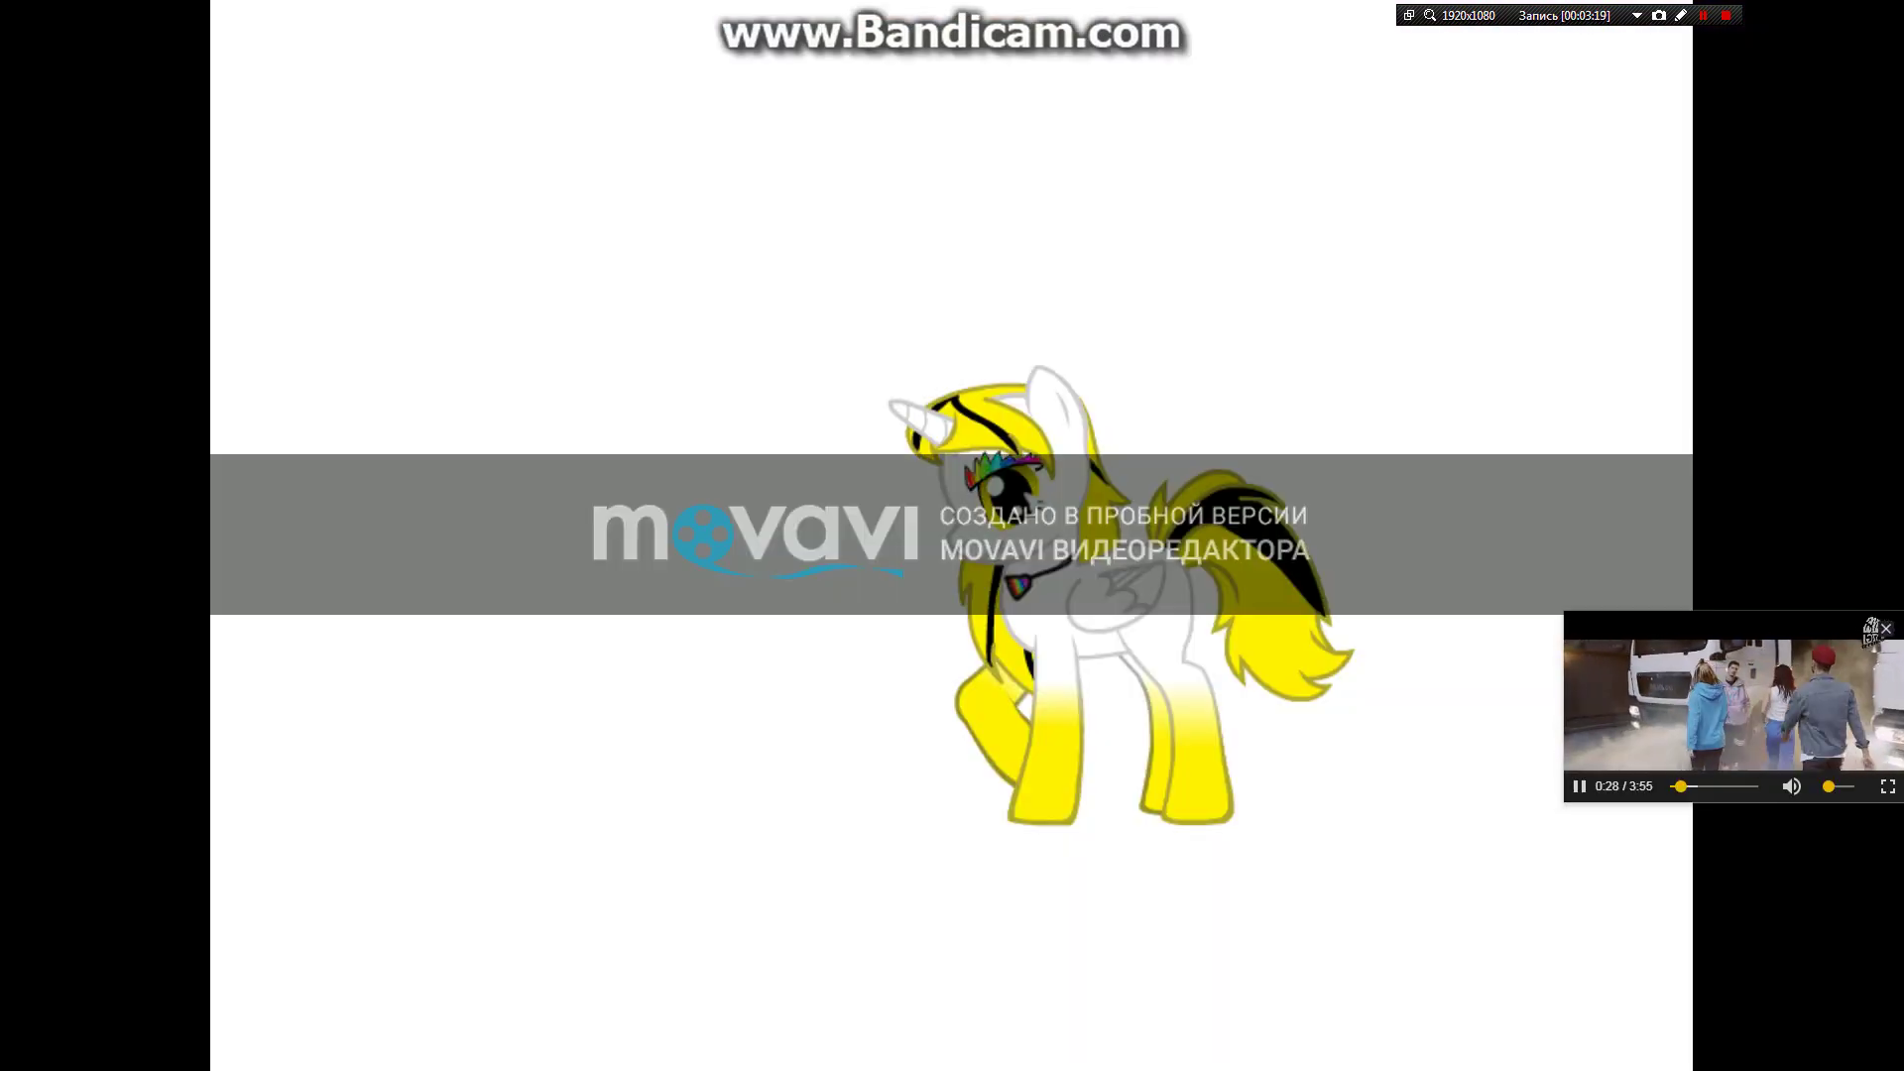
pyautogui.moveTo(1735, 695); pyautogui.dragTo(1737, 688)
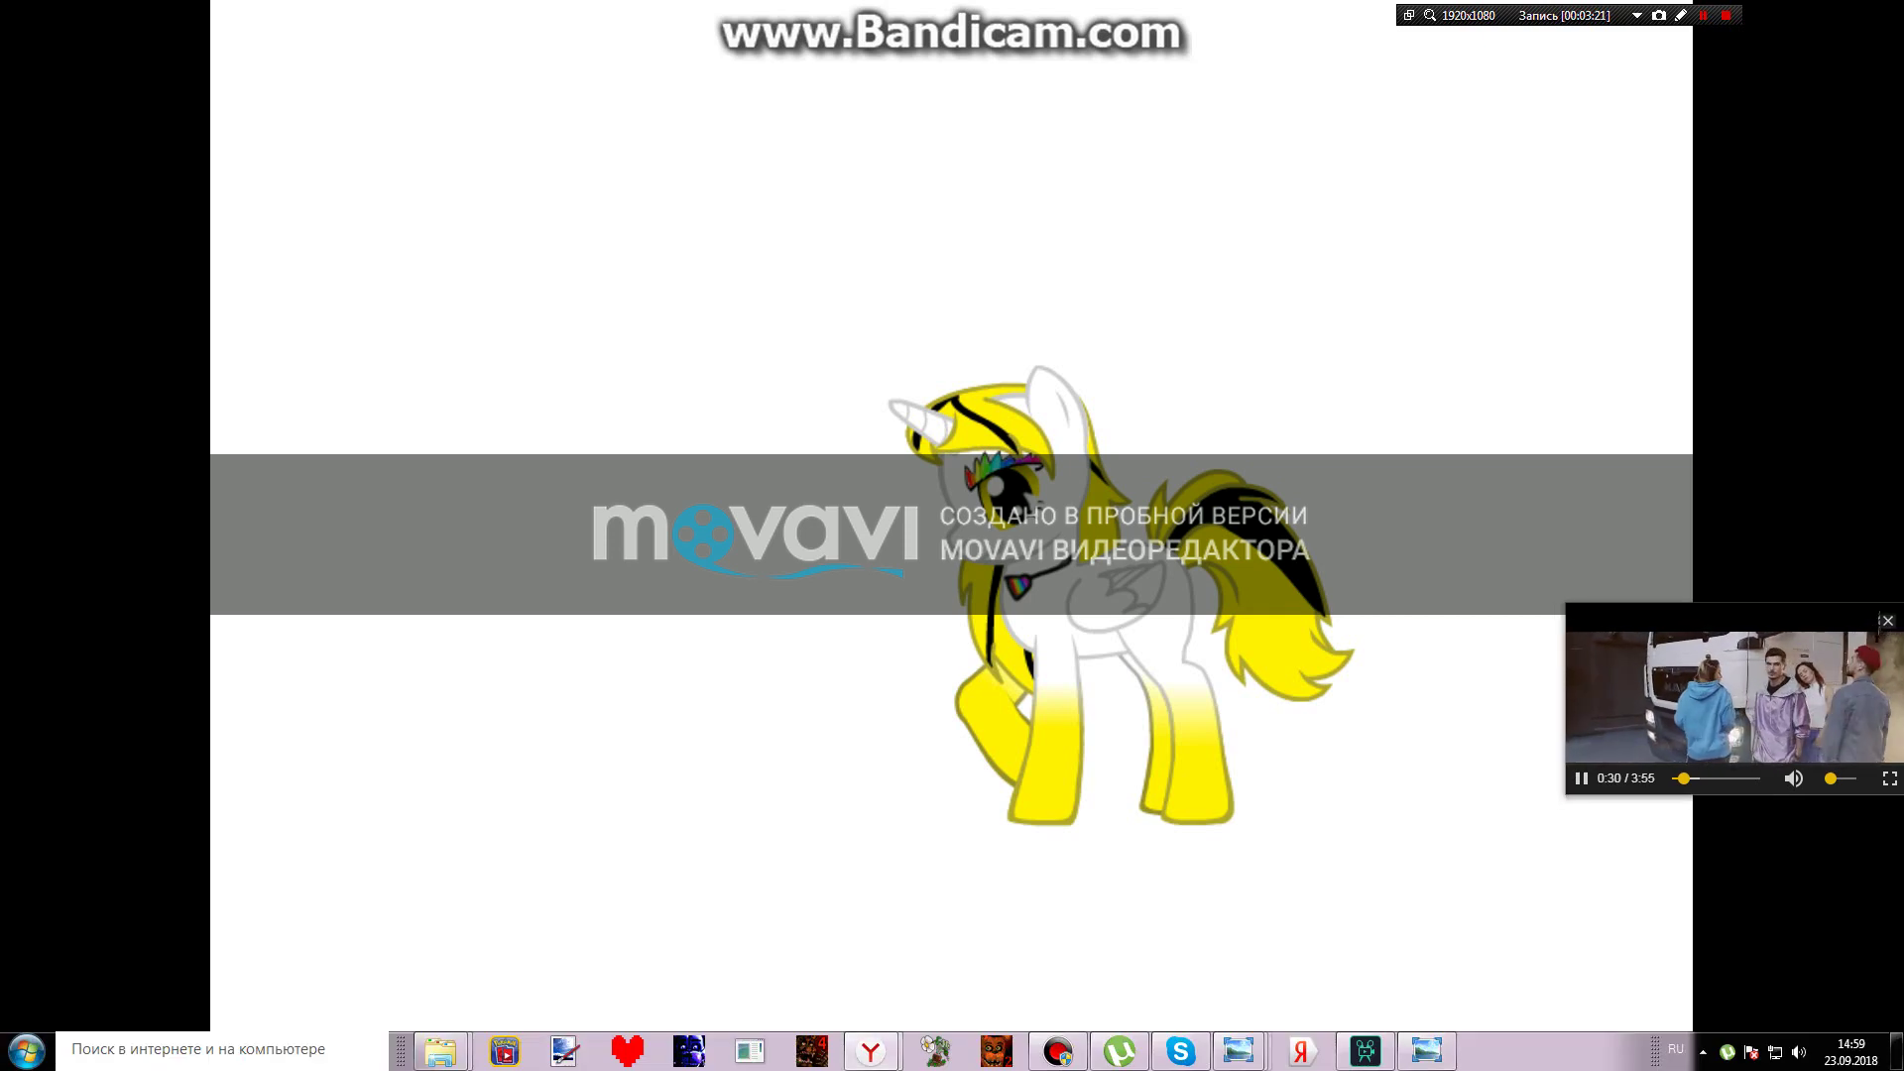